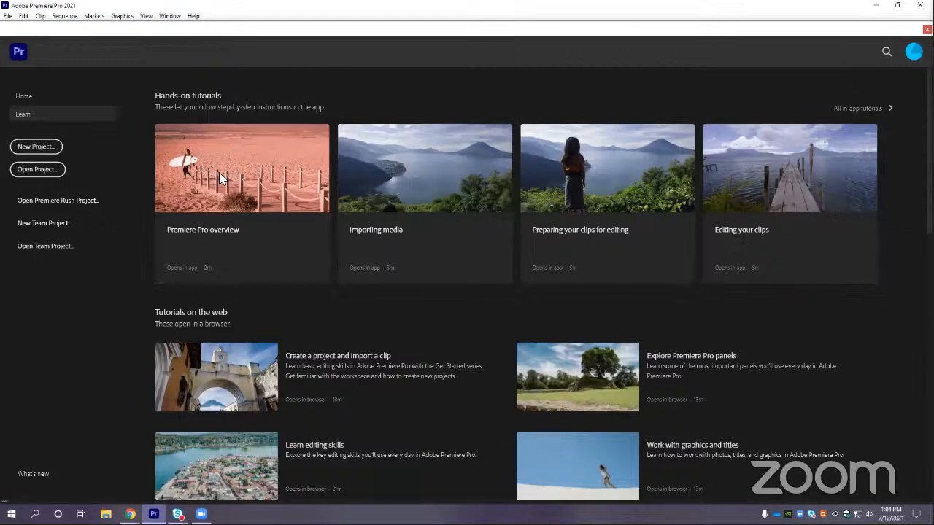
Start a new project and name it IntroToVideoEditing
scroll(299, 413, down, 3)
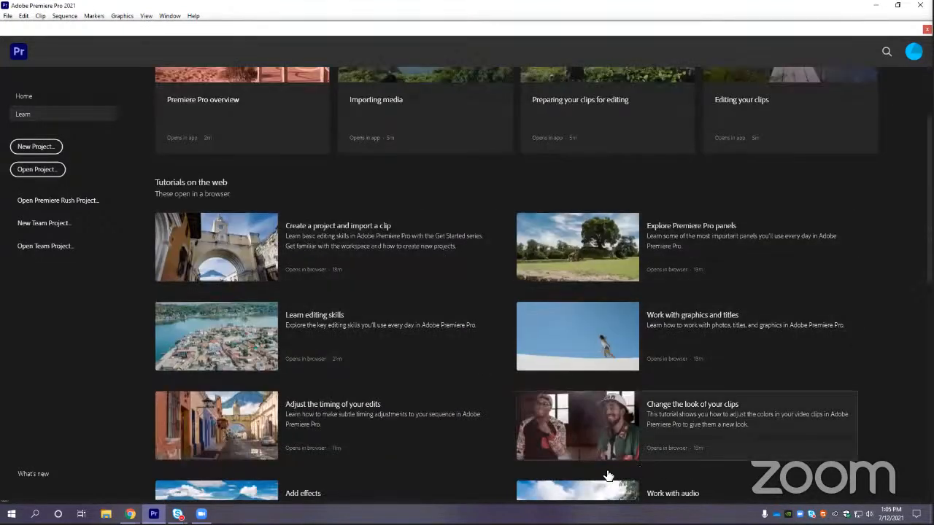
scroll(340, 463, up, 3)
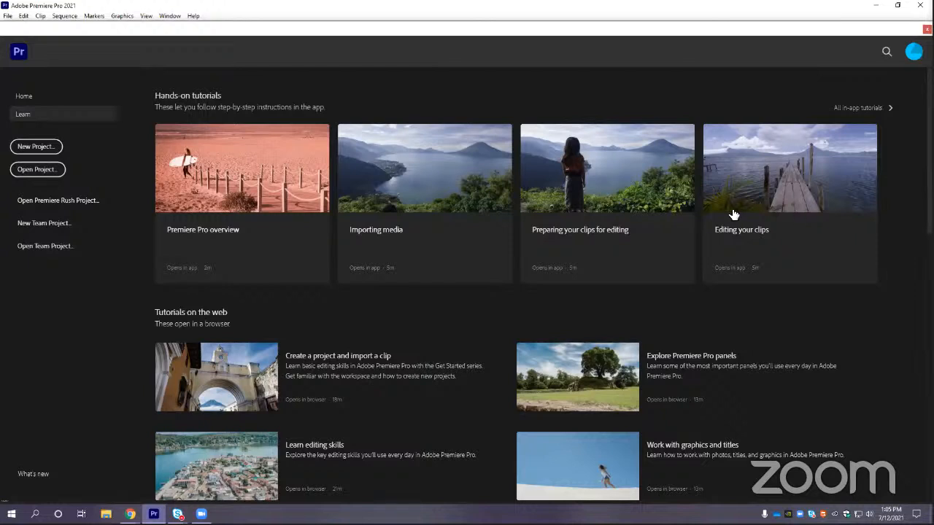
click(37, 147)
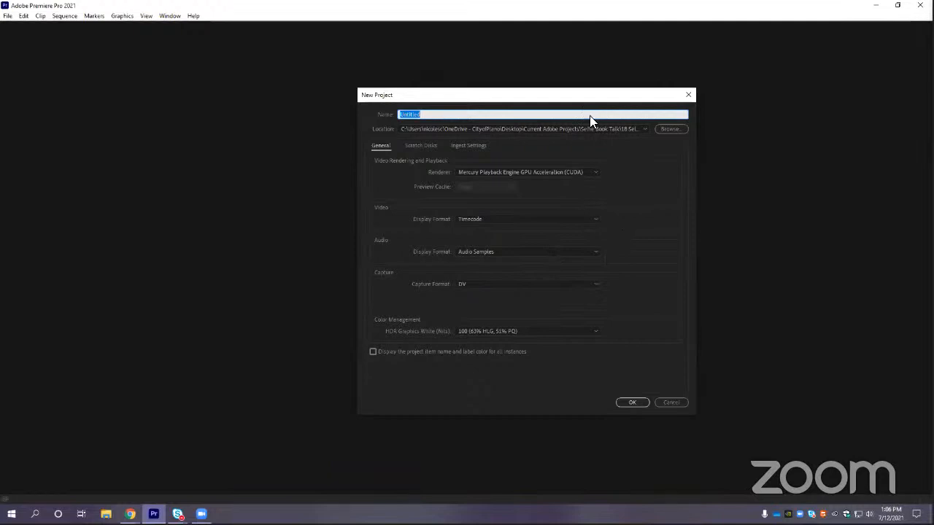
text(IntroToVideoEditing)
Set the project location to the Project folder inside Intro to Video Editing on the Desktop and create the project
click(670, 129)
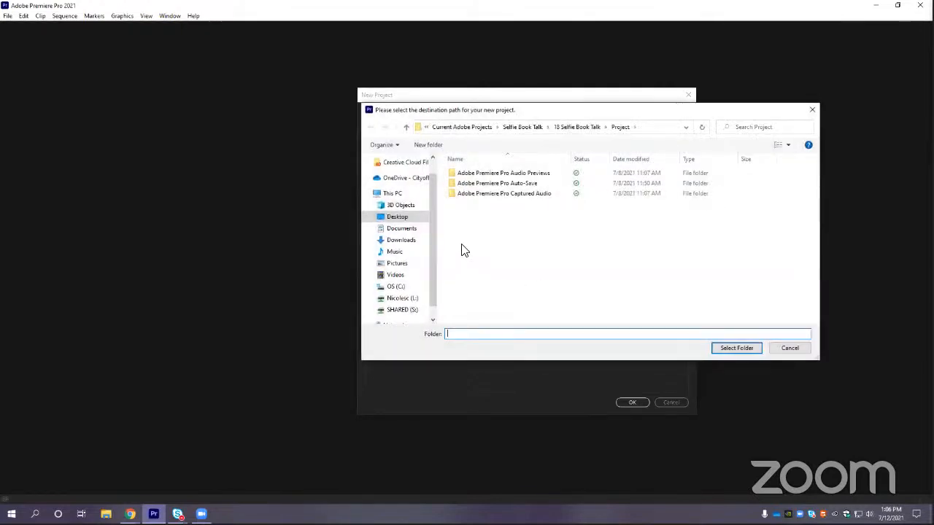
click(404, 218)
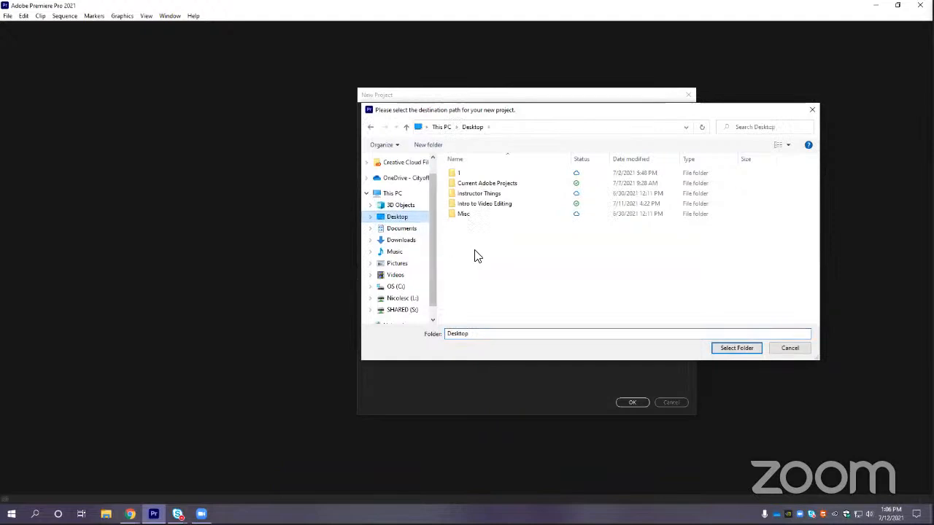
double_click(502, 205)
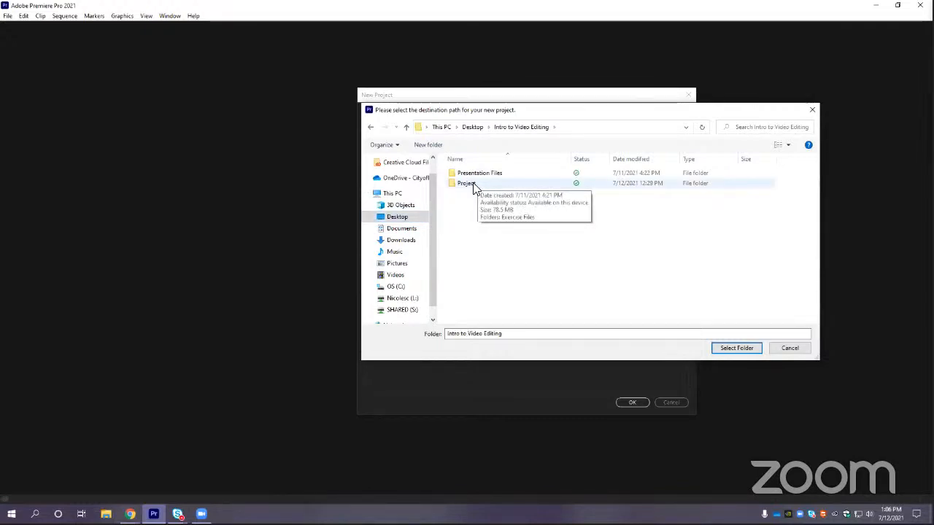
double_click(479, 183)
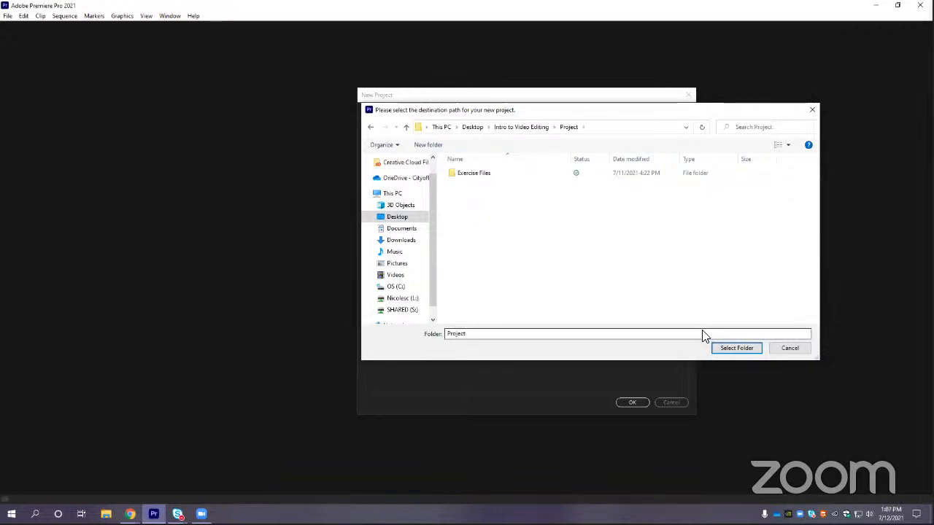
click(737, 348)
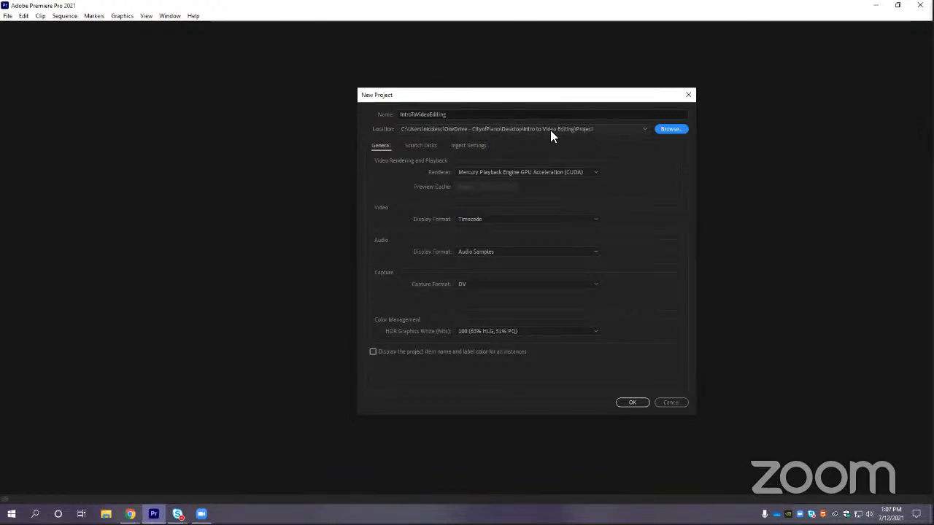
click(632, 403)
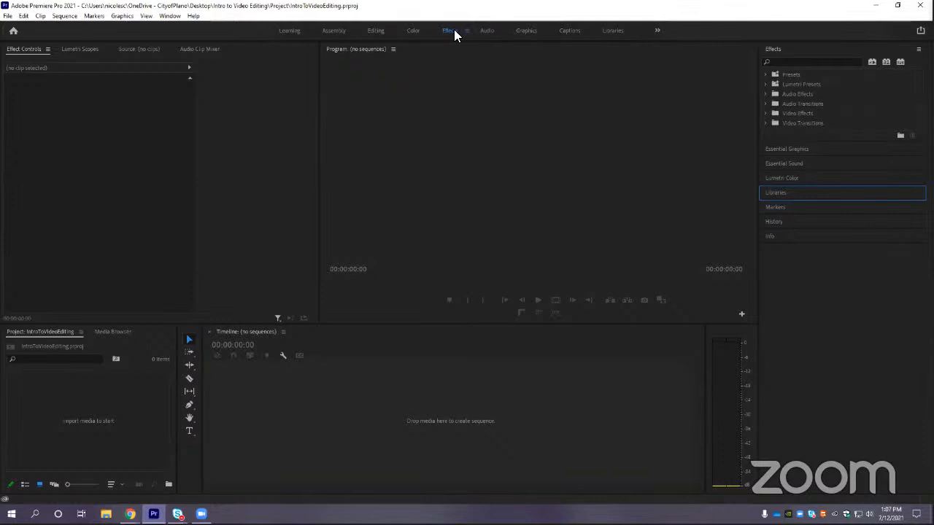
Compare the Editing, Effects and Audio workspaces, finishing in the Editing workspace
click(377, 31)
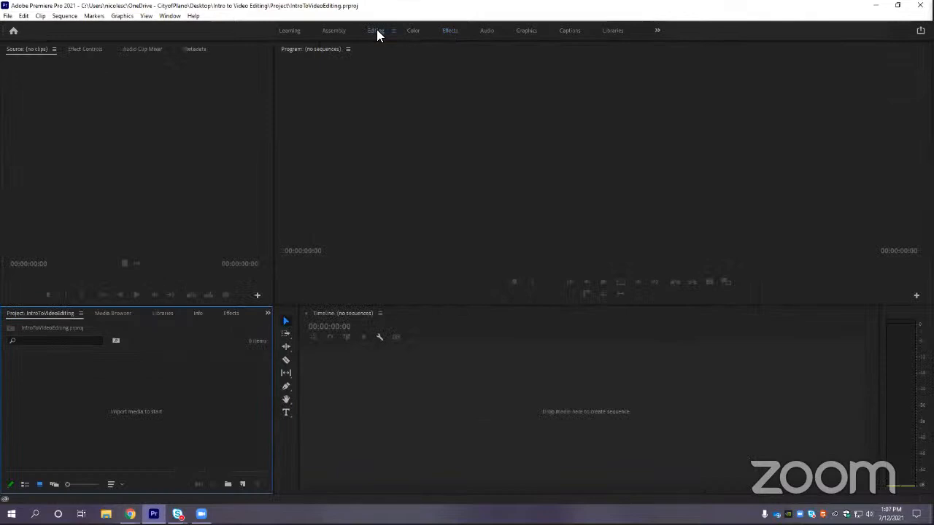
click(451, 30)
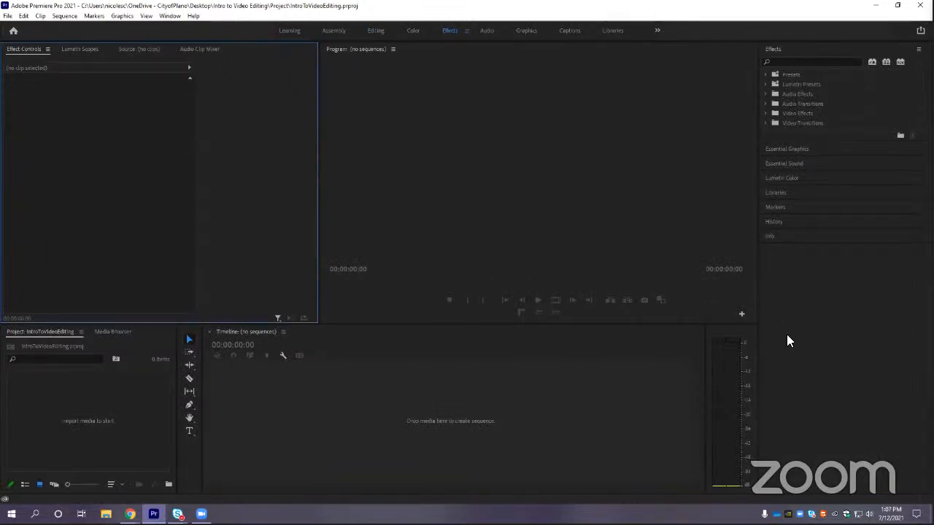
click(486, 31)
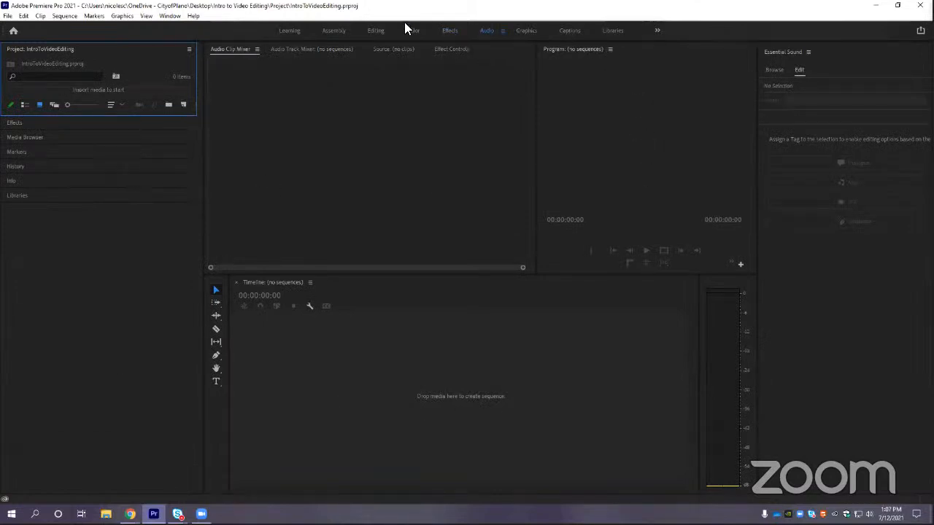
click(375, 31)
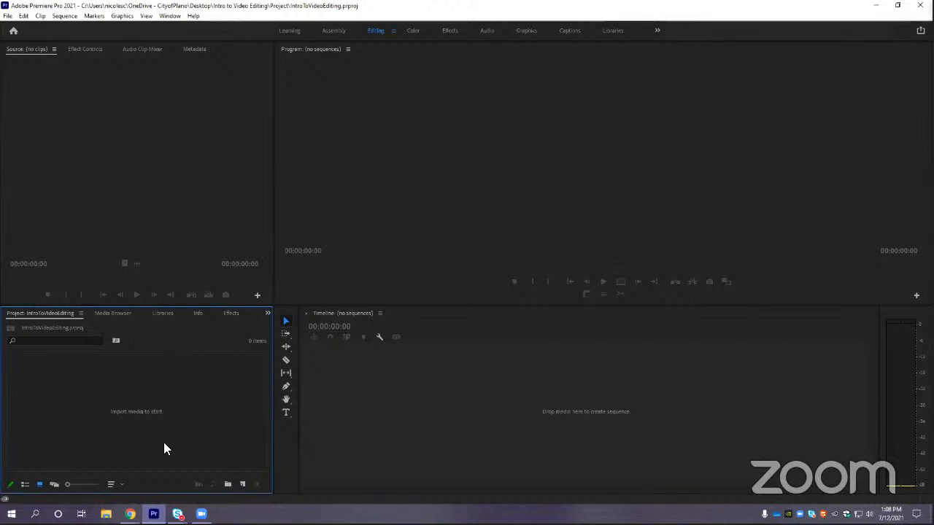
Look over the Source monitor, Effect Controls, Program monitor and Timeline areas of the Editing workspace
click(63, 98)
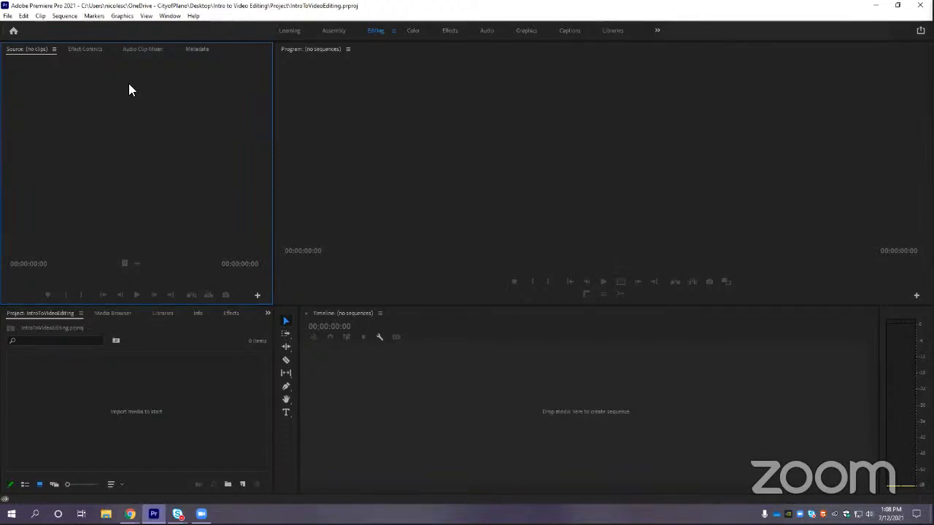
click(78, 48)
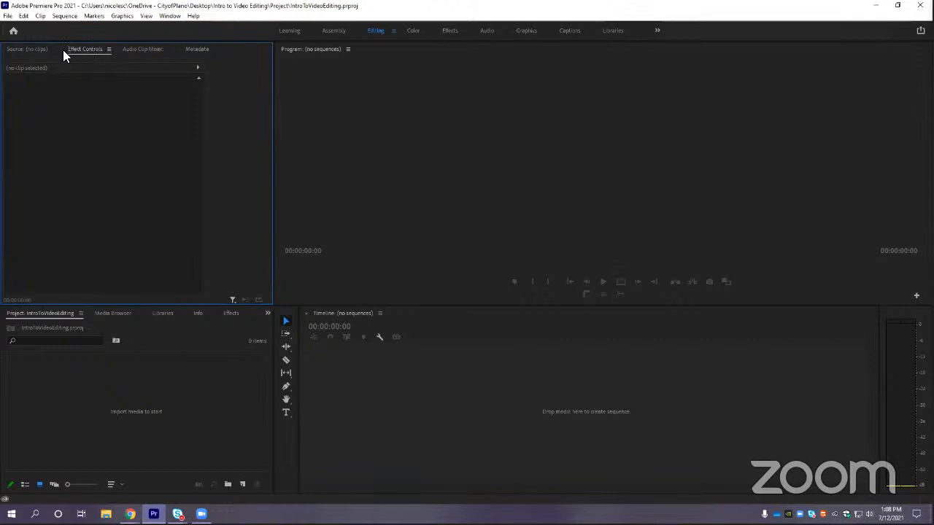
click(29, 50)
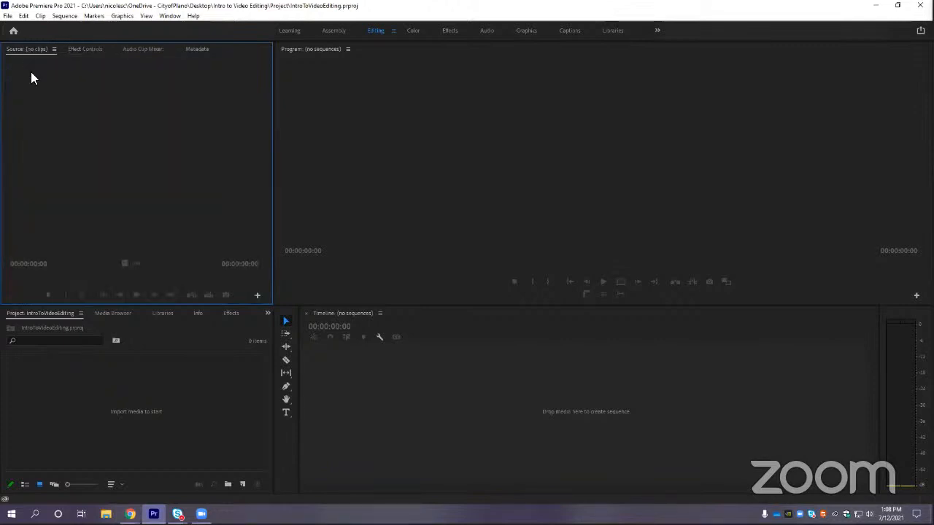
click(739, 142)
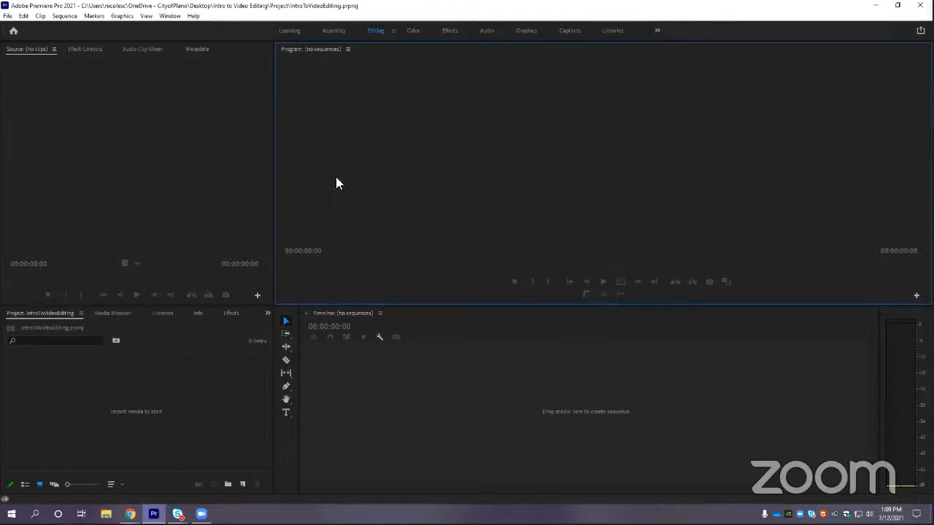
click(199, 143)
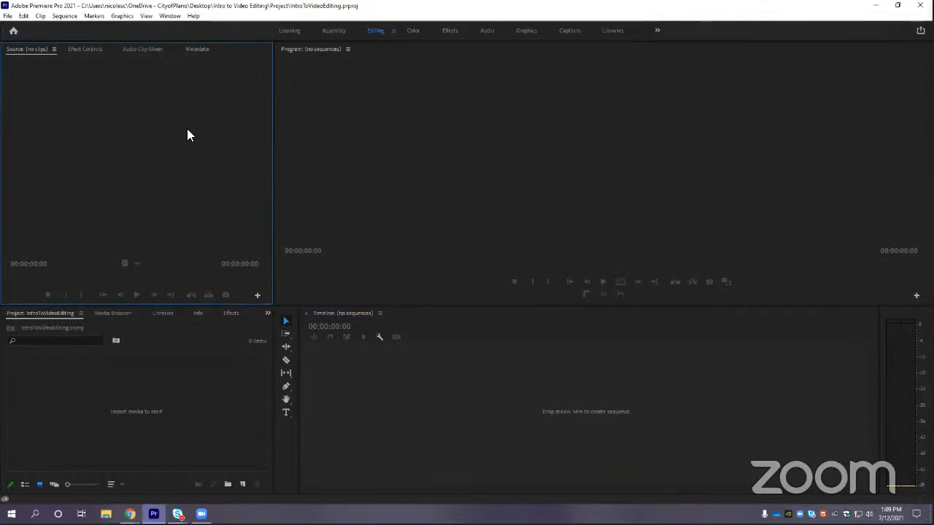
click(644, 189)
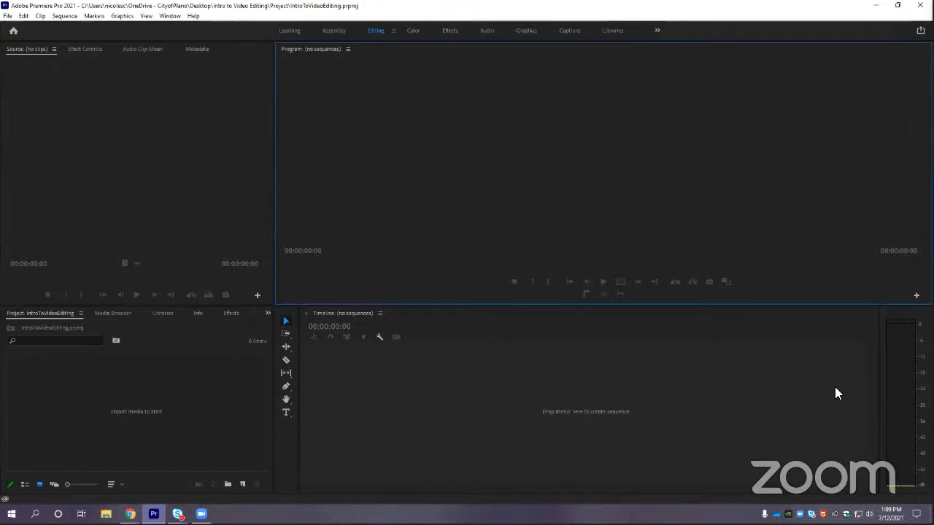
click(634, 382)
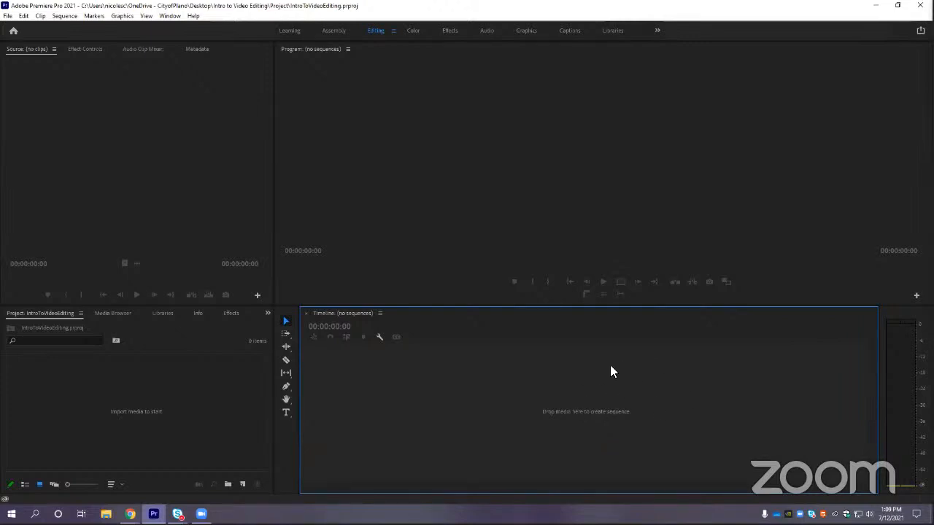
Try the Razor tool, then make the Type tool the active editing tool
click(279, 448)
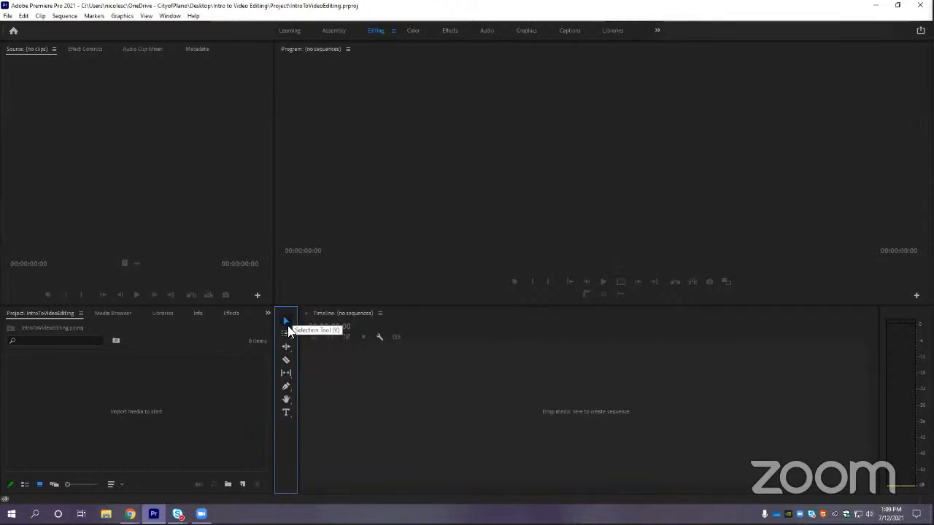
click(286, 360)
click(288, 414)
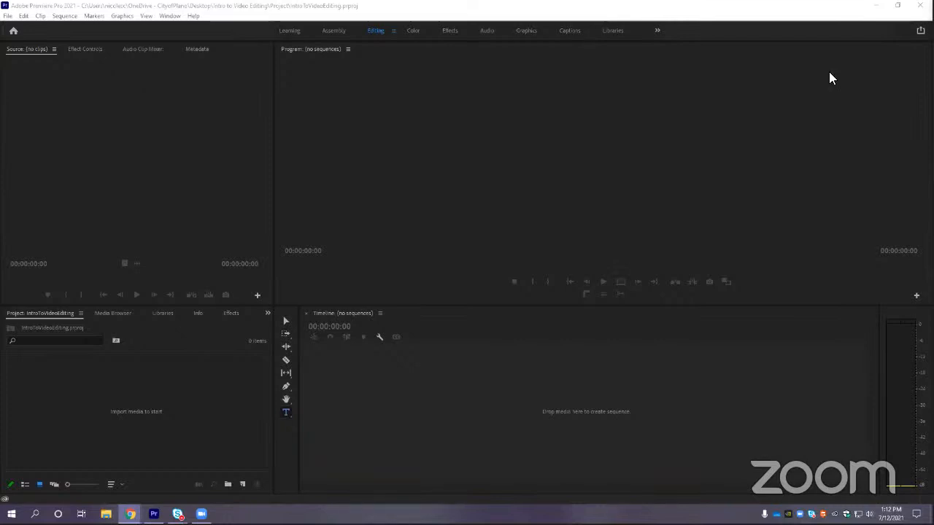
Import Beach1.mp4 into the project from Desktop > Intro to Video Editing > Project > Exercise Files
click(139, 10)
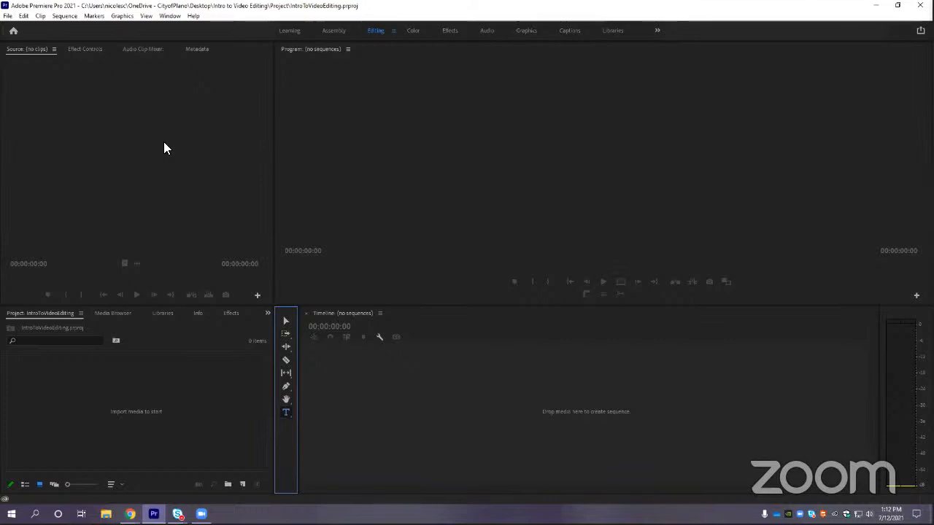
click(6, 16)
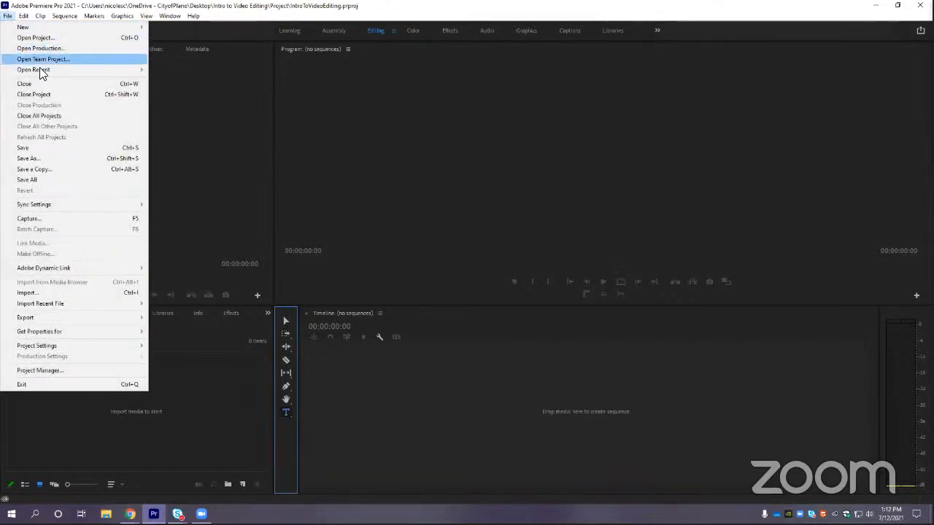
click(65, 293)
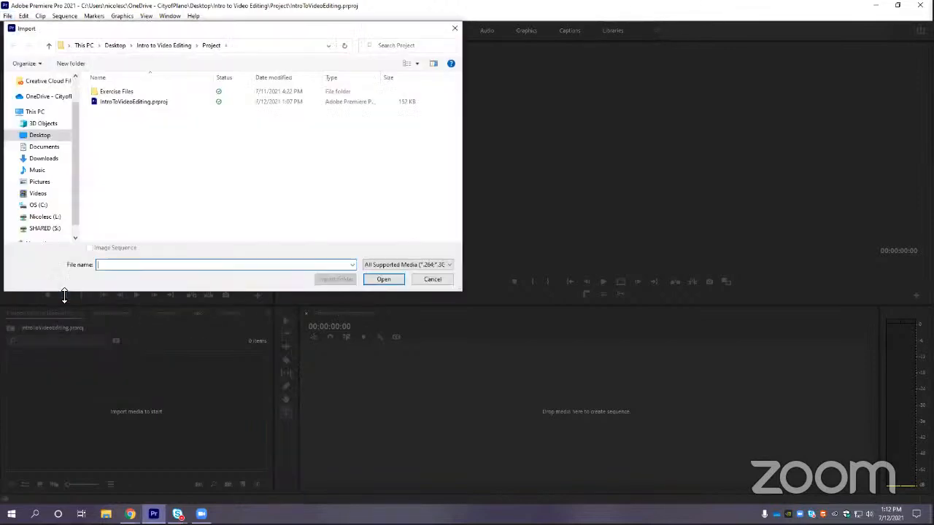
drag(195, 33, 262, 84)
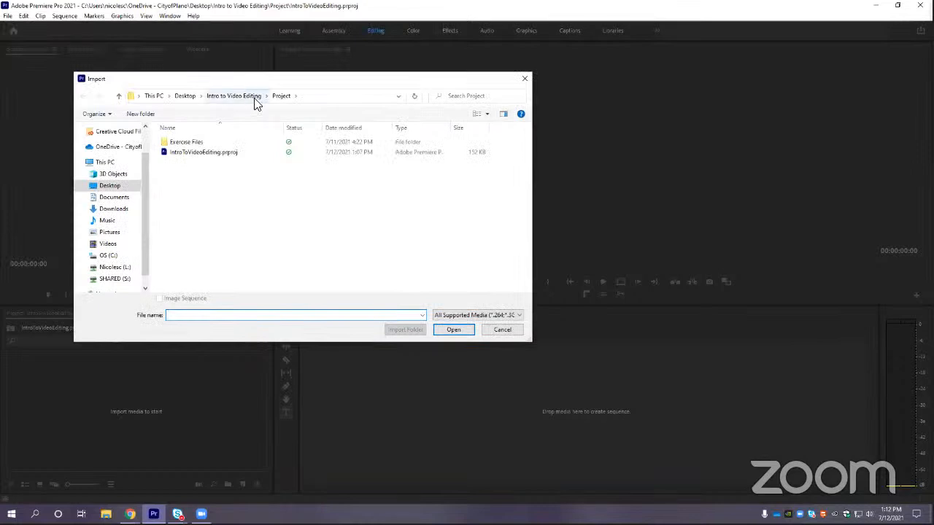
click(117, 187)
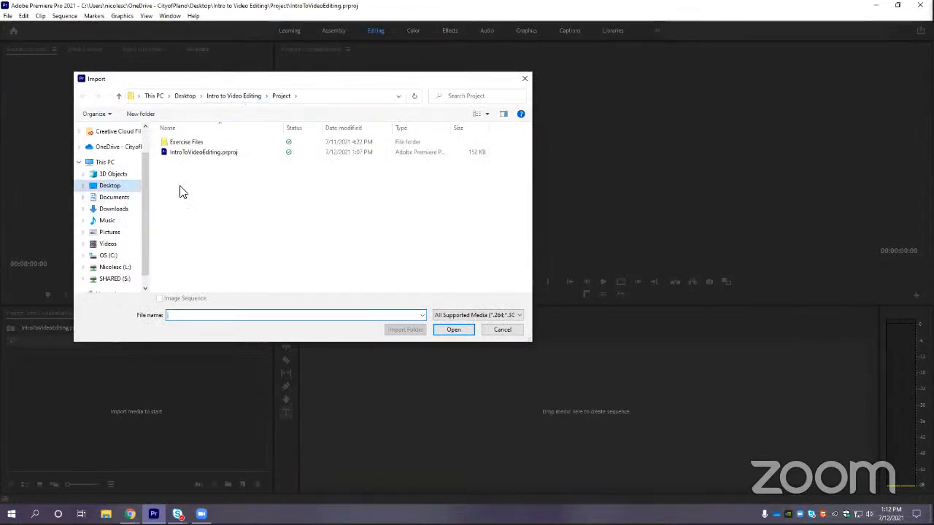
double_click(209, 177)
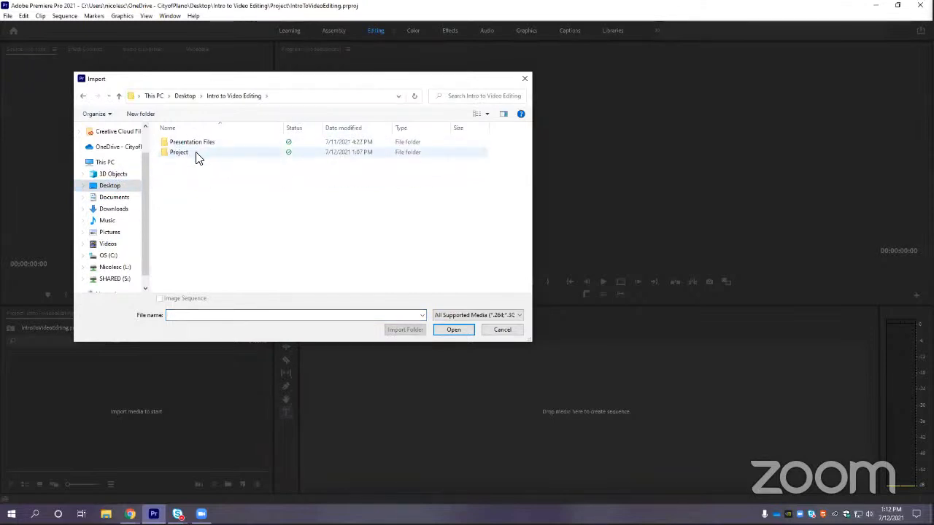
double_click(197, 153)
double_click(198, 143)
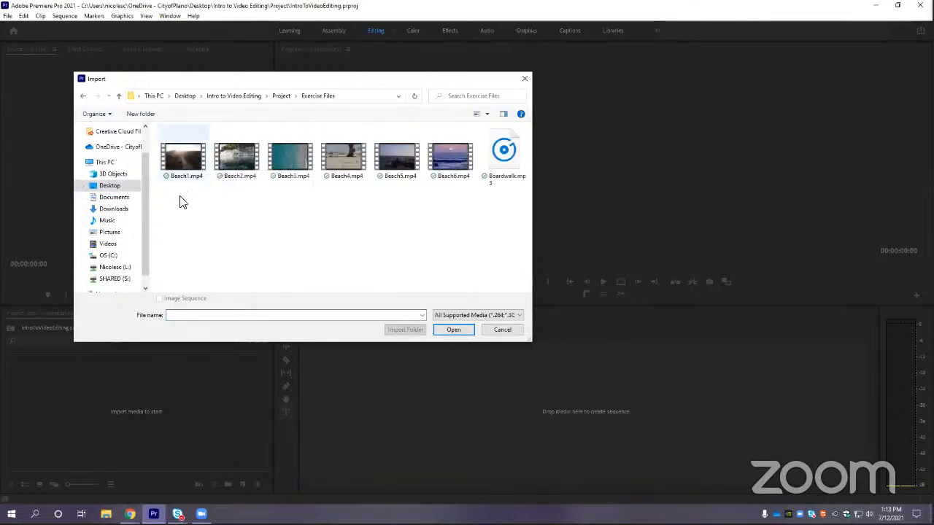
click(187, 144)
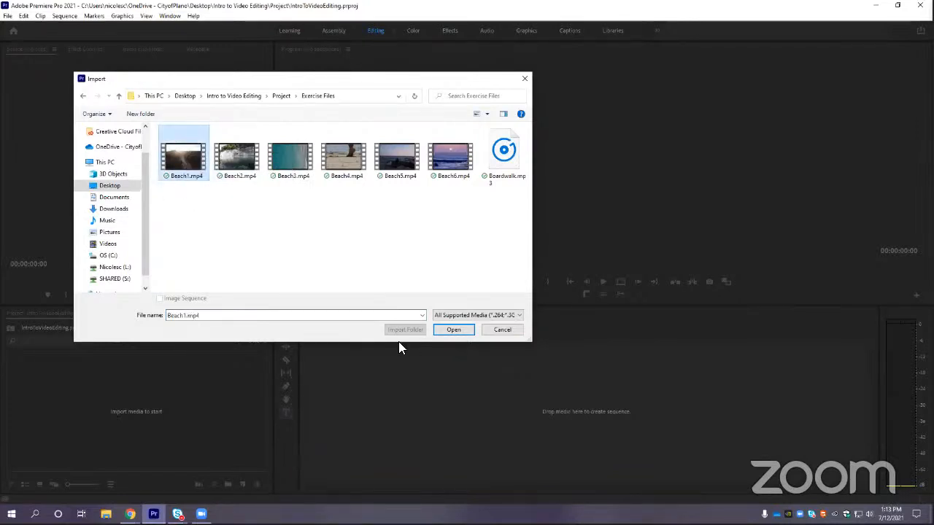
click(454, 330)
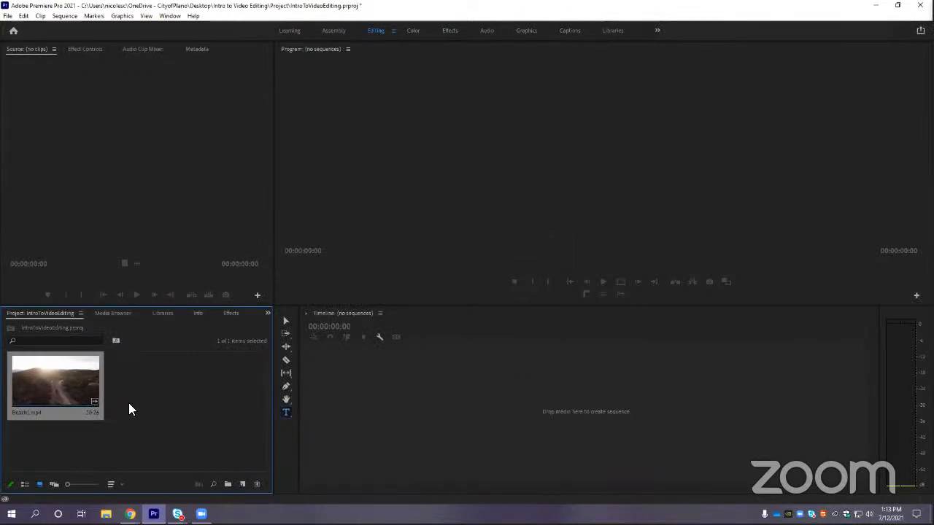
Import Beach2.mp4 from the Exercise Files folder into the project beside the Beach1 clip
double_click(173, 403)
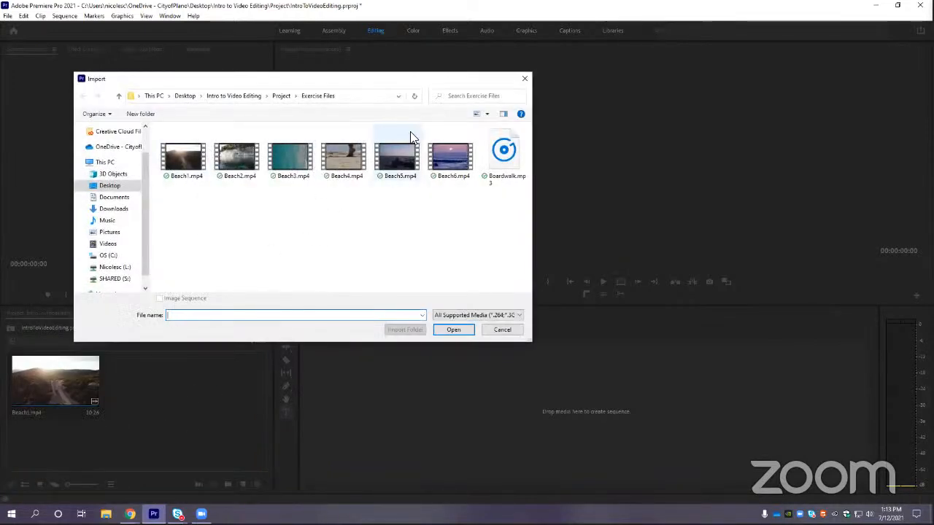
drag(306, 78, 326, 84)
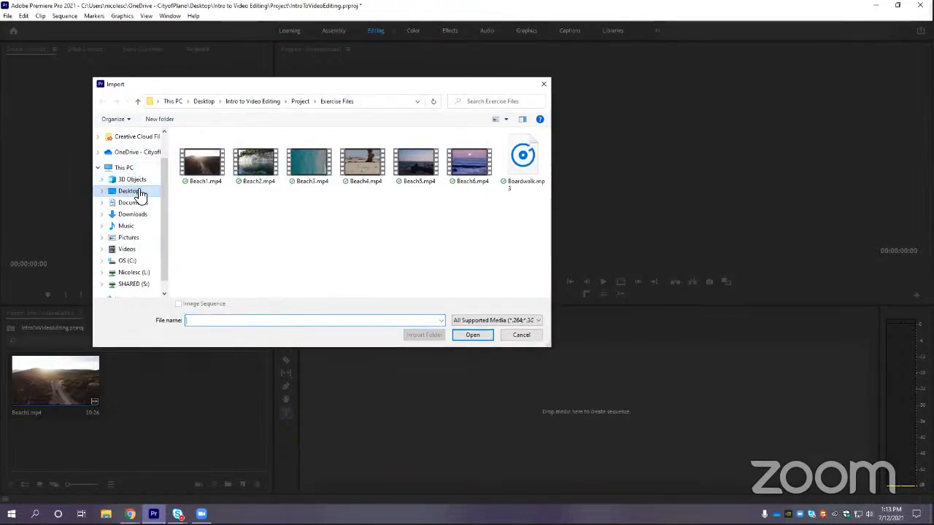
click(250, 186)
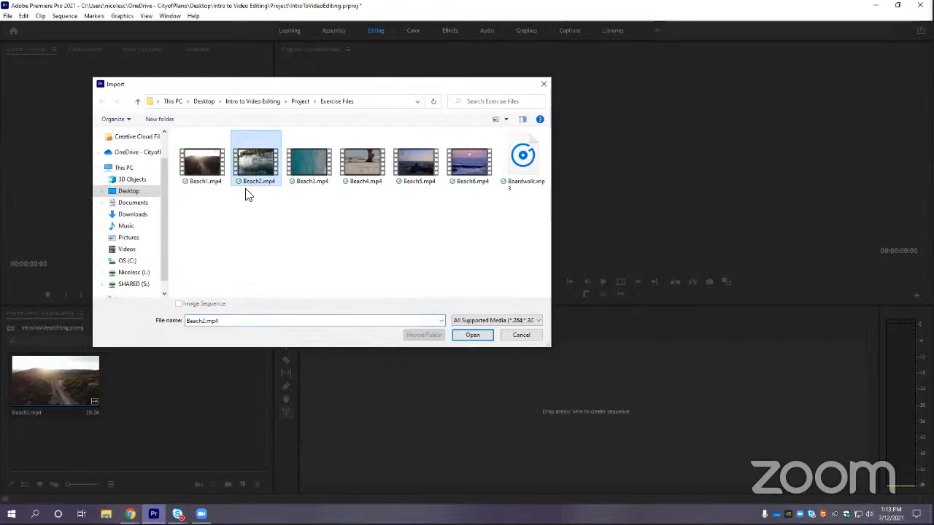
click(474, 334)
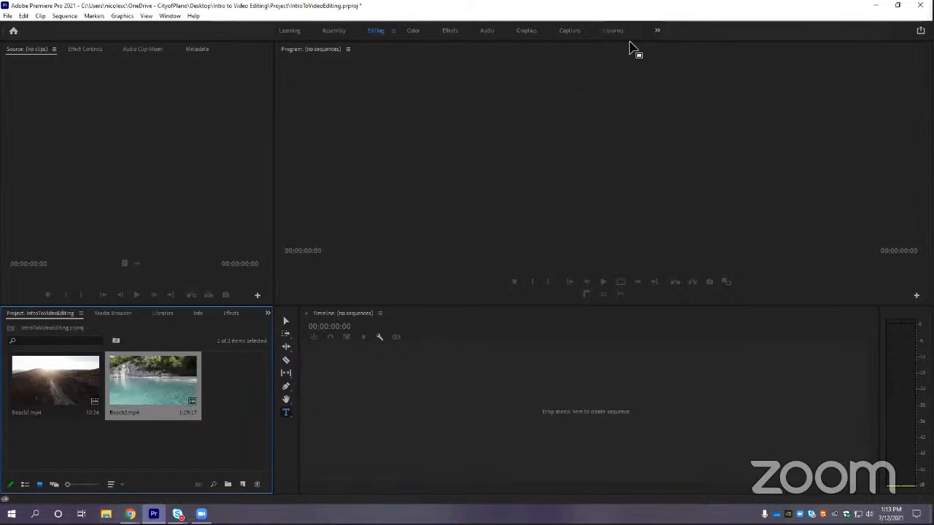
Import Beach3.mp4 through Beach6.mp4 and Boardwalk.mp3 together from the Exercise Files folder into the project
drag(601, 14, 601, 16)
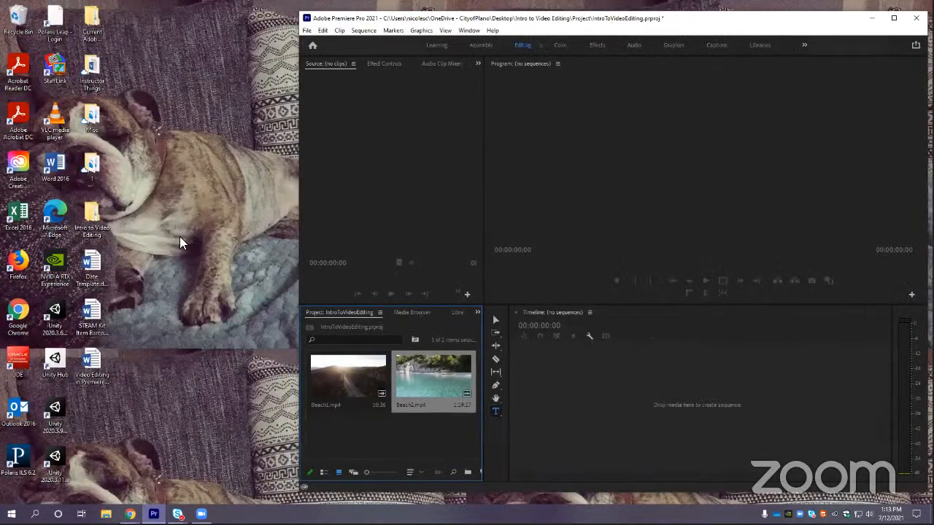
double_click(92, 219)
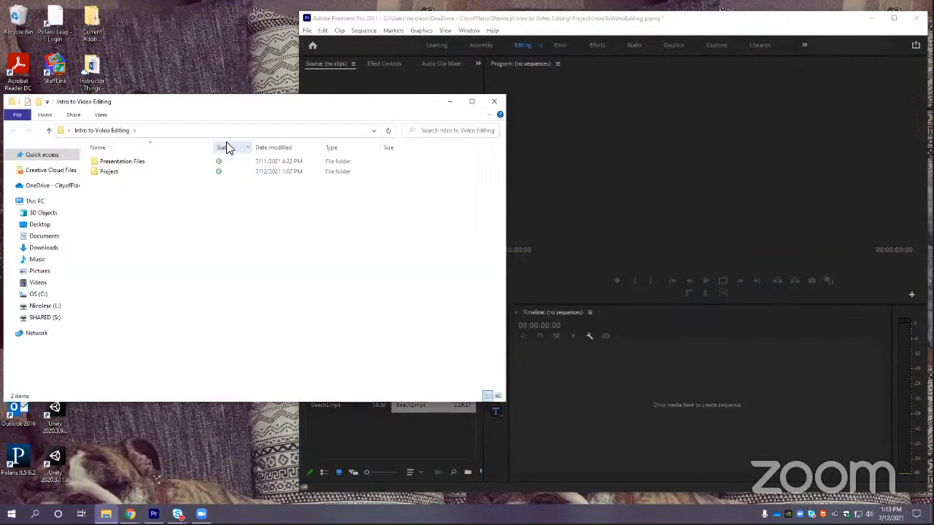
double_click(136, 172)
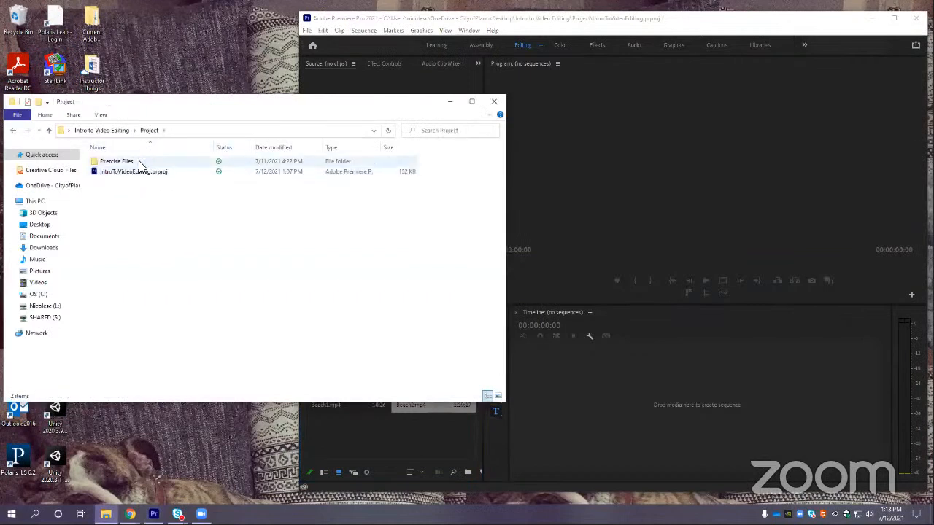
double_click(141, 163)
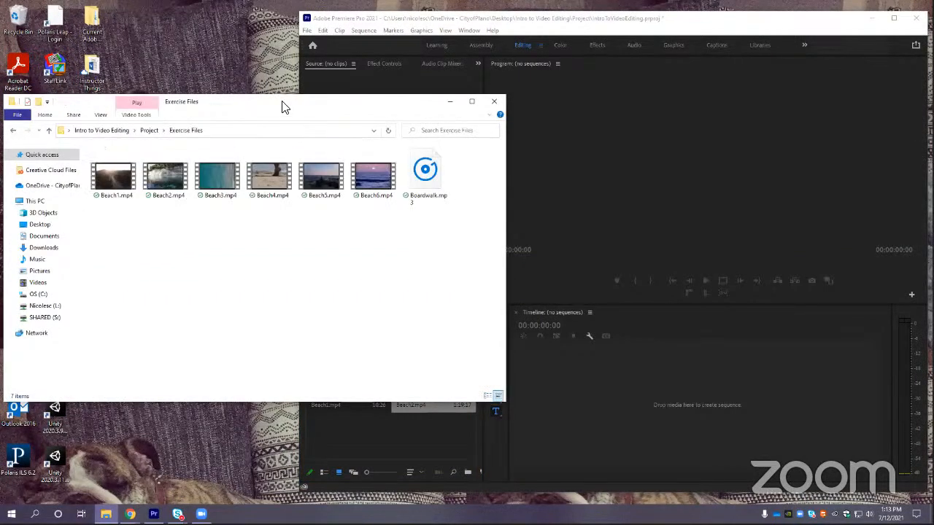
drag(285, 107, 272, 60)
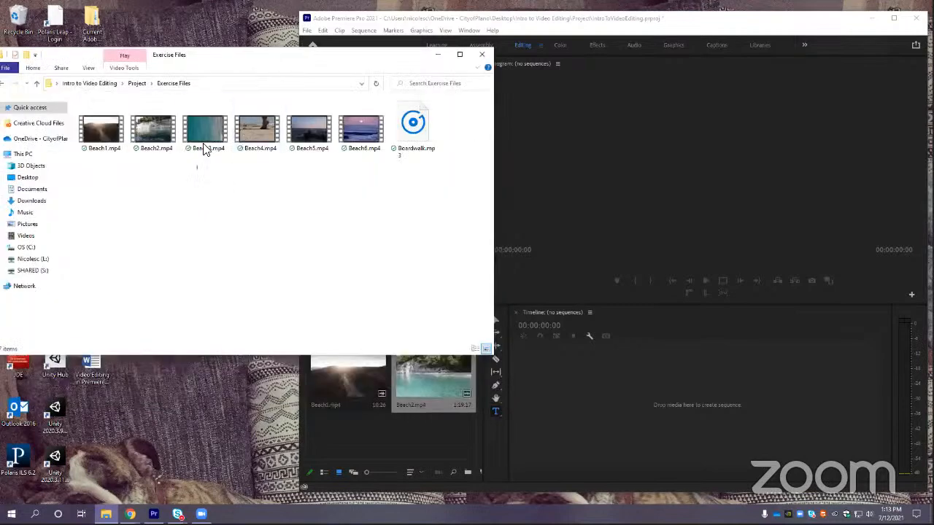
drag(197, 167, 427, 130)
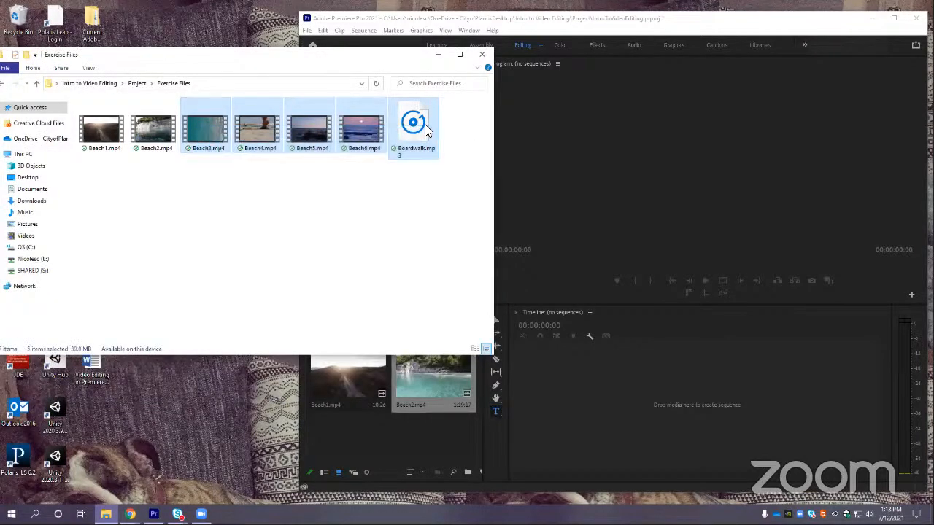
drag(300, 108, 355, 443)
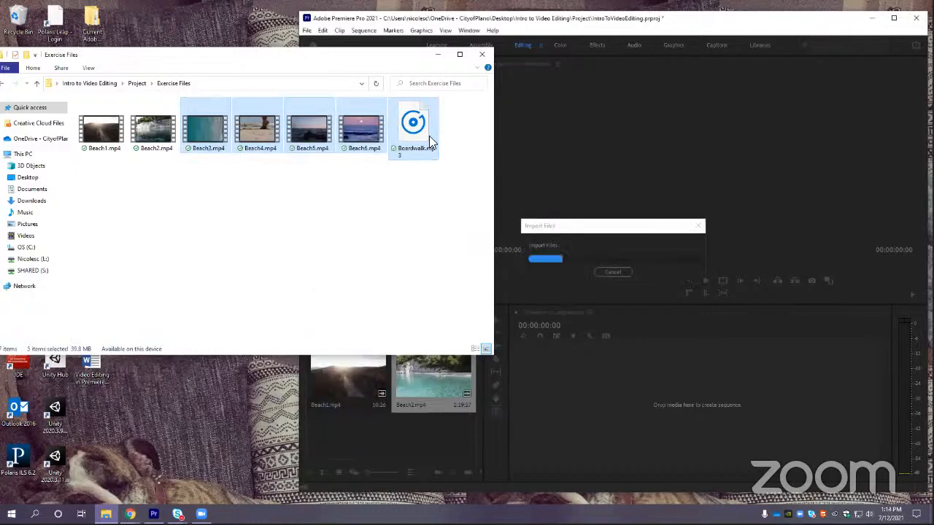
click(480, 57)
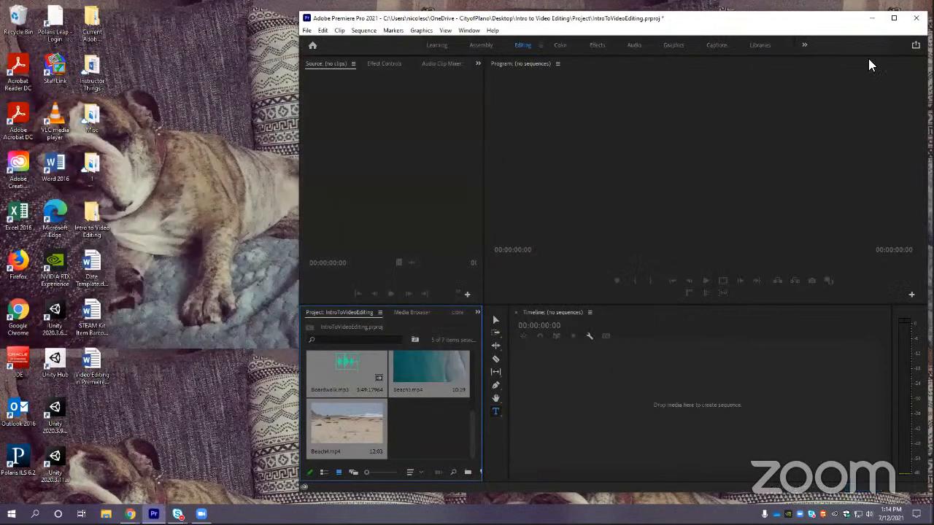
click(894, 17)
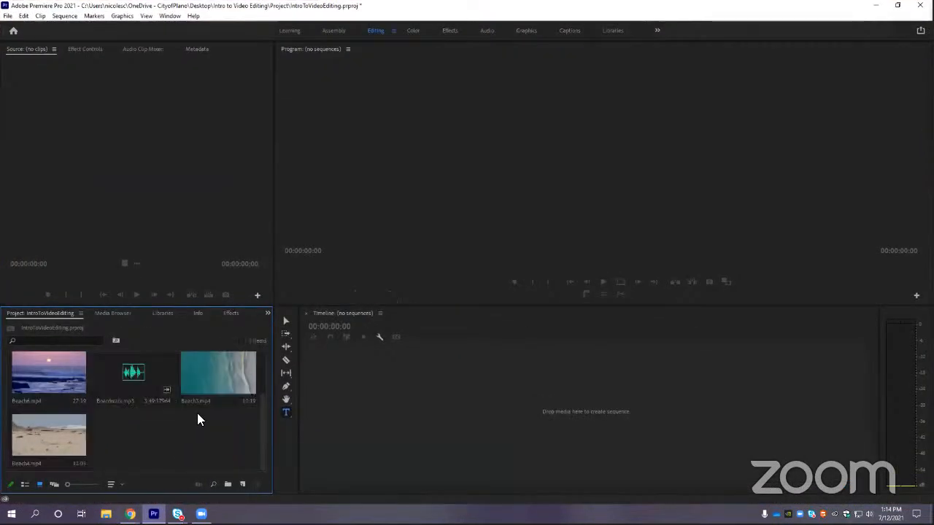
Load Beach2.mp4 in the Source monitor, scrub through it to 00:00:49:19, and try changing the time ruler's zoom range
mouse_move(263, 415)
mouse_down()
mouse_move(273, 369)
mouse_move(267, 429)
mouse_up()
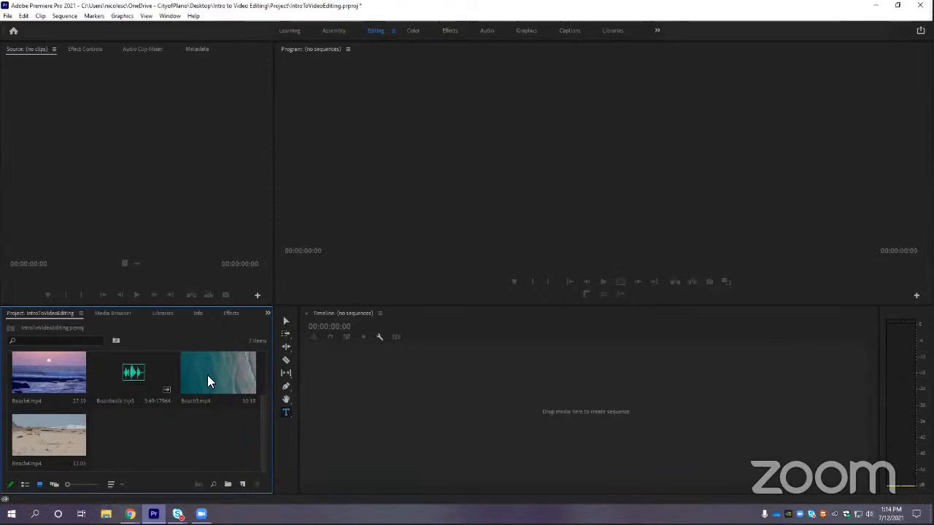
drag(261, 409, 281, 368)
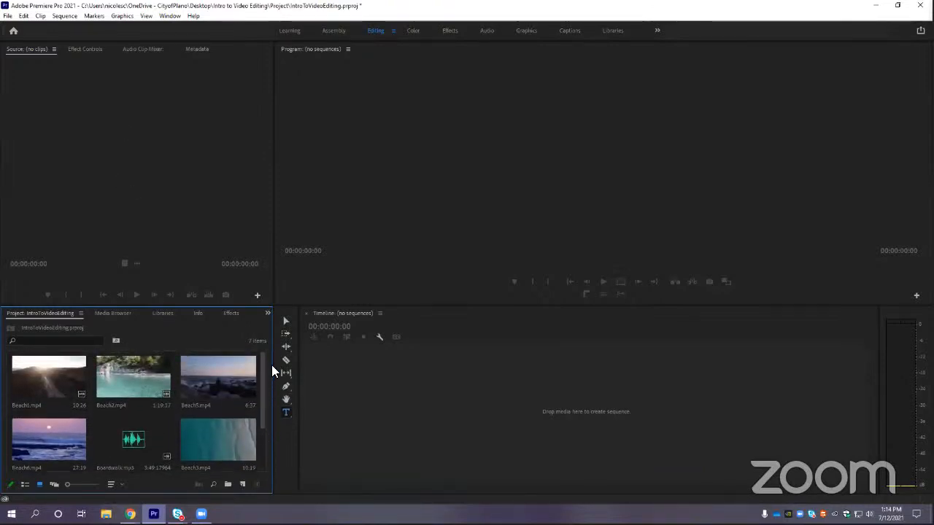
double_click(135, 380)
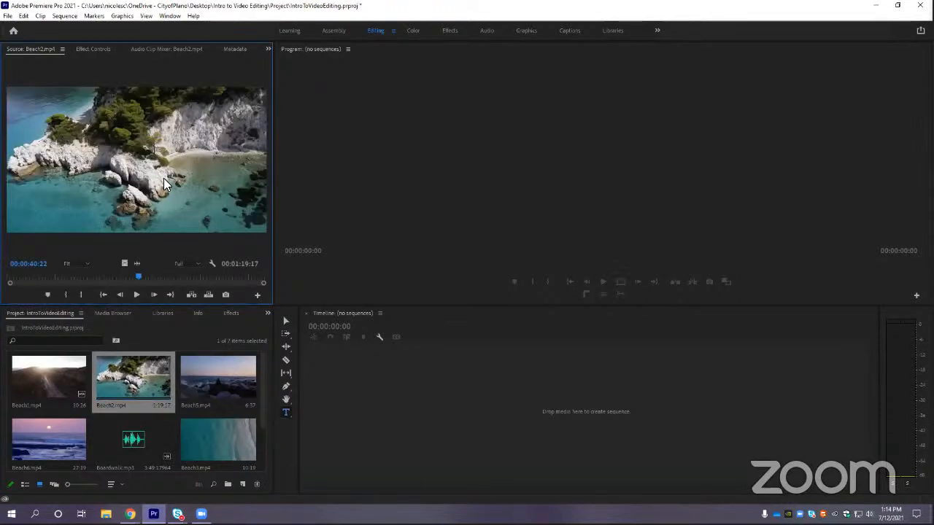
drag(138, 275, 69, 277)
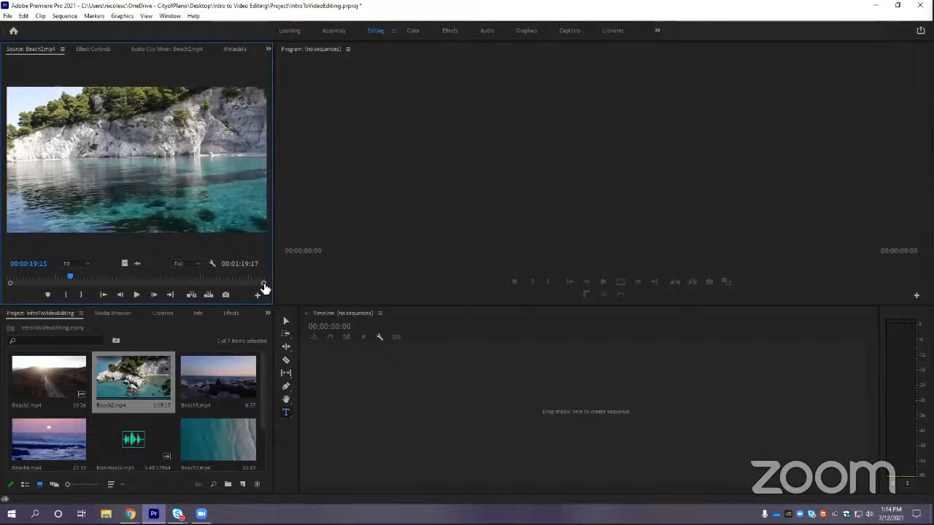
drag(263, 283, 313, 285)
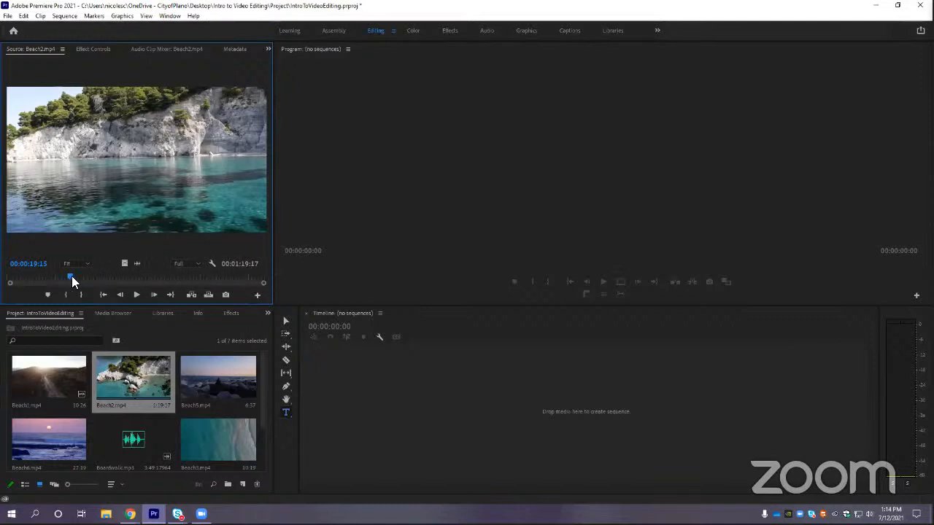
drag(71, 276, 161, 276)
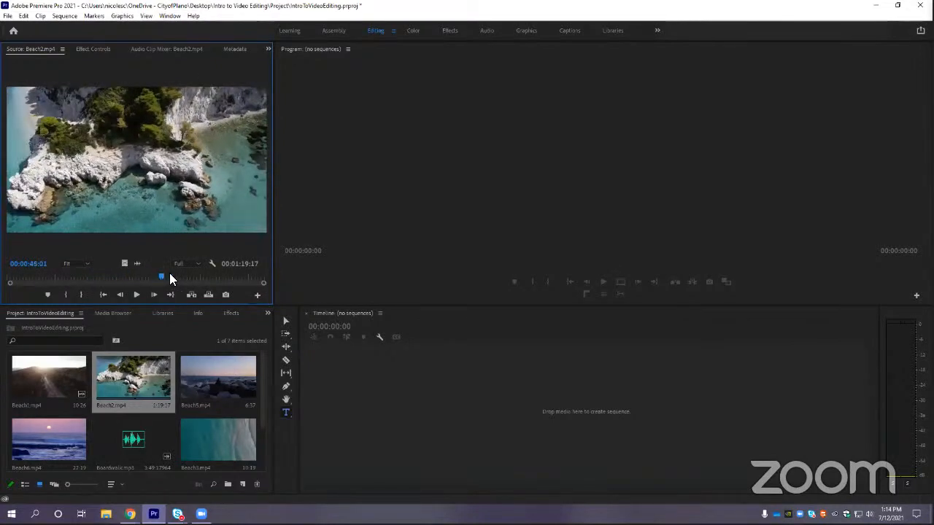
mouse_move(263, 283)
mouse_down()
mouse_move(139, 278)
mouse_move(275, 284)
mouse_up()
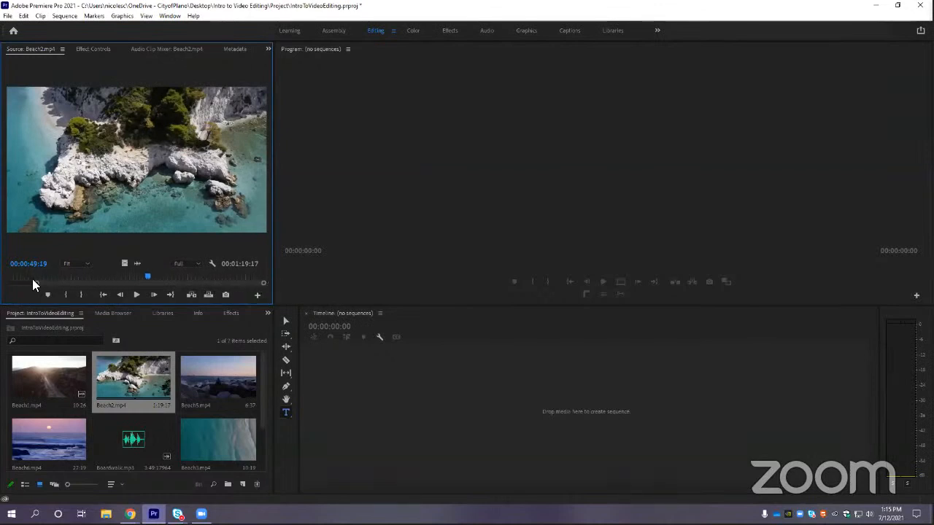
drag(36, 284, 6, 288)
Add a marker to the Beach2 source clip at 00:00:49:19 and look over its name, comment and color settings
click(47, 295)
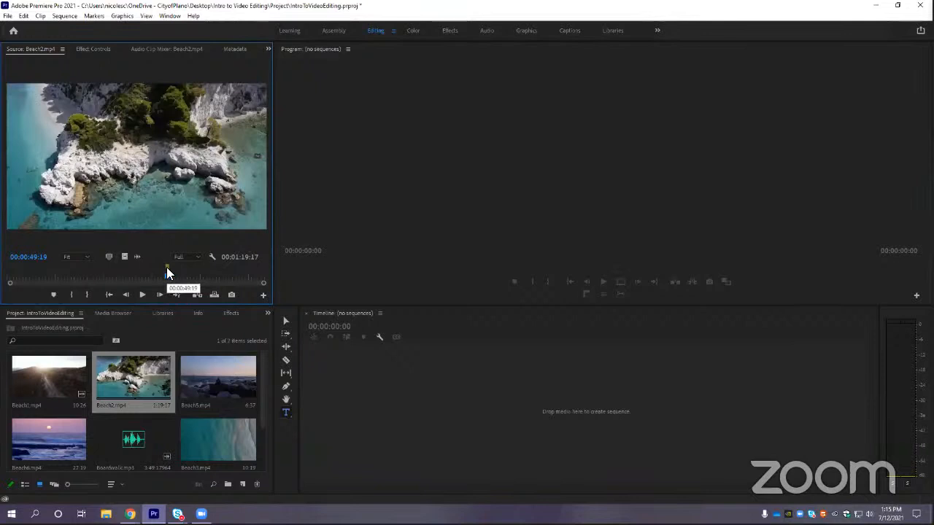
double_click(166, 267)
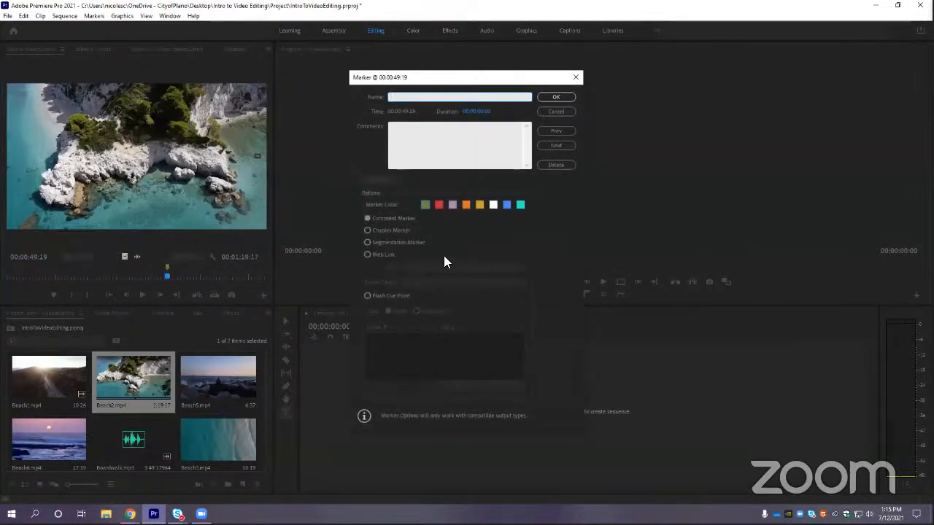
click(425, 142)
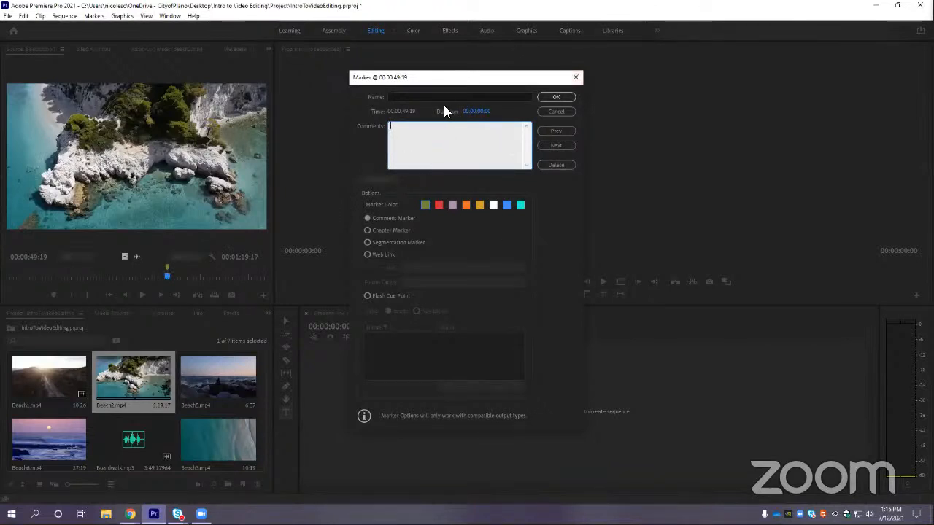
drag(470, 79, 428, 74)
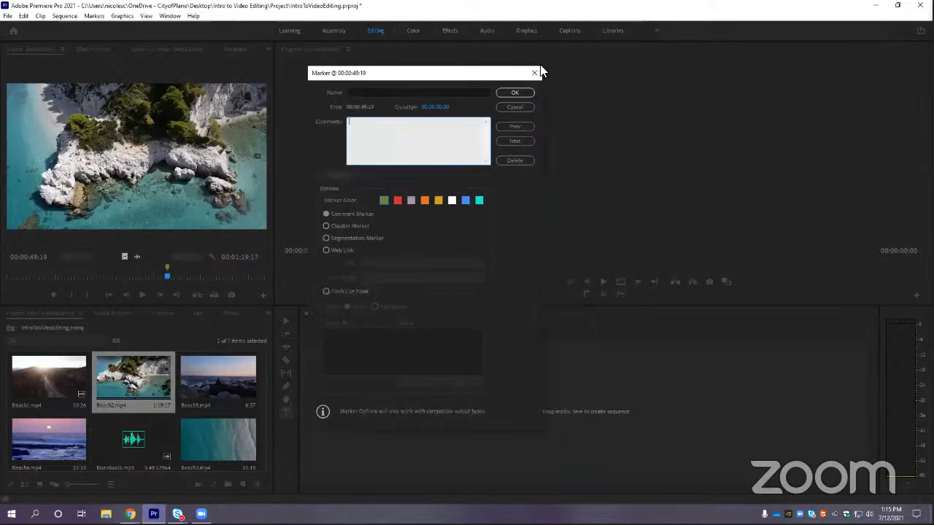
click(535, 73)
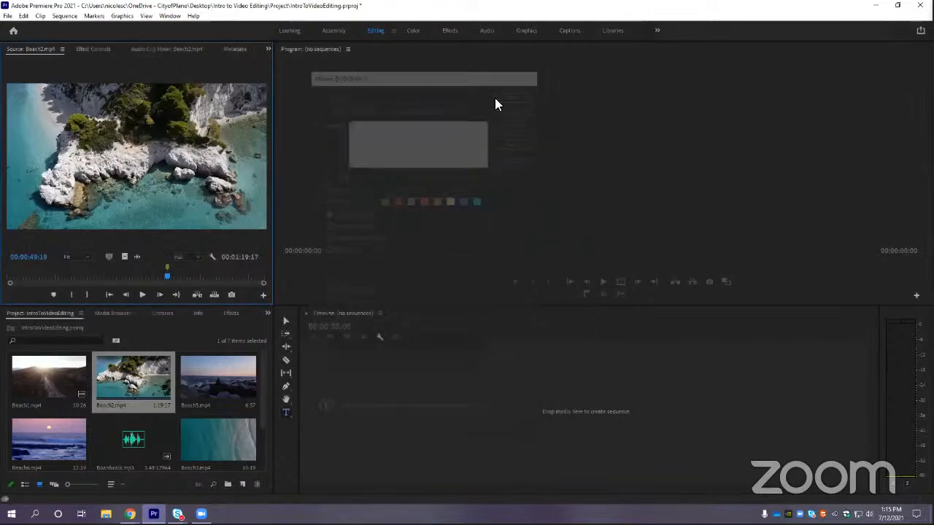
Clear all markers from the Beach2 source clip
right_click(165, 267)
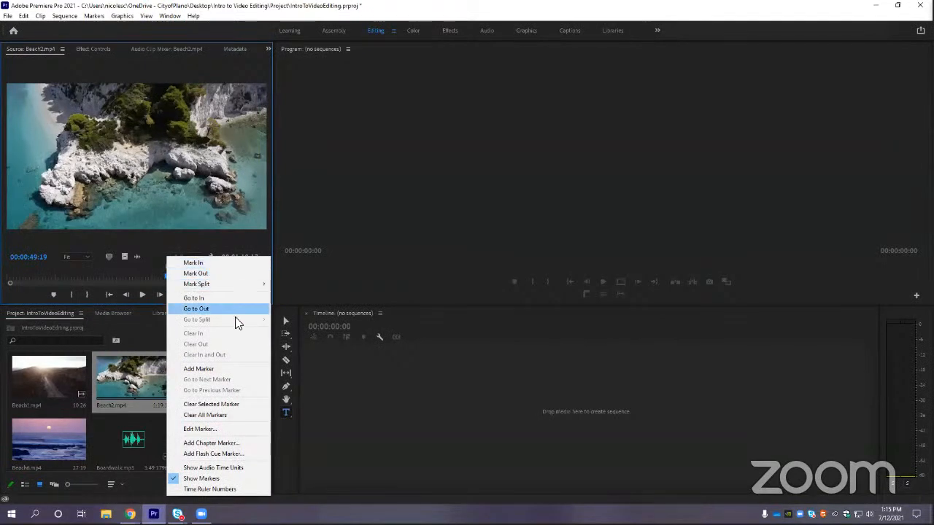
click(220, 416)
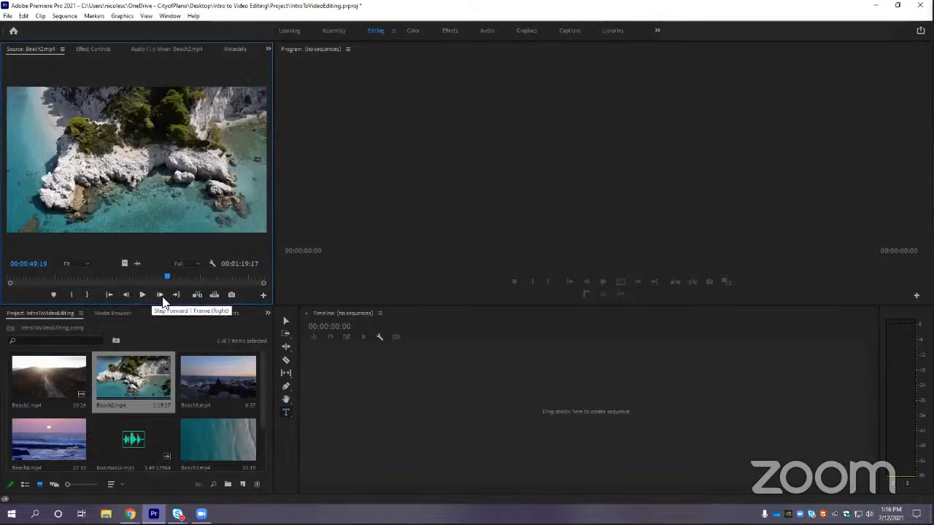
Jump to the start and end of Beach2 in the Source monitor, and step back frame by frame from the end
click(107, 294)
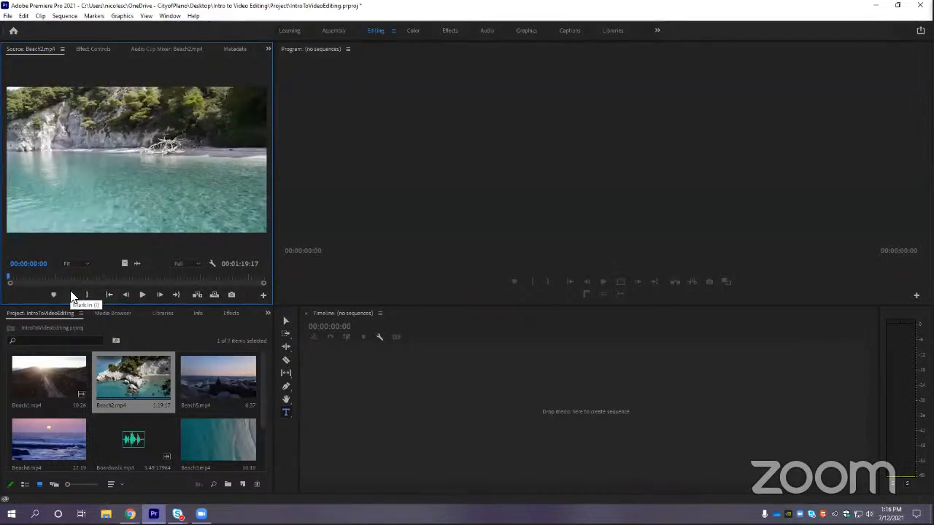
click(176, 296)
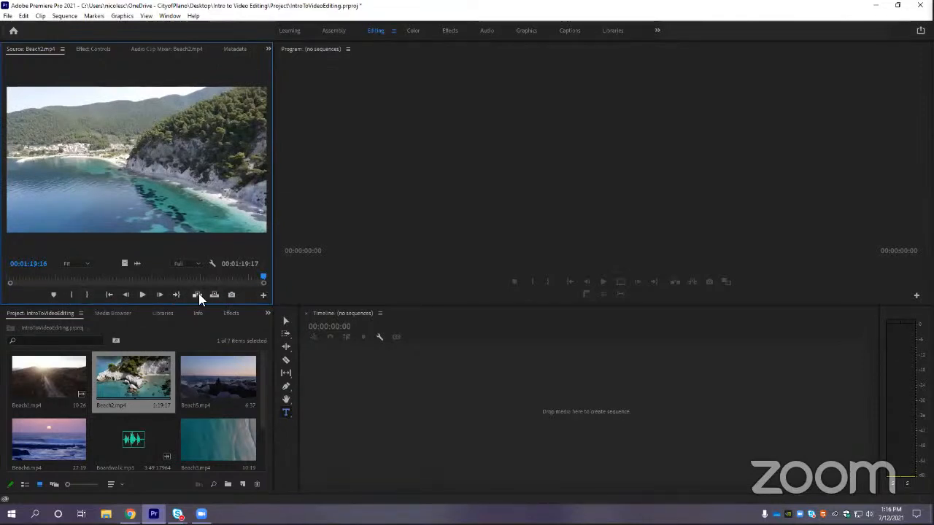
click(127, 294)
click(126, 294)
click(126, 295)
click(126, 295)
click(126, 295)
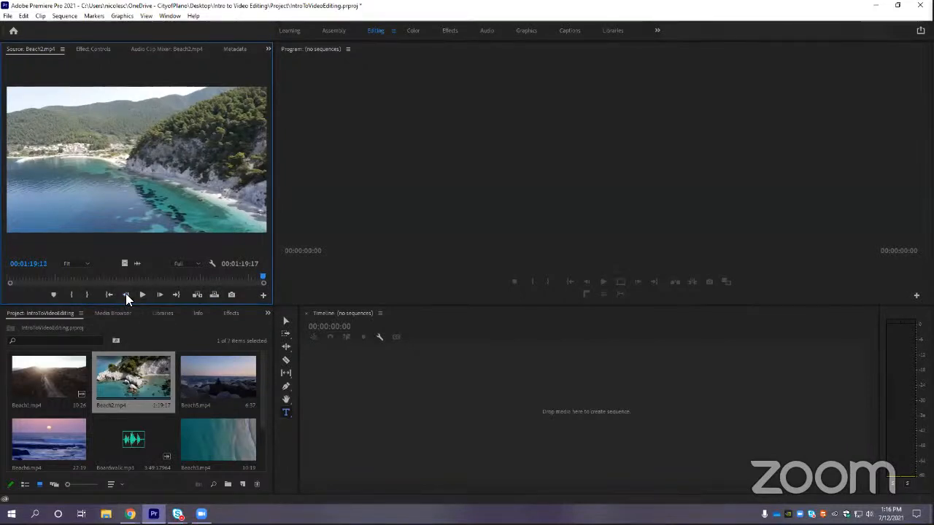
click(126, 295)
click(126, 295)
click(126, 295)
click(126, 295)
click(126, 295)
click(126, 295)
click(126, 294)
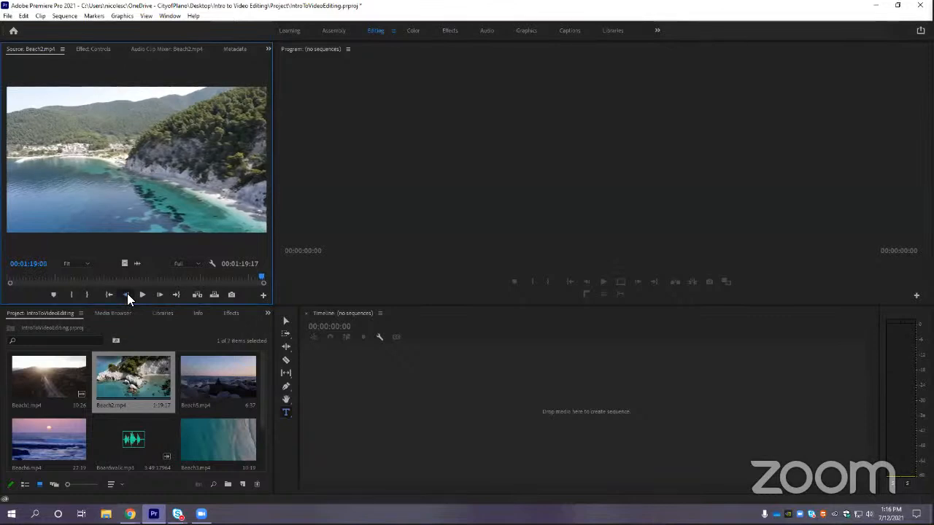
click(127, 295)
click(127, 295)
click(128, 295)
click(129, 294)
click(128, 294)
click(129, 294)
click(128, 294)
click(128, 294)
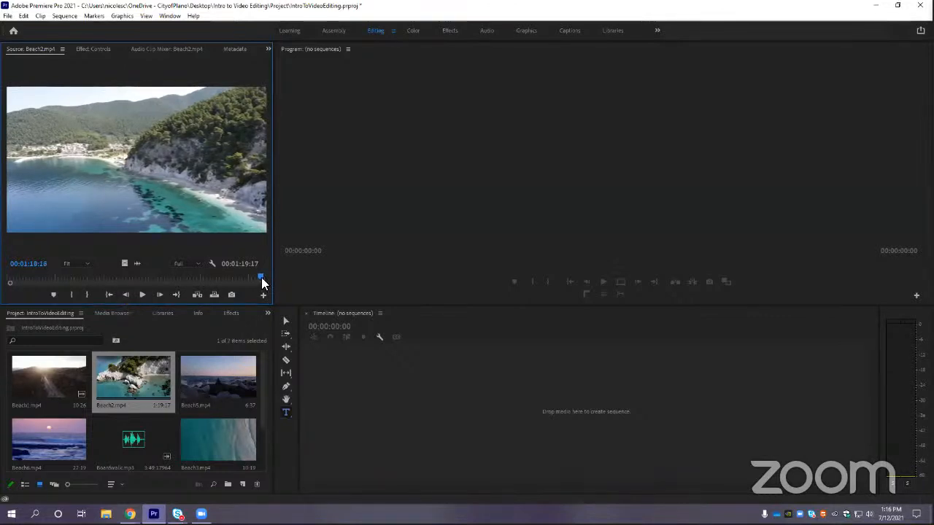
Zoom in on the end of Beach2's source time ruler and step back frame by frame to 00:01:18:00
drag(263, 283, 182, 285)
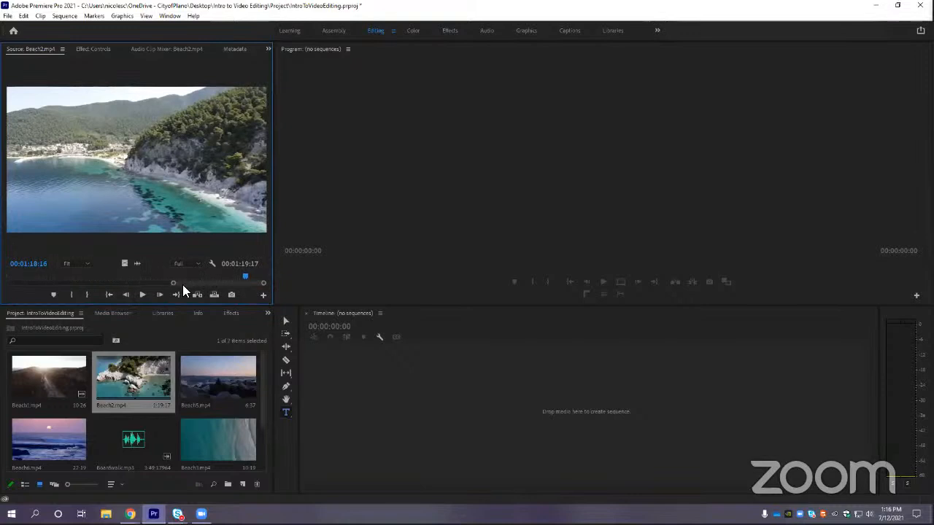
click(125, 295)
click(124, 294)
click(124, 295)
click(125, 295)
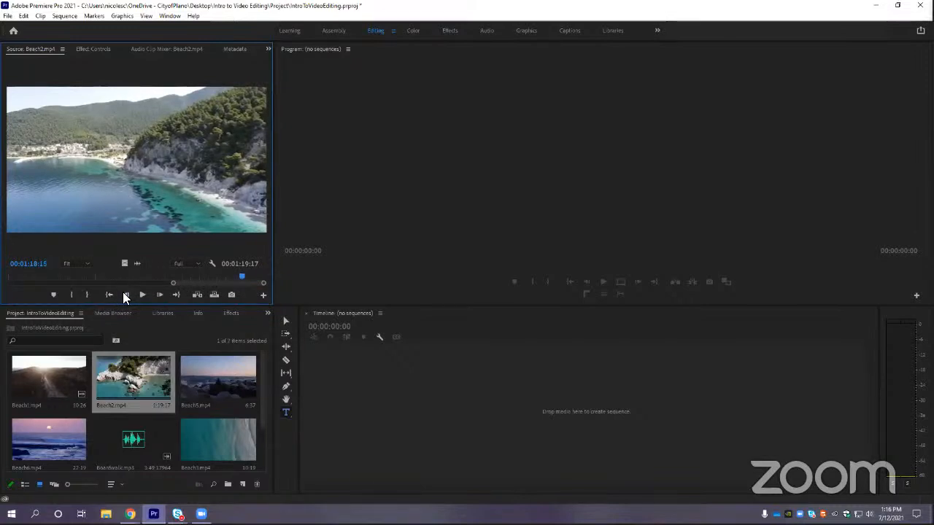
click(125, 295)
click(125, 294)
click(125, 295)
click(125, 295)
click(124, 295)
click(125, 295)
click(125, 295)
click(125, 294)
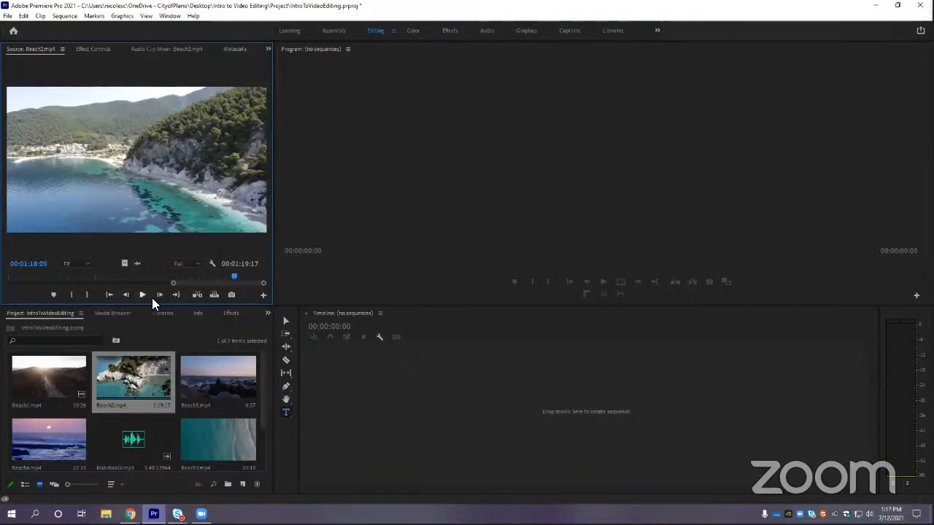
Play Beach2 briefly in the Source monitor and step forward frame by frame to 00:01:18:21
click(143, 295)
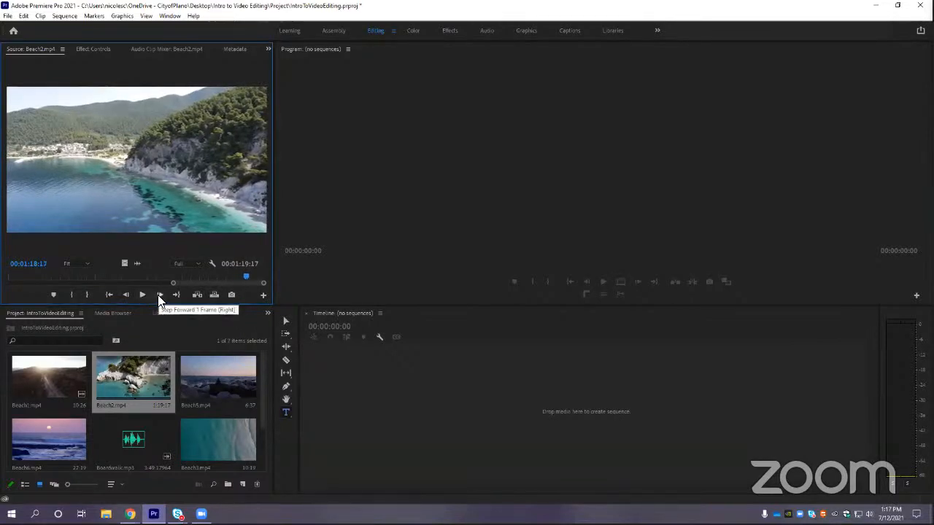
click(160, 295)
click(160, 295)
click(160, 295)
click(160, 294)
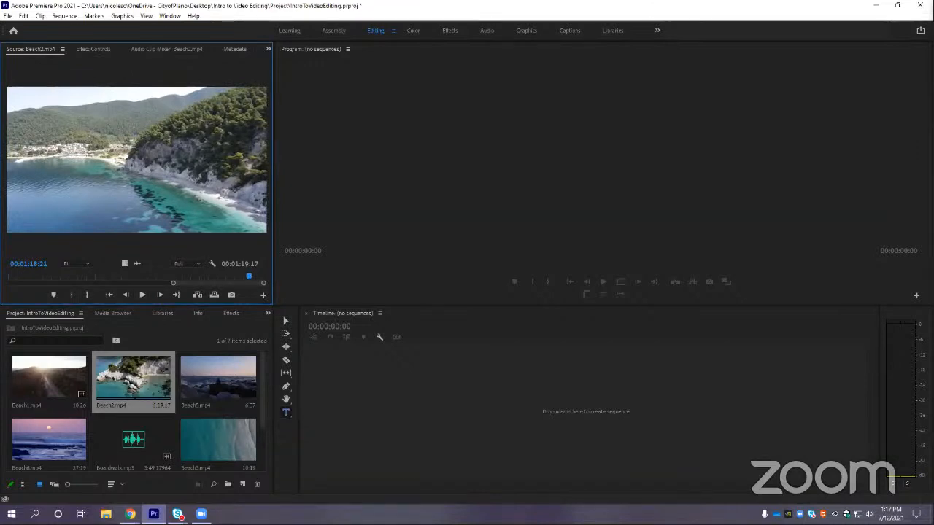
Widen the time range shown on the source ruler and scrub Beach2 back to 00:01:01:12
drag(173, 283, 116, 283)
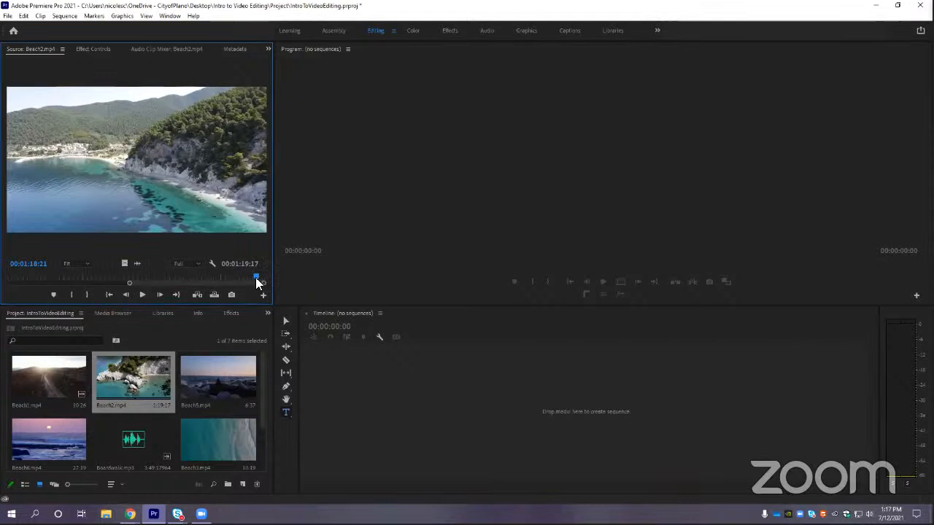
drag(255, 278, 40, 284)
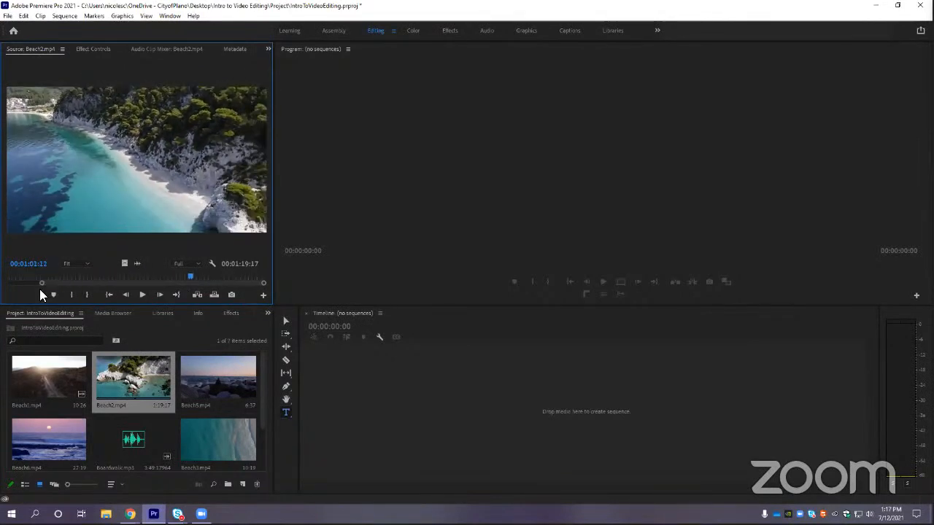
Scrub Beach2 back to 00:00:50:03 in the Source monitor and mark the In point there
click(190, 278)
drag(189, 278, 146, 276)
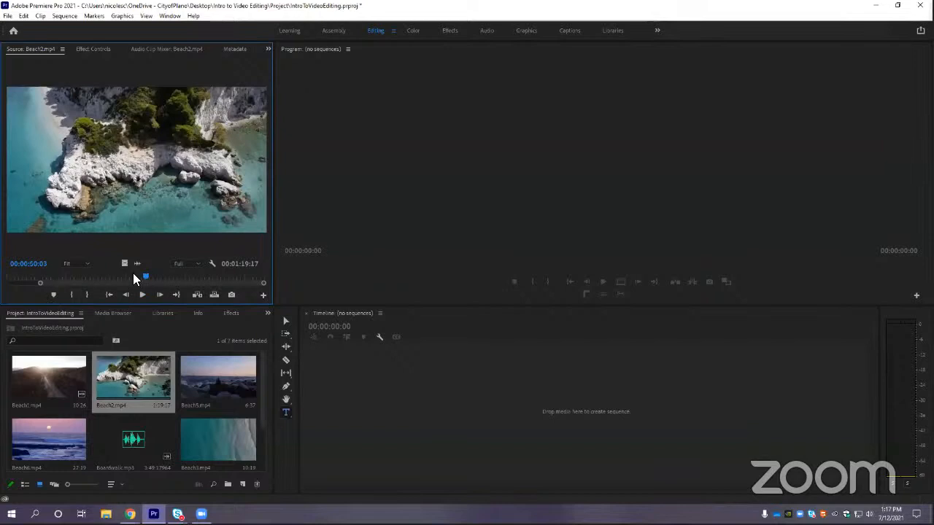
click(70, 293)
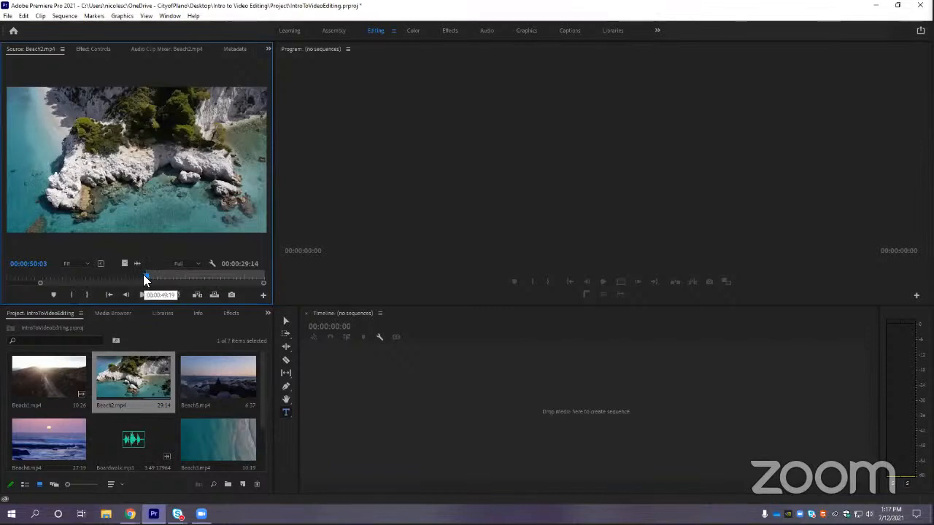
Set the Source monitor's playhead to 00:01:14:00 and mark Beach2's Out point there
mouse_move(145, 279)
mouse_down()
mouse_move(155, 279)
mouse_move(145, 278)
mouse_up()
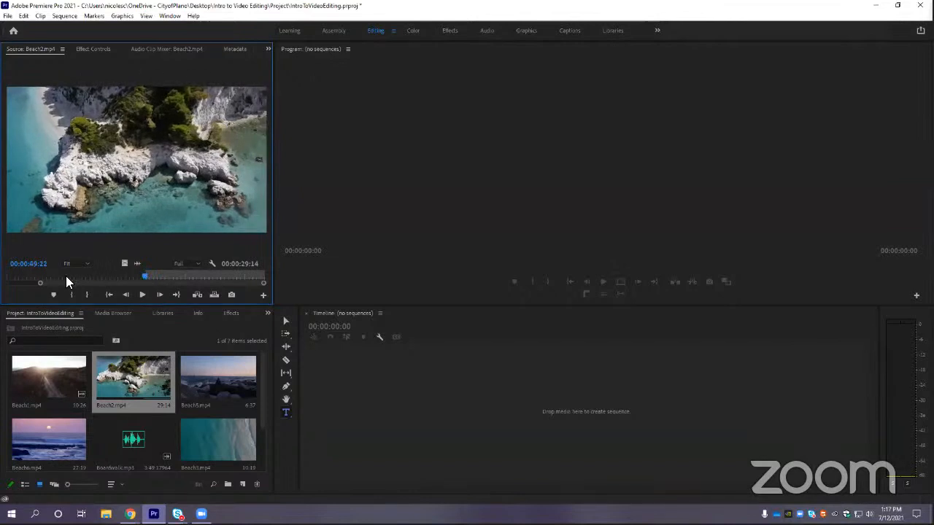
click(34, 266)
drag(53, 264, 28, 269)
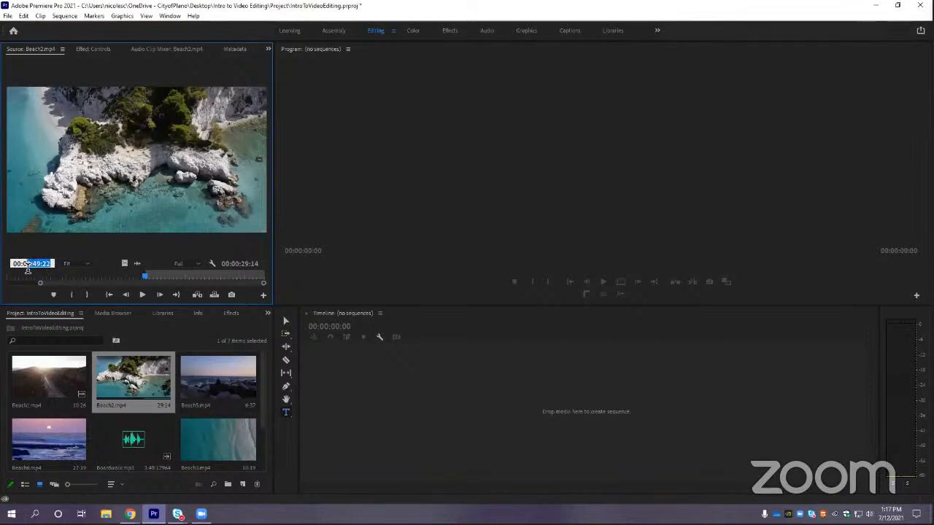
text(1:14)
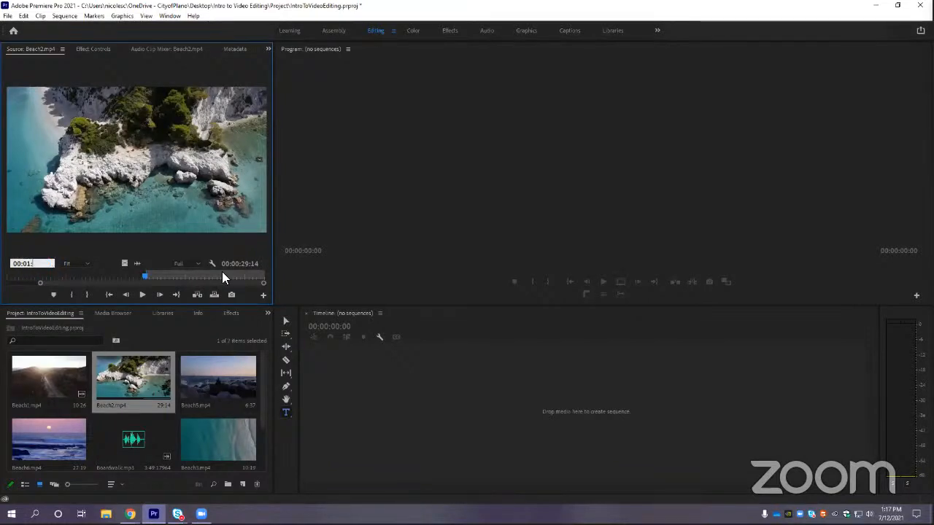
text(:00)
key(Return)
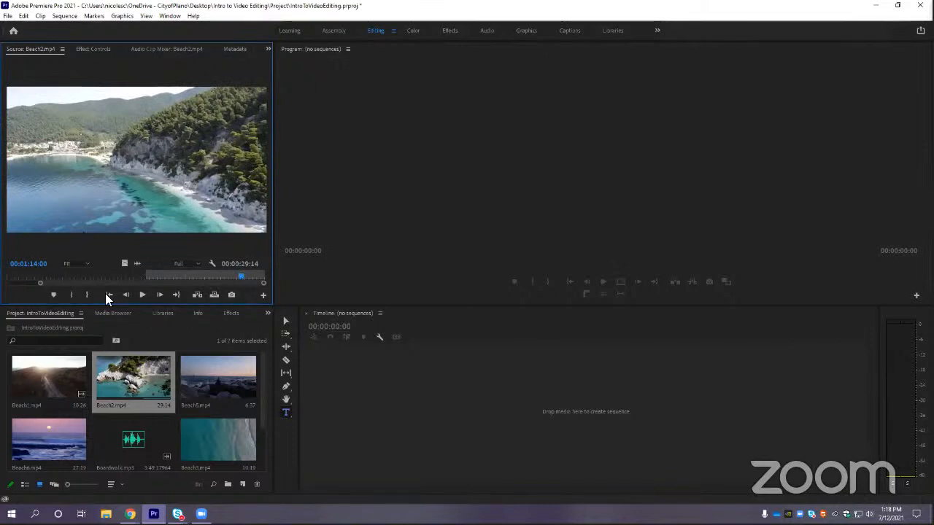
click(86, 296)
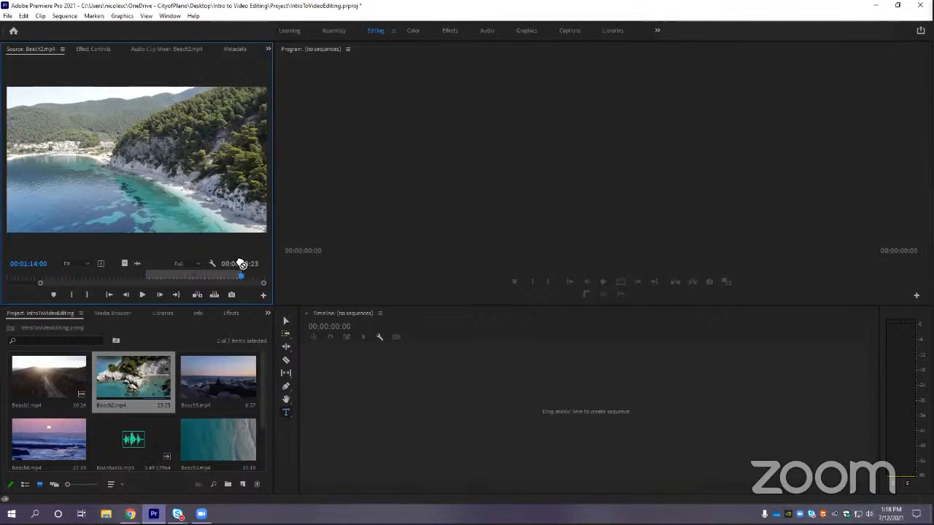
Create a sequence by placing the marked Beach2 range in the empty timeline, and scrub the source clip back to 00:00:43:08
drag(241, 265, 464, 422)
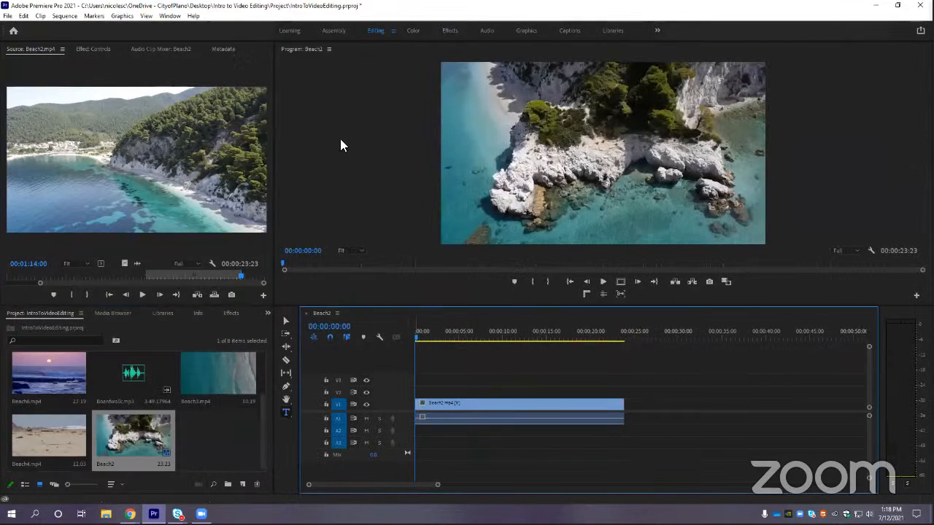
drag(241, 278, 119, 276)
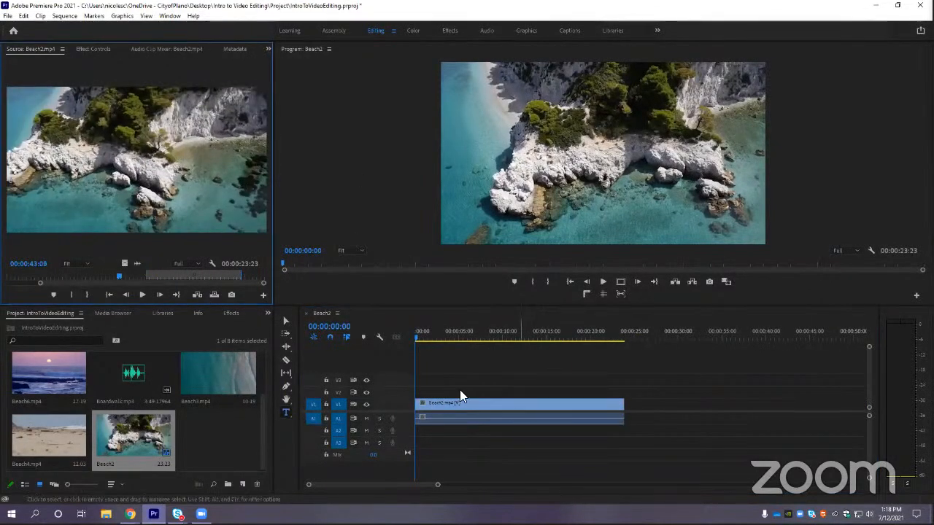
Widen the time range shown in the timeline and scrub the sequence to 00:00:13:04
click(413, 337)
mouse_move(413, 337)
mouse_down()
mouse_move(618, 346)
mouse_move(415, 343)
mouse_up()
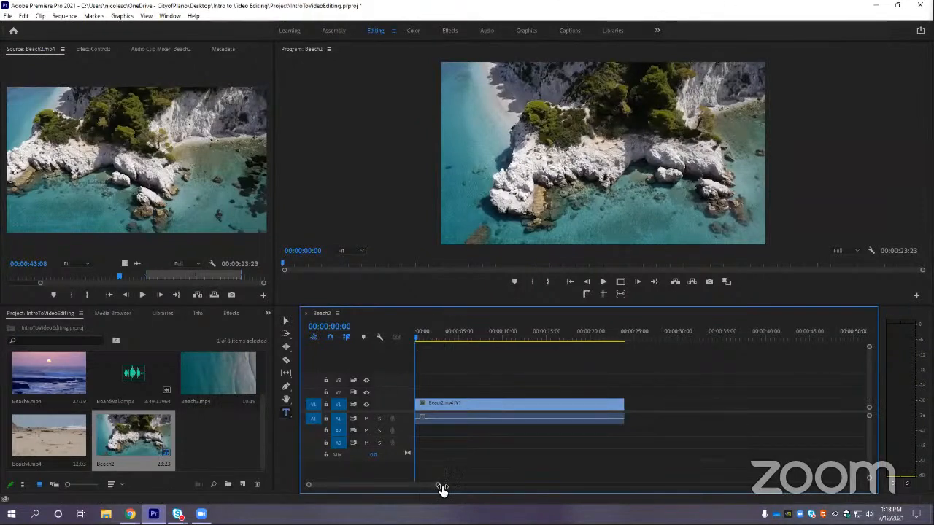
drag(437, 485, 621, 477)
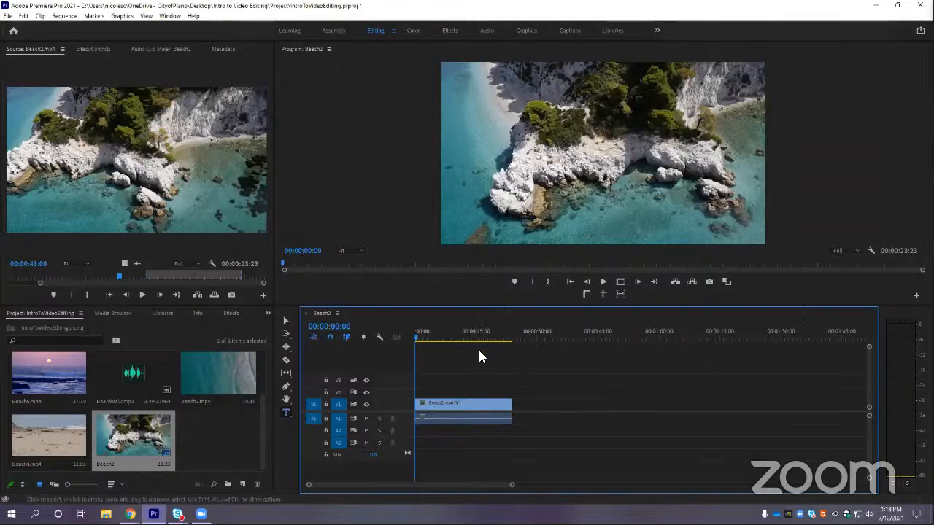
drag(414, 336, 468, 340)
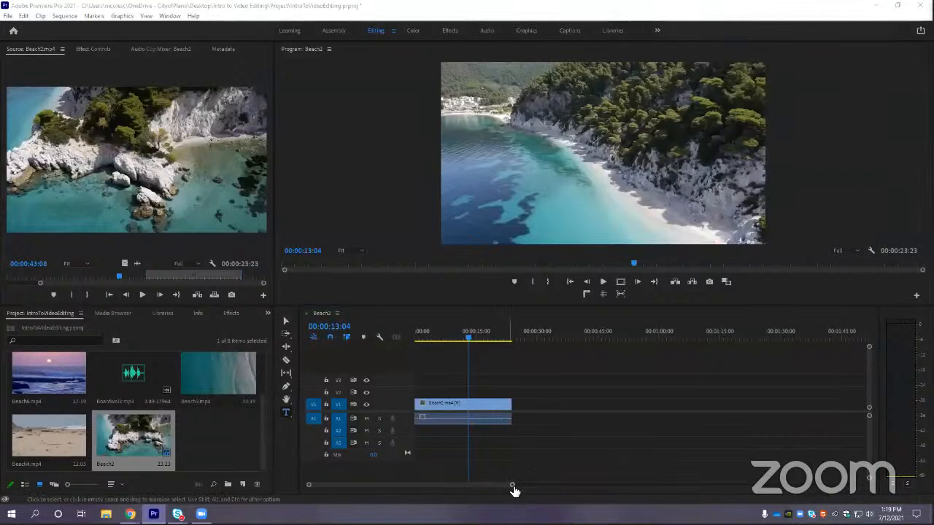
drag(513, 486, 505, 486)
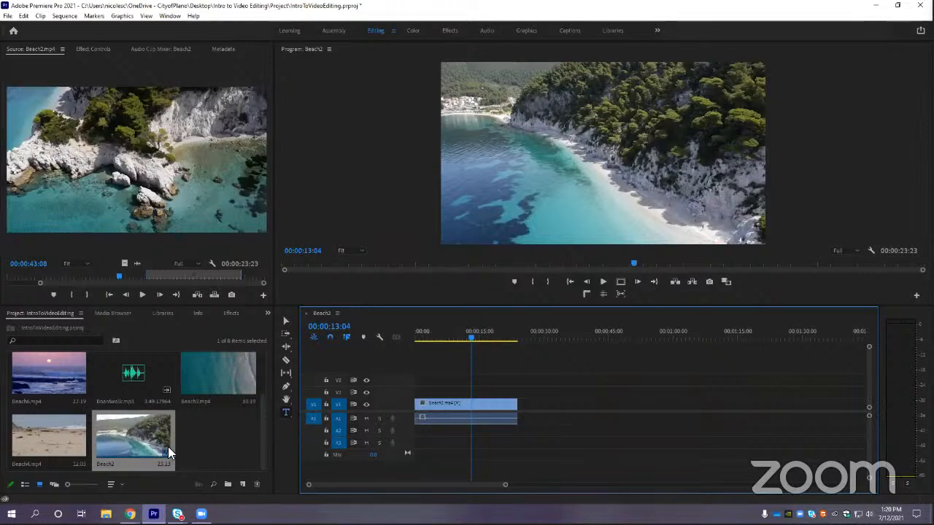
Rename the Beach2 sequence in the project as SummerVacation and check it among the project items
click(103, 464)
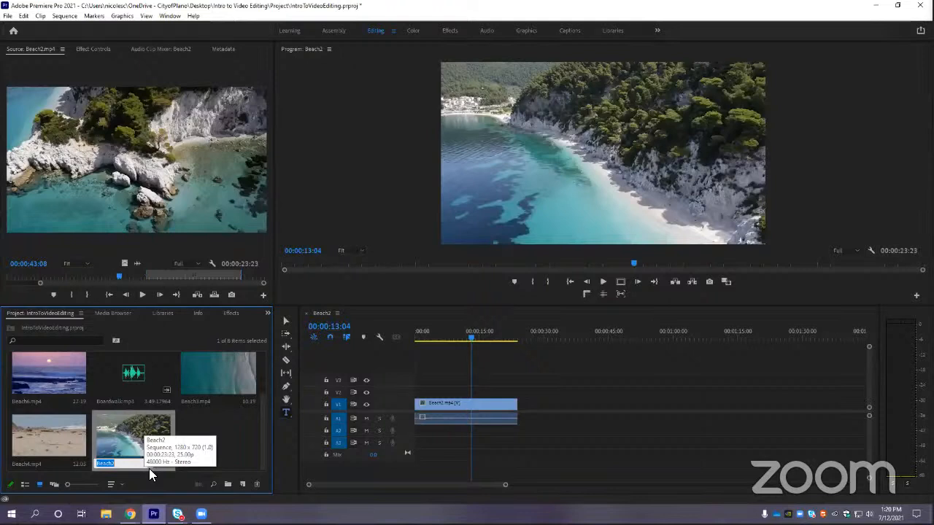
text(S)
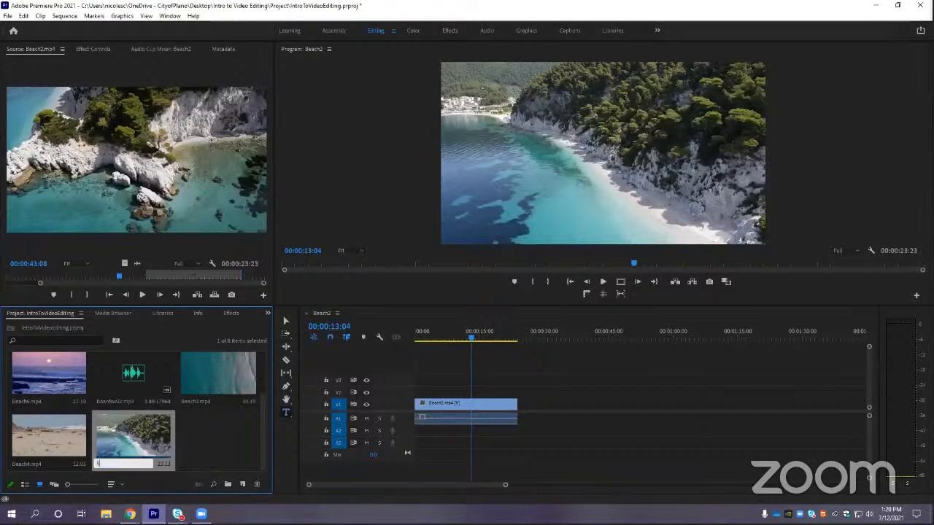
text(ummerVacation)
key(Return)
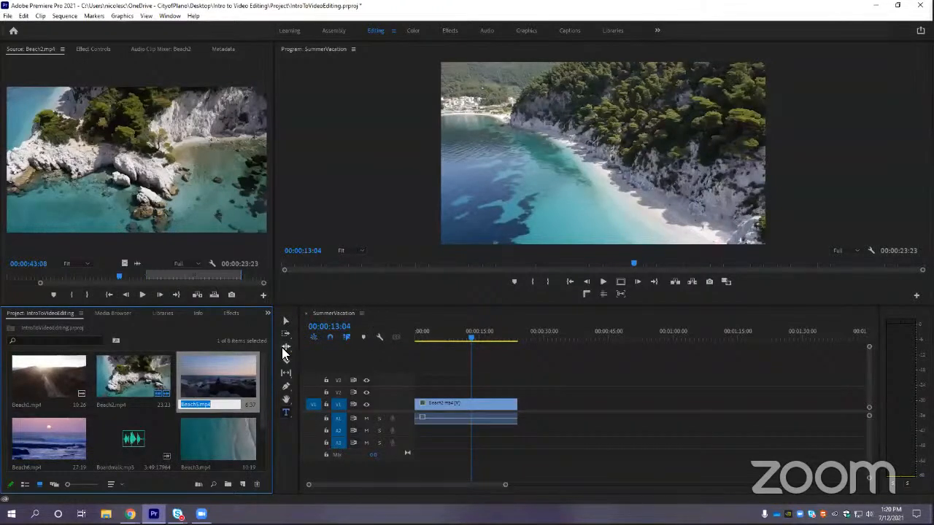
scroll(264, 385, down, 1)
scroll(262, 395, down, 2)
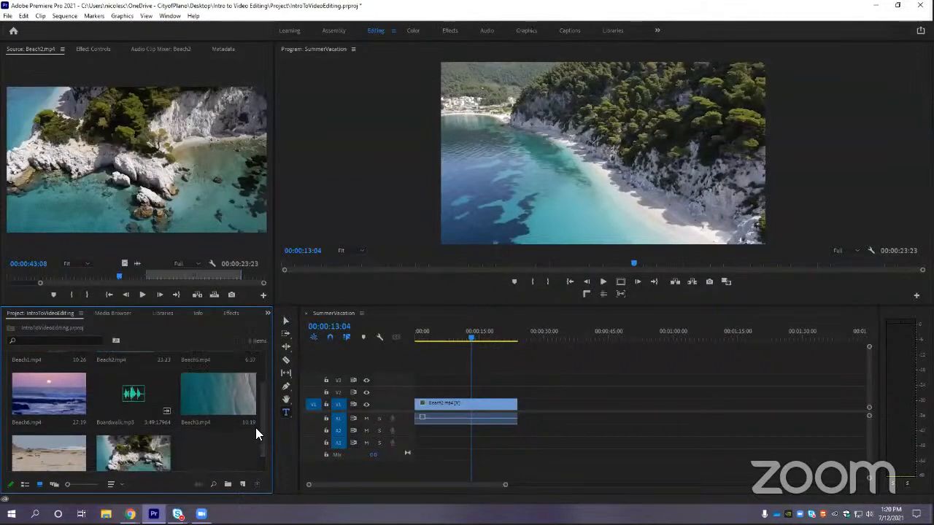
scroll(261, 425, down, 1)
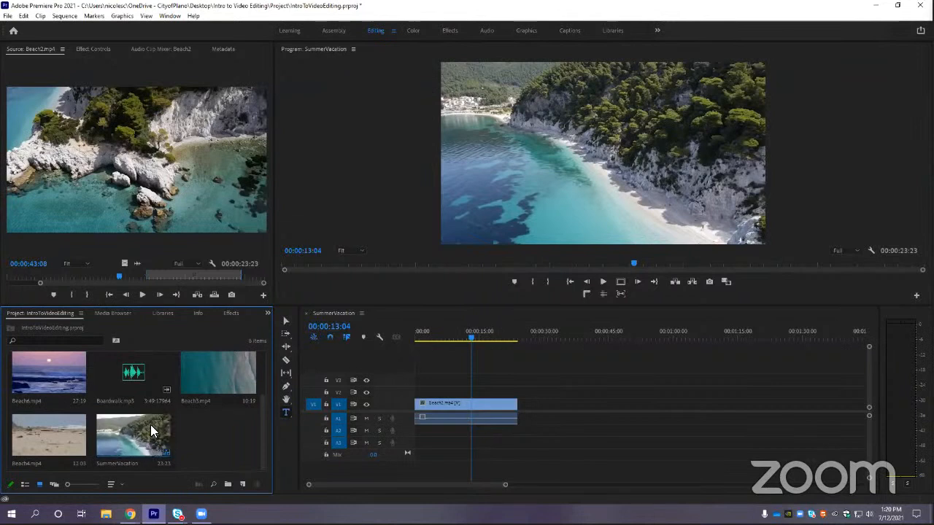
scroll(260, 413, up, 3)
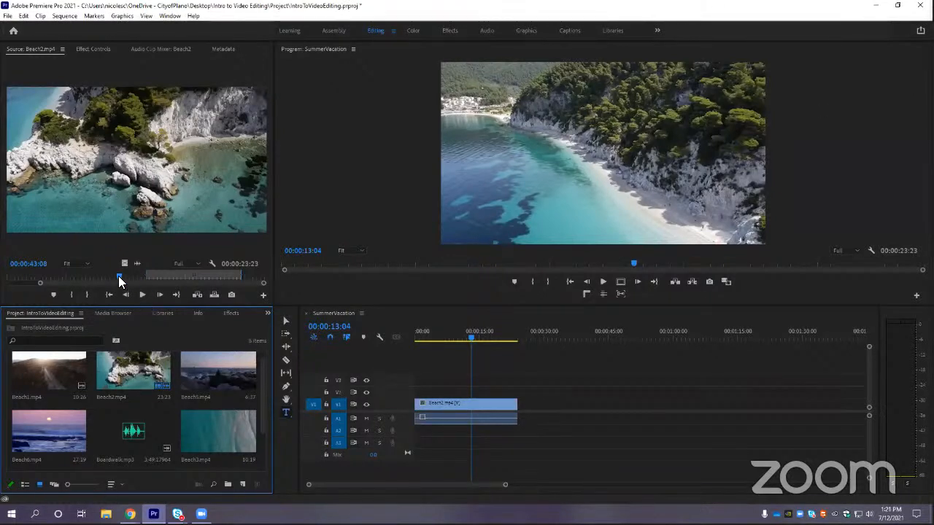
Re-mark Beach2 in the Source monitor with an earlier In point and an Out point at 00:00:47:02, for a 10:10 range
click(161, 276)
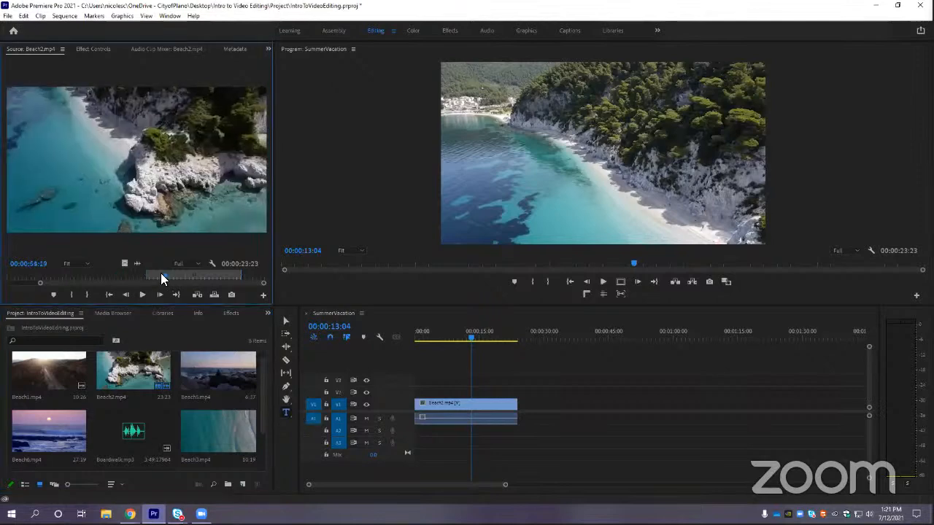
drag(159, 277, 73, 276)
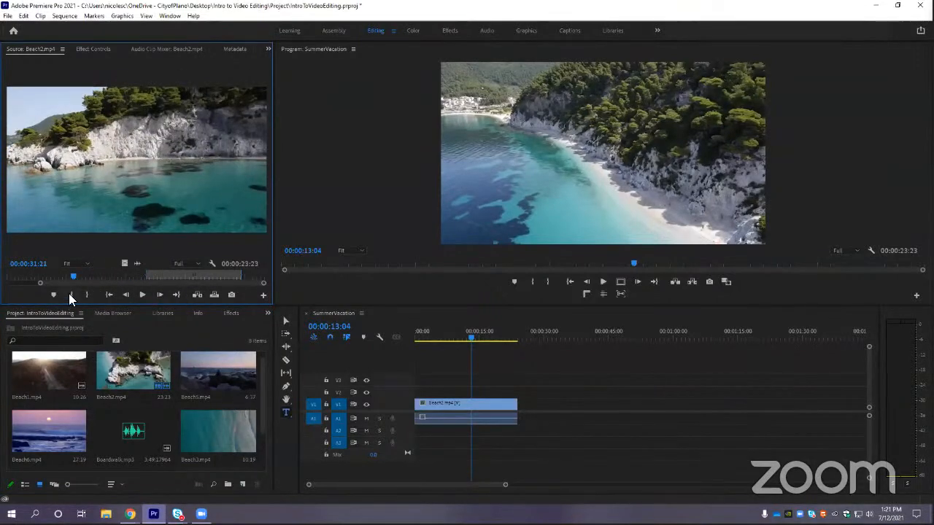
click(71, 295)
drag(232, 280, 88, 278)
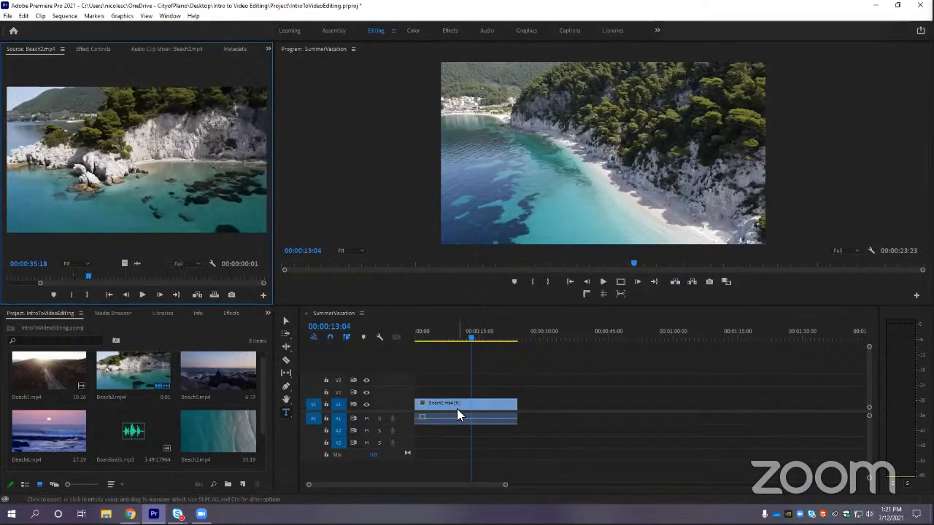
drag(90, 279, 133, 276)
click(72, 294)
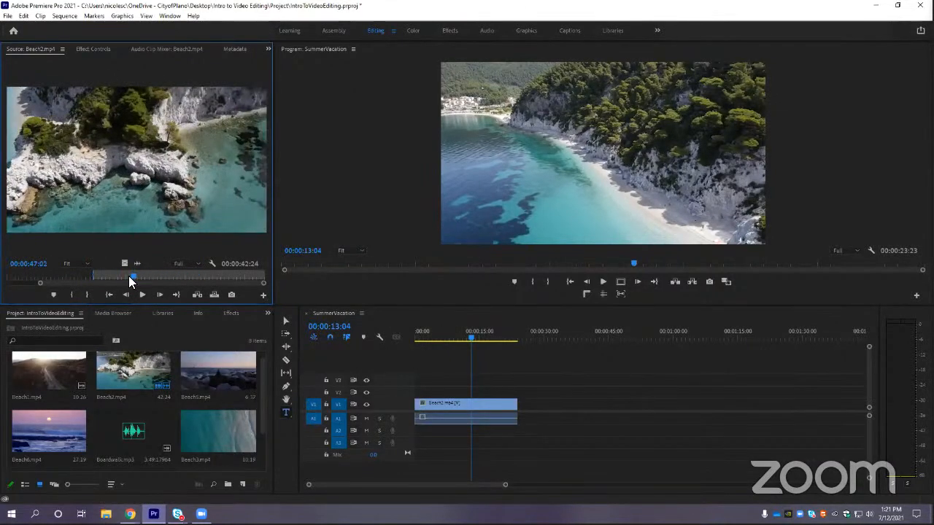
click(87, 294)
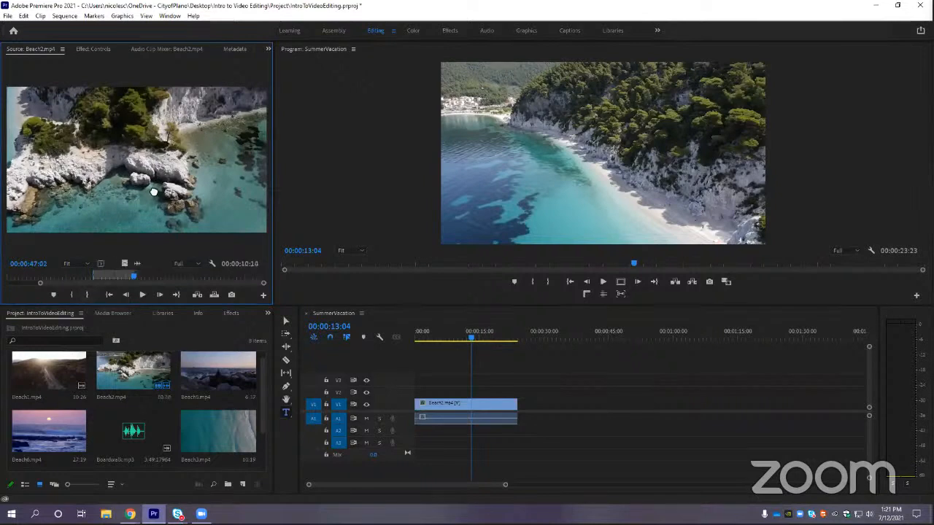
Add the newly marked Beach2 range after the first clip in the timeline and delete it again
drag(139, 169, 579, 448)
drag(472, 338, 603, 360)
key(Delete)
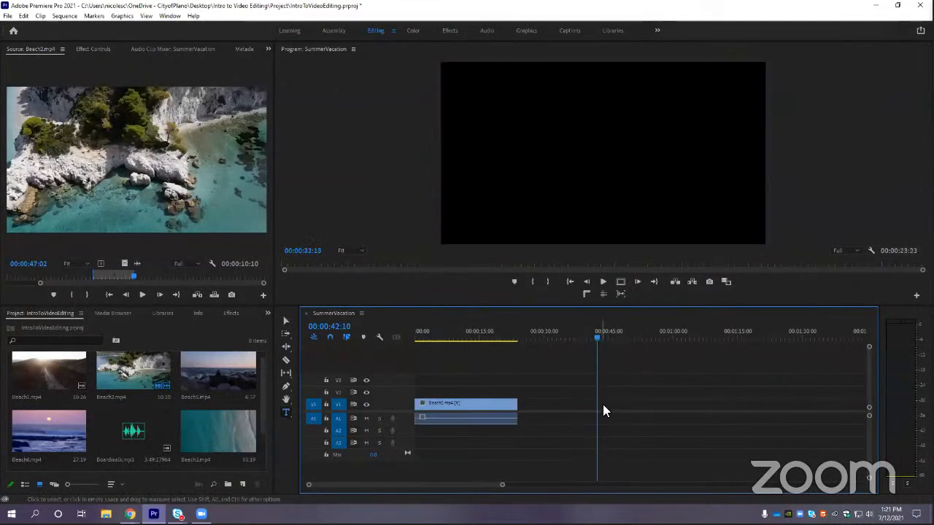
Return the playhead to the sequence start and, with the Selection tool, move the Beach2 clip to about 29 seconds on V1
click(586, 294)
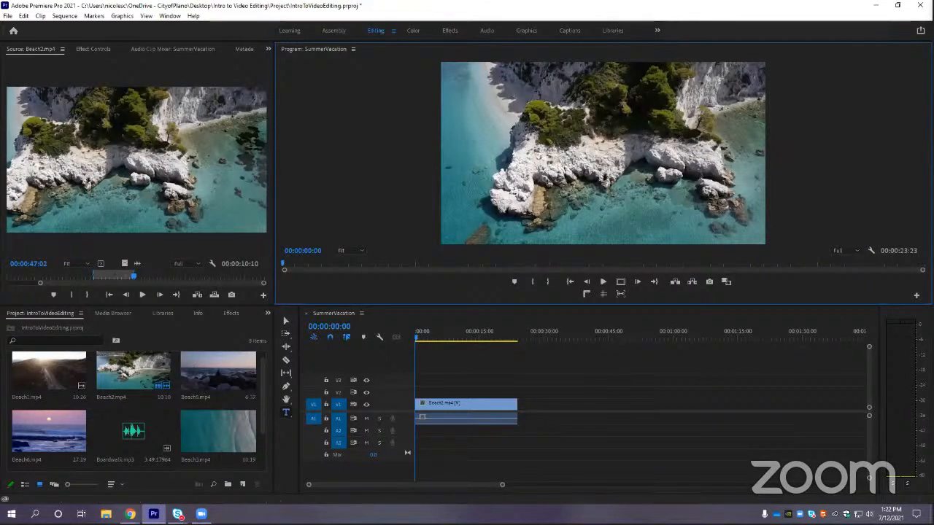
key(alt+Tab)
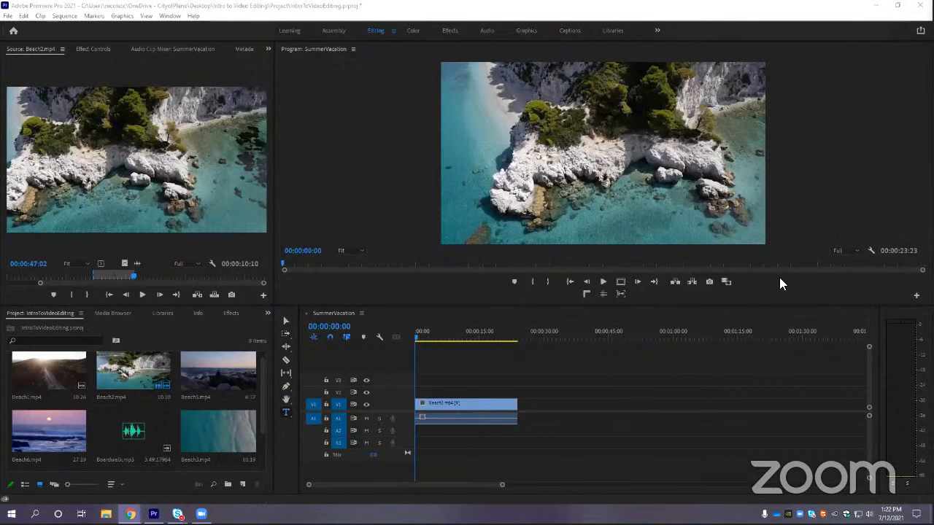
click(287, 363)
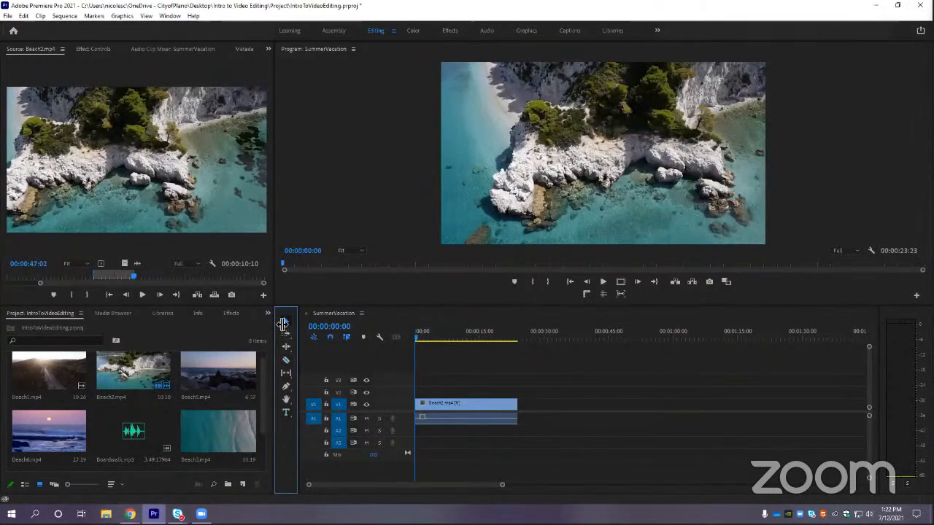
scroll(263, 384, up, 1)
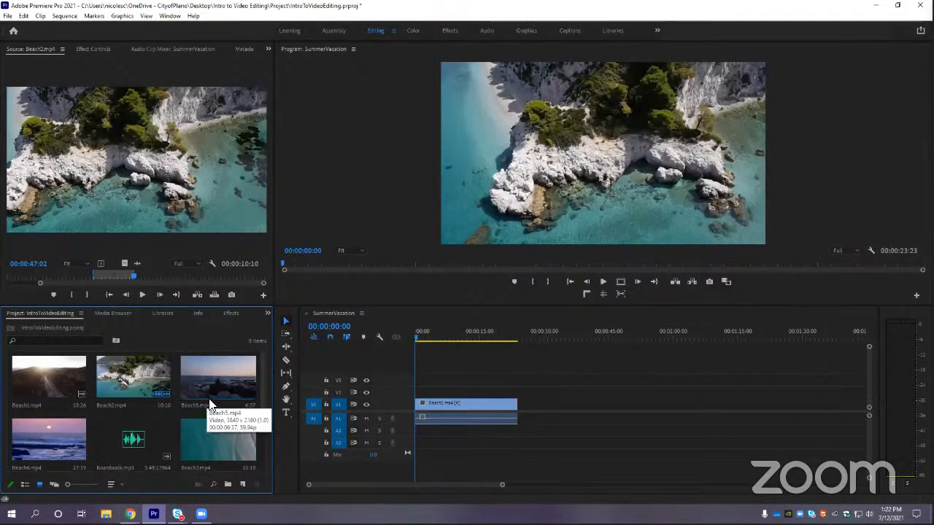
click(448, 405)
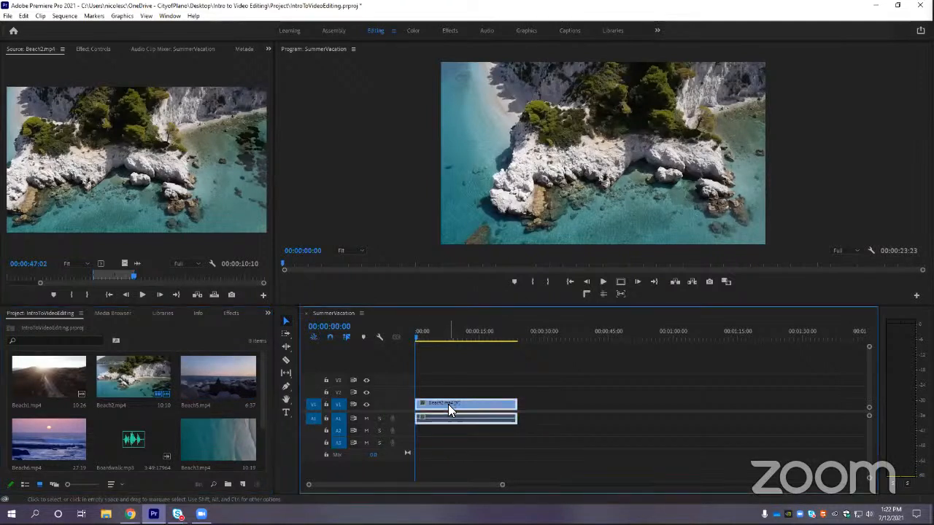
drag(448, 404, 577, 404)
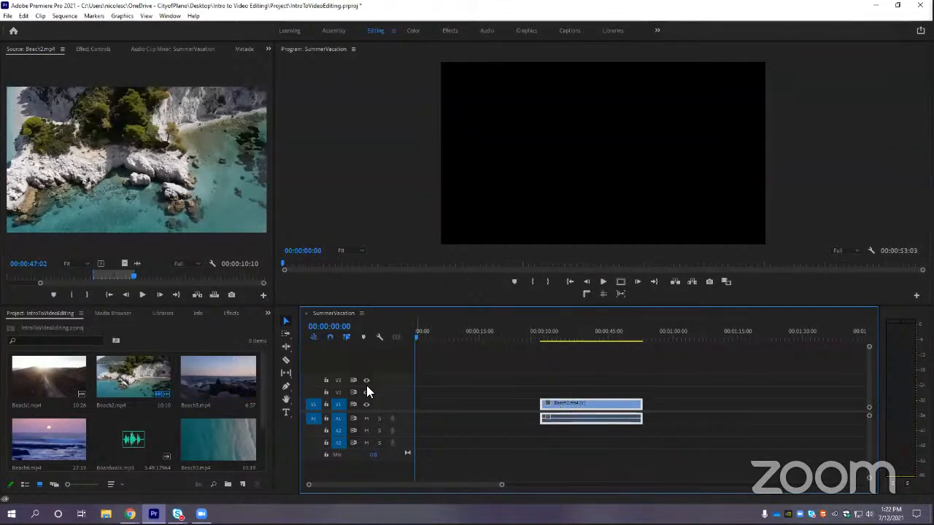
Place Beach1 at the start of V1 in the sequence and move the Beach2 clip back to follow it without a gap
click(261, 374)
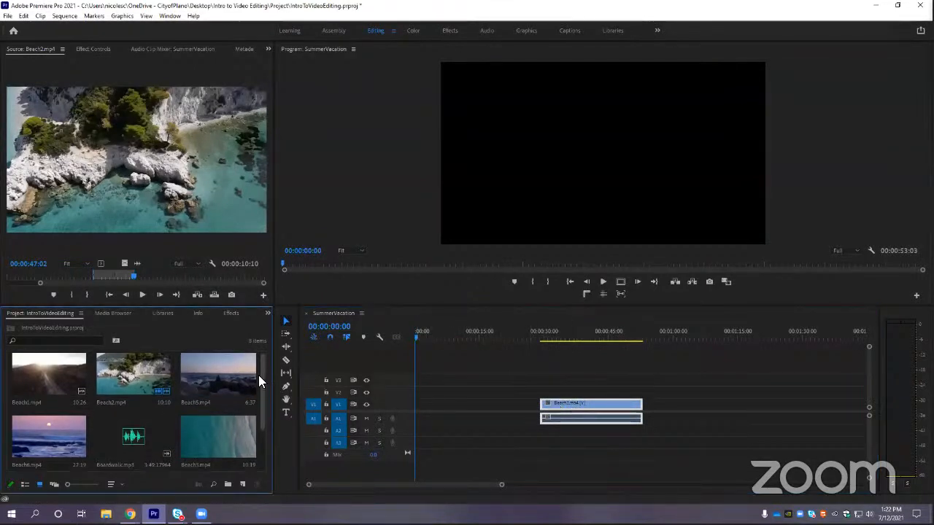
click(52, 371)
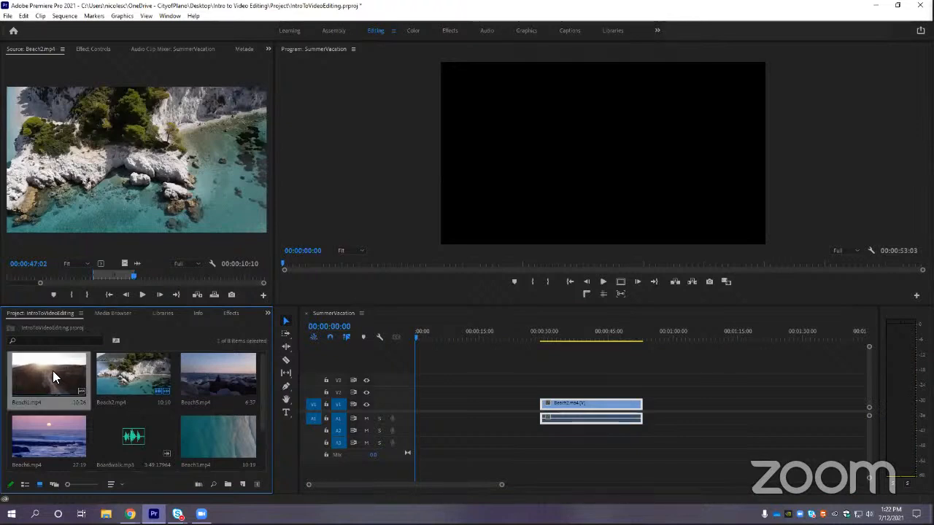
drag(52, 370, 416, 407)
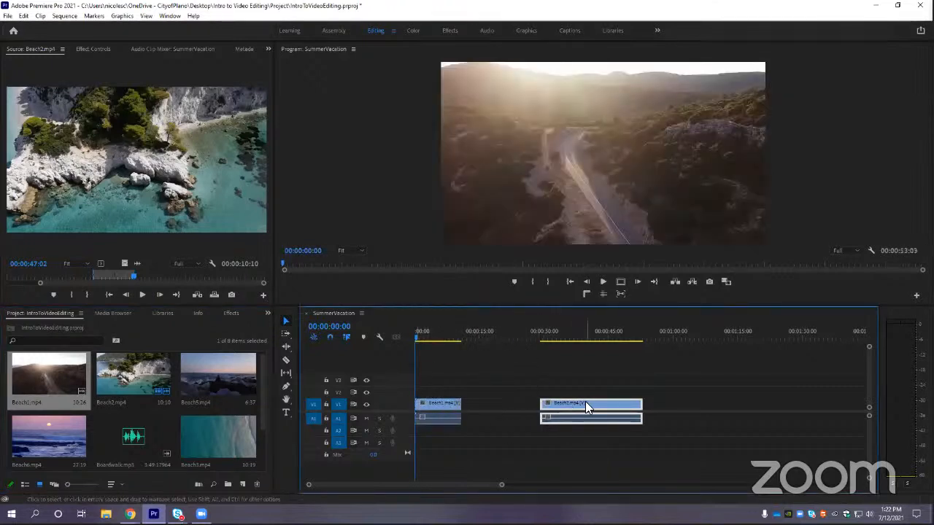
drag(586, 407, 509, 407)
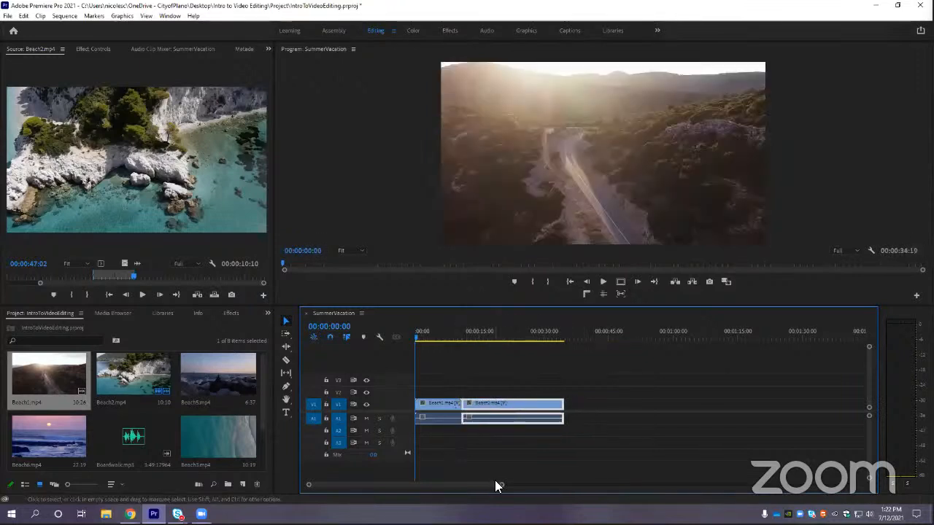
Play the SummerVacation sequence from its start through the cut from Beach1 to Beach2
drag(502, 484, 450, 490)
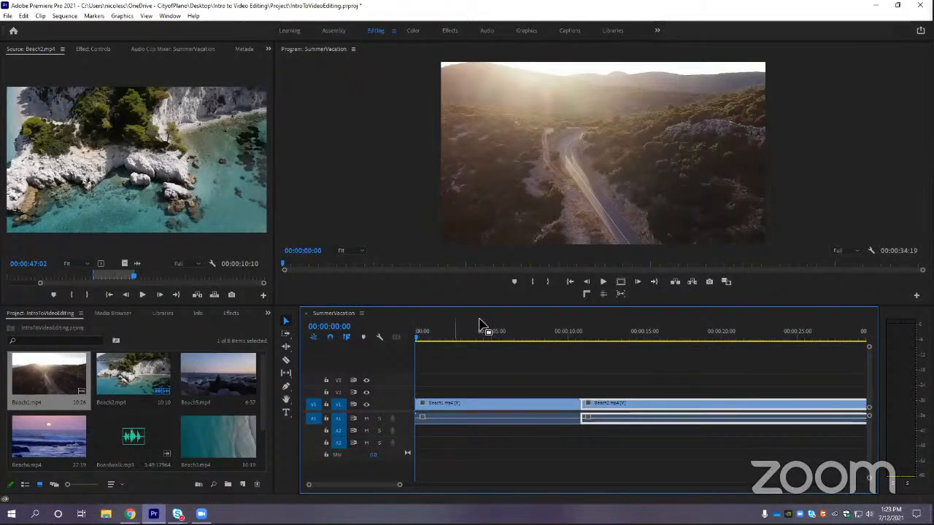
click(569, 284)
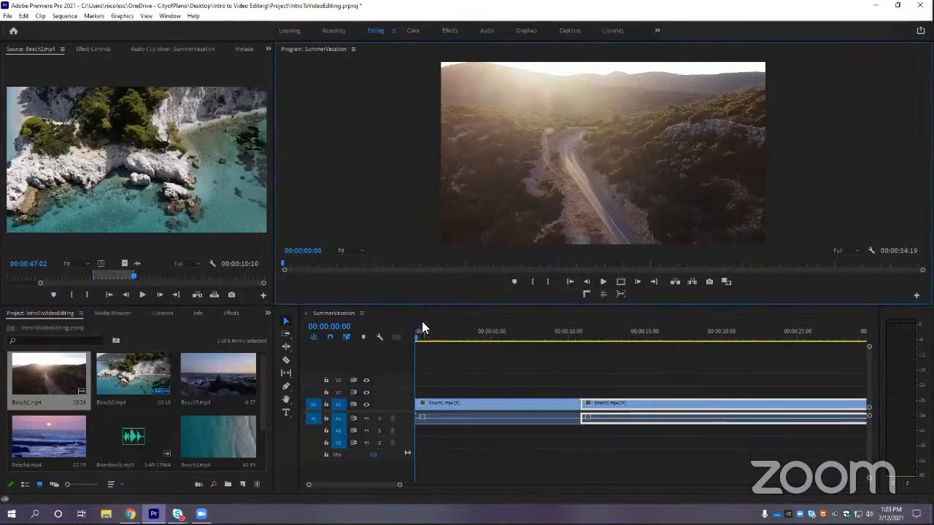
key(space)
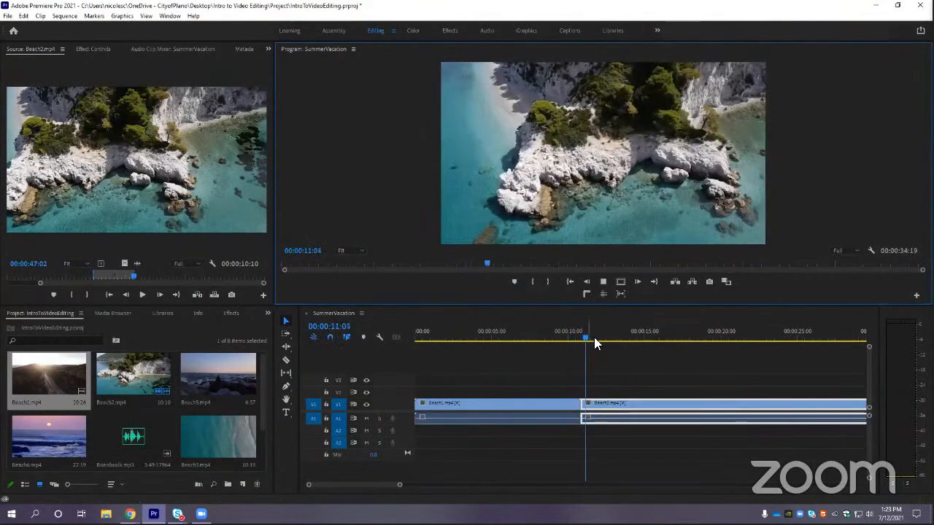
Position the sequence playhead exactly at 00:00:03:00 within the Beach1 clip, fine-tuning it frame by frame
drag(594, 338, 440, 347)
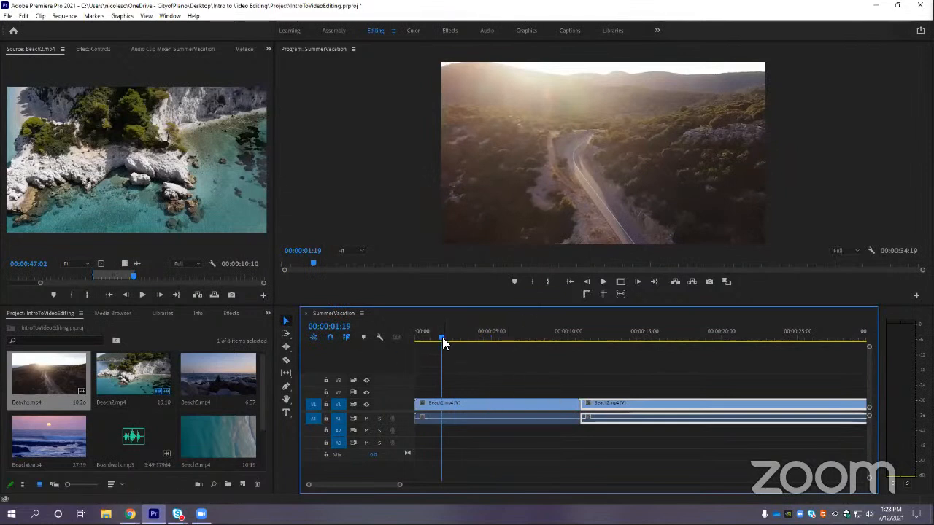
mouse_move(441, 338)
mouse_down()
mouse_move(472, 335)
mouse_move(458, 337)
mouse_up()
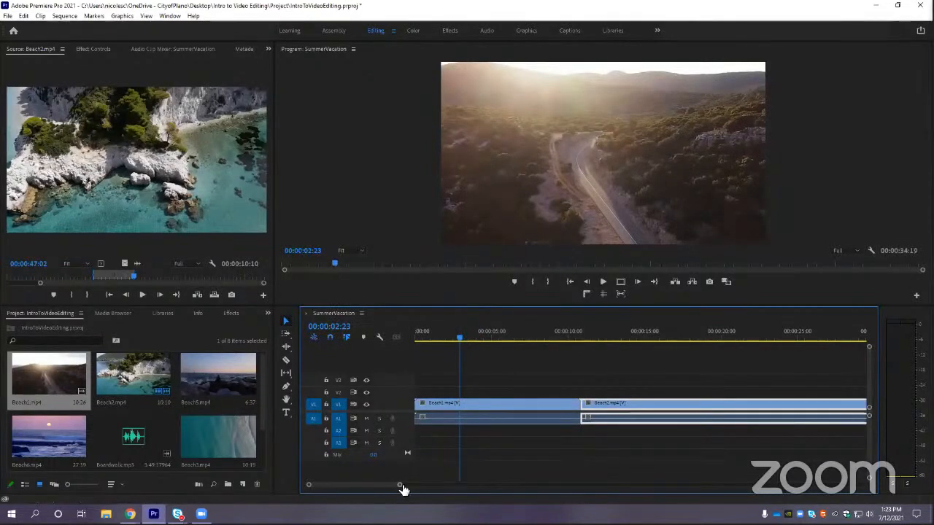
click(462, 337)
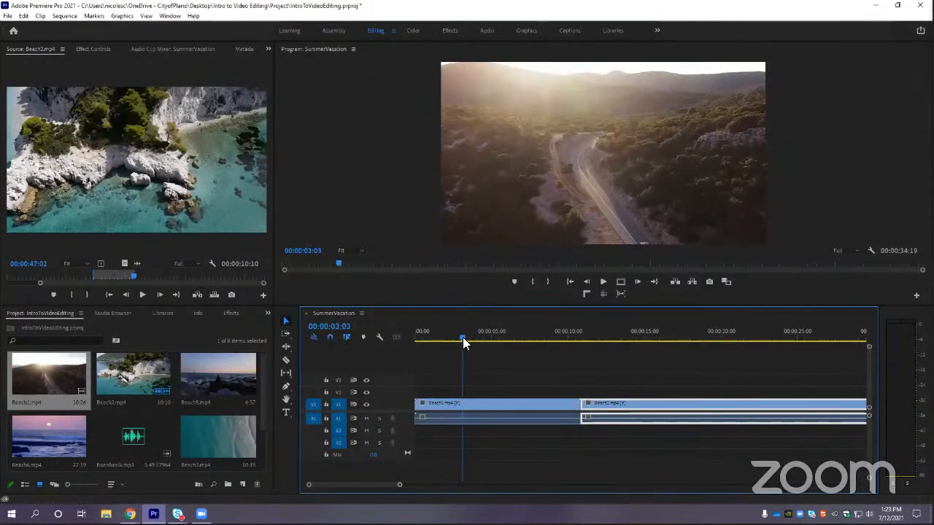
key(Right)
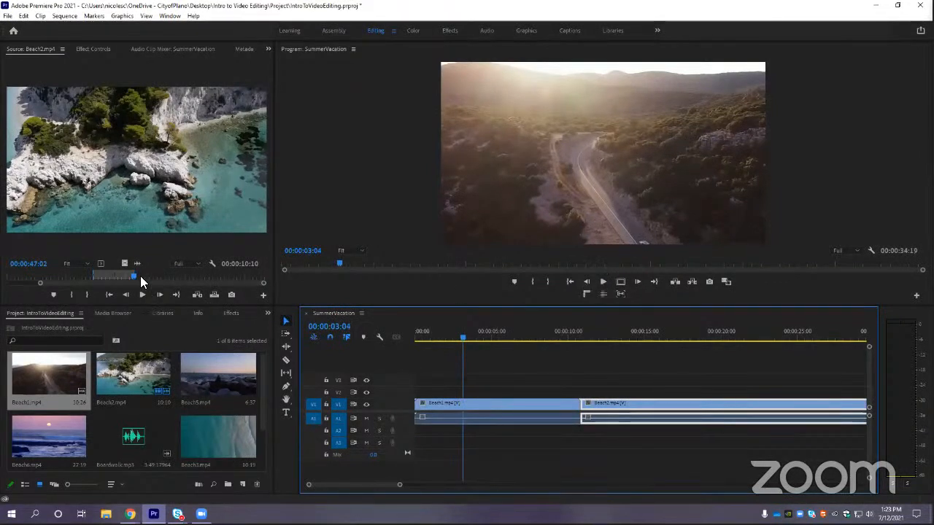
click(587, 284)
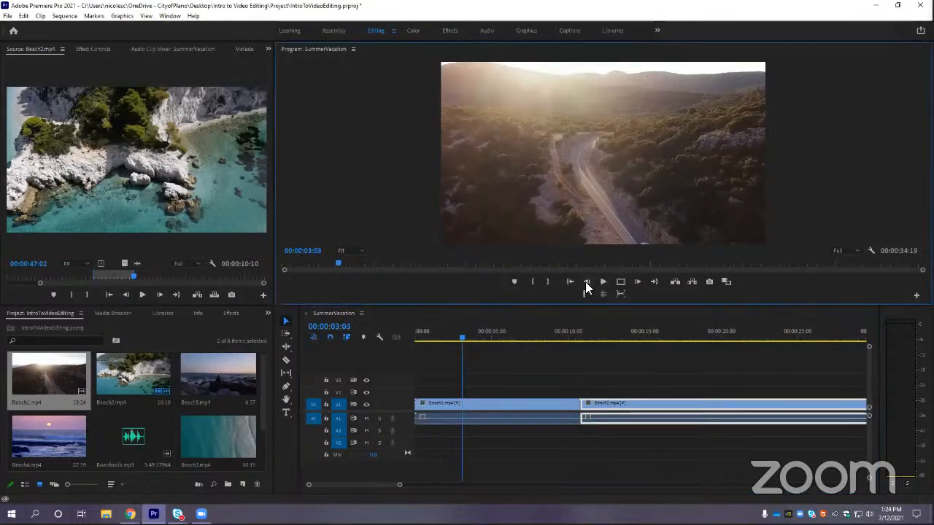
click(586, 283)
click(586, 283)
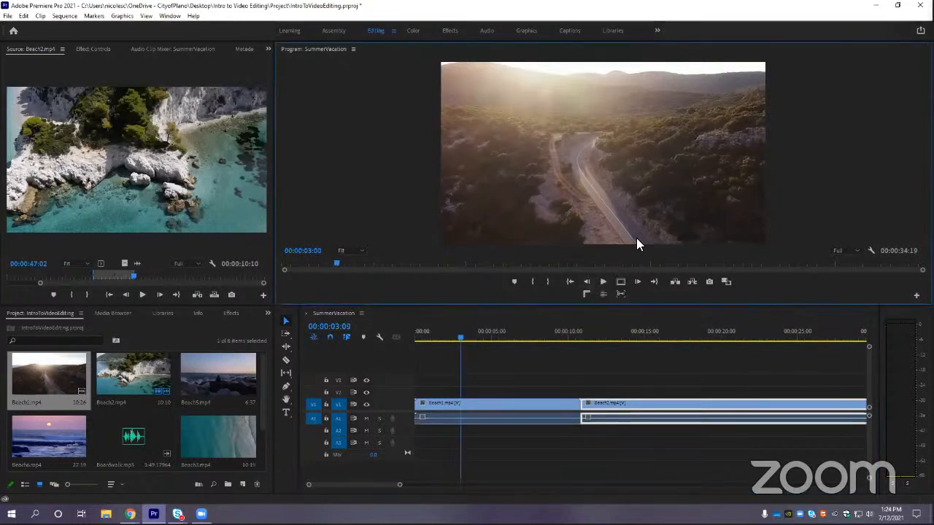
drag(639, 305, 632, 351)
click(637, 321)
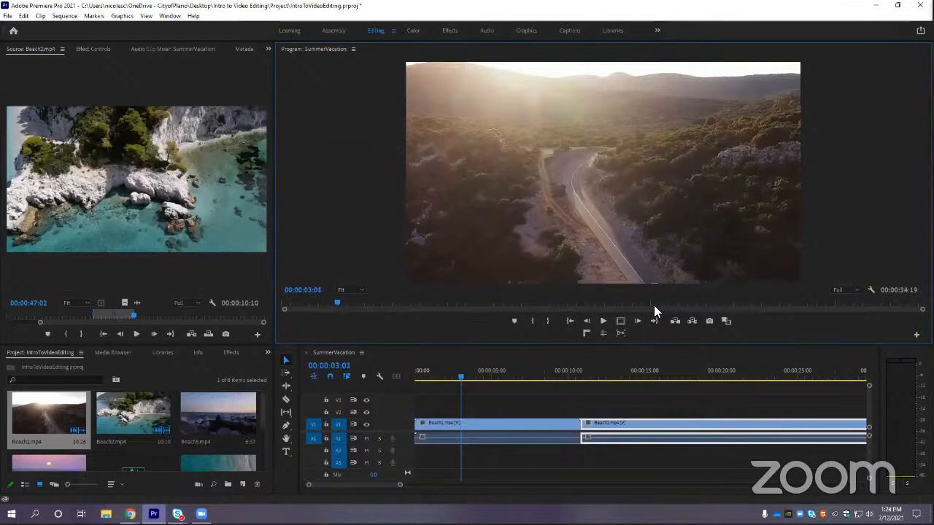
click(588, 321)
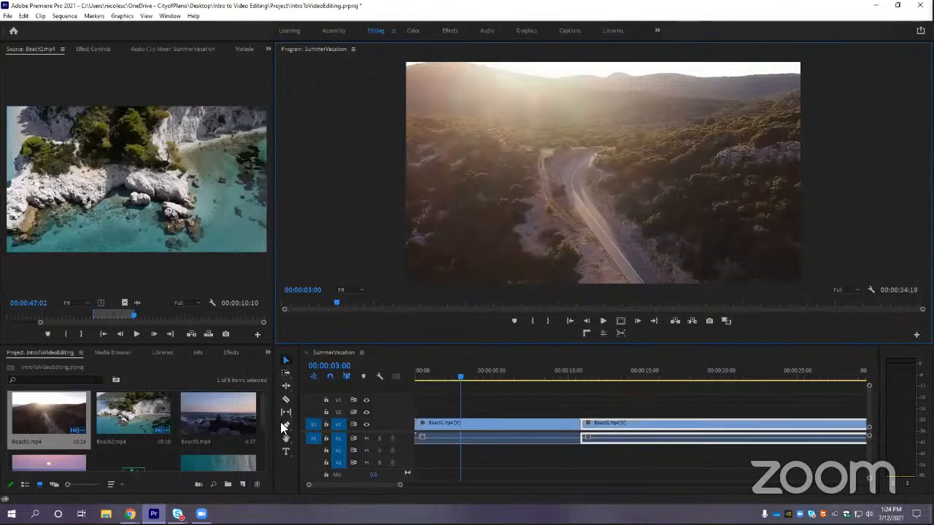
Split the Beach1 clip at 00:00:03:00 with the Razor tool and return to the Selection tool
click(284, 400)
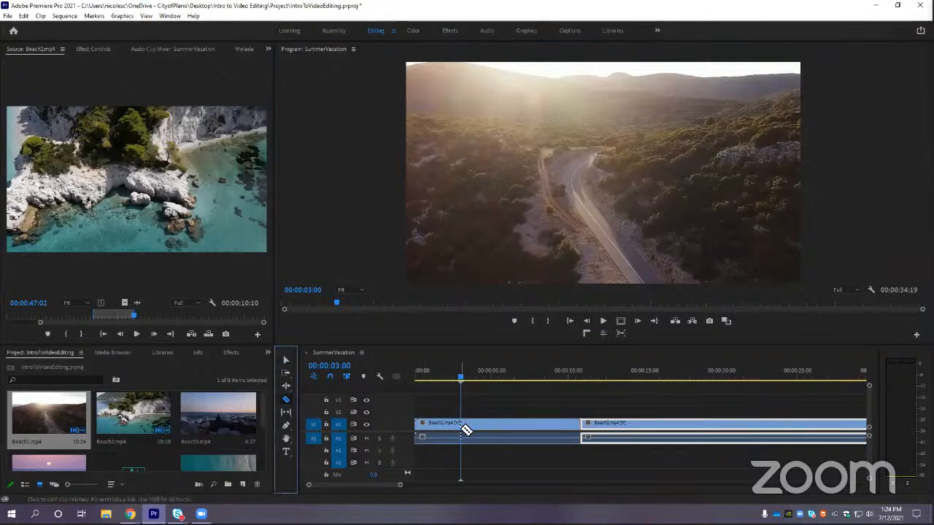
click(463, 426)
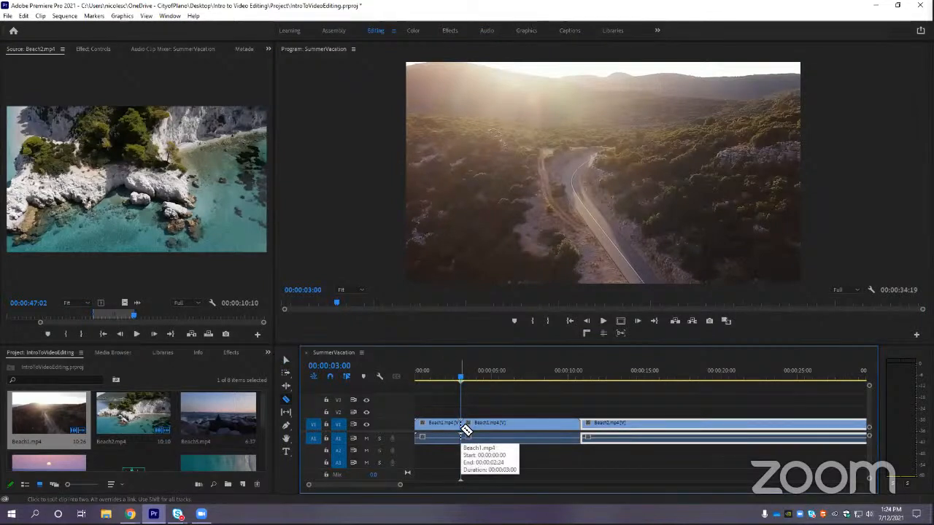
click(286, 360)
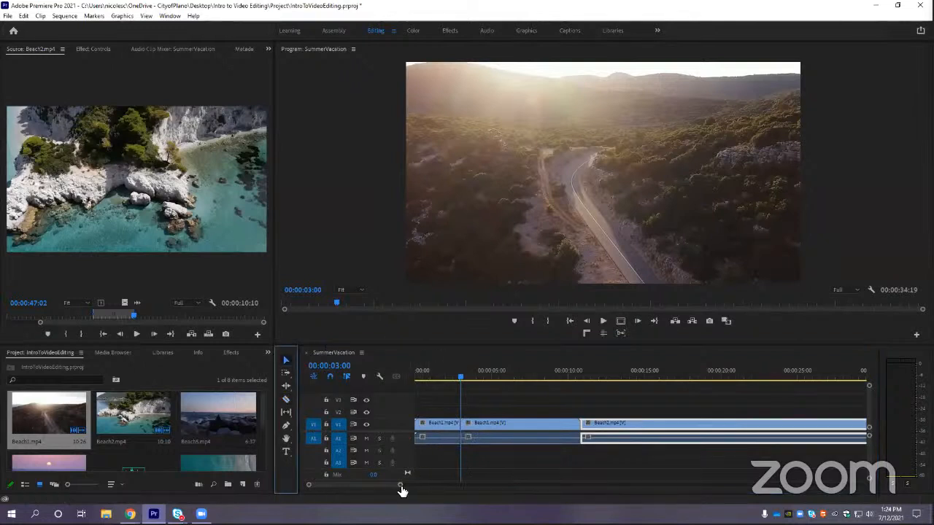
Move the first three-second piece of Beach1 past the end of the Beach2 clip and delete it
drag(401, 485, 381, 487)
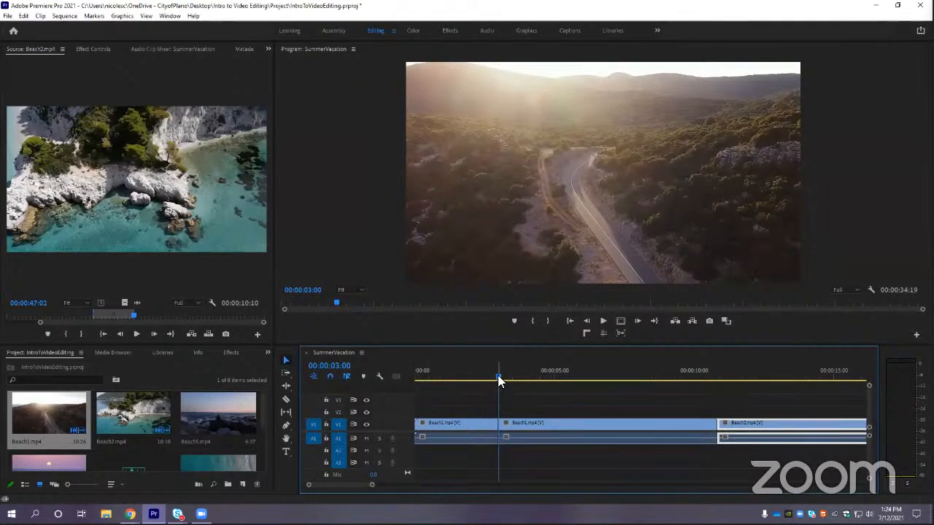
drag(500, 375, 484, 374)
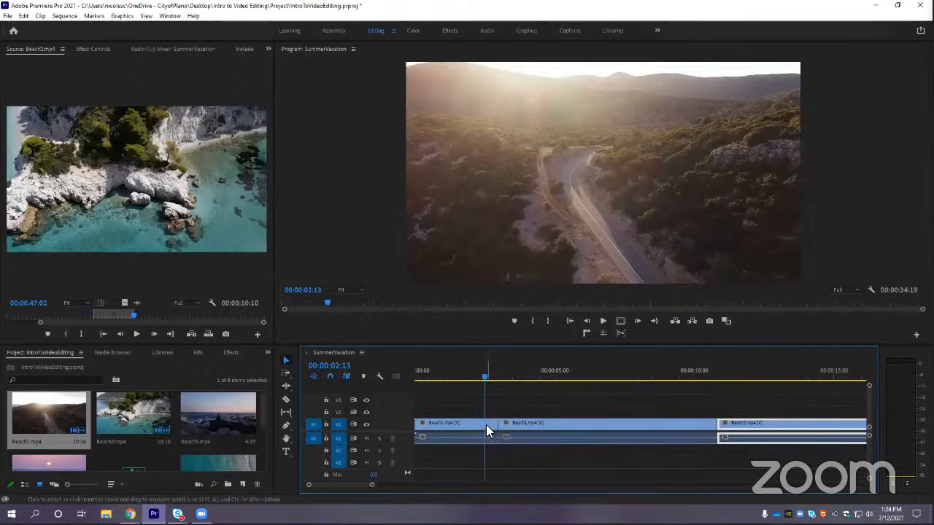
drag(445, 422, 456, 438)
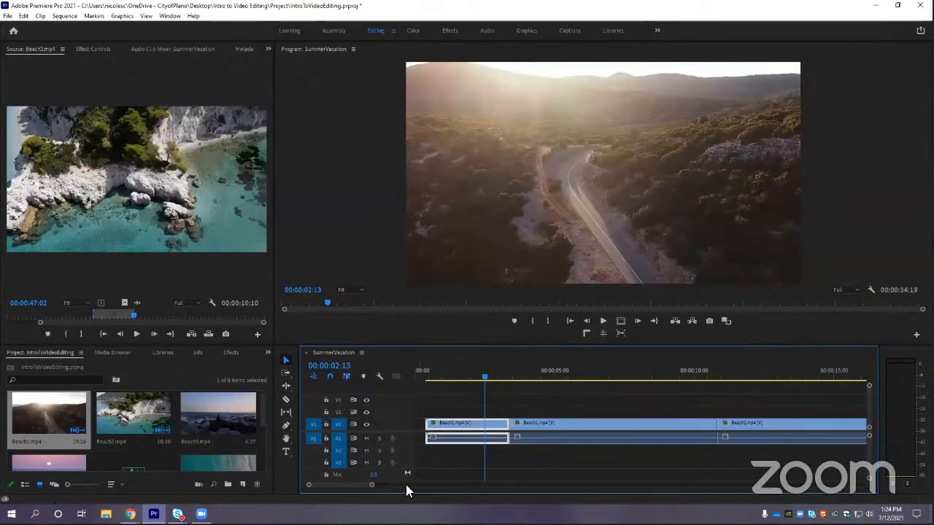
drag(373, 485, 467, 484)
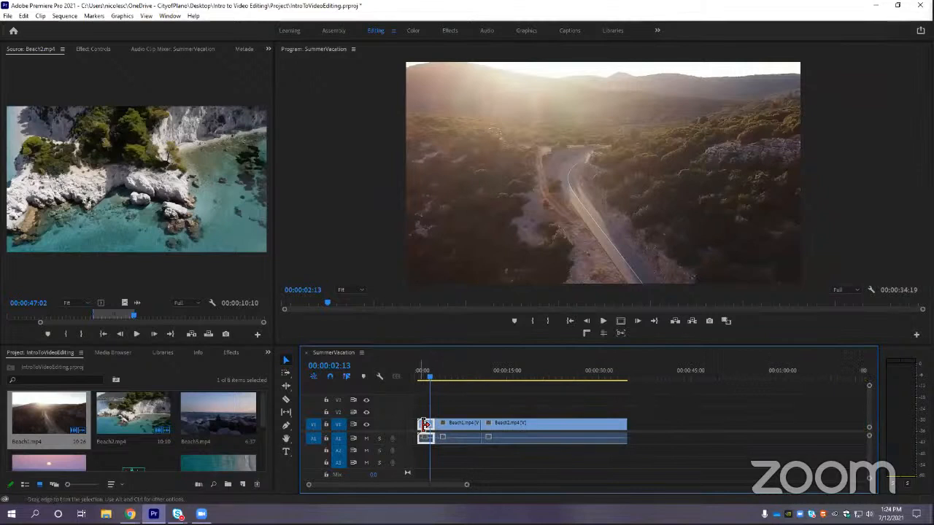
drag(425, 431, 702, 431)
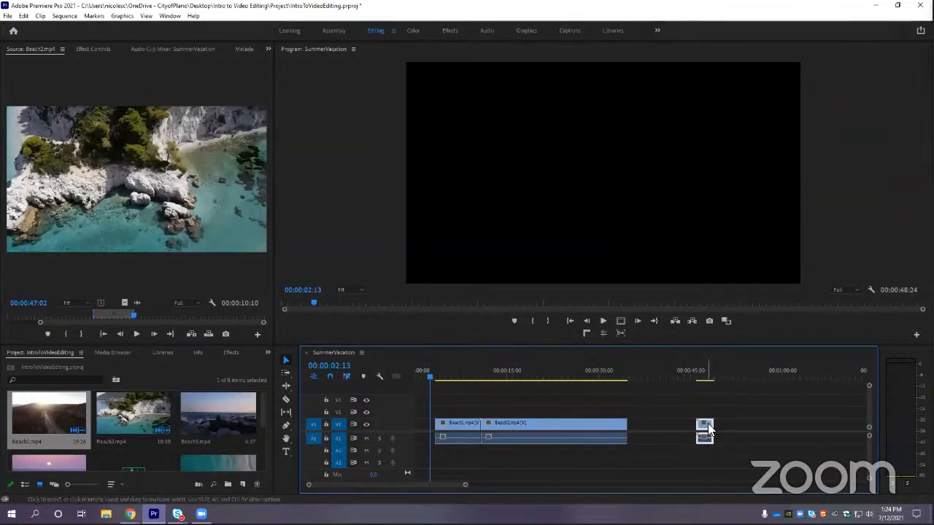
drag(704, 430, 686, 430)
key(Delete)
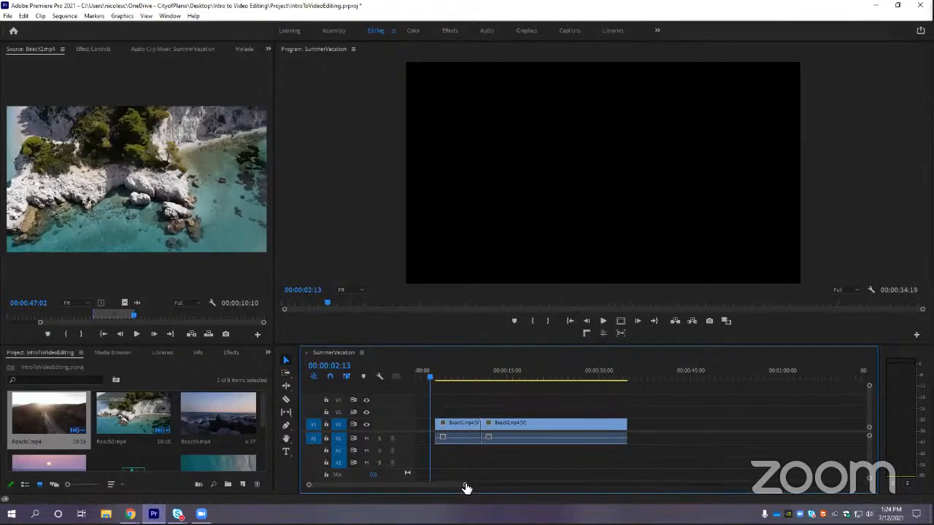
Ripple delete the empty gap before the remaining Beach1 clip at the start of V1
drag(466, 487, 426, 488)
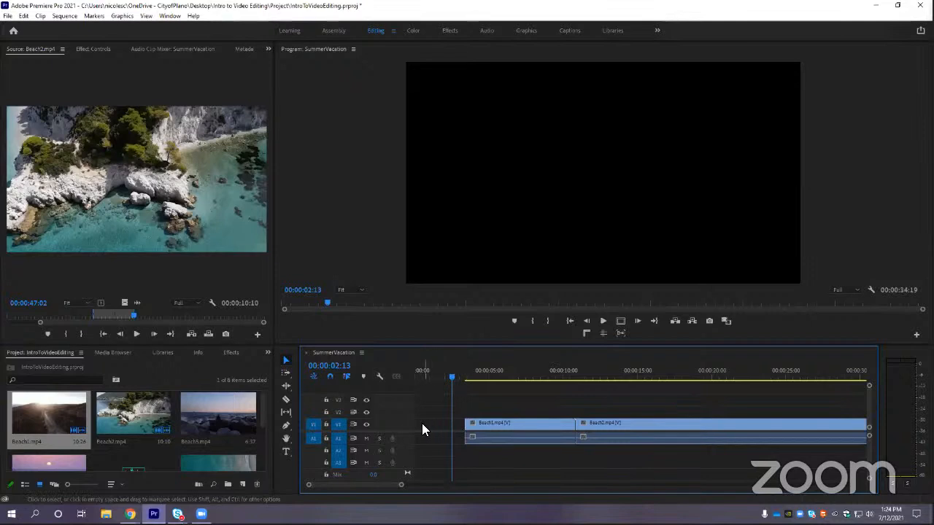
right_click(438, 423)
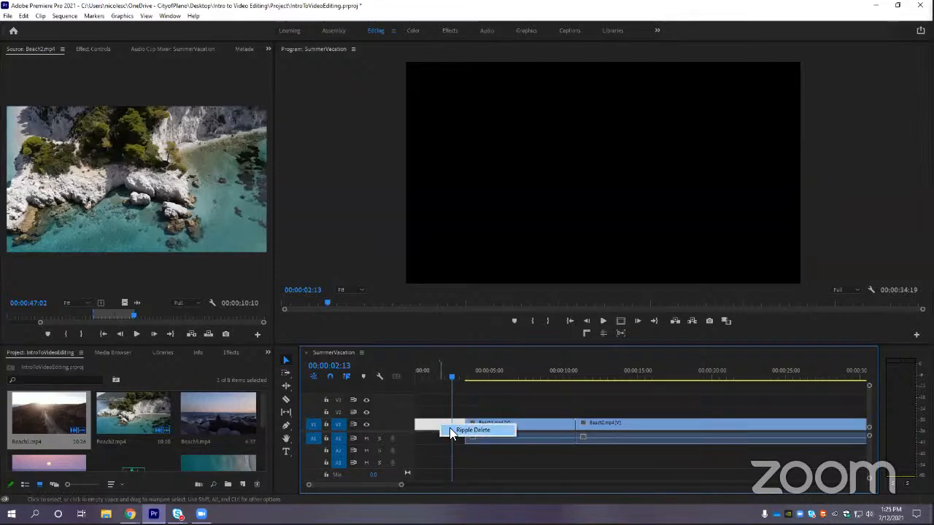
click(473, 430)
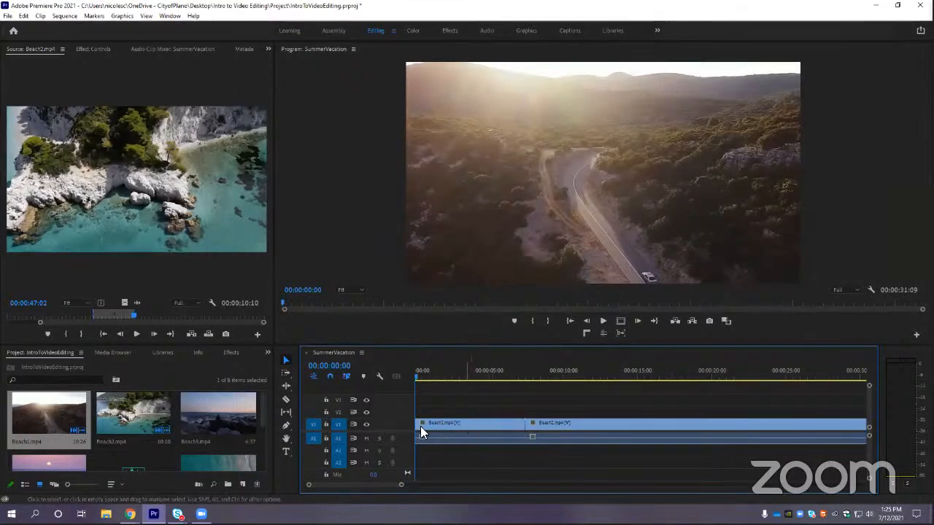
Add Beach3 from the project media to V1 directly after the Beach2 clip
mouse_move(402, 485)
mouse_down()
mouse_move(421, 483)
mouse_move(394, 487)
mouse_up()
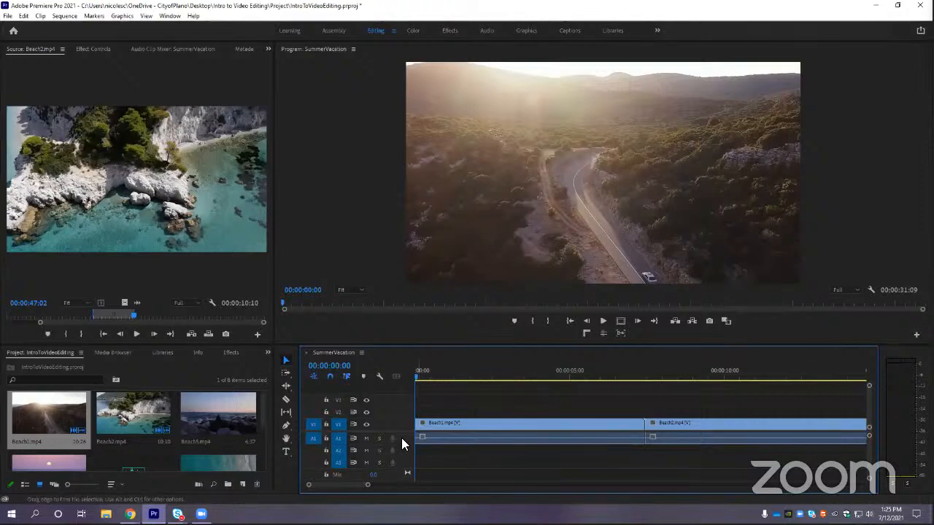
drag(336, 346, 333, 327)
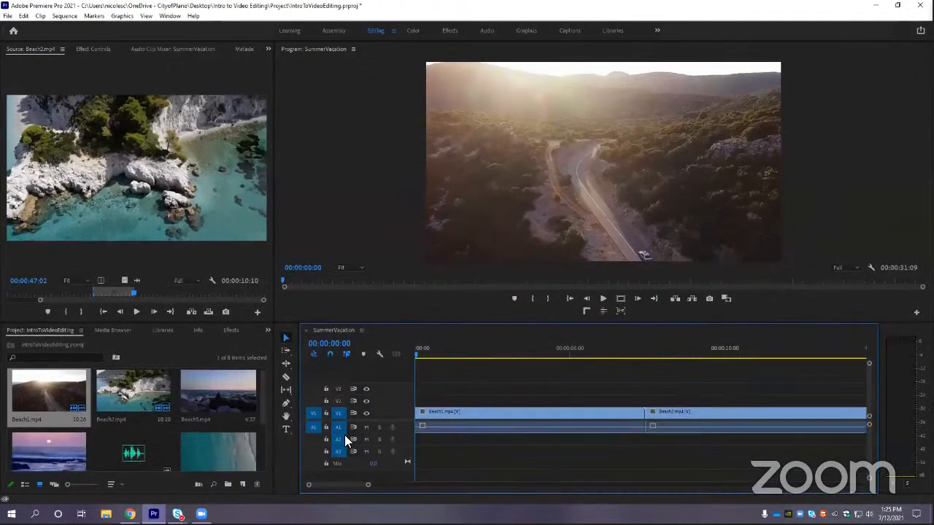
drag(371, 484, 446, 484)
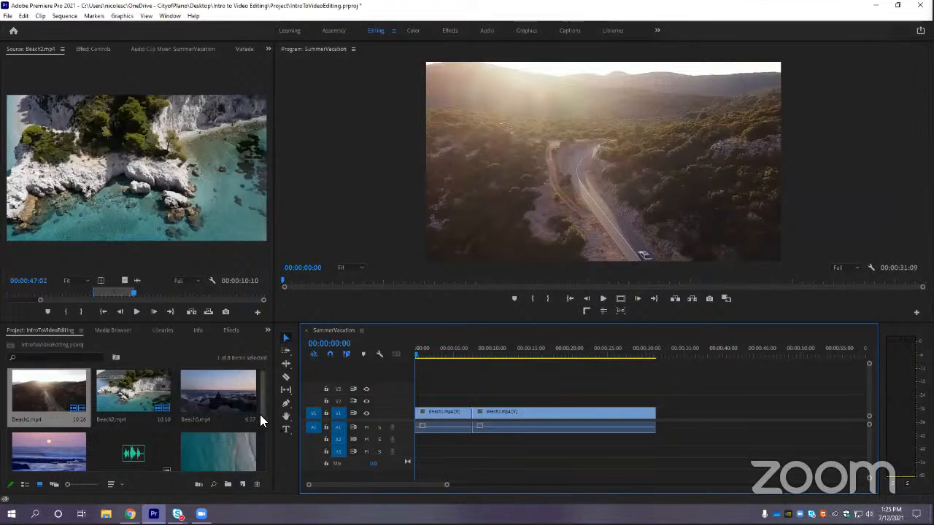
drag(262, 414, 264, 442)
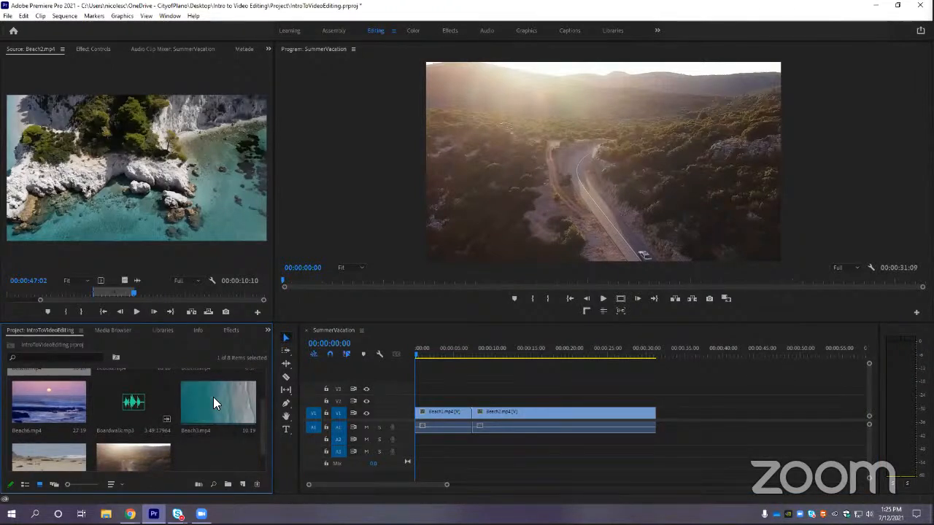
drag(213, 397, 675, 419)
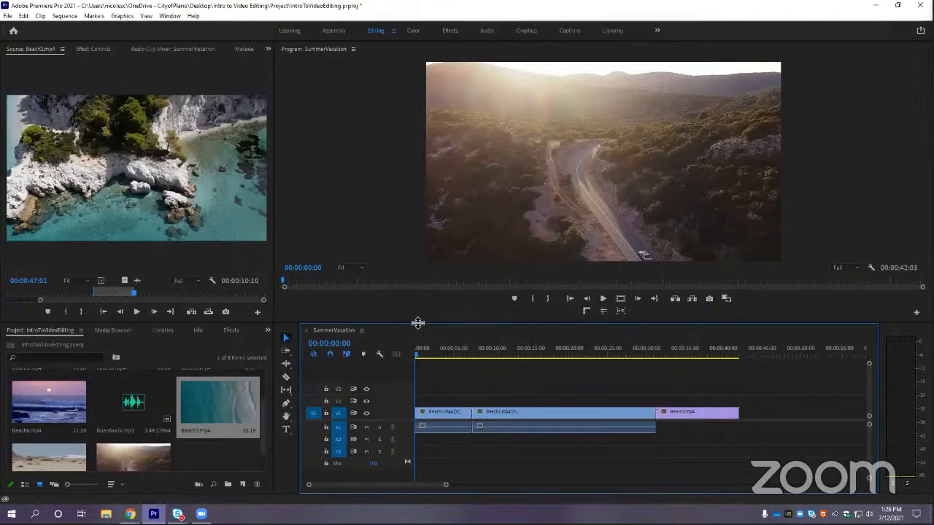
Enlarge the timeline area, play the opening of the sequence and scrub on to 00:00:33:00 in Beach3
drag(417, 324, 435, 250)
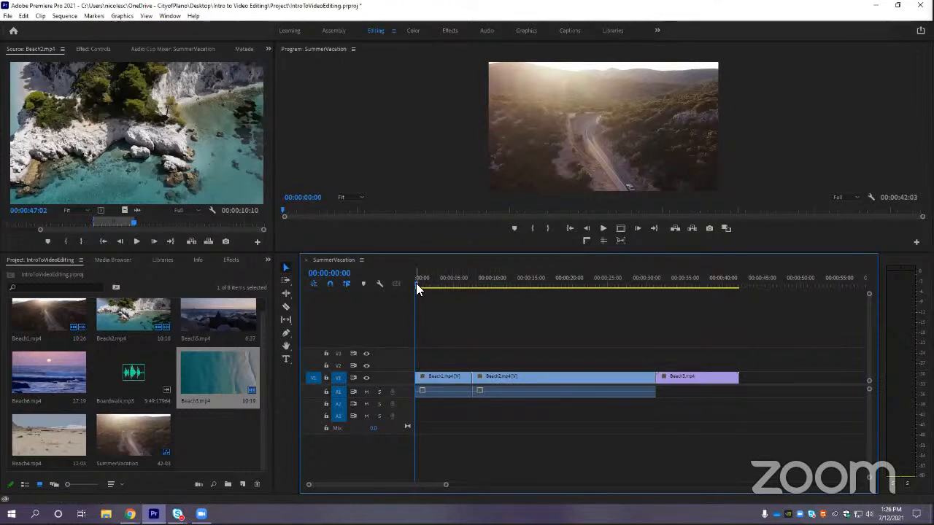
key(space)
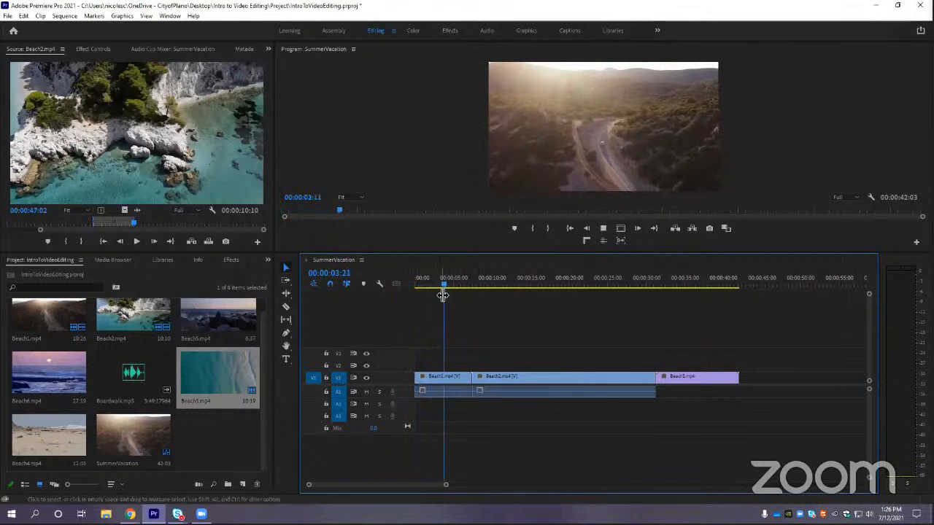
click(451, 284)
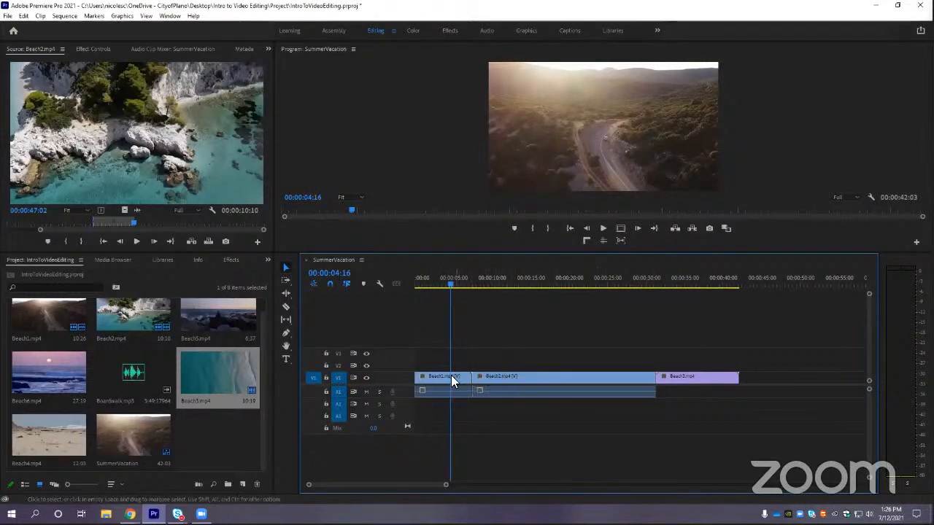
drag(450, 289, 669, 289)
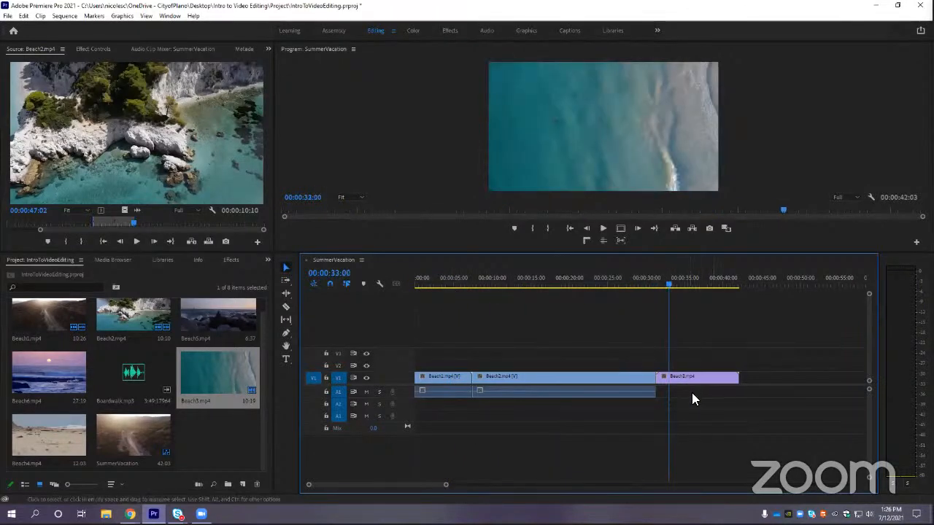
Move the Beach3 clip from V1 up to V2 so it lies above the Beach2 clip
mouse_move(698, 380)
mouse_down()
mouse_move(724, 384)
mouse_move(702, 361)
mouse_move(713, 381)
mouse_up()
drag(446, 485, 424, 486)
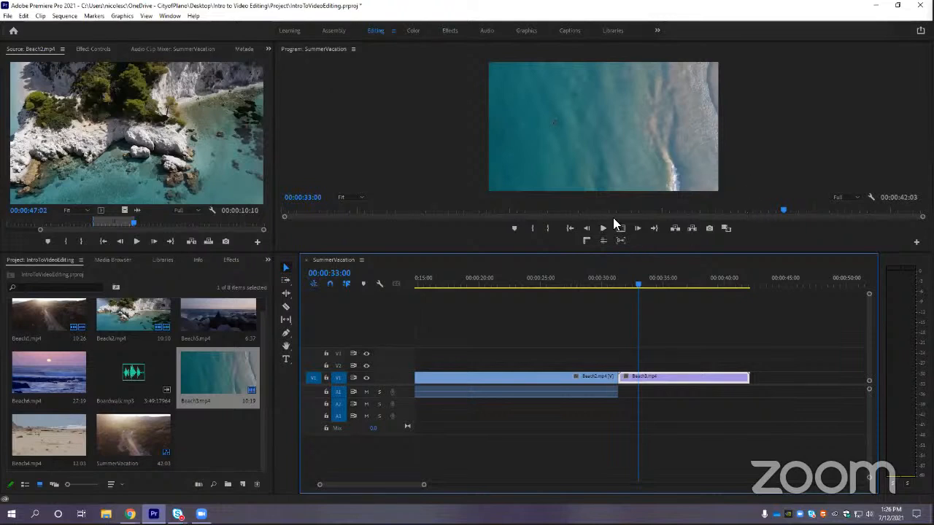
key(ctrl+s)
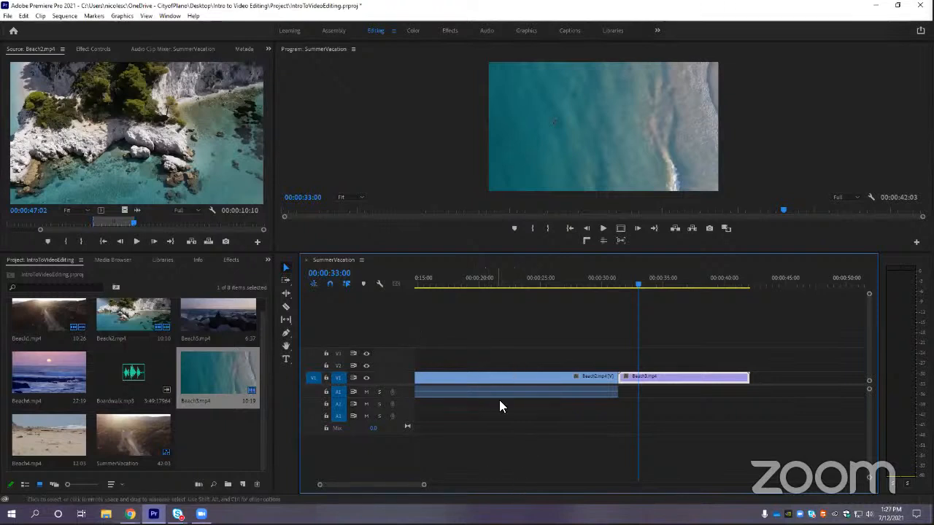
click(286, 267)
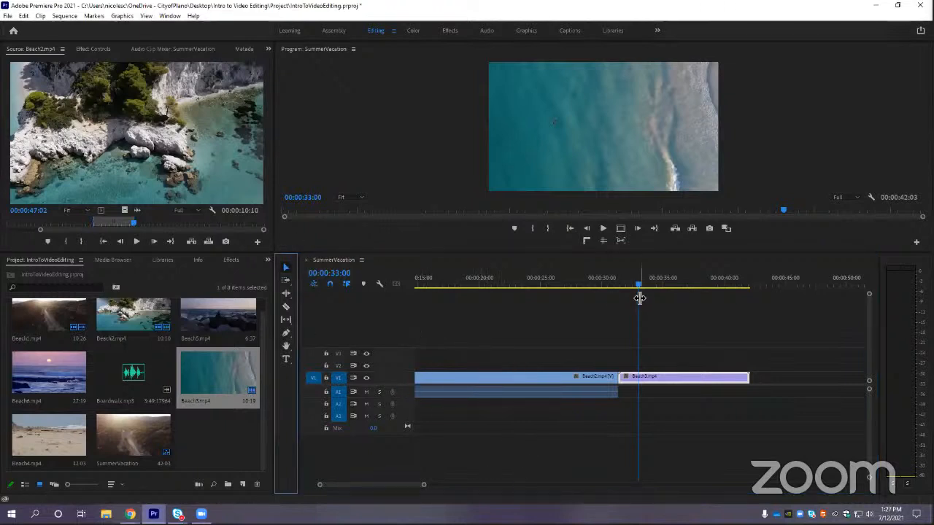
drag(638, 284, 614, 284)
drag(677, 380, 464, 365)
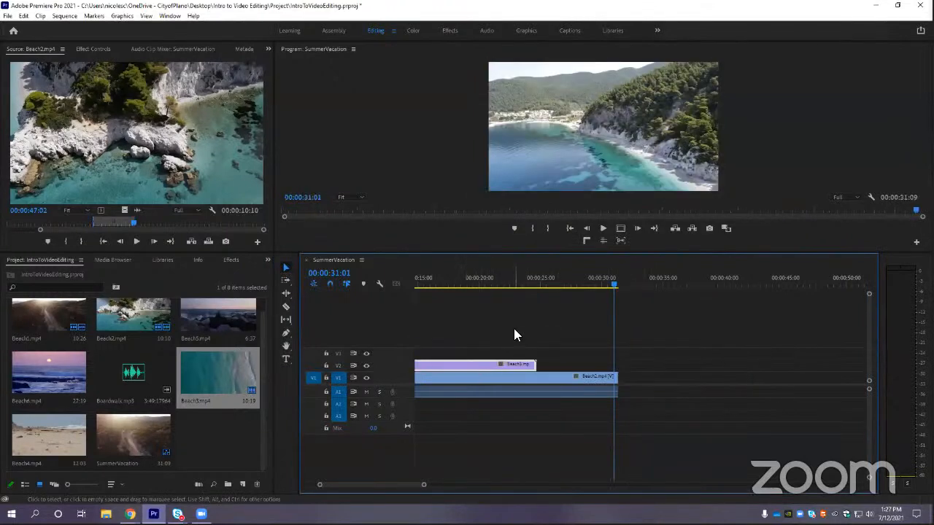
Try cutting Beach3 on V2 at 00:00:16:03 with the Razor tool, scrub ahead to 00:00:20:07 and undo the cut
drag(614, 284, 482, 284)
click(432, 286)
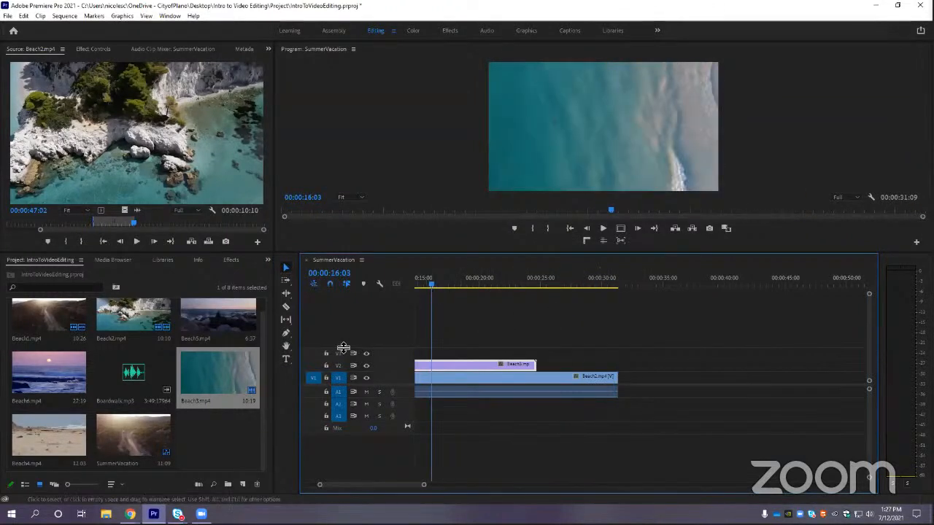
click(286, 307)
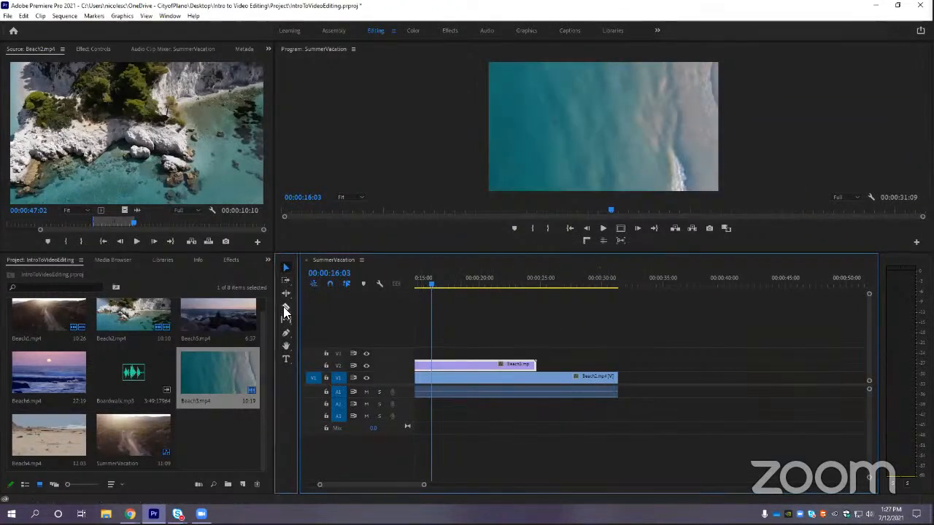
click(437, 367)
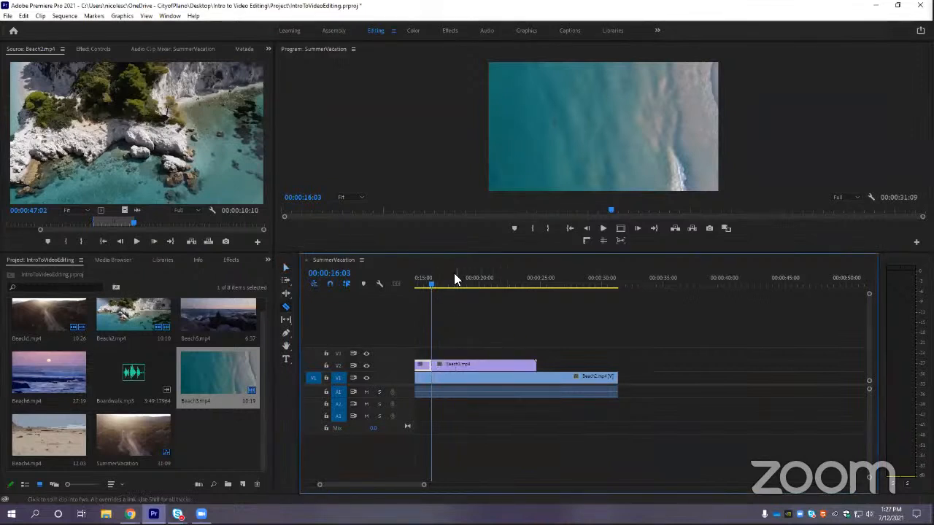
drag(431, 284, 483, 286)
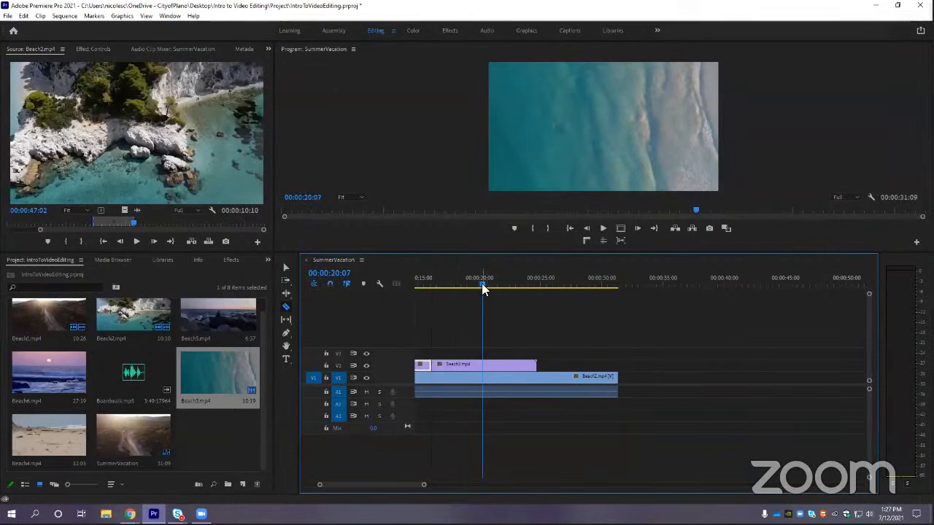
key(ctrl+z)
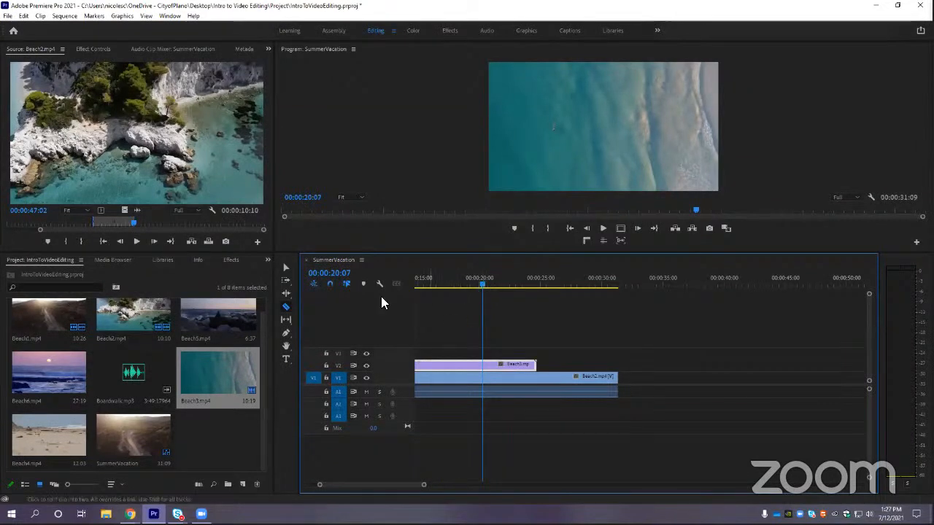
Try cutting Beach3 on V2 at 00:00:18:03 with the Razor tool, scrub on to 00:00:21:07 and undo the cut
click(285, 266)
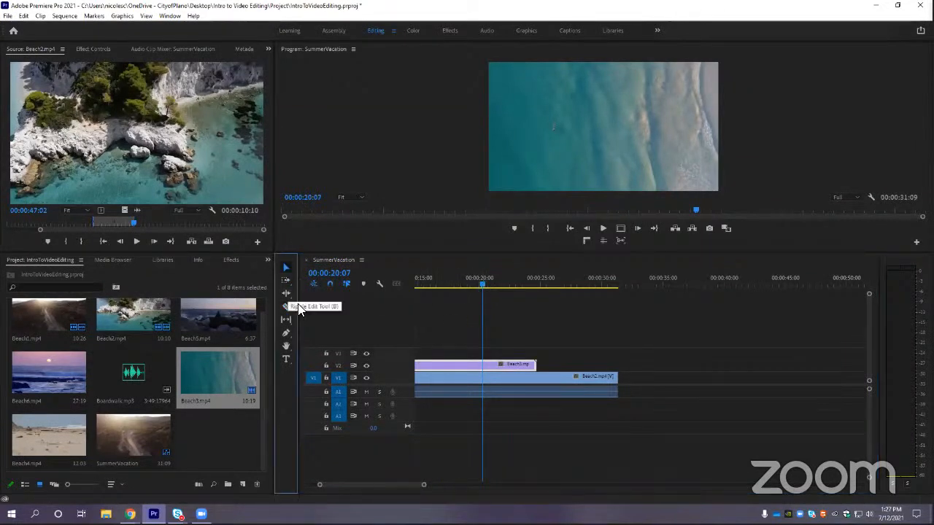
click(450, 364)
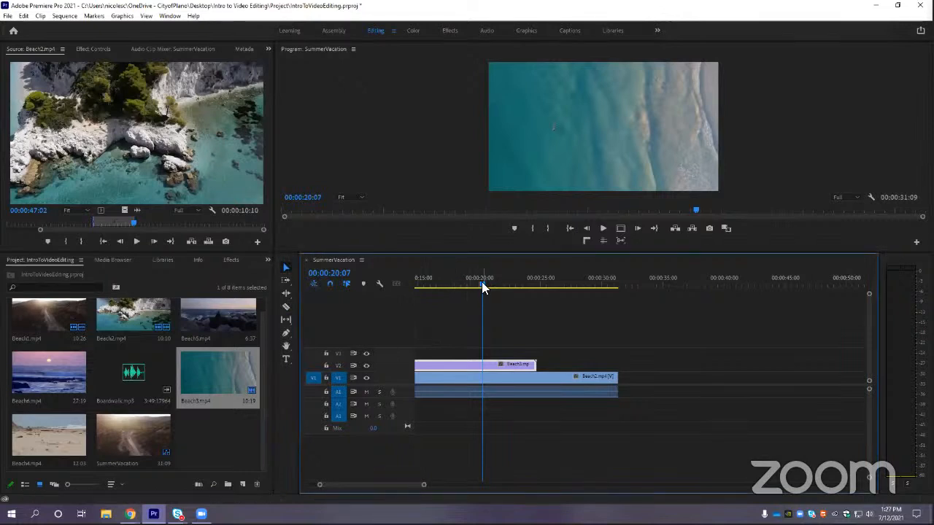
drag(481, 283, 456, 283)
click(287, 308)
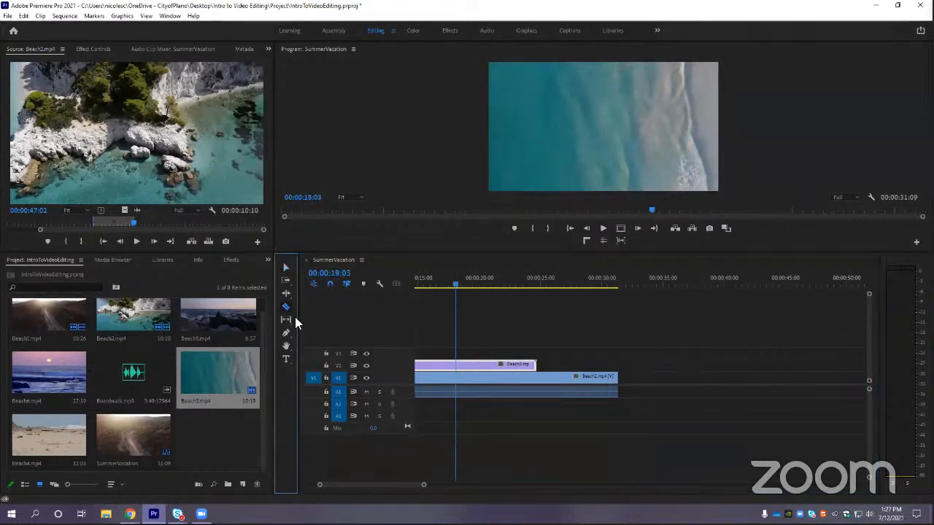
click(459, 365)
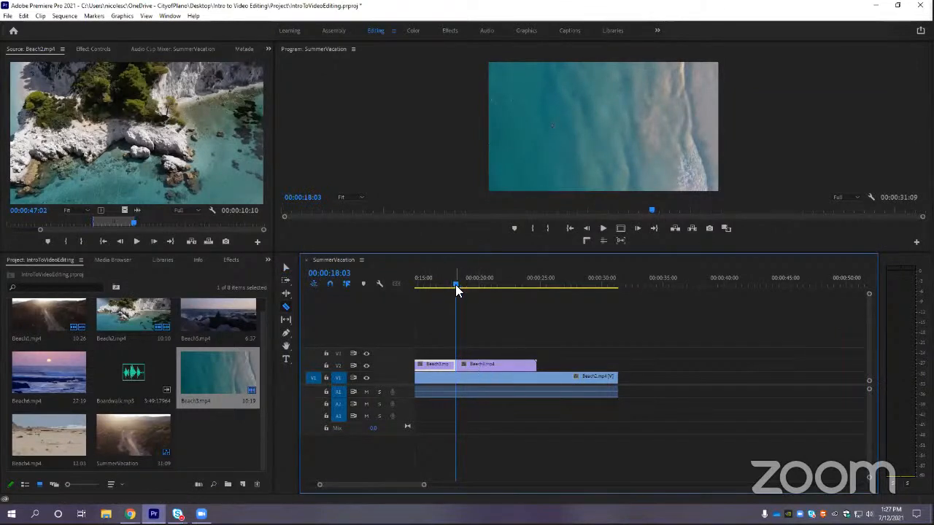
drag(456, 284, 494, 284)
key(ctrl+z)
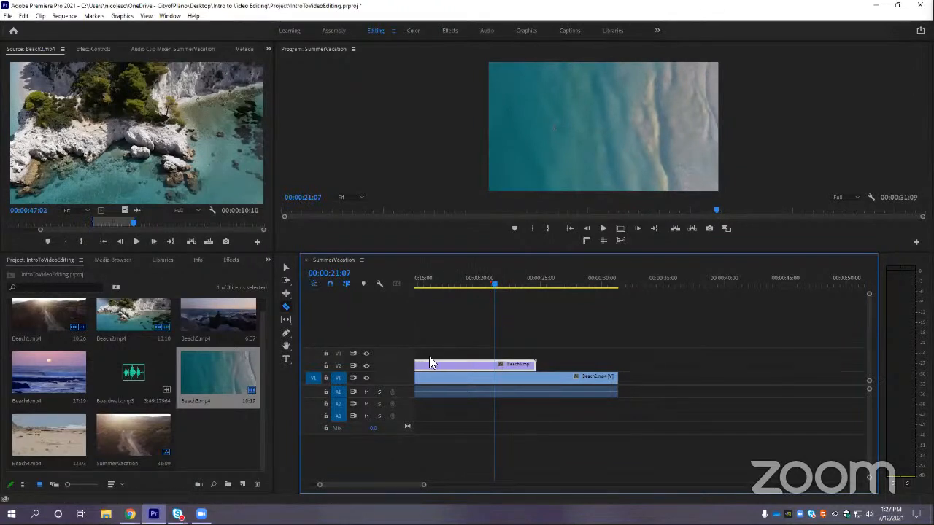
Select the stacked Beach3 and Beach2 clips and cut both at 00:00:21:07 with the Razor tool
key(v)
click(471, 378)
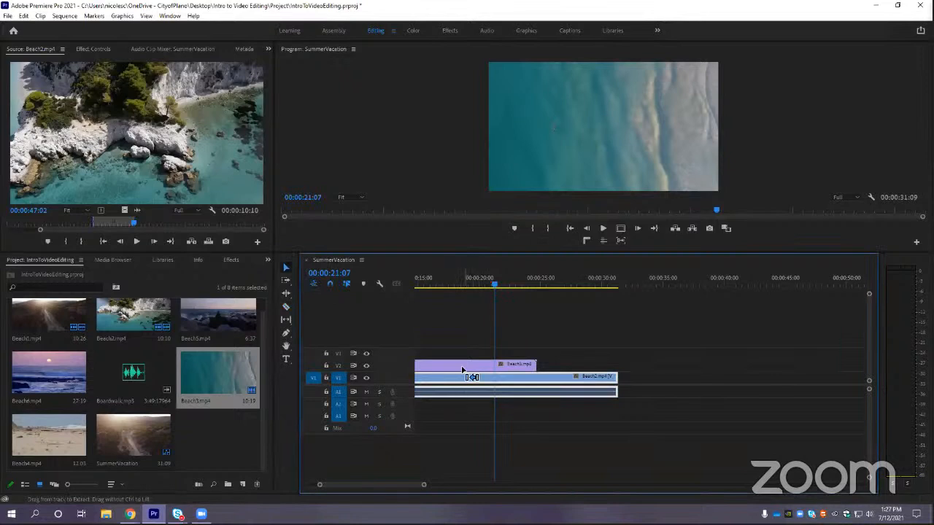
ctrl+click(462, 369)
shift+click(462, 378)
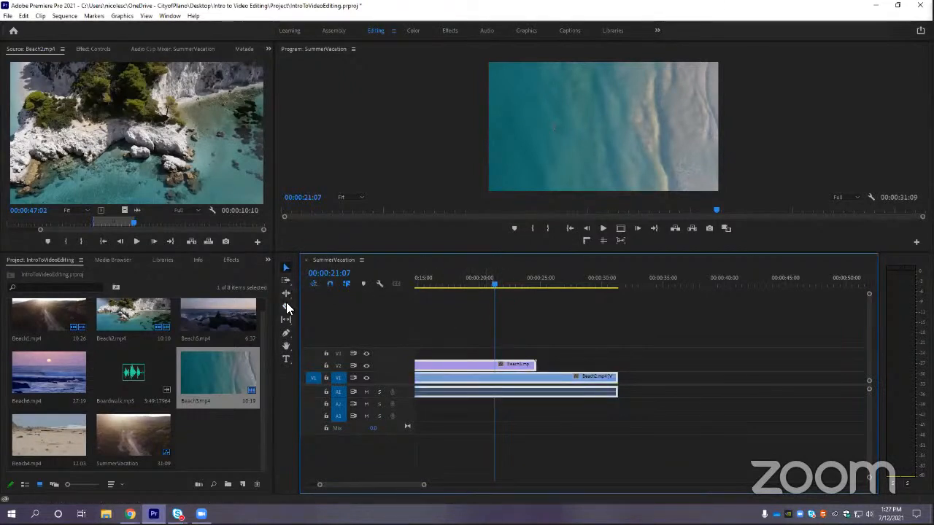
click(286, 307)
click(494, 365)
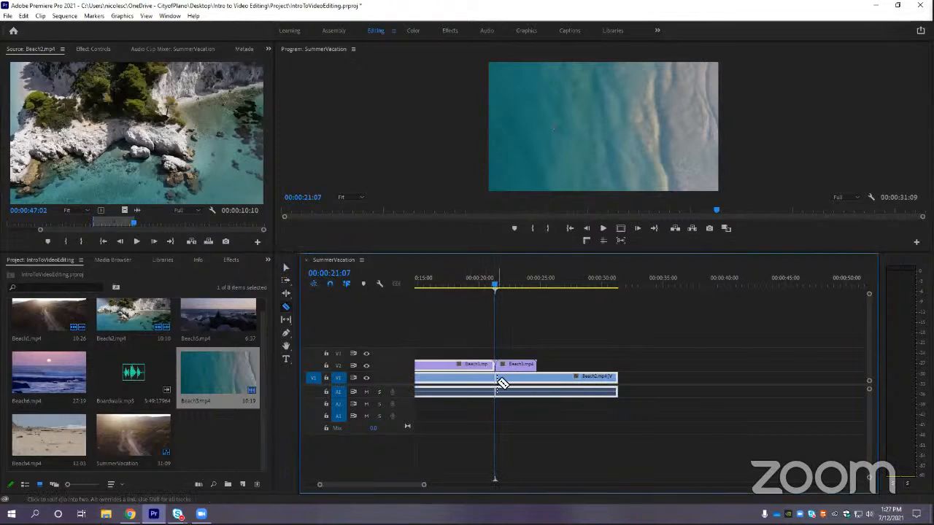
click(499, 378)
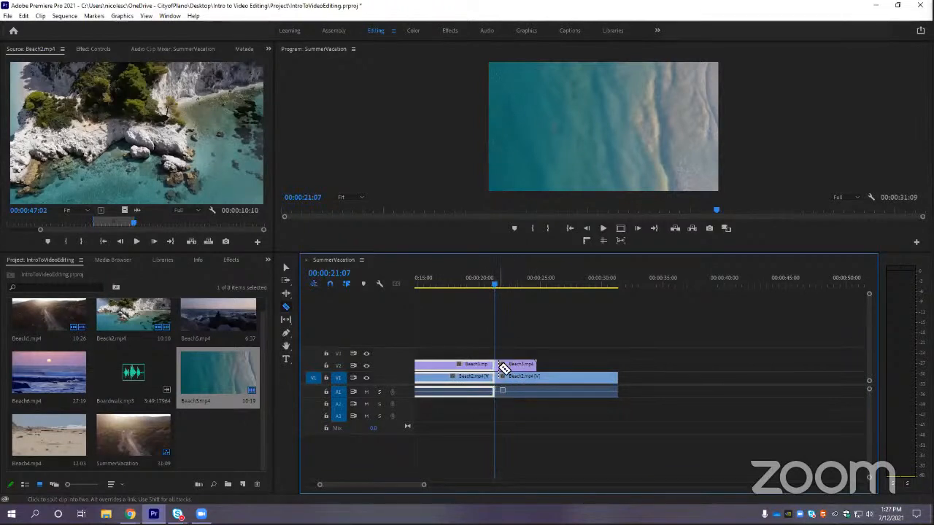
Undo both cuts at 00:00:21:07 and the move of Beach3 to V2
key(ctrl+z)
key(ctrl+z)
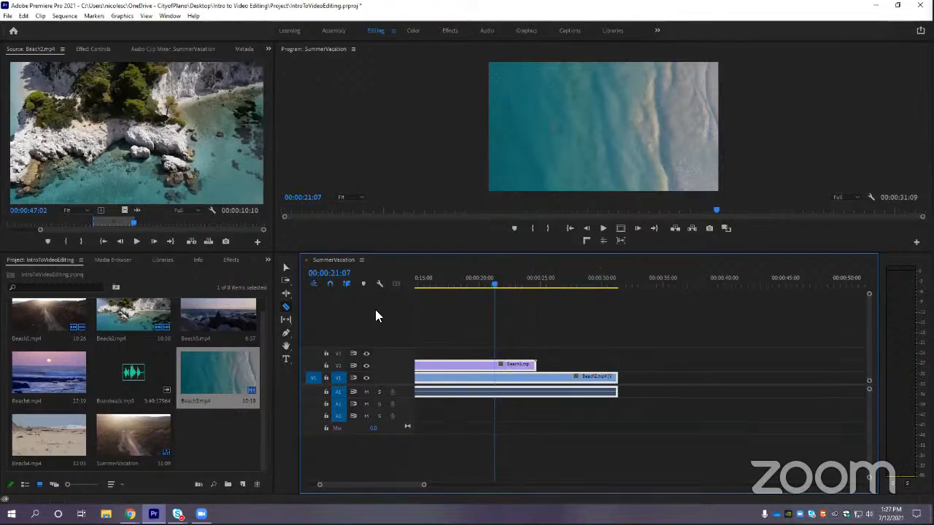
key(ctrl+z)
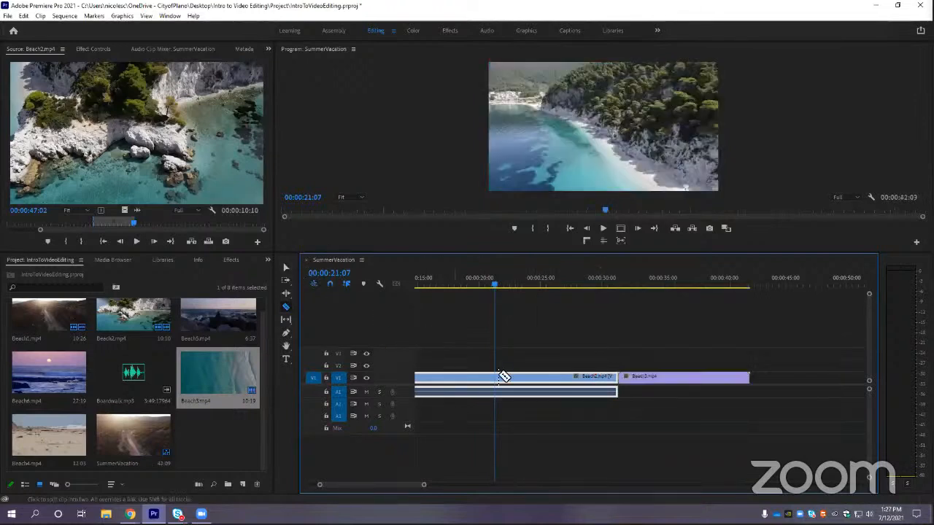
Return to the Selection tool and shrink the timeline area to enlarge the video monitors above it
click(289, 268)
drag(419, 486, 429, 485)
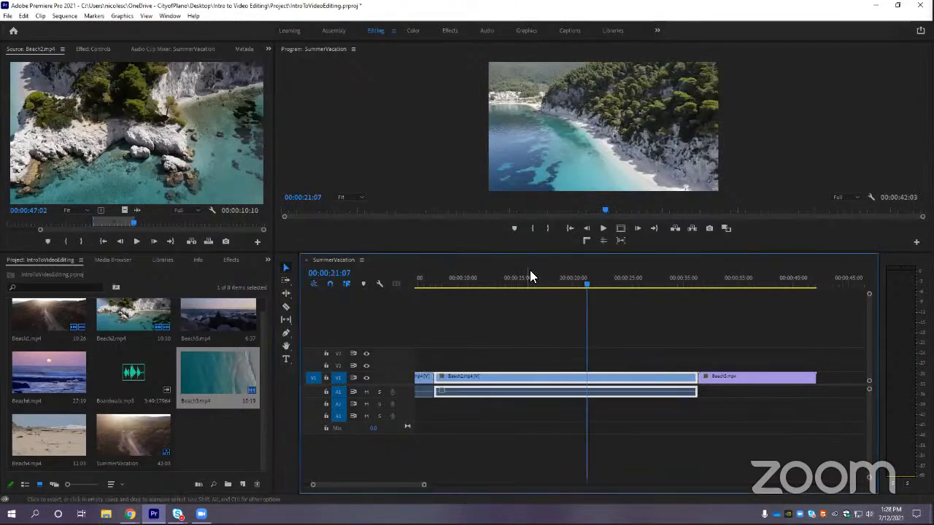
drag(532, 252, 538, 309)
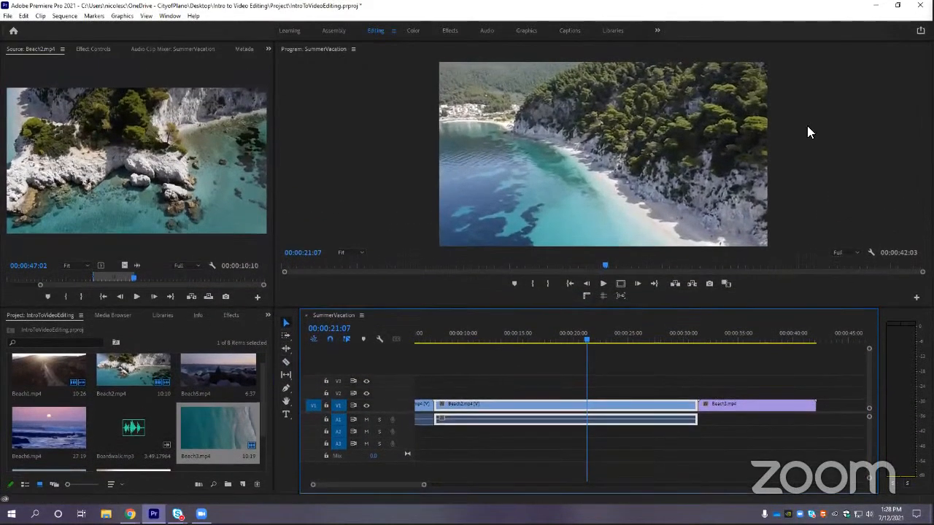
Move the playhead to 00:00:35:17 in Beach3 and open the Effect Controls for that clip
click(590, 341)
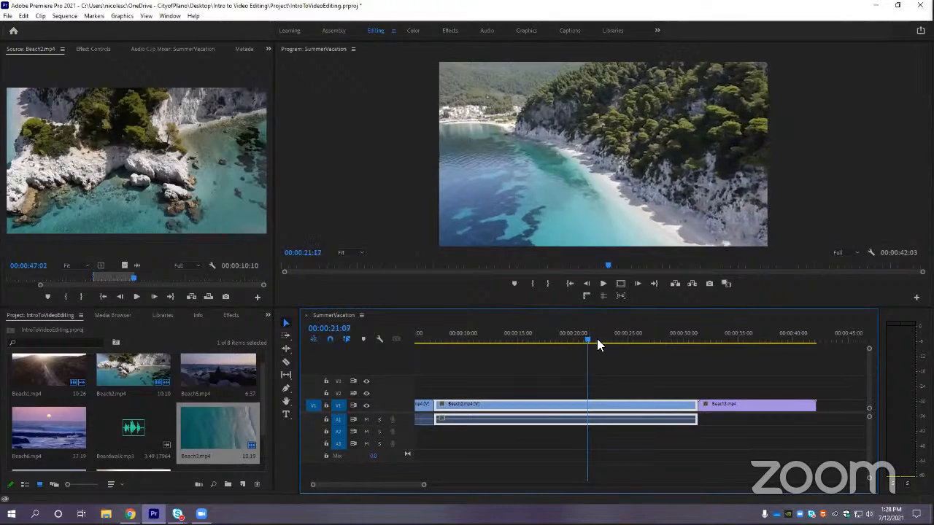
drag(596, 340, 737, 343)
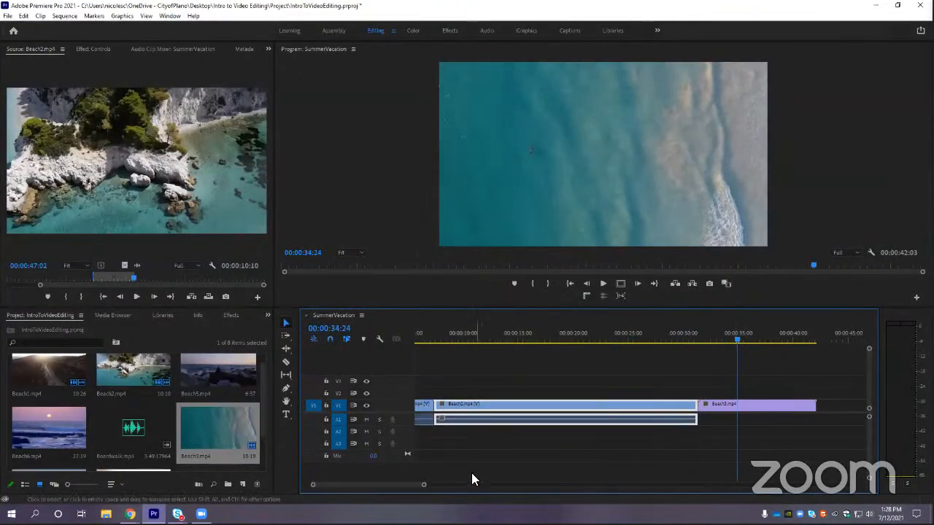
mouse_move(413, 485)
mouse_down()
mouse_move(435, 484)
mouse_move(424, 483)
mouse_up()
mouse_move(570, 344)
mouse_down()
mouse_move(543, 341)
mouse_move(577, 341)
mouse_up()
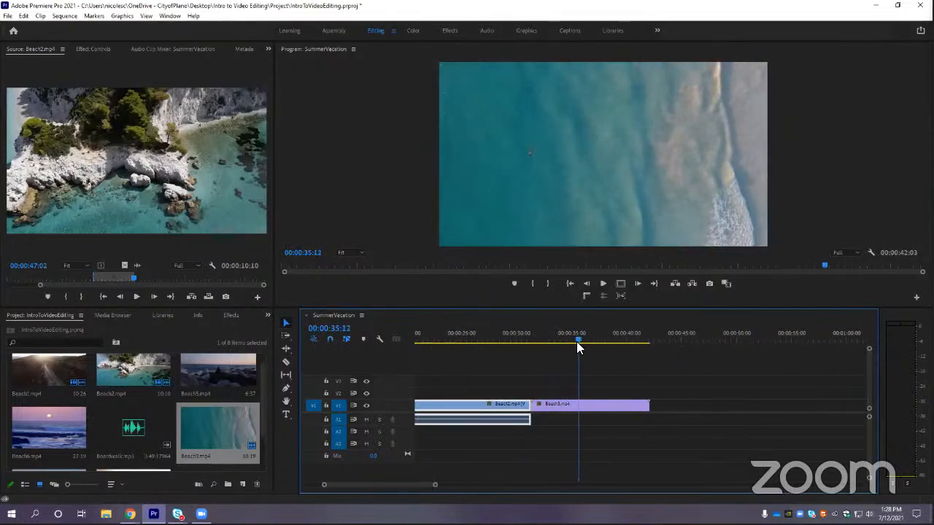
click(569, 407)
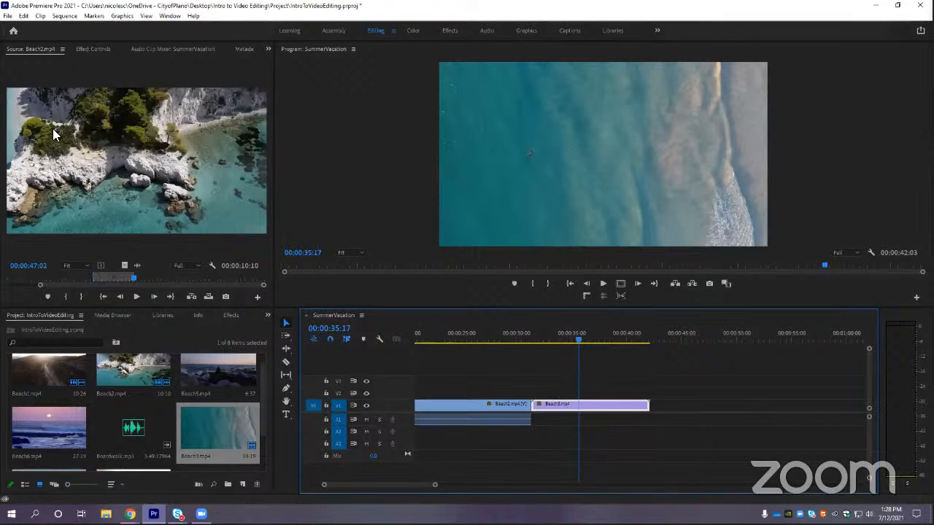
click(92, 48)
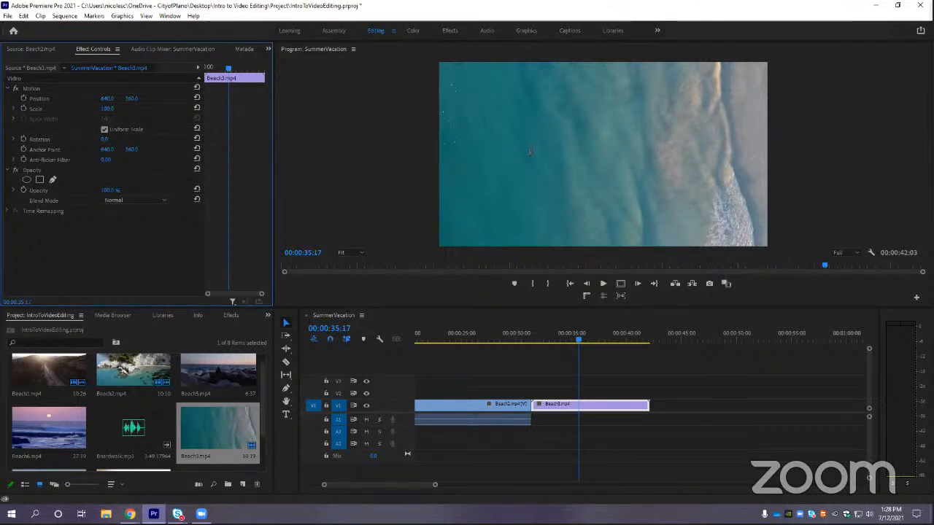
Set the Scale of the Beach3 clip to 125
click(111, 108)
click(130, 123)
click(111, 108)
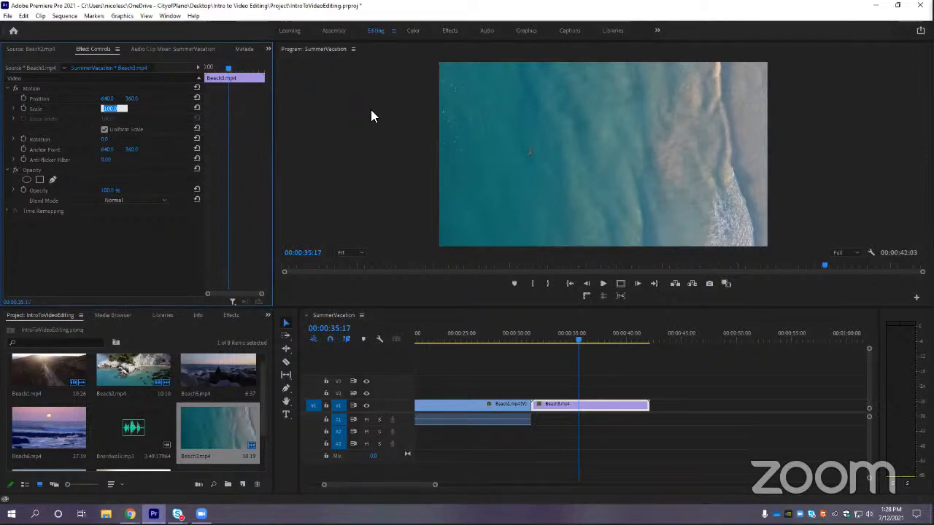
text(135)
key(Return)
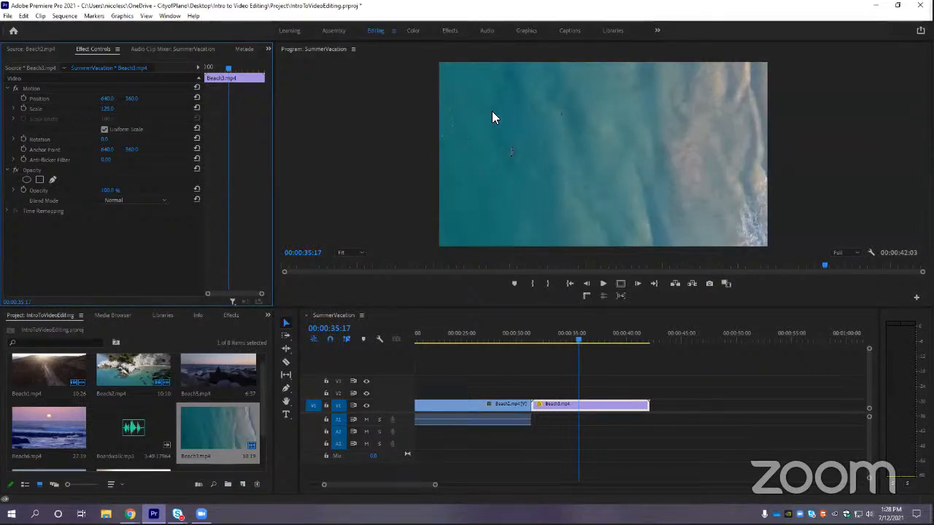
Reset Beach3's Scale to its default and raise it again to 124
click(197, 108)
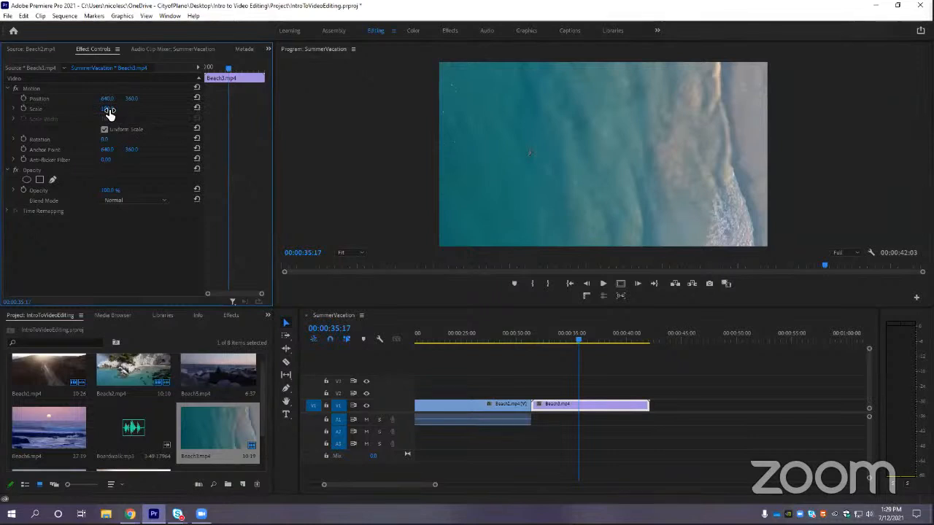
drag(109, 111, 173, 111)
mouse_move(107, 108)
mouse_down()
mouse_move(151, 108)
mouse_move(103, 109)
mouse_move(135, 109)
mouse_move(116, 109)
mouse_up()
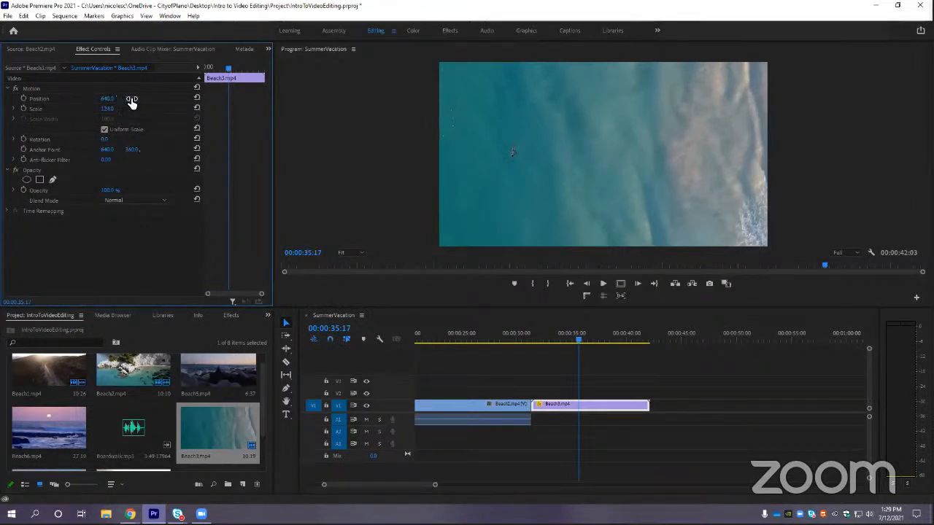
Reposition the enlarged Beach3 image to a horizontal Position of 665, shifted slightly above the frame's centre
click(134, 99)
text(455)
key(Return)
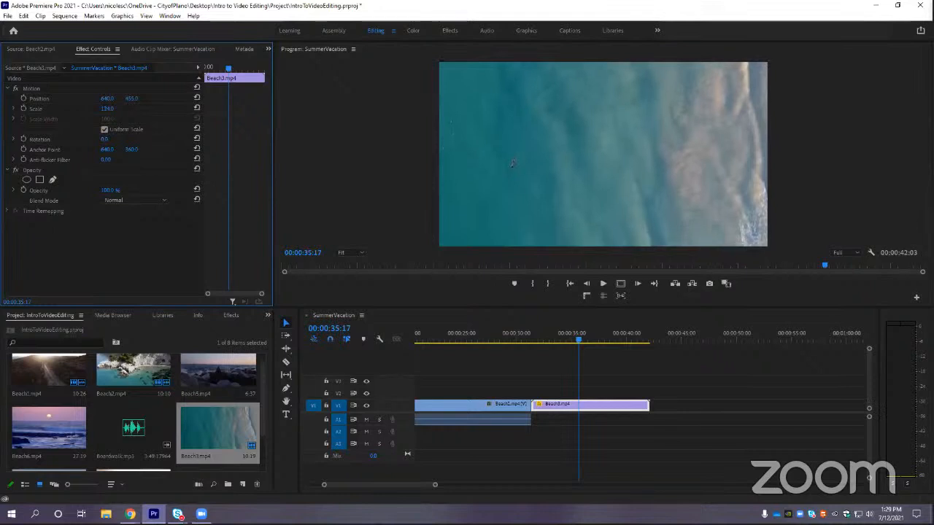
drag(131, 98, 111, 101)
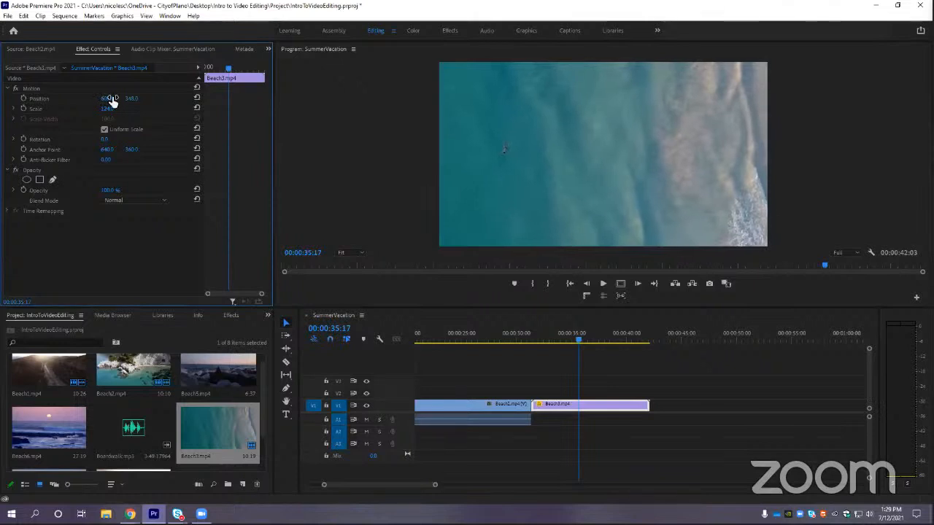
drag(503, 149, 518, 149)
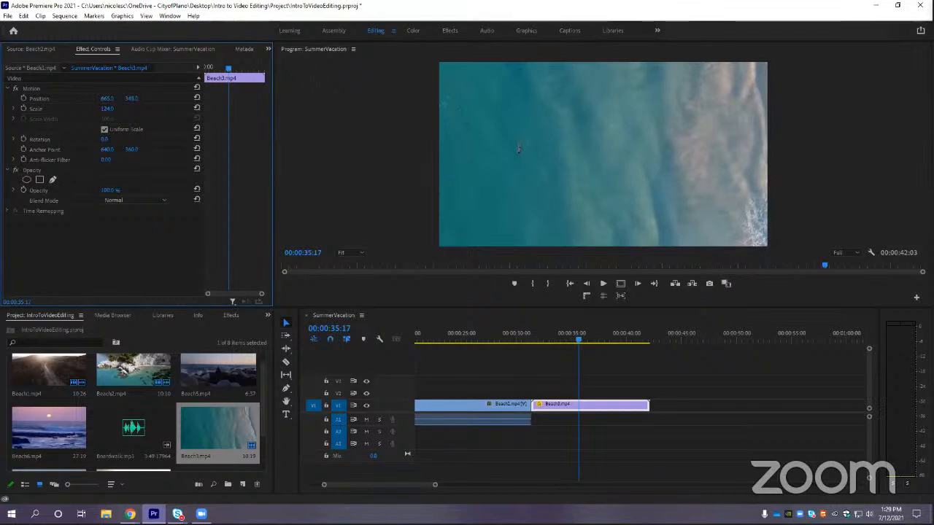
drag(518, 149, 518, 137)
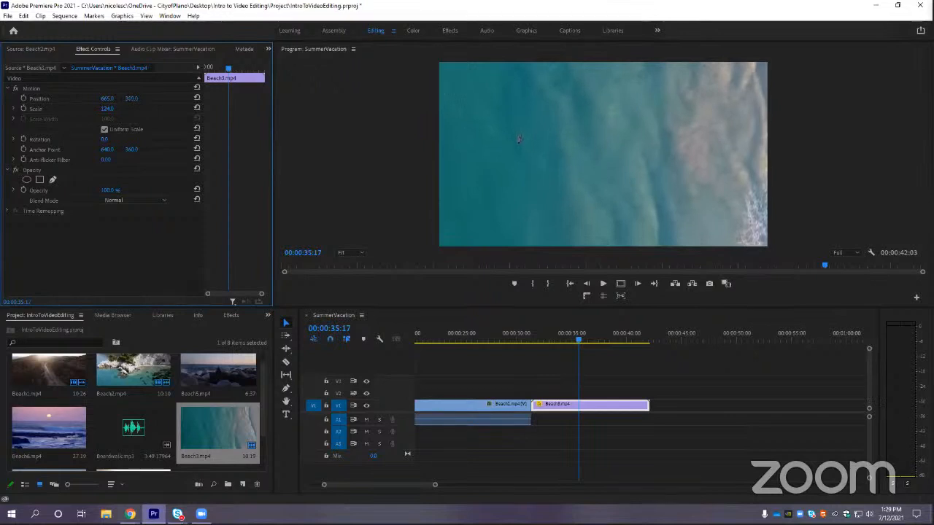
Set Beach3's vertical Position to 309 and preview the reframed clip from its start at 00:00:31:10
drag(131, 98, 137, 99)
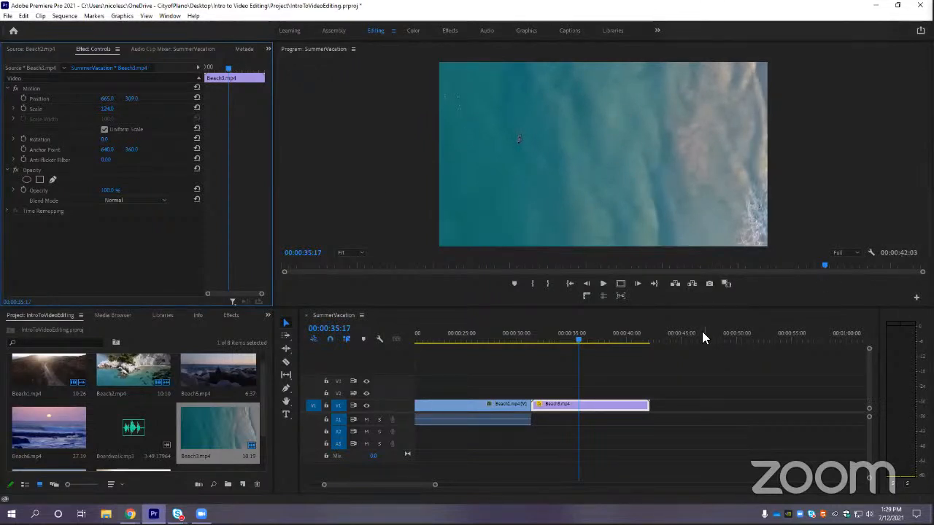
drag(571, 340, 530, 340)
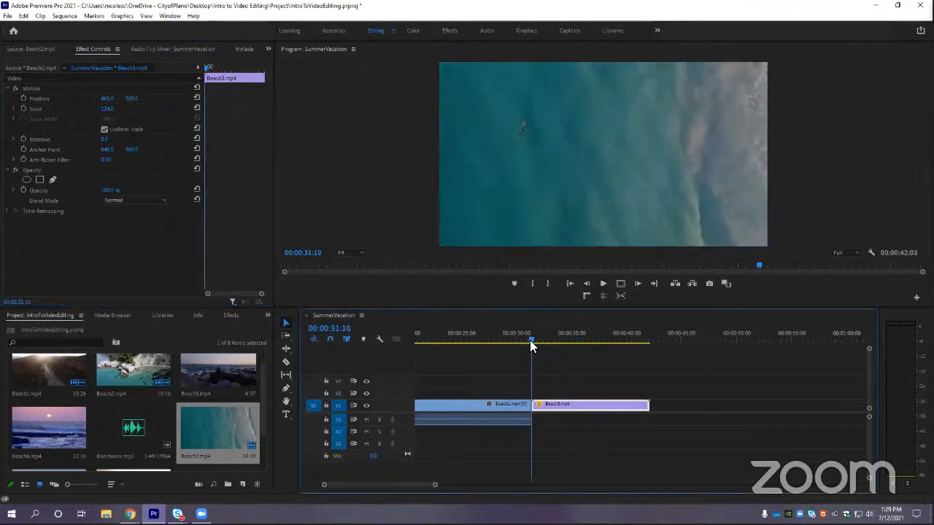
key(space)
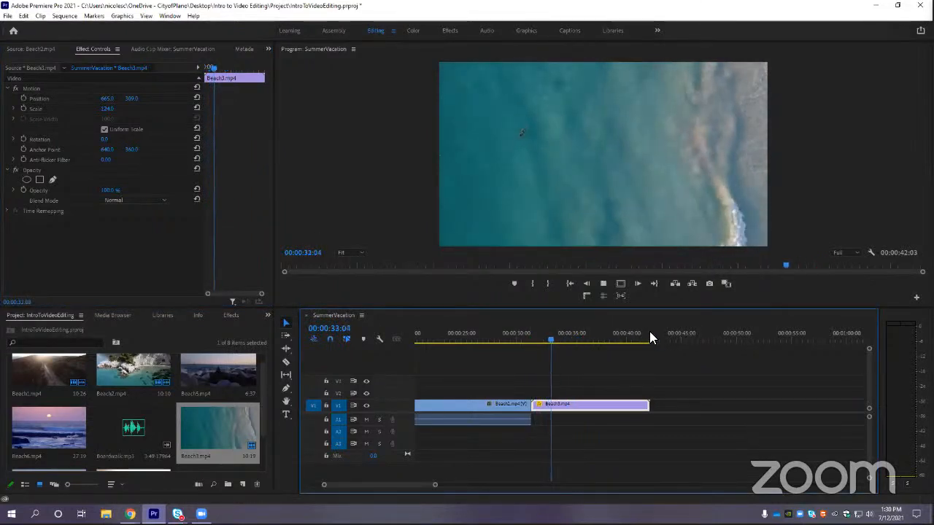
key(space)
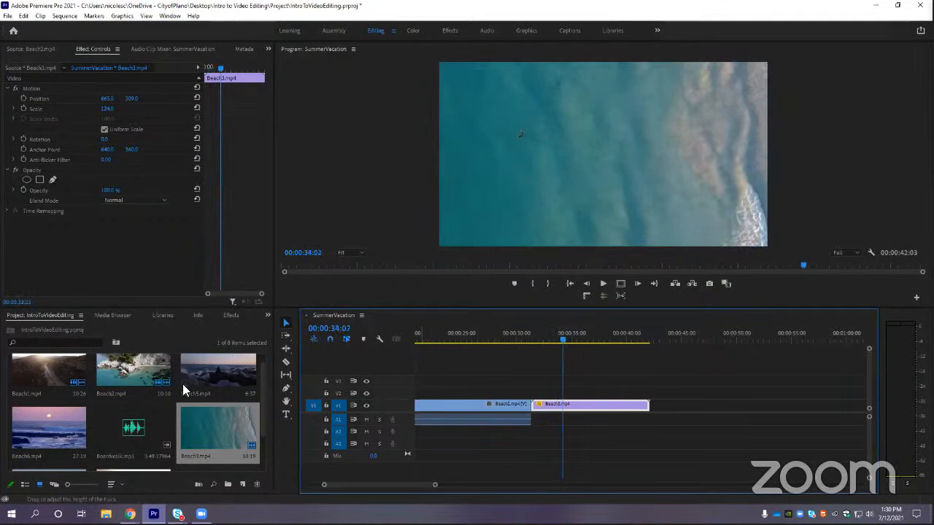
Add Beach4.mp4 from the project to track V1, directly after the Beach3 clip
drag(262, 415, 262, 458)
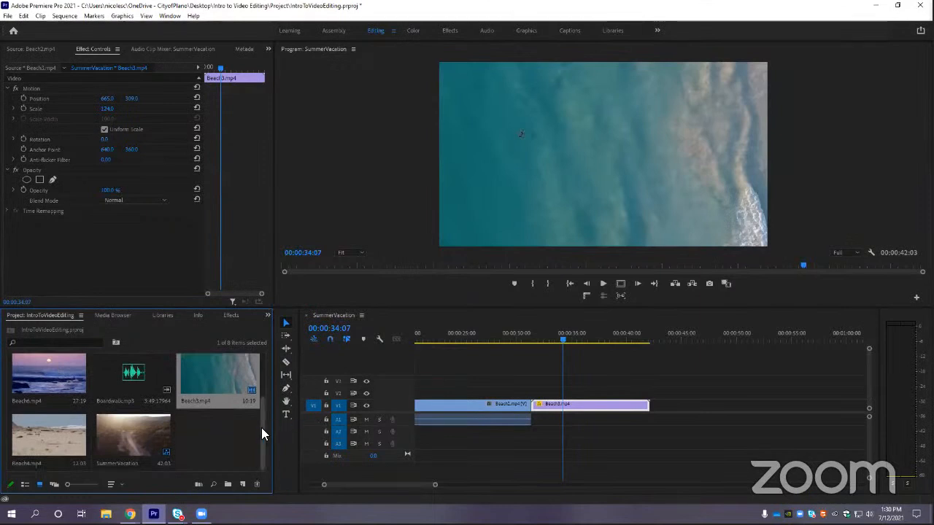
drag(45, 433, 655, 411)
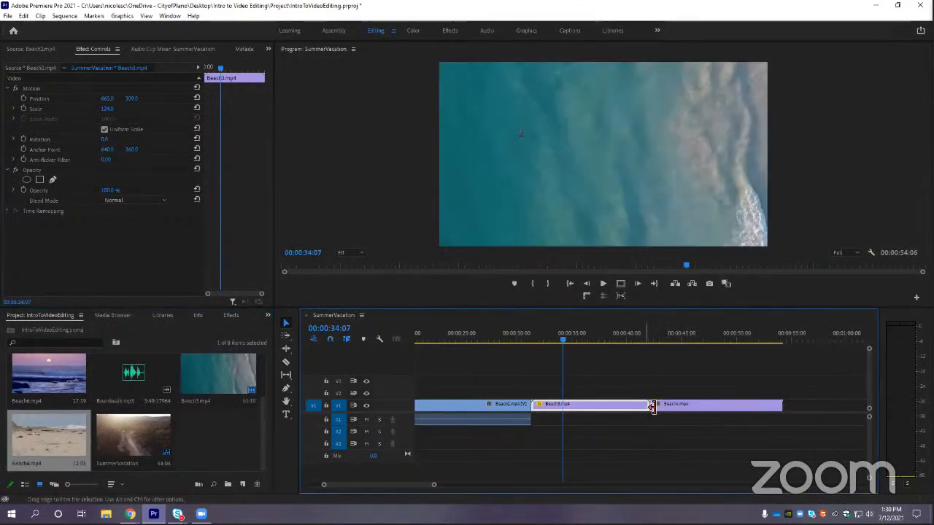
drag(398, 486, 408, 484)
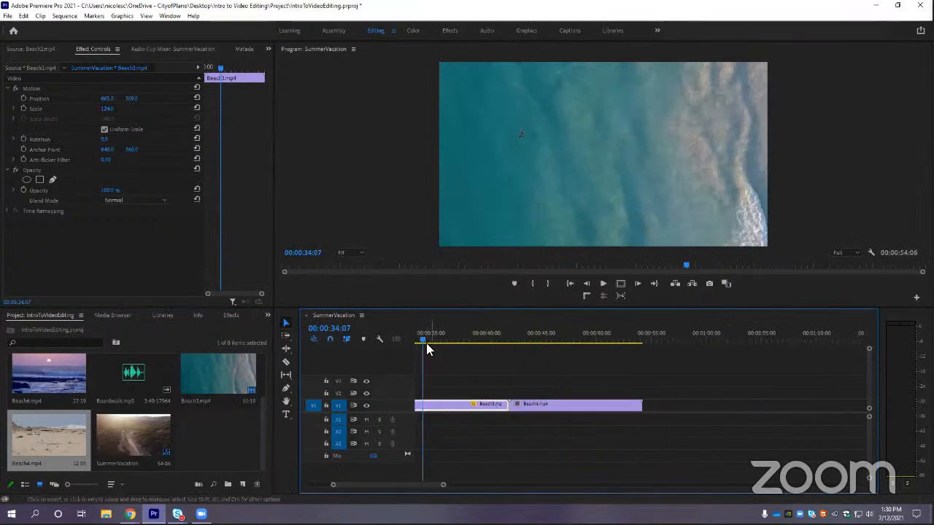
Select the Beach4 clip with the playhead at 00:00:46:03 and open Lumetri Color in the Effects workspace
drag(422, 339, 641, 357)
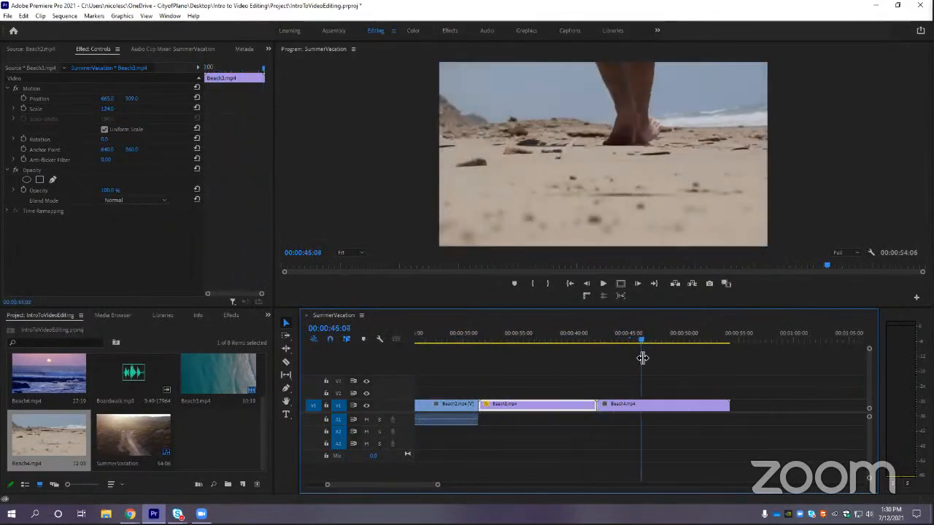
click(631, 404)
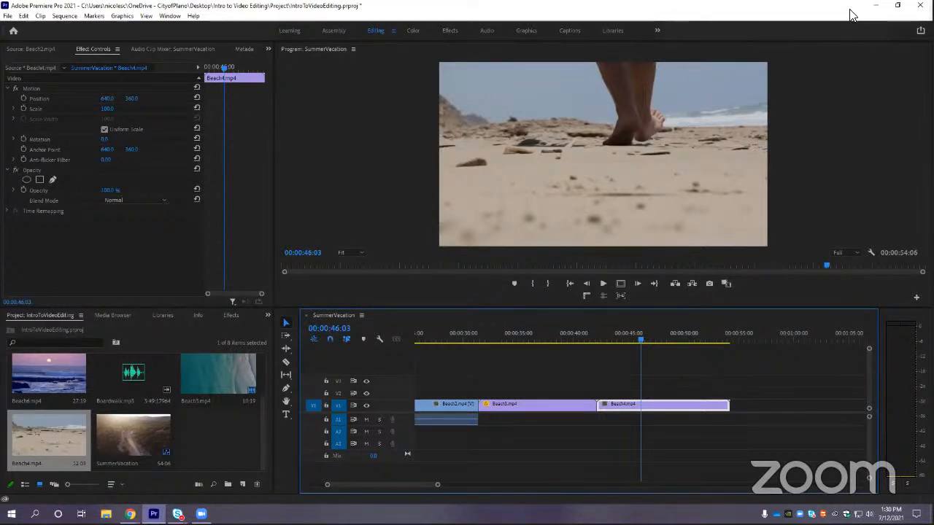
drag(850, 9, 621, 53)
click(602, 44)
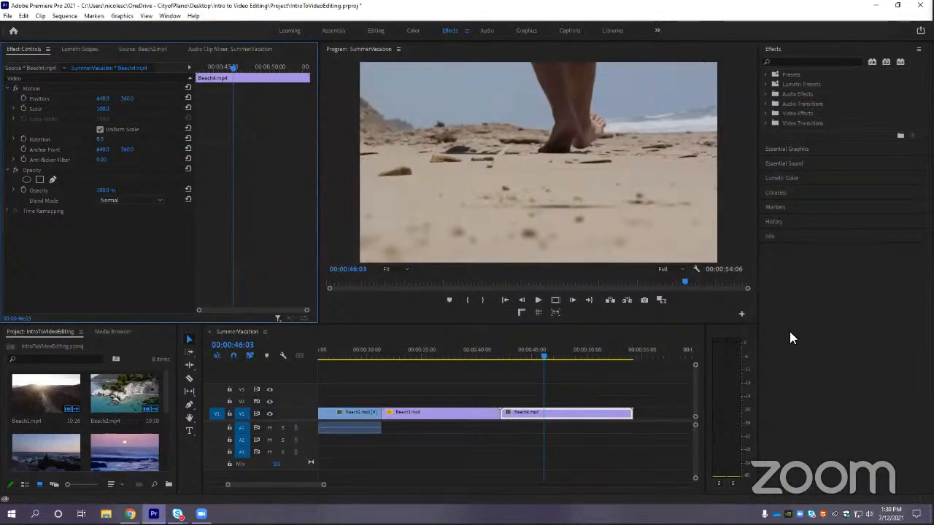
click(798, 177)
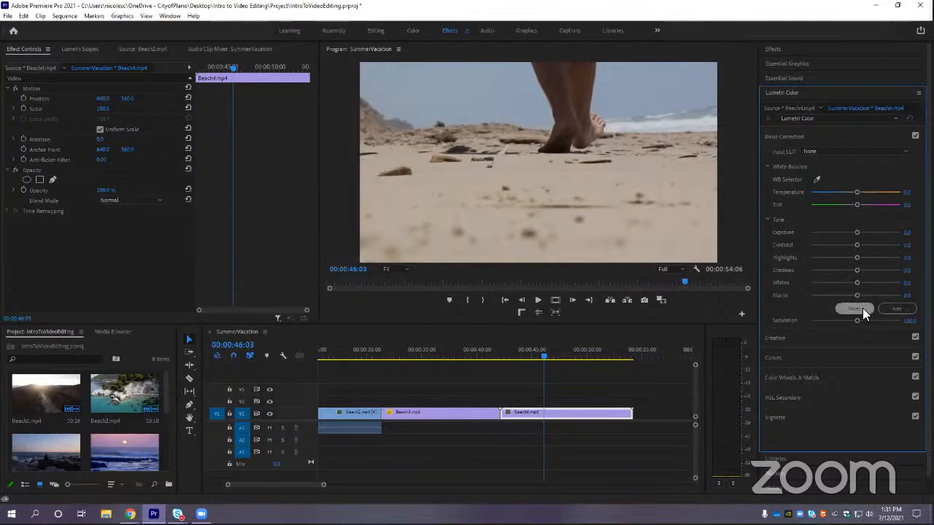
Try the automatic tone correction and small manual tone changes on Beach4, resetting the tone values after each
click(898, 314)
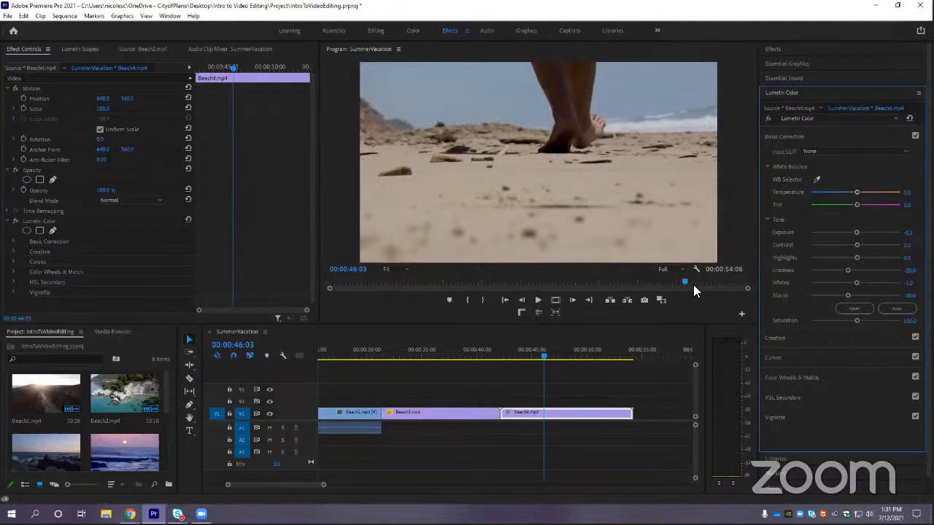
click(853, 309)
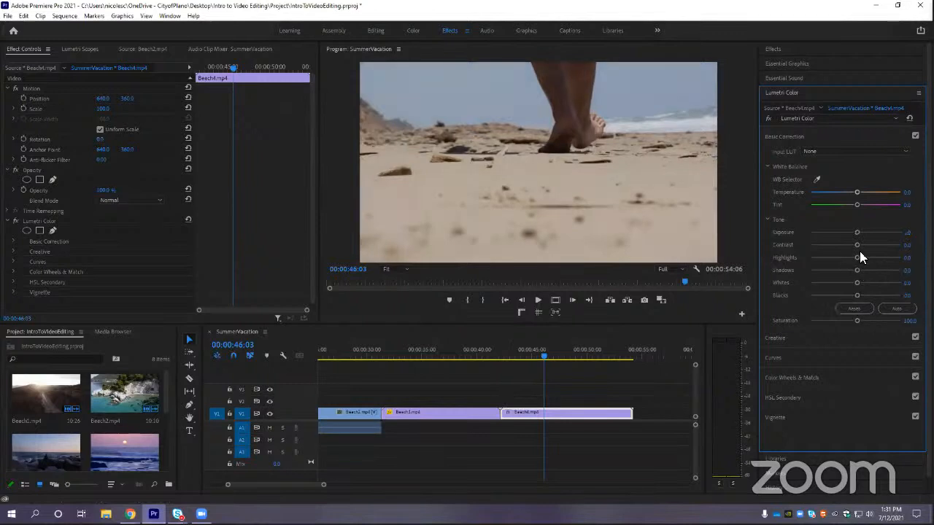
drag(844, 246, 858, 271)
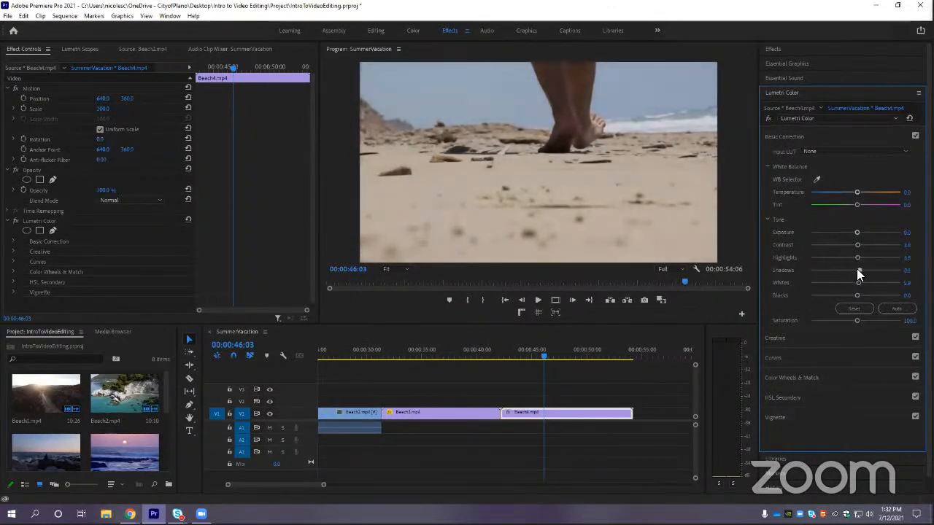
click(857, 309)
Cool the Beach4 clip to a Temperature of -33 and set its Exposure to 0.9
drag(854, 189, 845, 191)
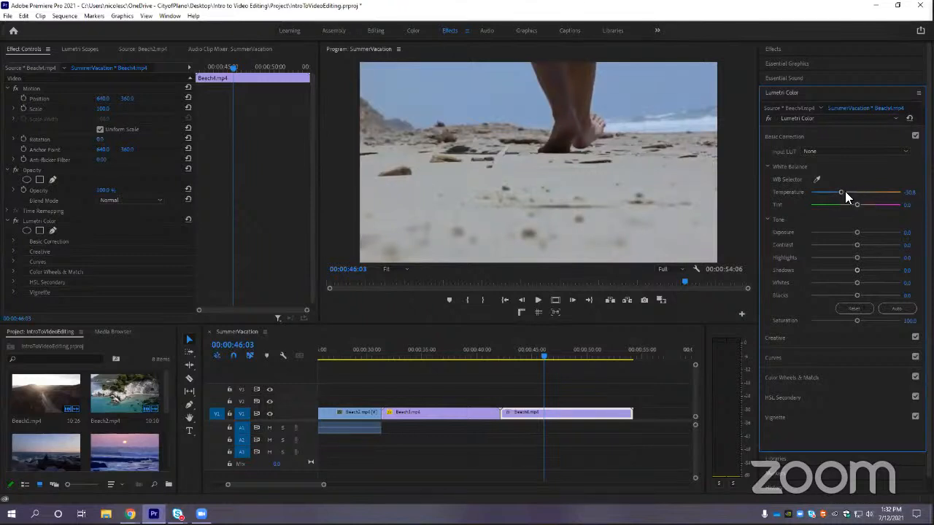
drag(844, 192, 843, 192)
click(906, 232)
text(.9)
key(Tab)
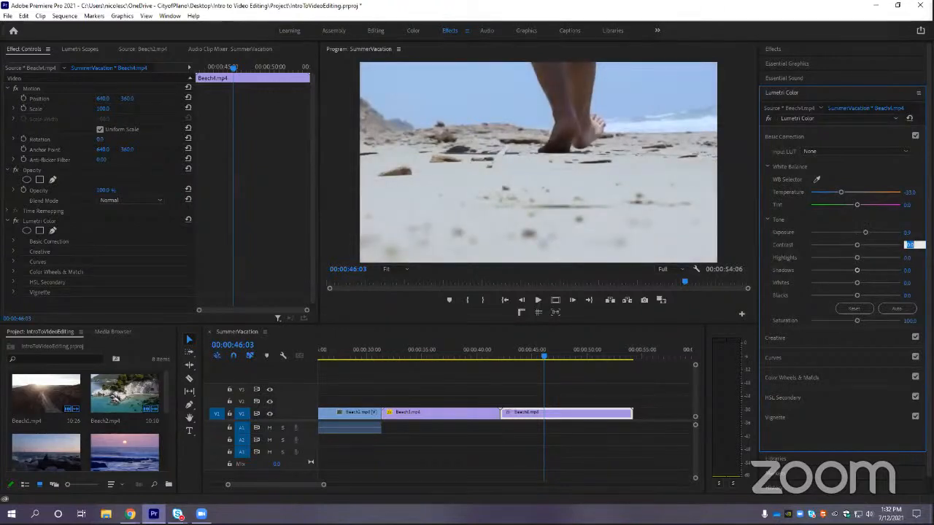
Compare Beach4 at 00:00:43:20 with and without its Lumetri Color correction, leaving the effect enabled
drag(542, 355, 518, 352)
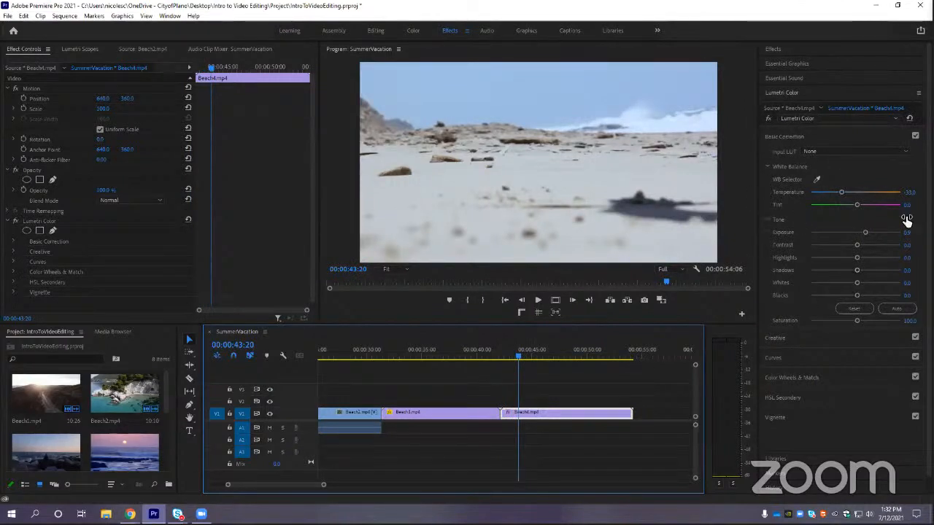
click(768, 118)
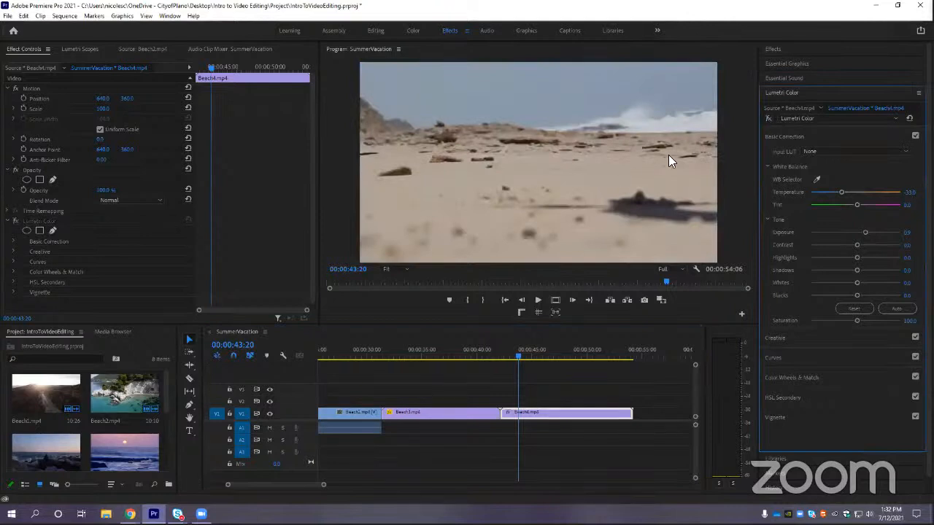
click(767, 118)
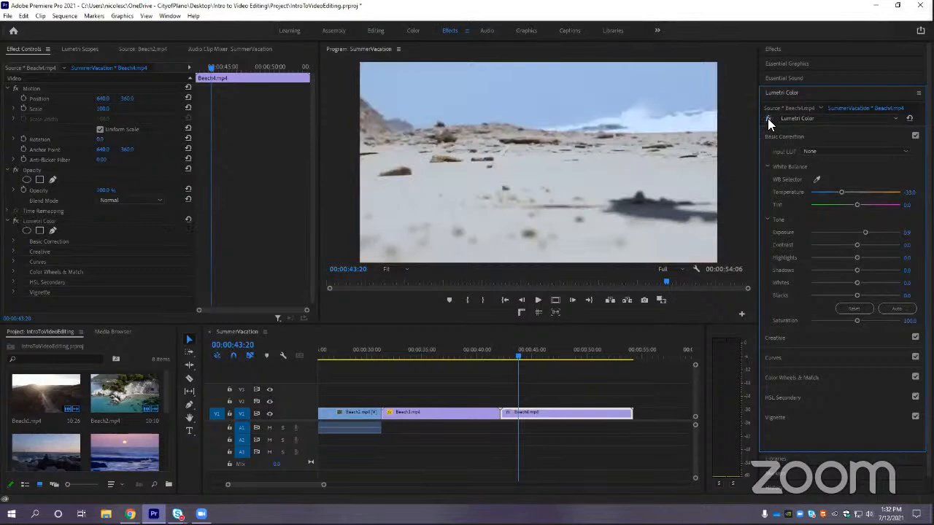
click(768, 119)
click(767, 118)
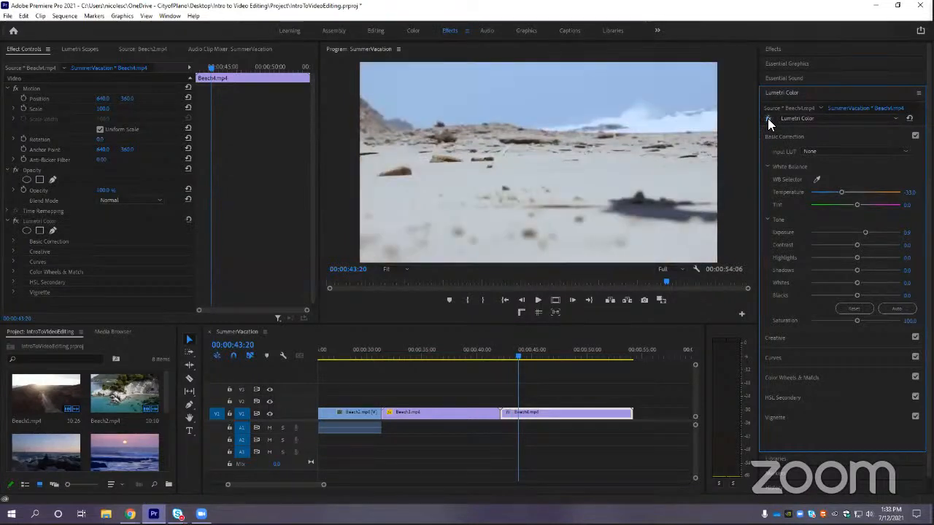
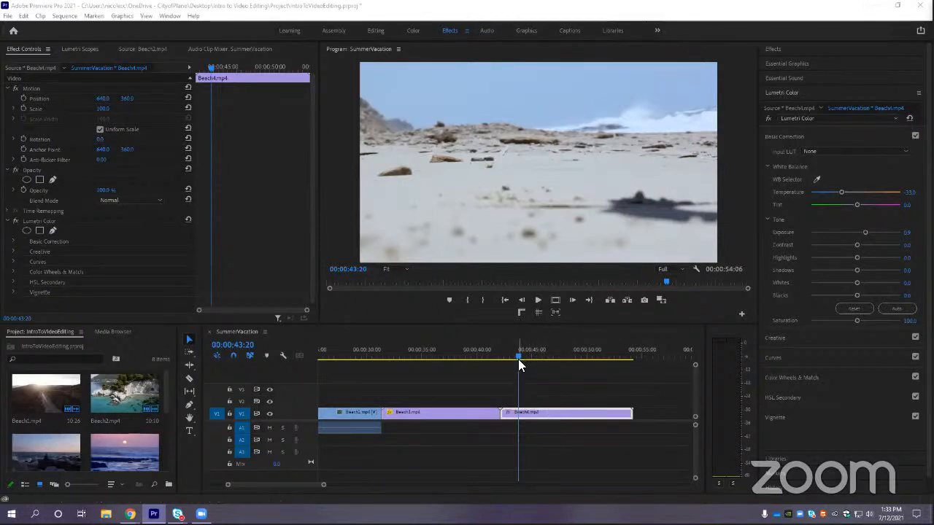
Move the playhead to 00:00:44:20 and copy the color-corrected Beach4 clip
drag(518, 359, 530, 355)
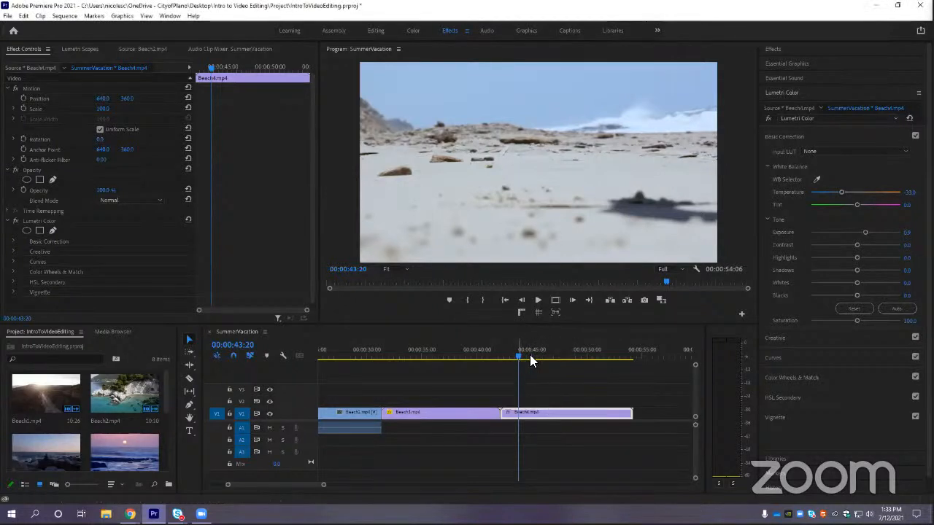
right_click(552, 412)
click(597, 55)
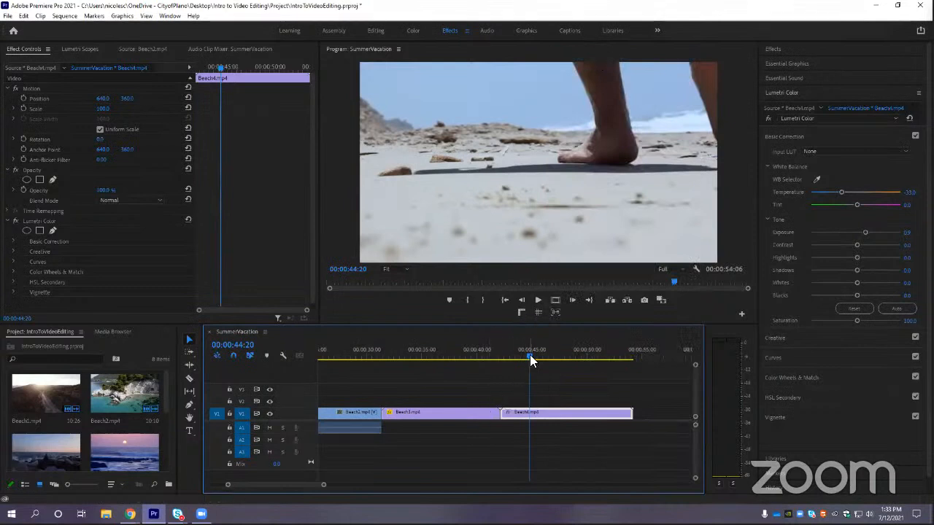
Paste only the Lumetri Color attribute onto the Beach3 clip, with the playhead at 00:00:36:15
drag(528, 353, 439, 372)
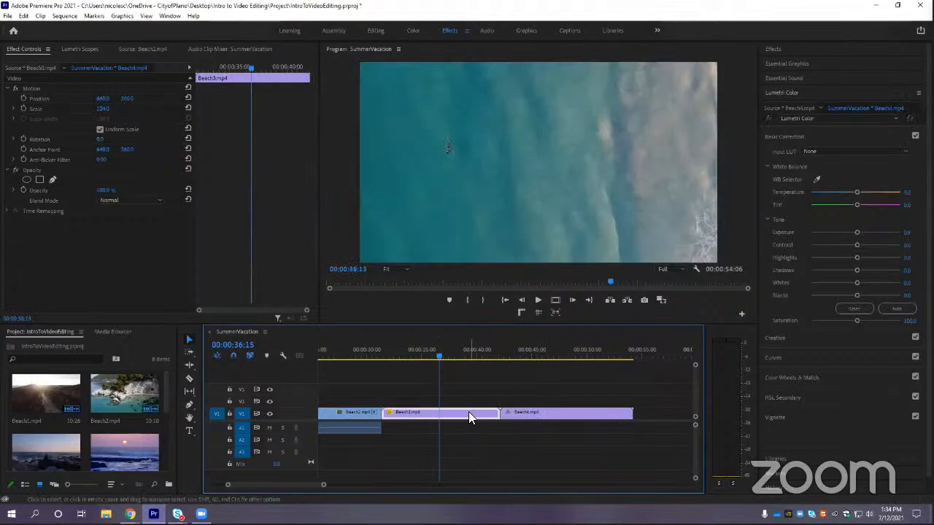
right_click(469, 413)
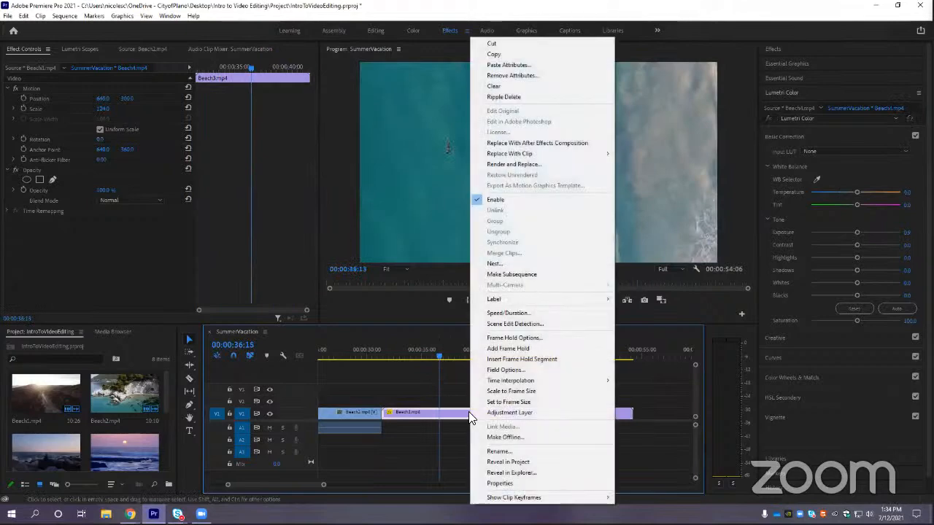
click(509, 66)
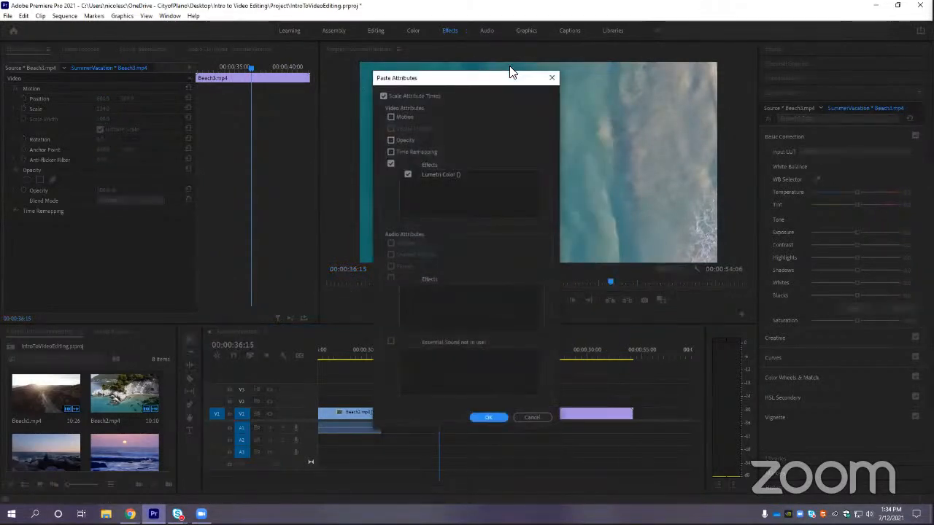
drag(473, 85, 487, 86)
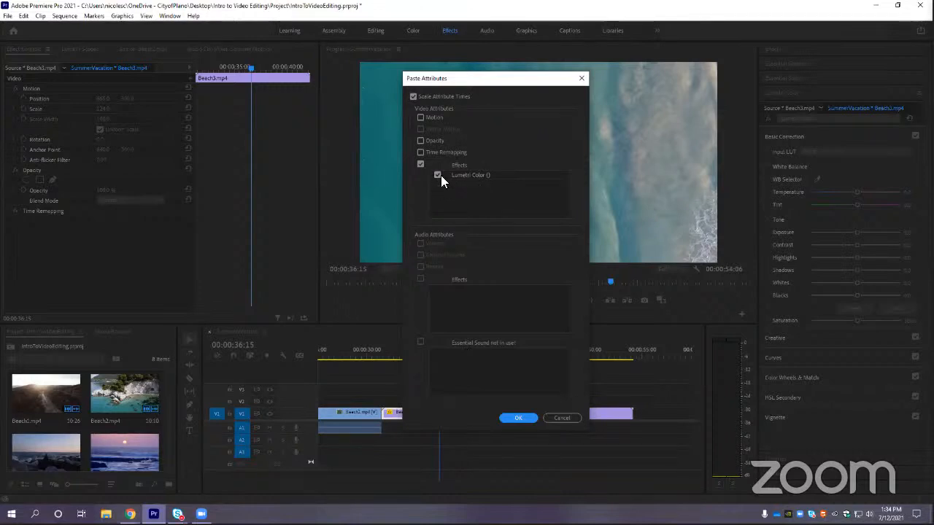
click(519, 418)
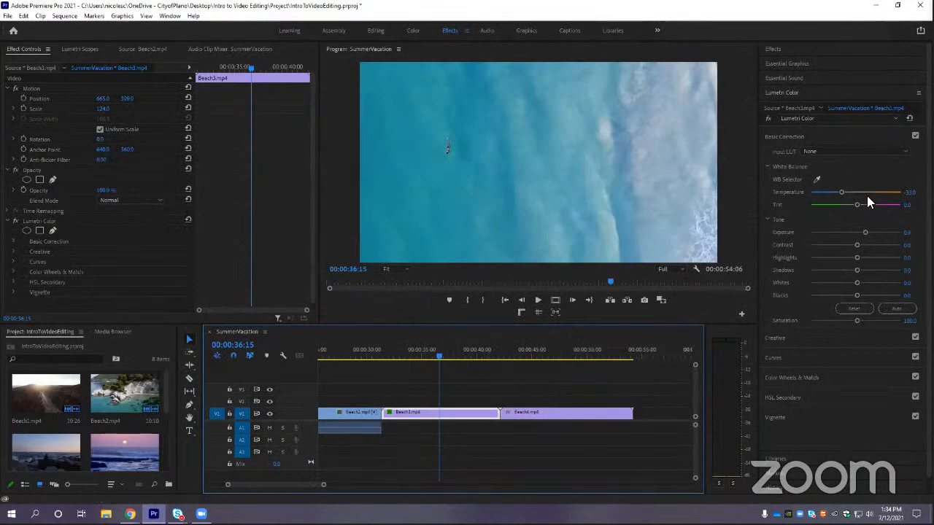
Compare Beach3 at 00:00:37:04 with and without Lumetri Color, and undo the re-enabling to leave the effect off
mouse_move(437, 355)
mouse_down()
mouse_move(551, 354)
mouse_move(445, 358)
mouse_up()
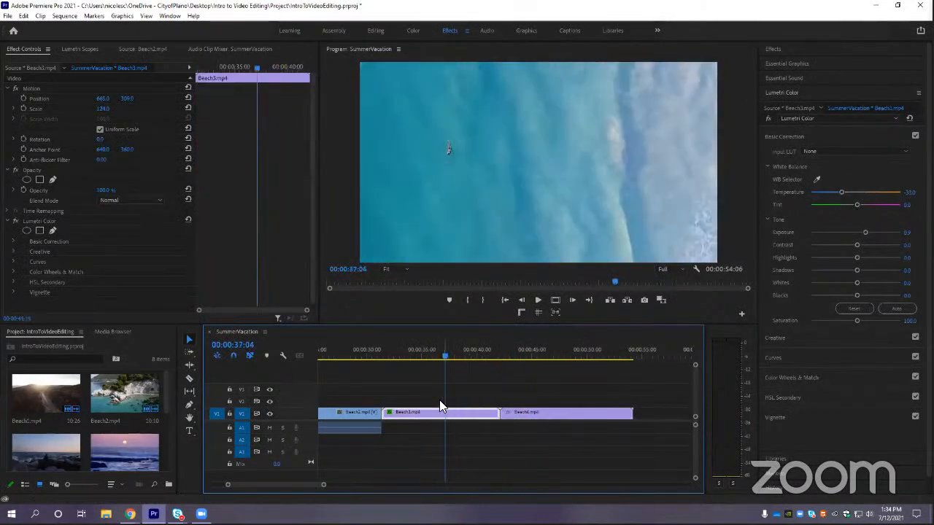
click(768, 120)
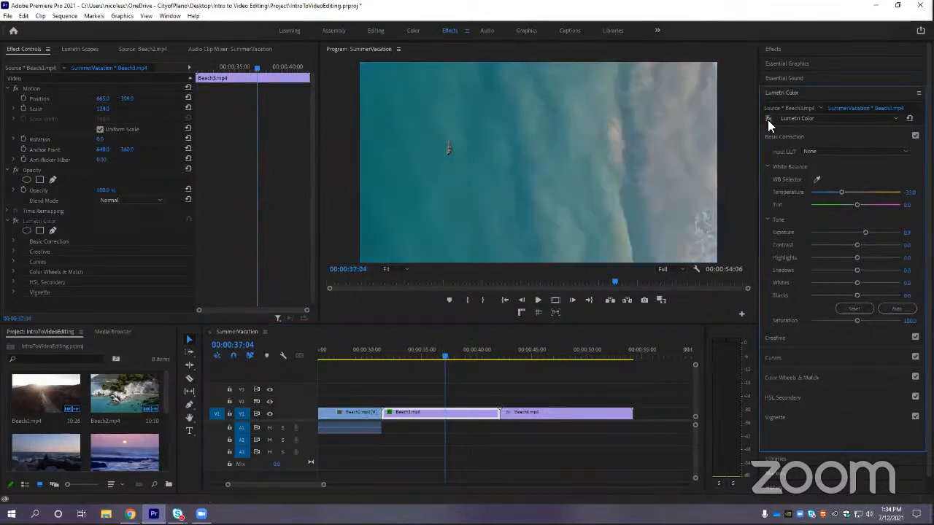
click(767, 119)
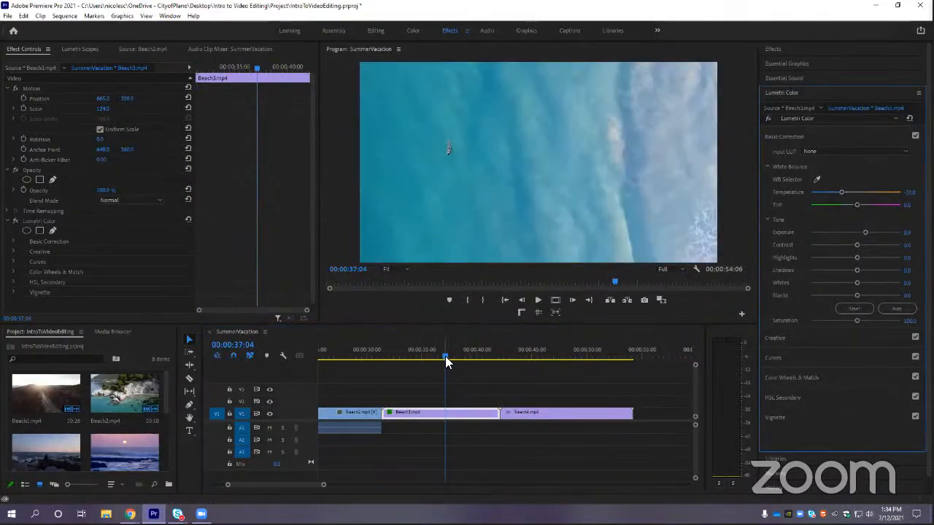
key(ctrl+z)
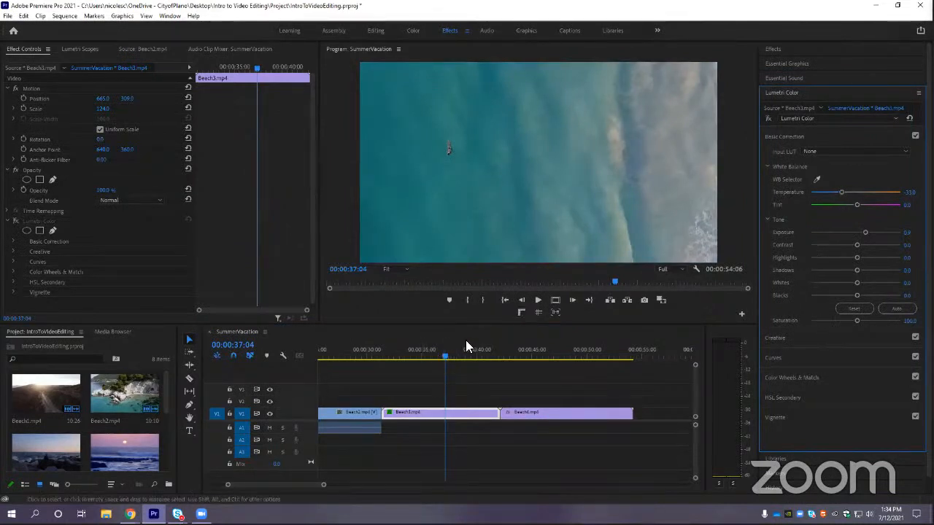
Fit the whole SummerVacation sequence in the timeline and increase the height of track V1
drag(324, 484, 342, 484)
drag(223, 483, 213, 477)
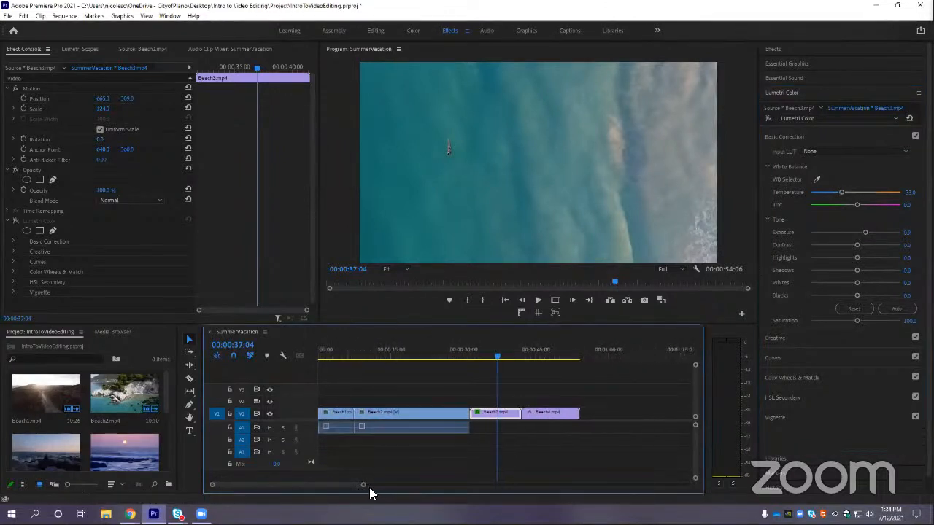
drag(365, 487, 371, 482)
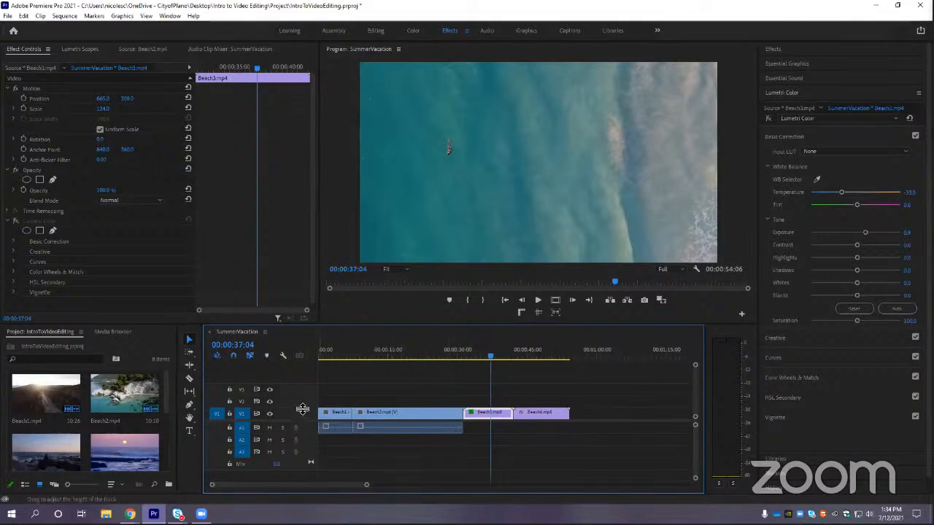
drag(305, 403, 305, 396)
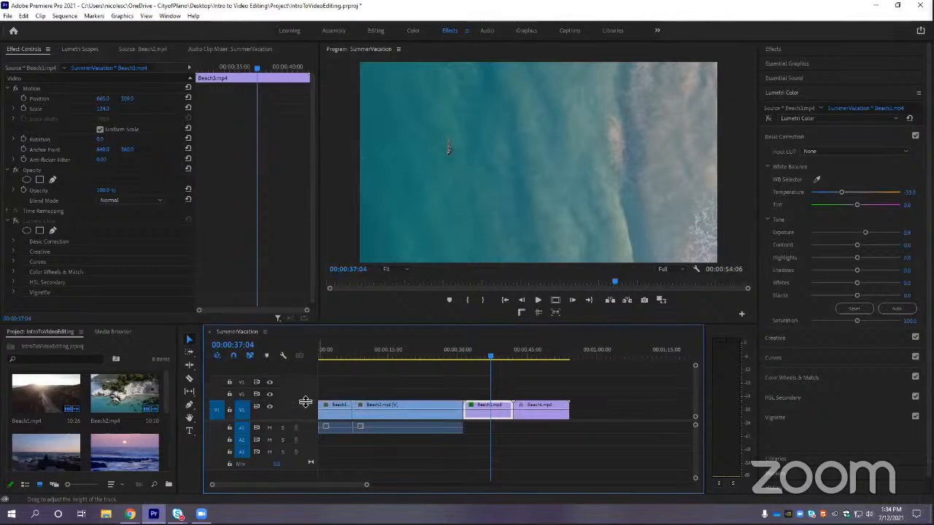
Increase the height of audio track A1 slightly in the SummerVacation timeline
drag(310, 435, 310, 436)
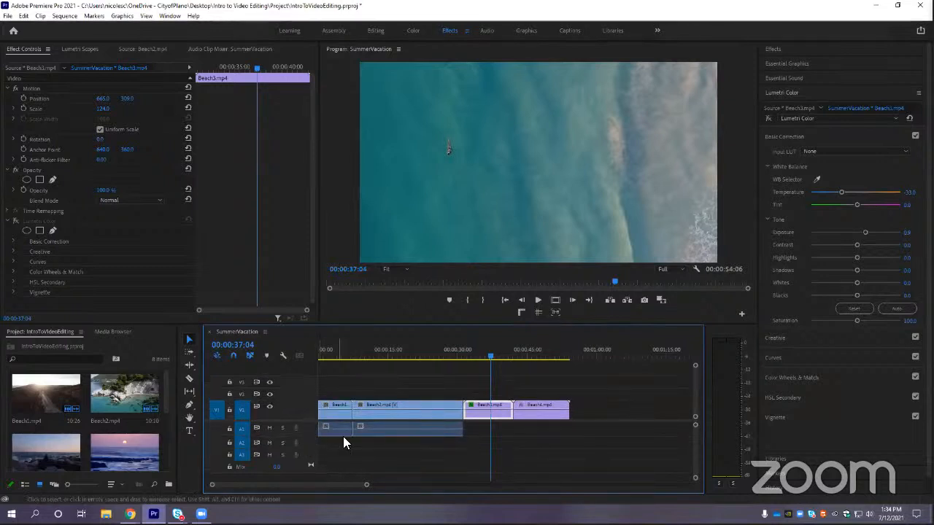
drag(366, 485, 340, 485)
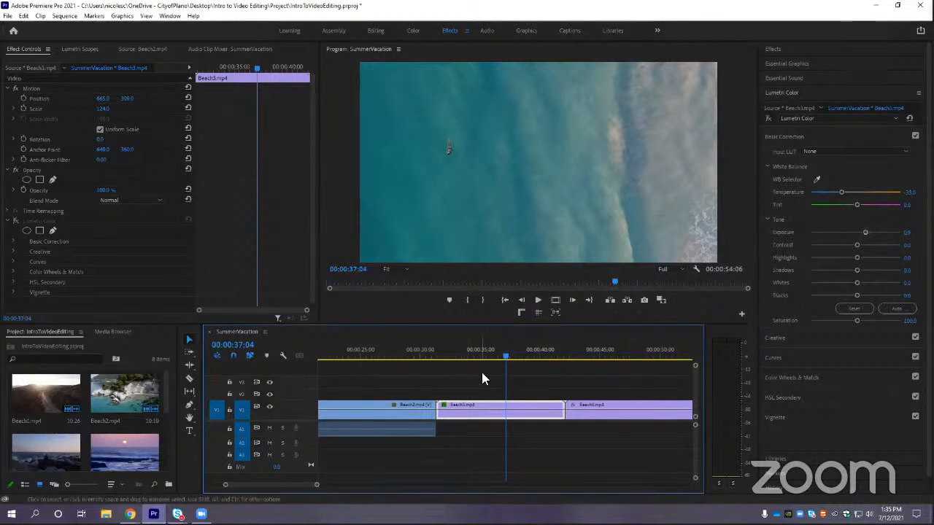
mouse_move(318, 485)
mouse_down()
mouse_move(326, 488)
mouse_move(315, 492)
mouse_up()
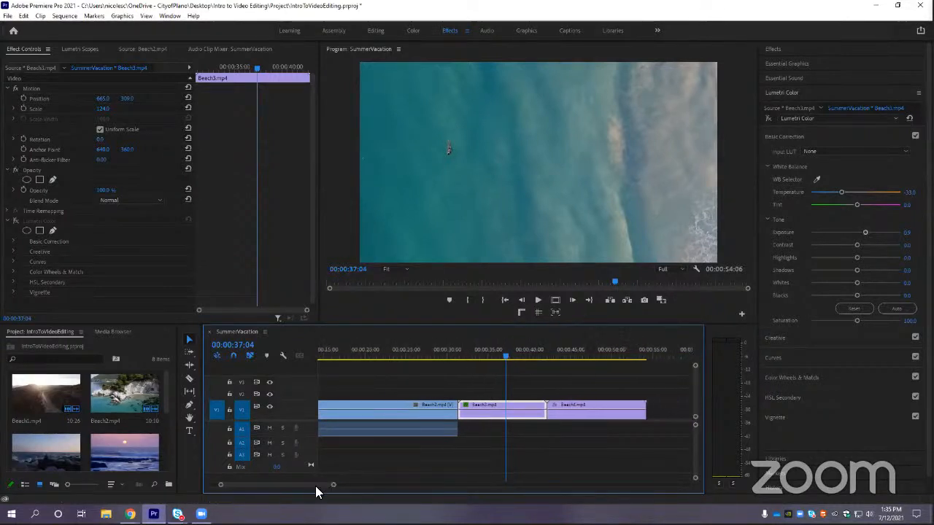
drag(239, 486, 198, 484)
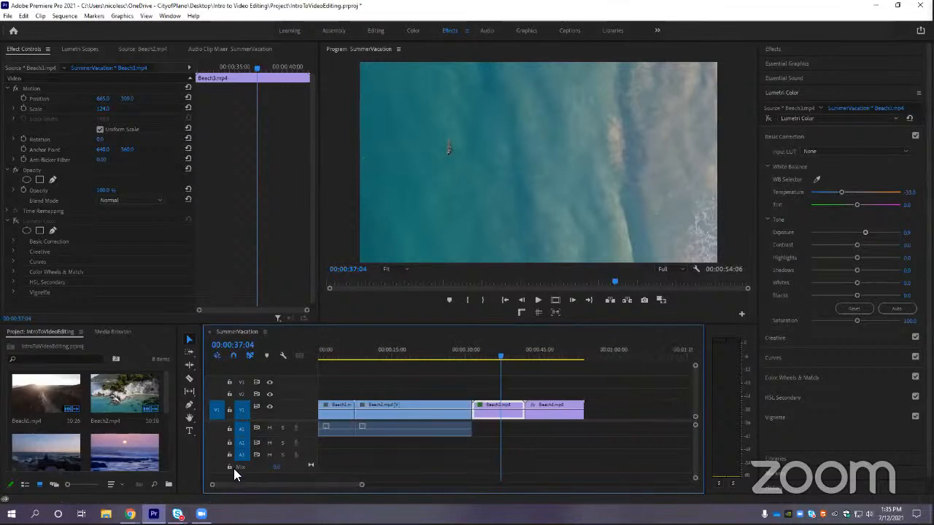
drag(363, 490, 356, 490)
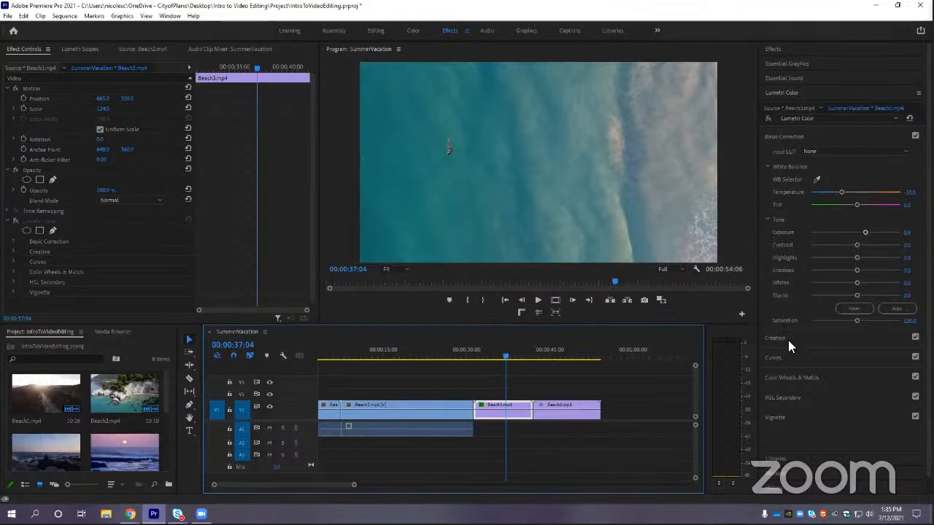
Display the effects library and expand the Lumetri Presets folder to view its preset categories
click(856, 117)
click(855, 117)
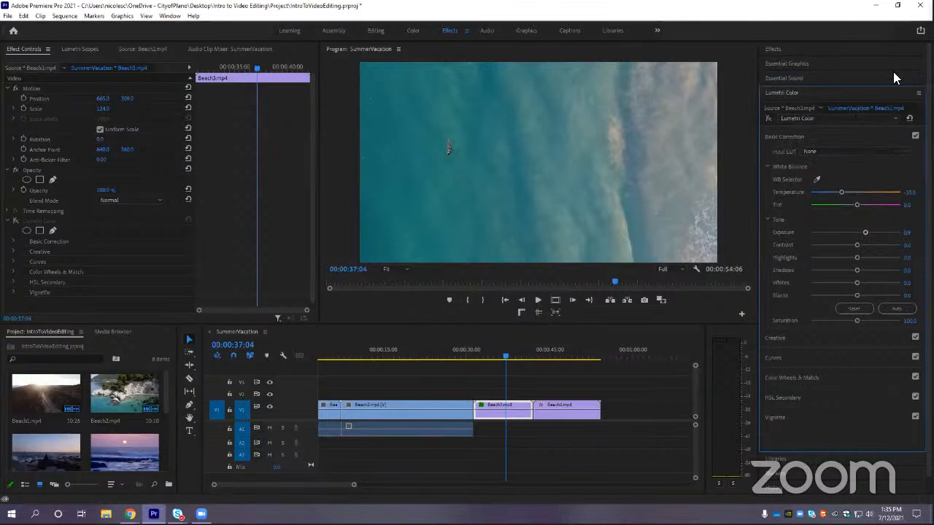
click(894, 50)
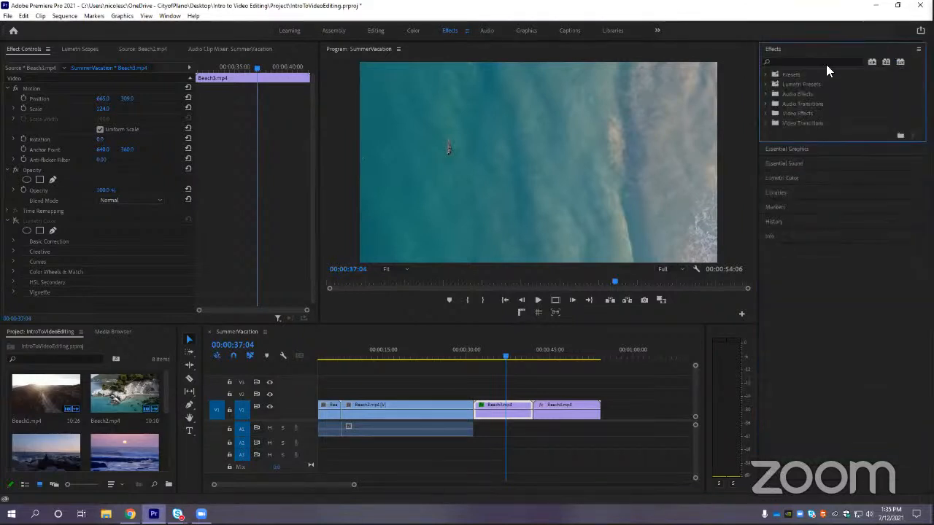
click(766, 85)
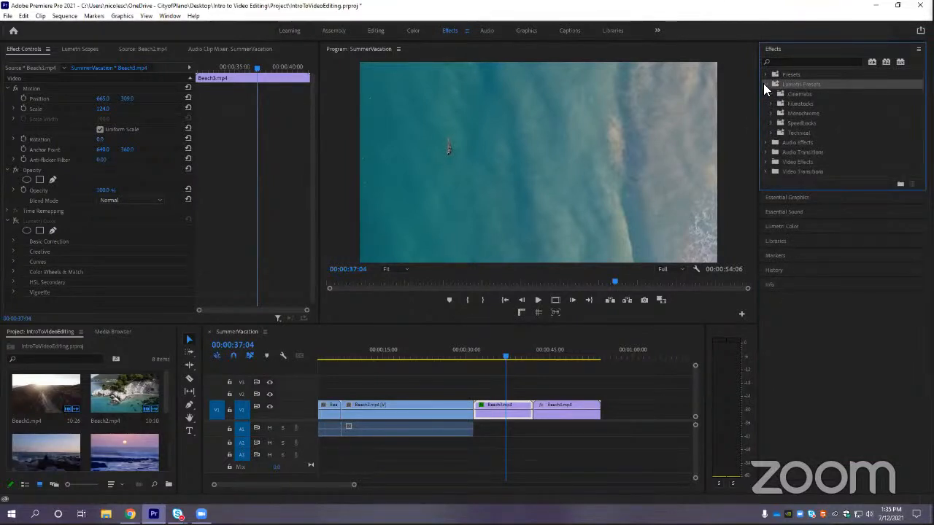
Look at the Lumetri Scopes, return to Beach3's effect controls and select its Time Remapping property
click(70, 50)
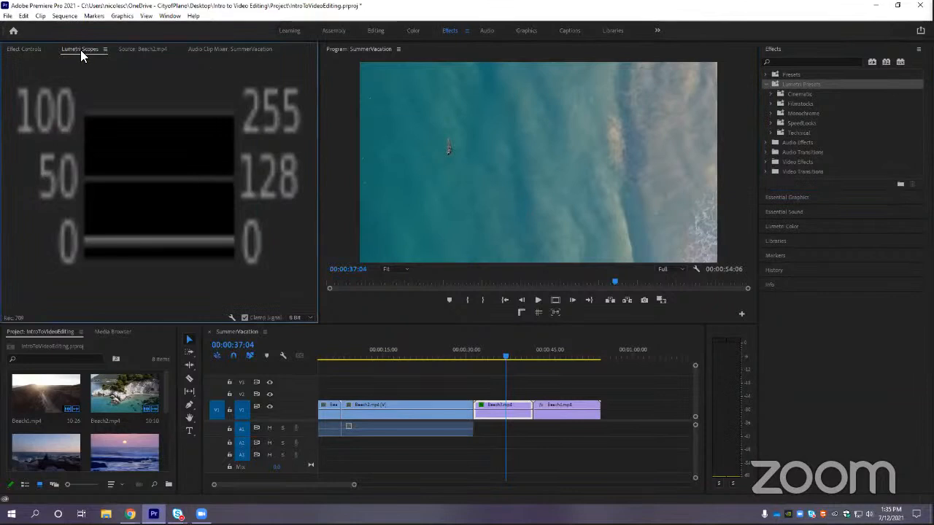
click(35, 51)
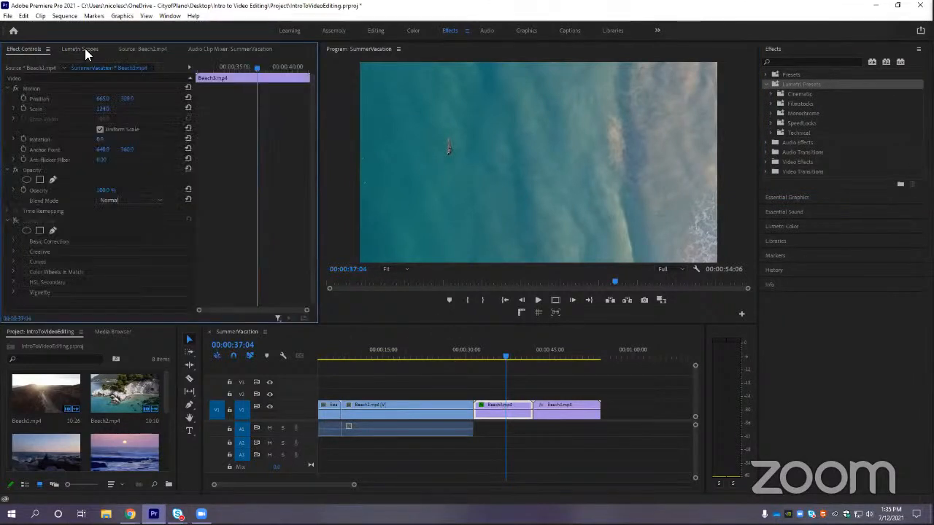
click(6, 211)
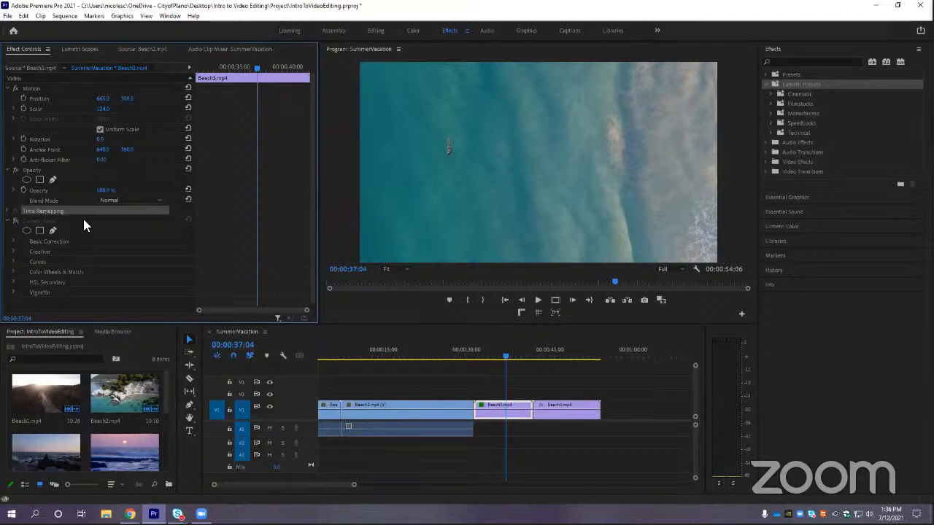
click(505, 413)
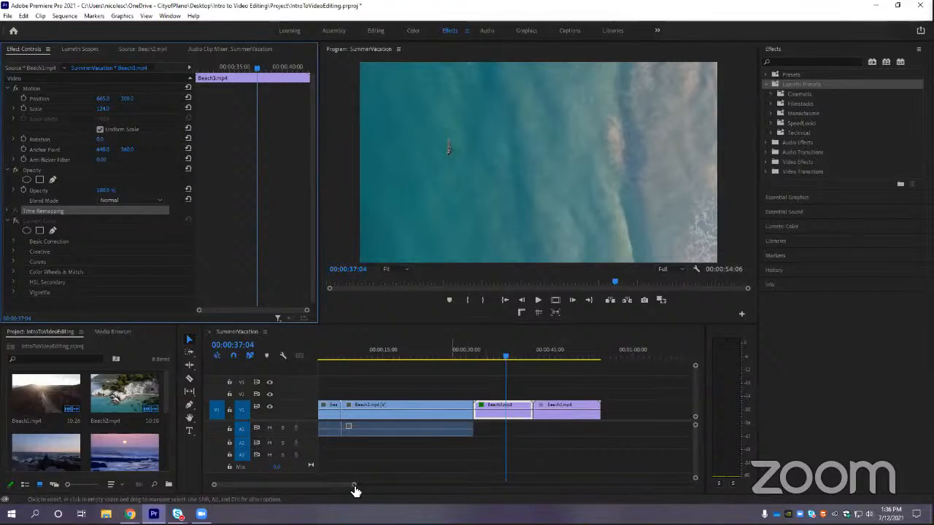
Enlarge the timeline's video track area by lowering the divider between the video and audio tracks
drag(352, 485, 333, 487)
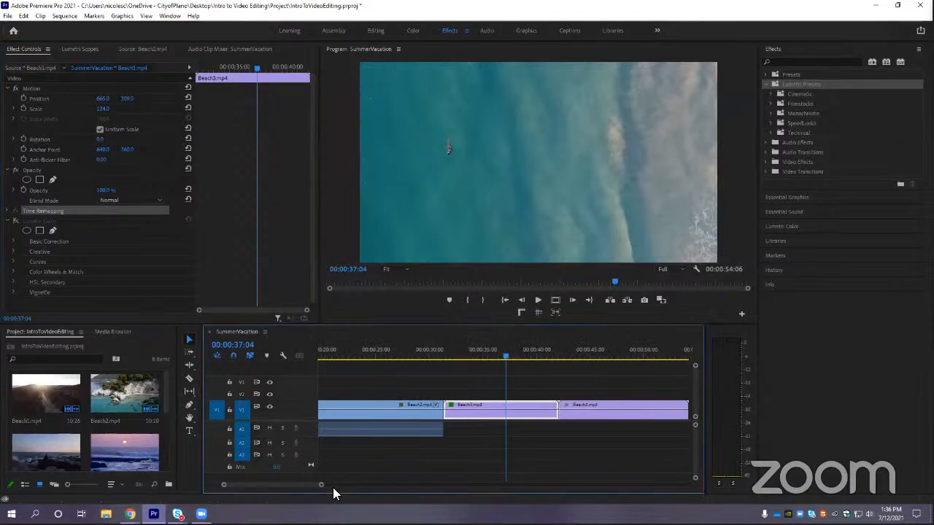
drag(314, 422, 313, 429)
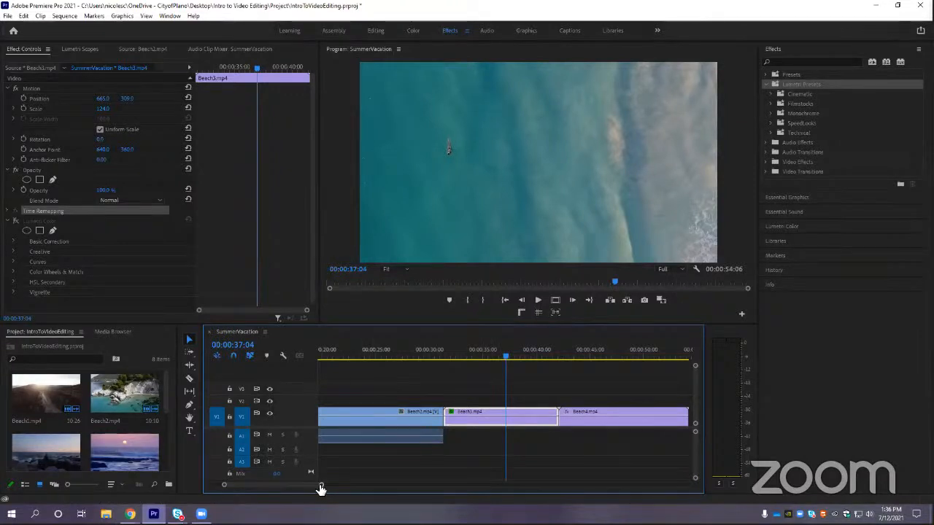
drag(320, 486, 341, 484)
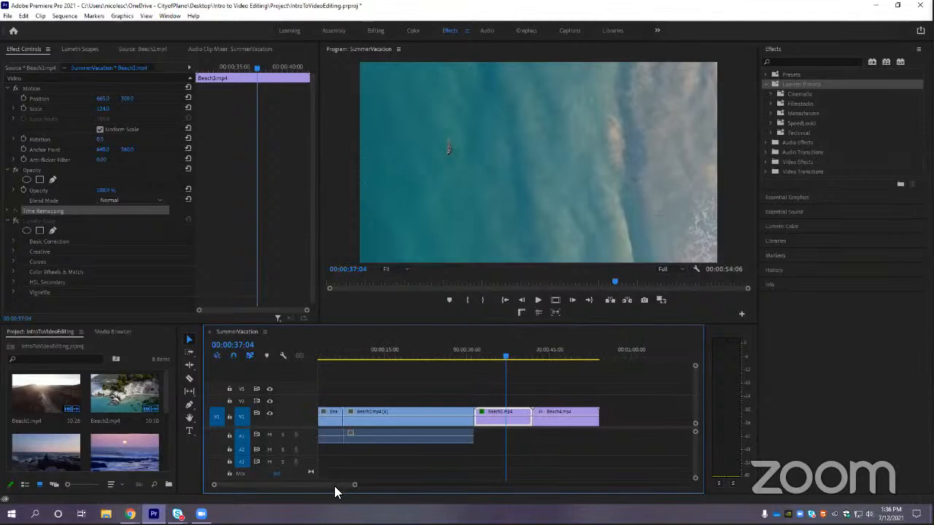
drag(213, 485, 203, 485)
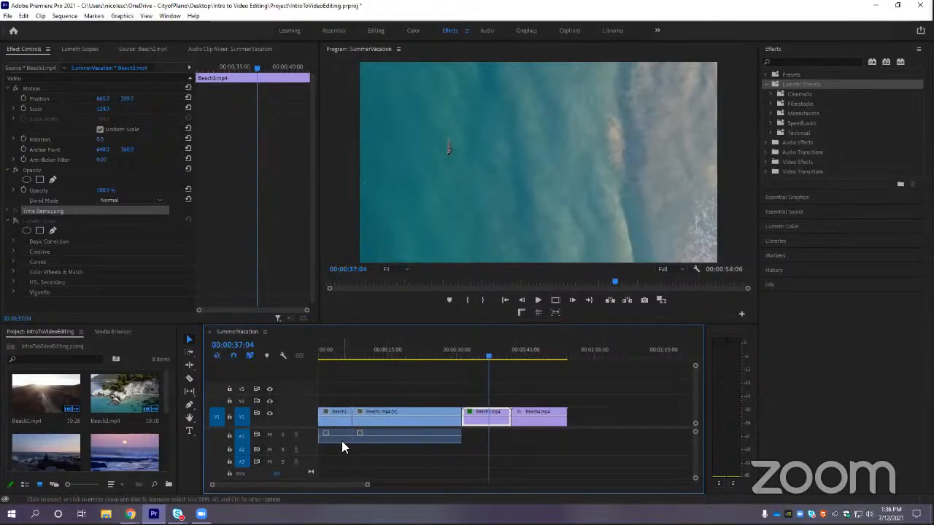
drag(370, 489, 352, 486)
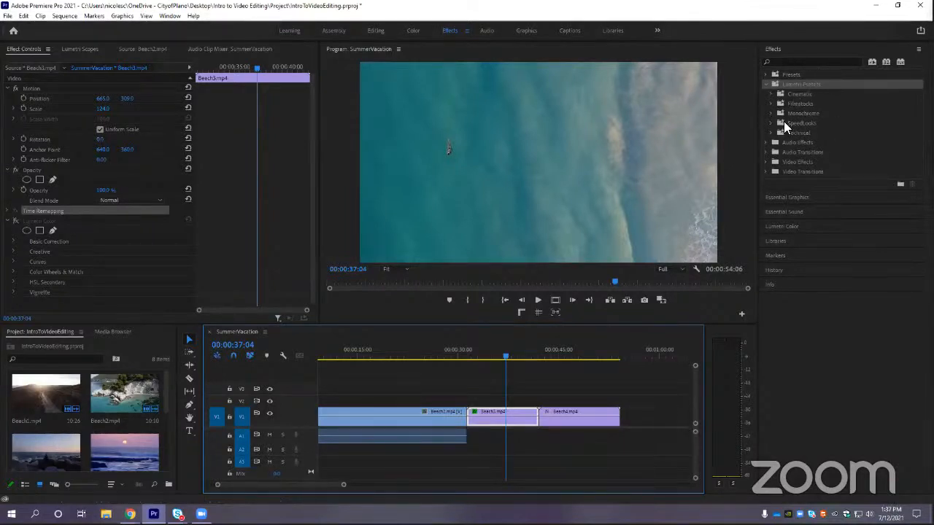
Collapse Lumetri Presets and browse the audio and video transitions, examining the Dissolve and 3D Motion categories
click(763, 171)
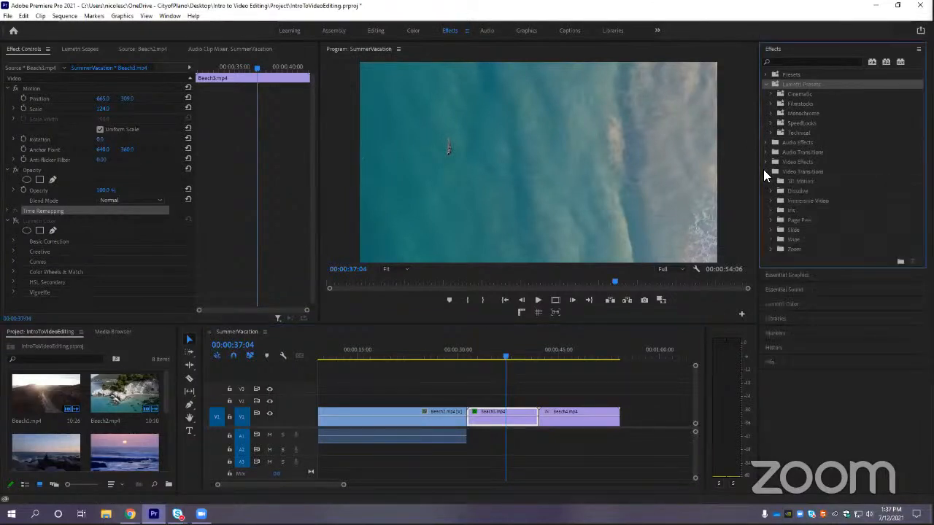
click(764, 151)
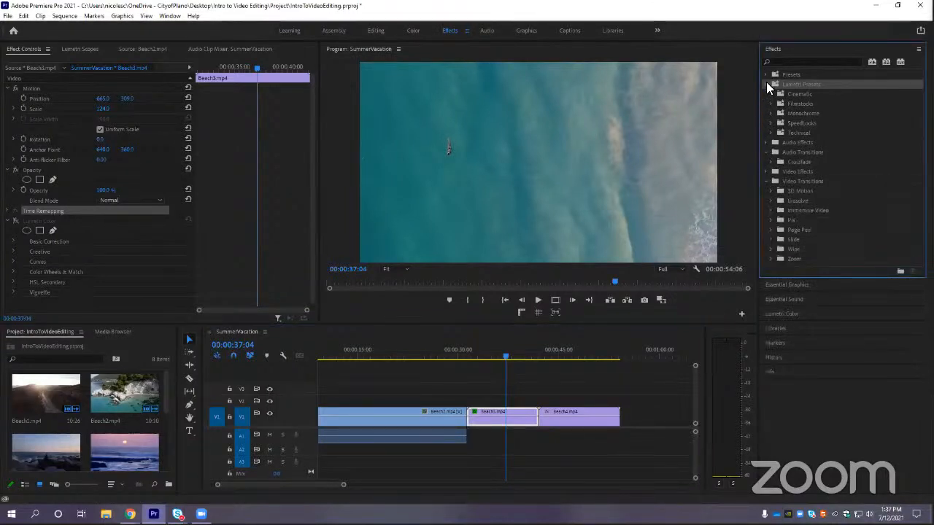
click(766, 84)
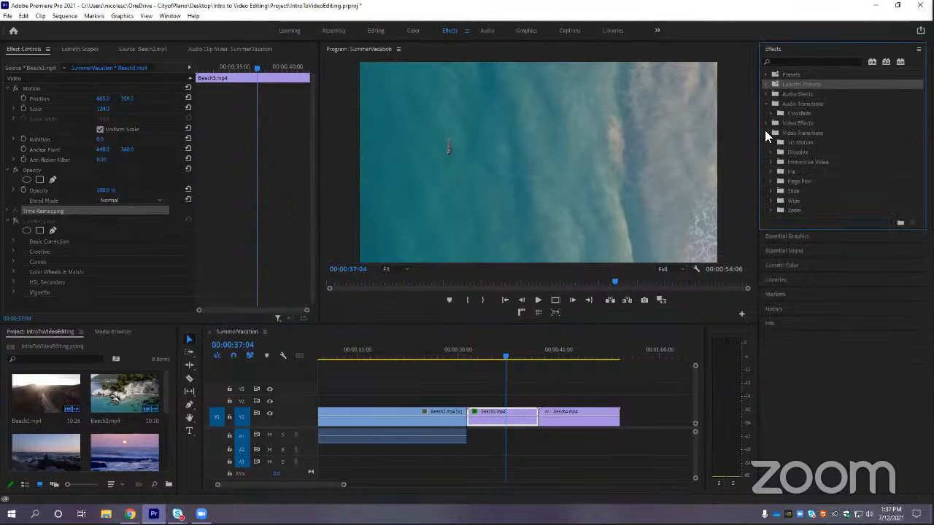
click(769, 151)
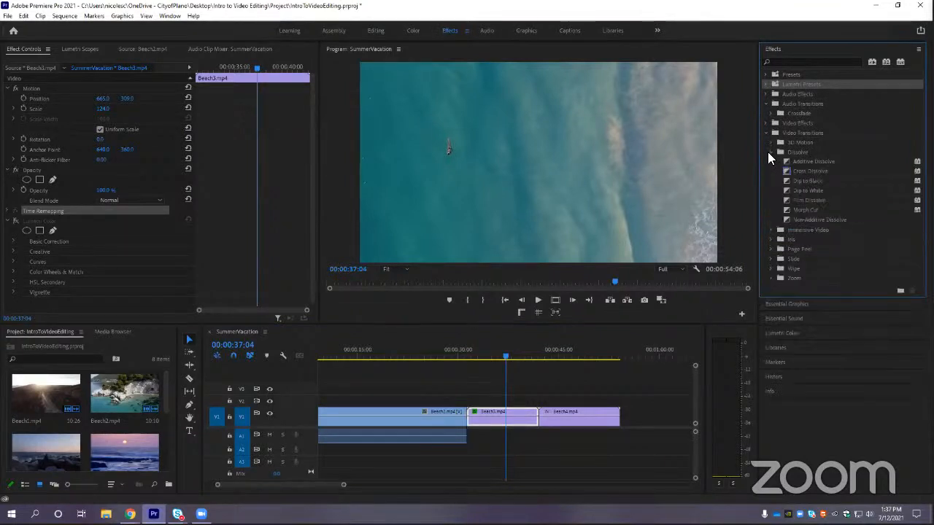
click(769, 151)
click(769, 143)
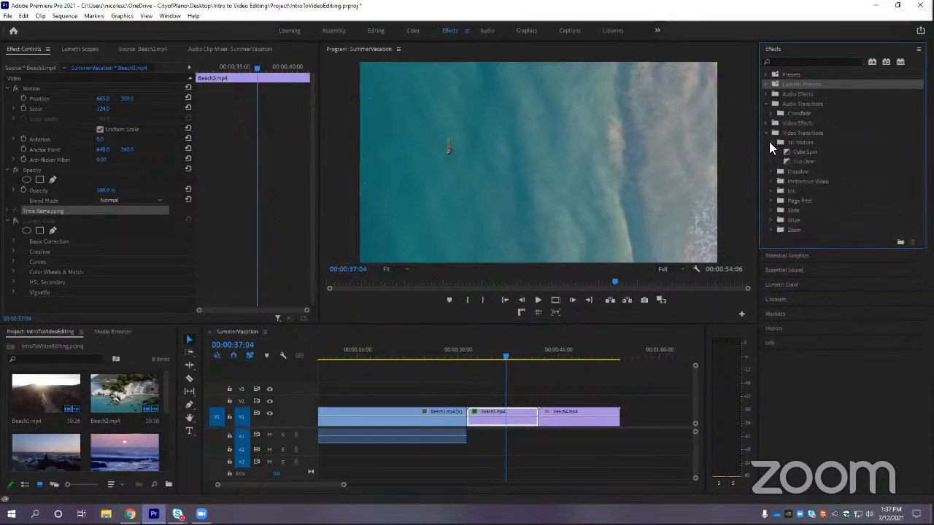
Examine the 3D Motion, Immersive Video and Iris video transition categories, and collapse the audio and video transition lists
click(769, 143)
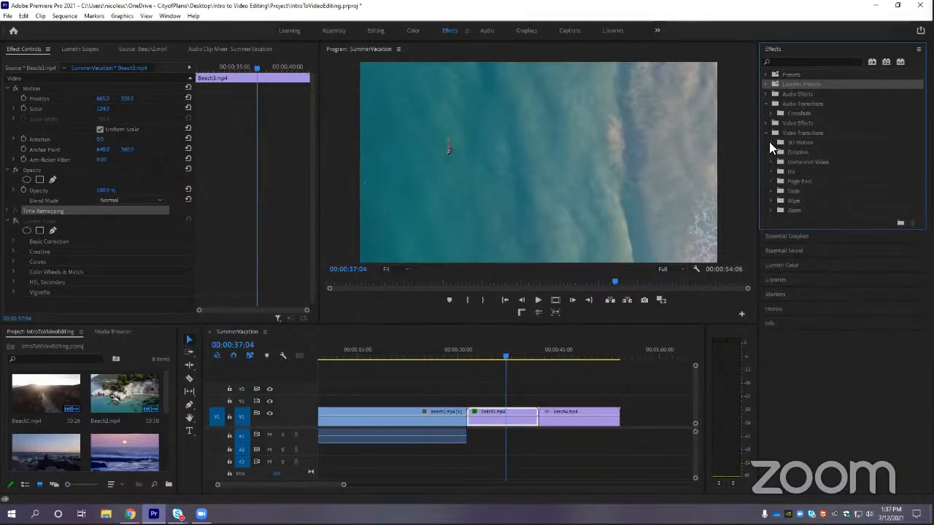
click(769, 162)
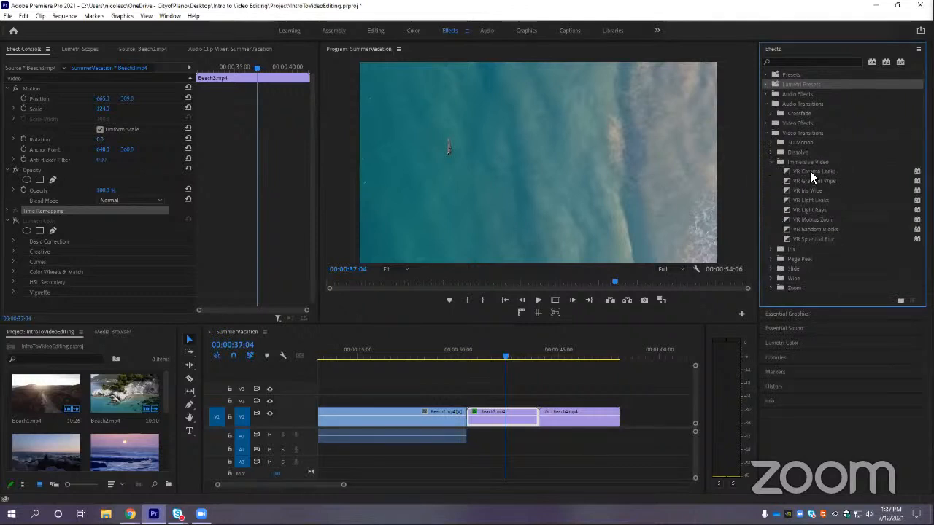
click(770, 161)
click(769, 170)
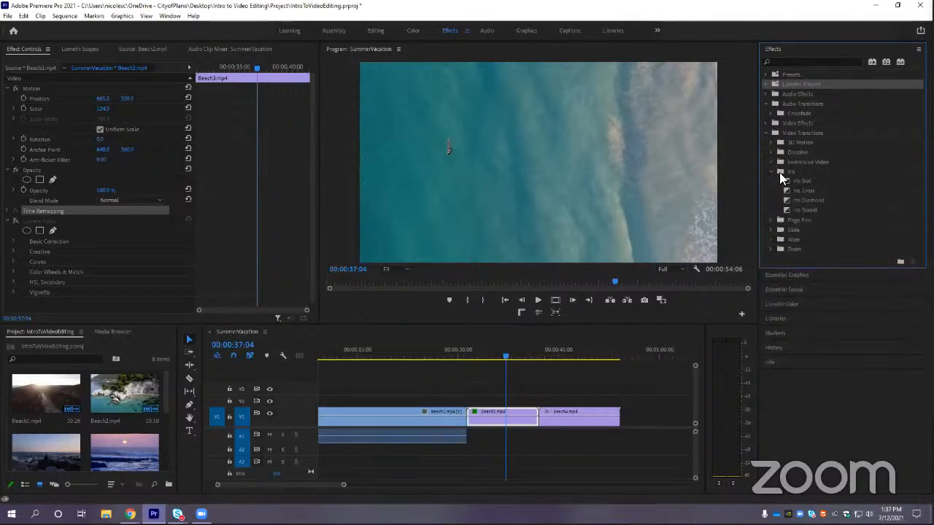
click(772, 171)
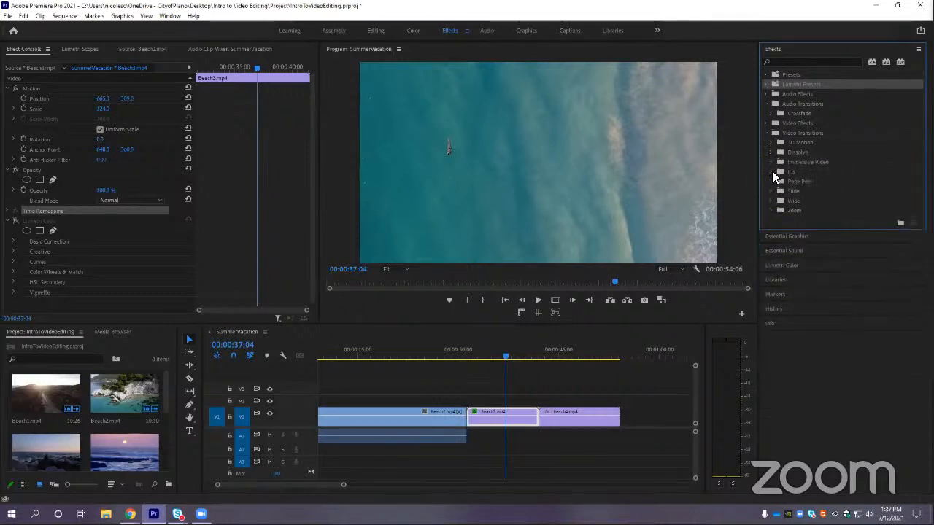
click(766, 134)
click(765, 104)
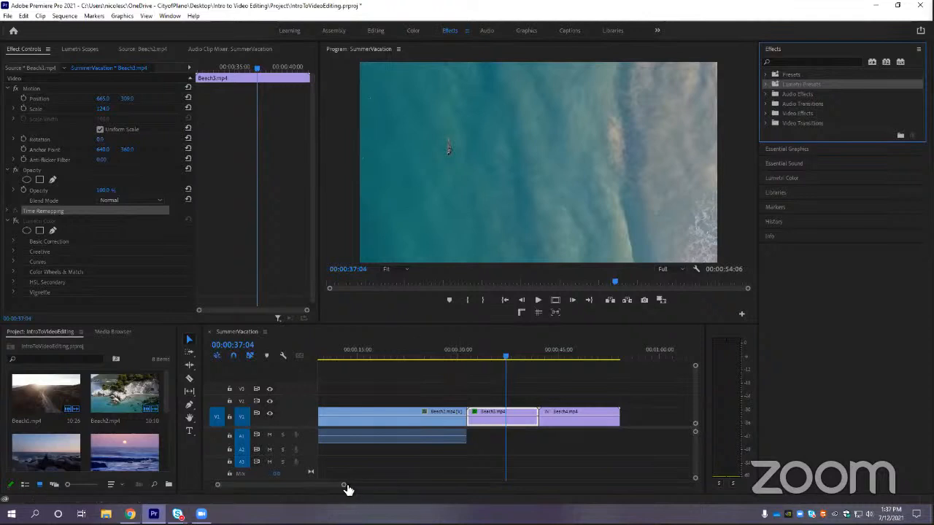
Append the Beach5.mp4 clip directly after Beach4.mp4 on track V1 of the SummerVacation sequence
mouse_move(345, 485)
mouse_down()
mouse_move(363, 486)
mouse_move(351, 485)
mouse_up()
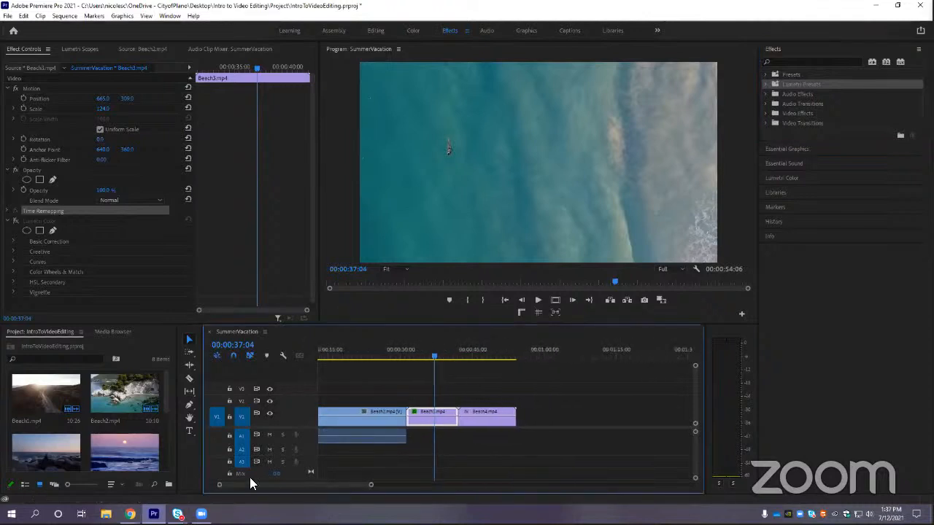
drag(166, 391, 166, 413)
click(35, 400)
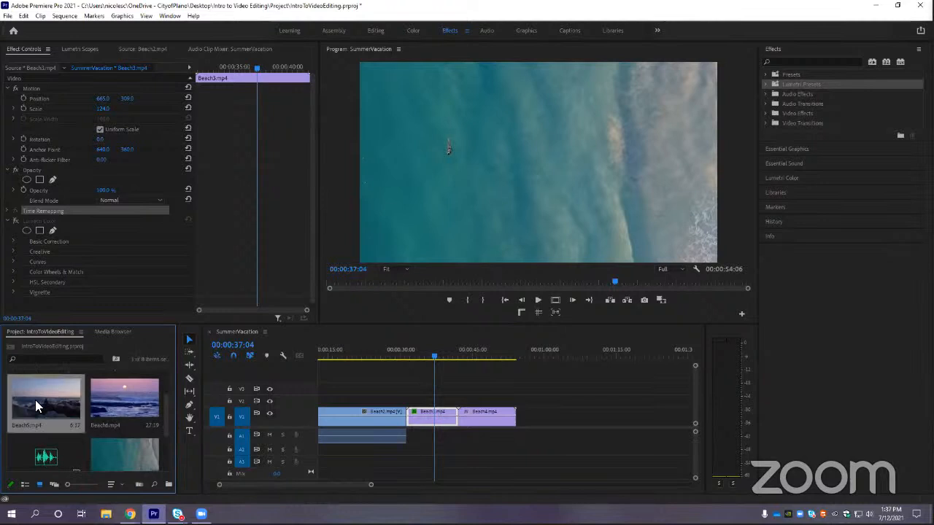
drag(35, 399, 518, 423)
drag(371, 485, 331, 483)
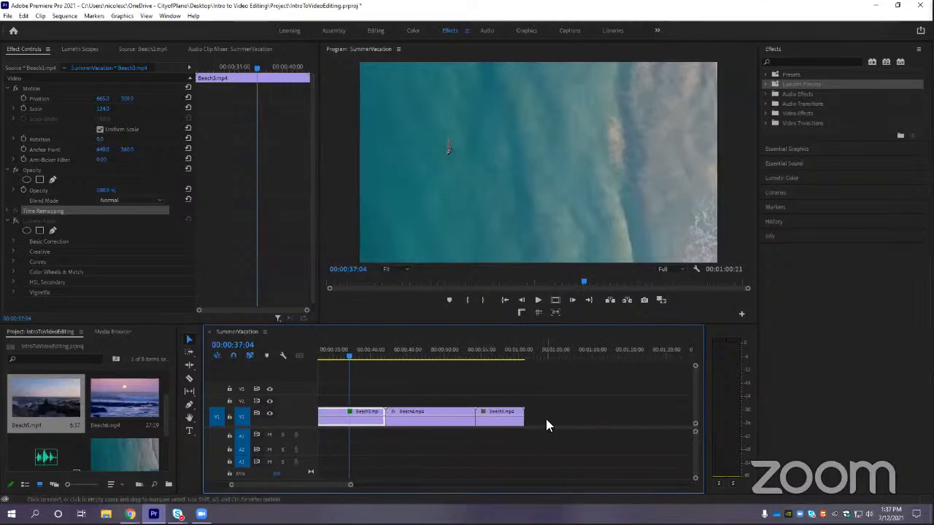
Scrub from the Beach3.mp4 clip to 00:00:58:14 to preview the added footage, and select the Beach5.mp4 clip
click(375, 356)
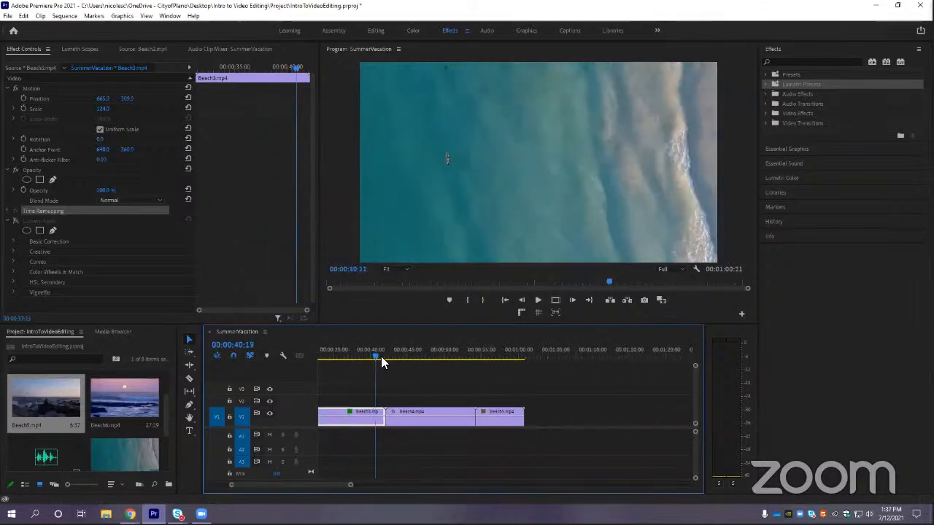
drag(380, 356, 508, 356)
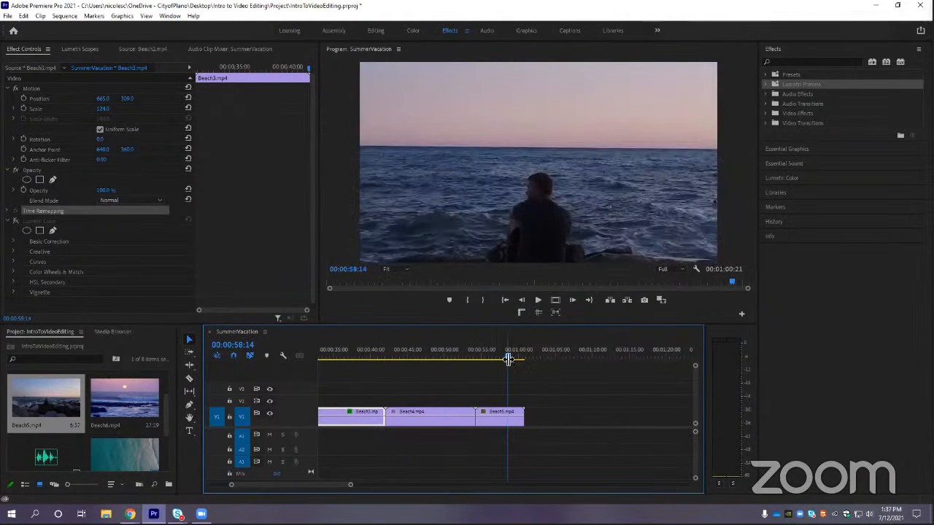
click(495, 419)
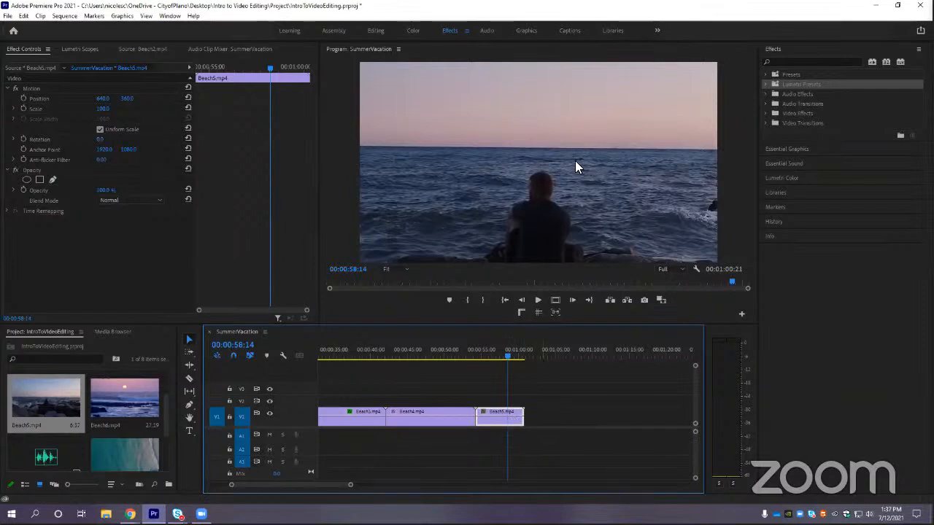
Apply the Cross Dissolve video transition at the cut between Beach4.mp4 and Beach5.mp4, accepting repeated frames
click(765, 125)
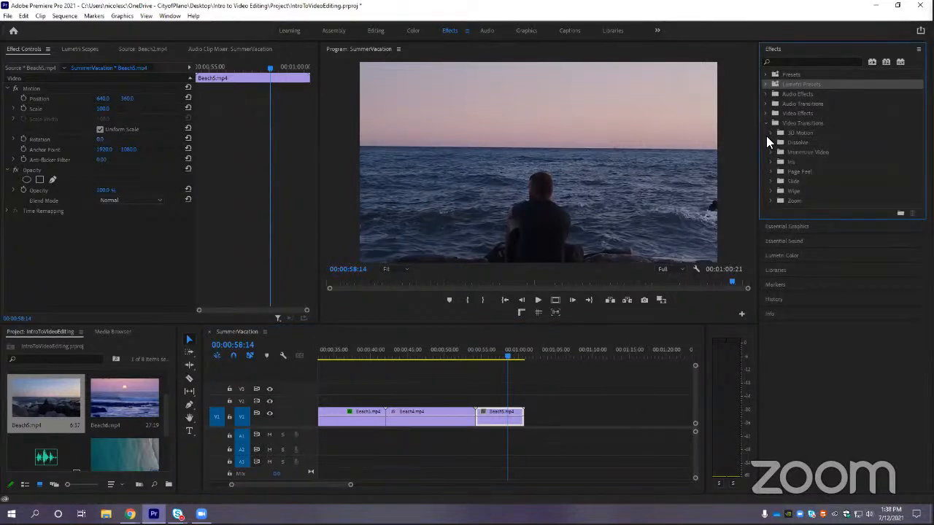
click(767, 141)
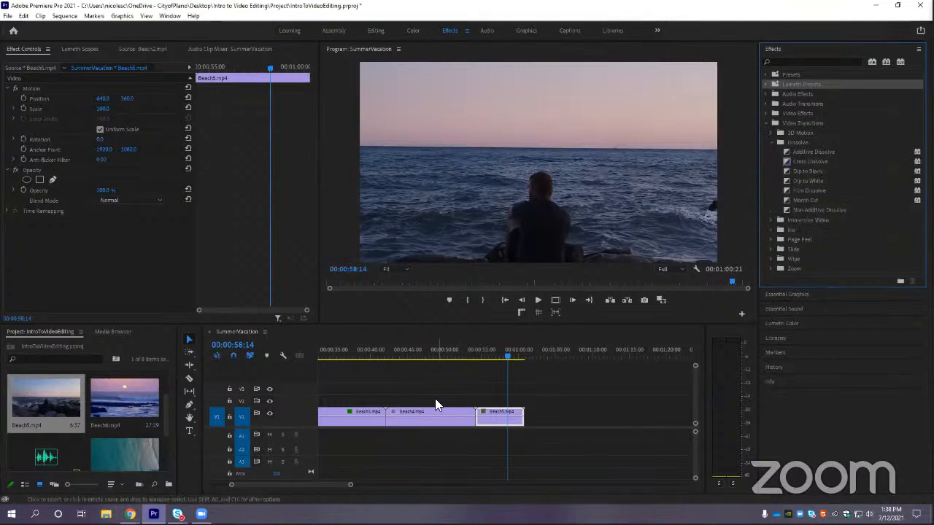
drag(348, 485, 323, 484)
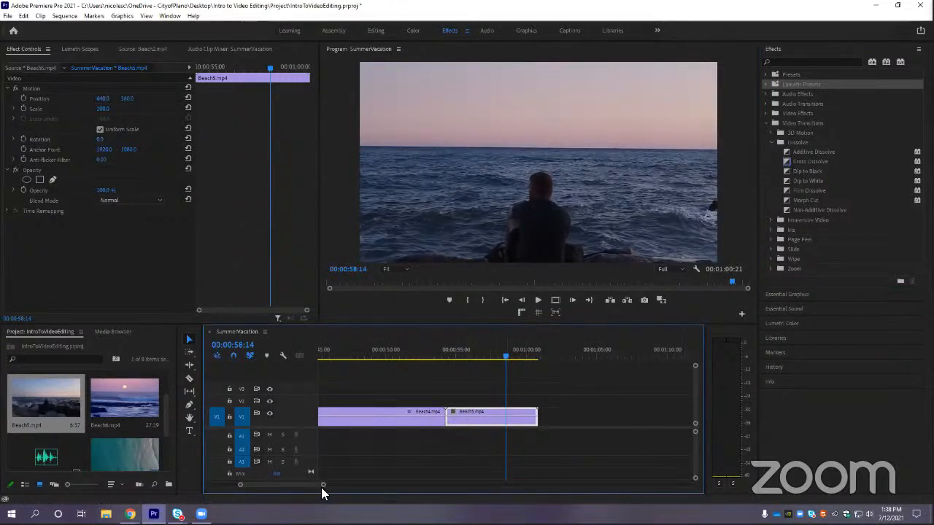
drag(323, 485, 315, 484)
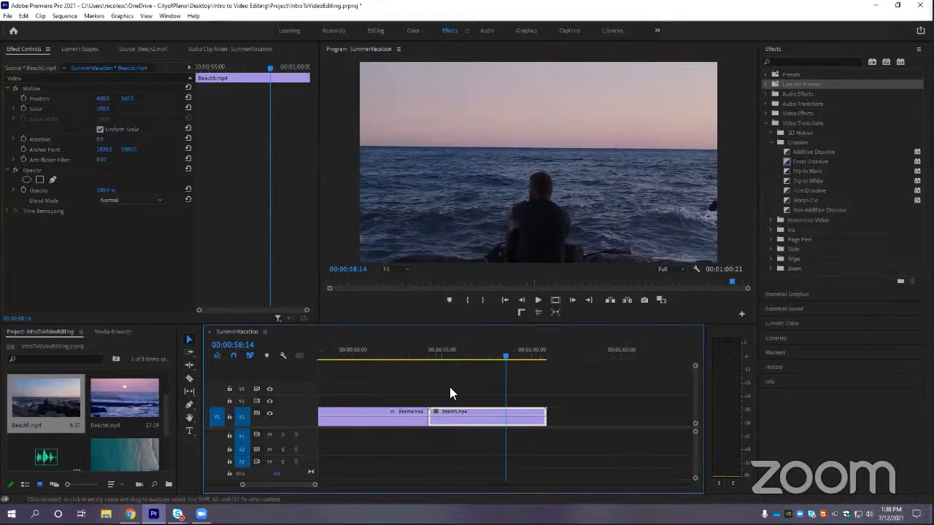
drag(505, 363, 418, 358)
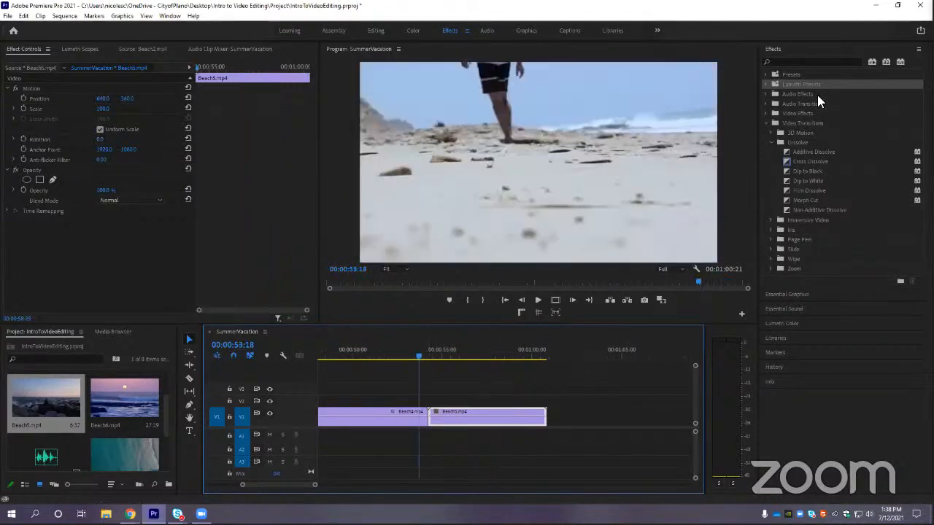
drag(804, 161, 426, 417)
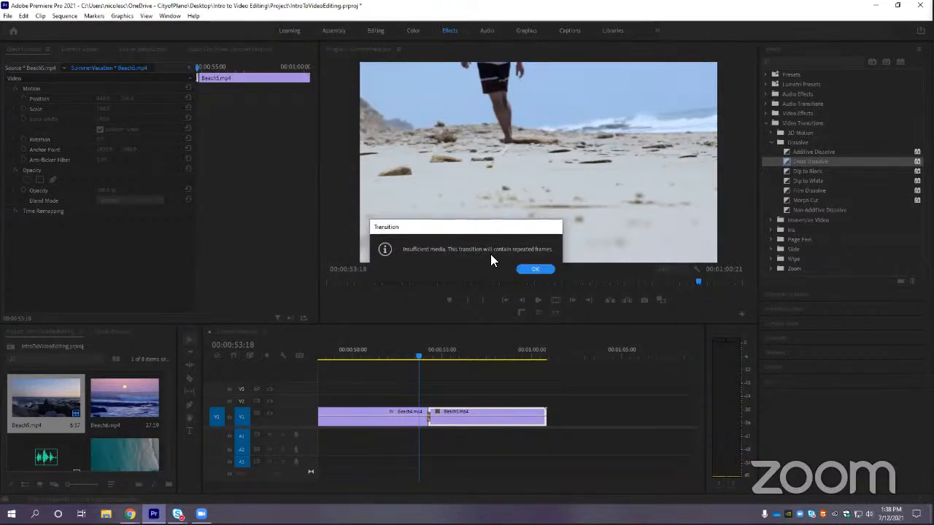
click(534, 268)
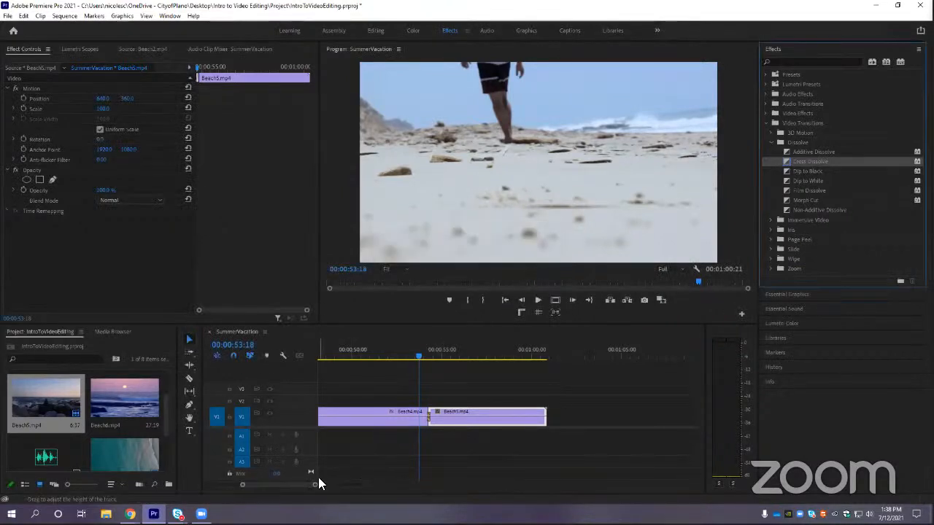
Place the playhead just before the Cross Dissolve, at 00:00:54:01, and select the transition to inspect its settings
drag(316, 484, 293, 489)
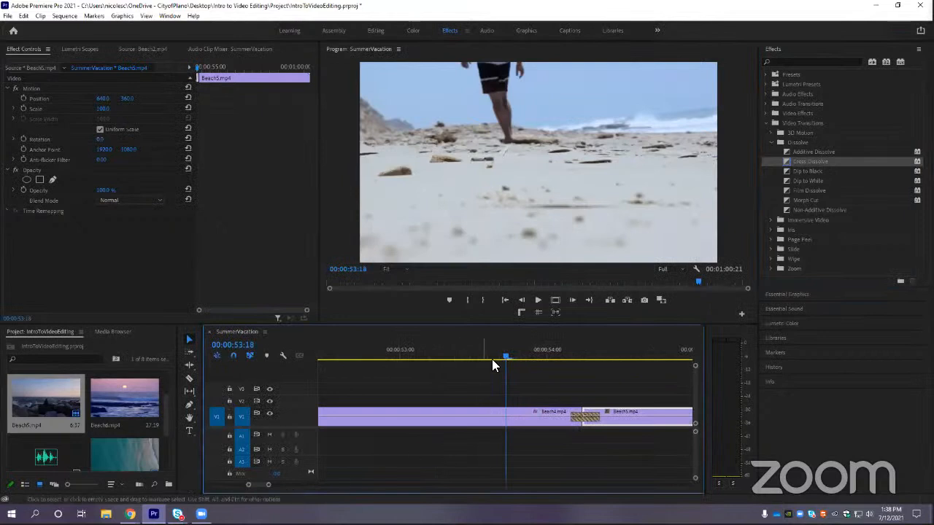
click(547, 357)
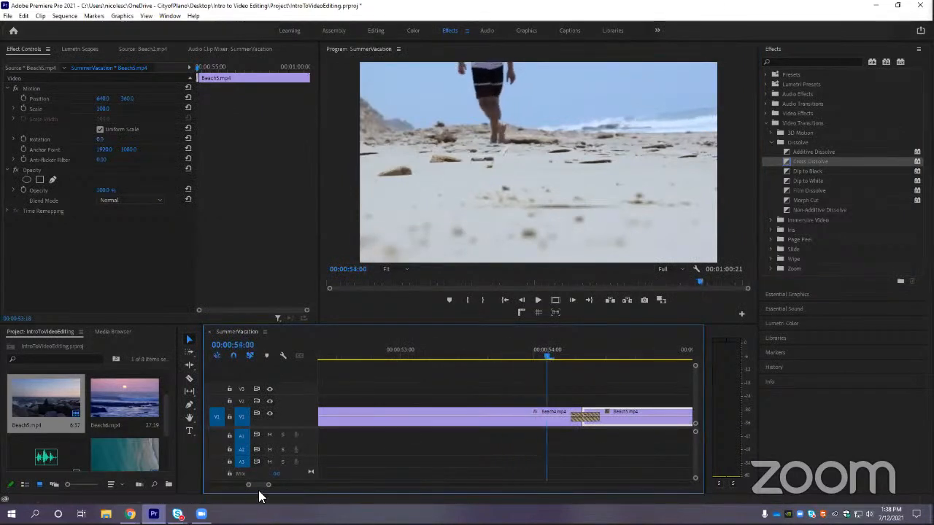
drag(268, 485, 263, 485)
click(515, 356)
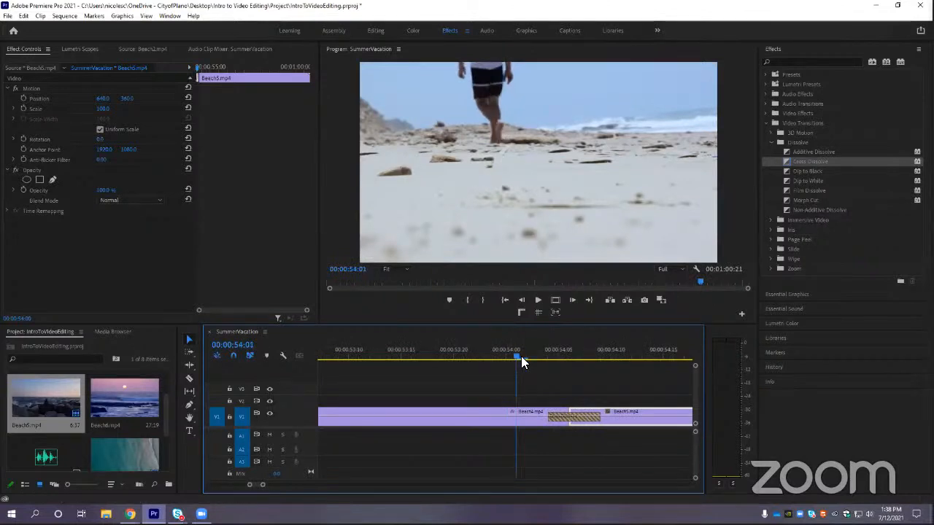
click(581, 418)
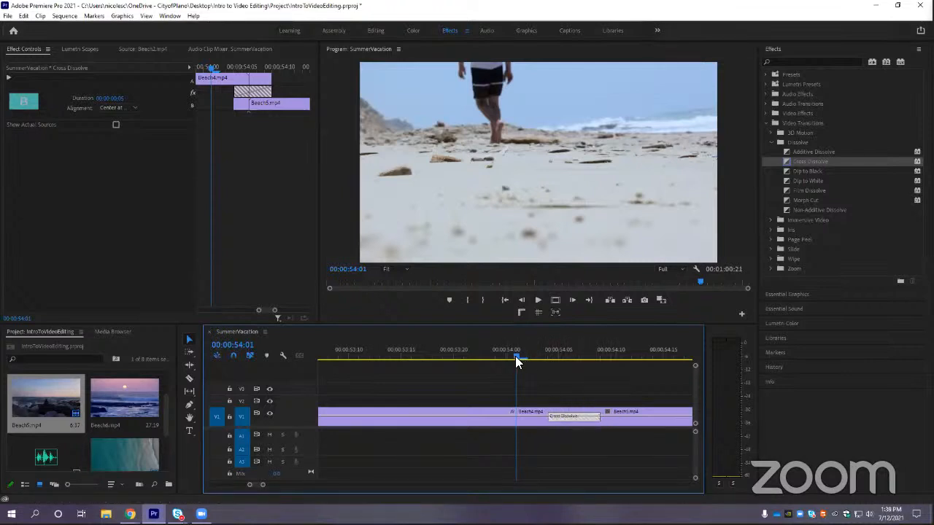
Step forward and back frame by frame through the Cross Dissolve to examine how Beach4.mp4 blends into Beach5.mp4
drag(515, 356, 547, 356)
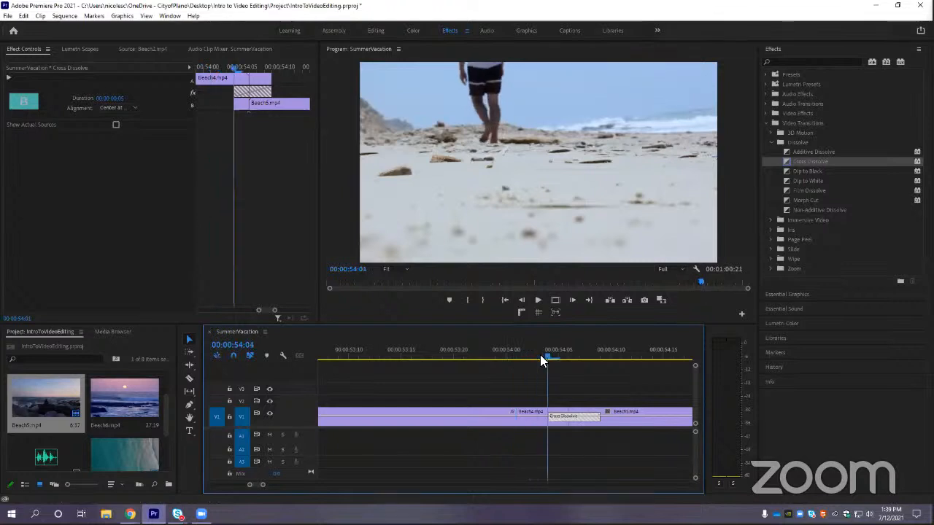
click(573, 302)
click(573, 301)
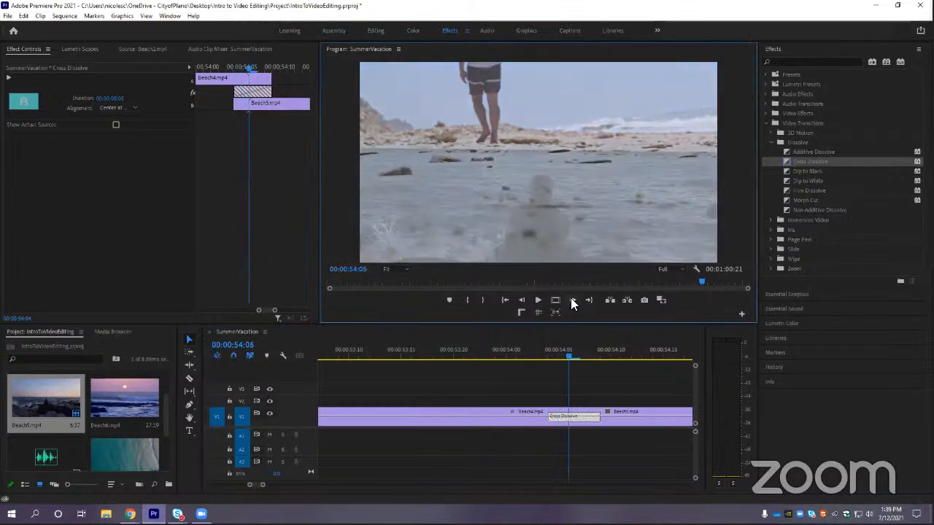
click(573, 302)
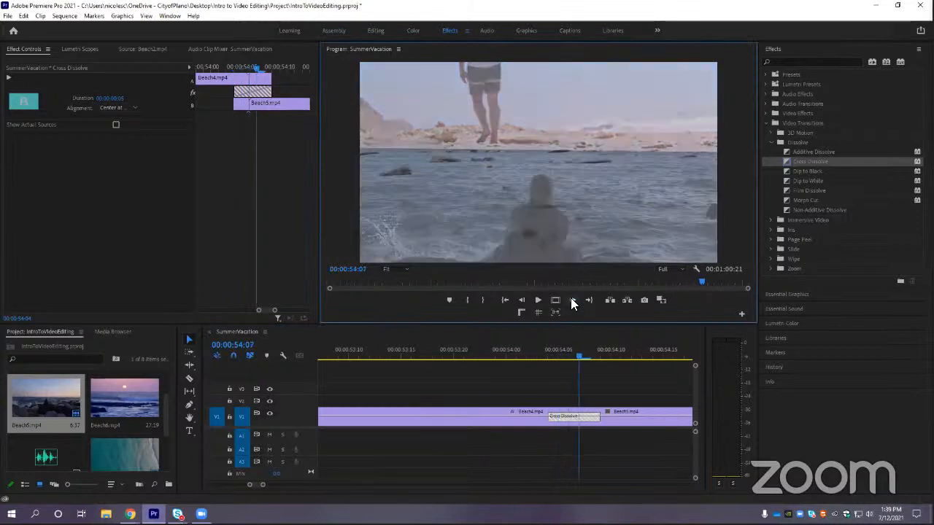
click(523, 301)
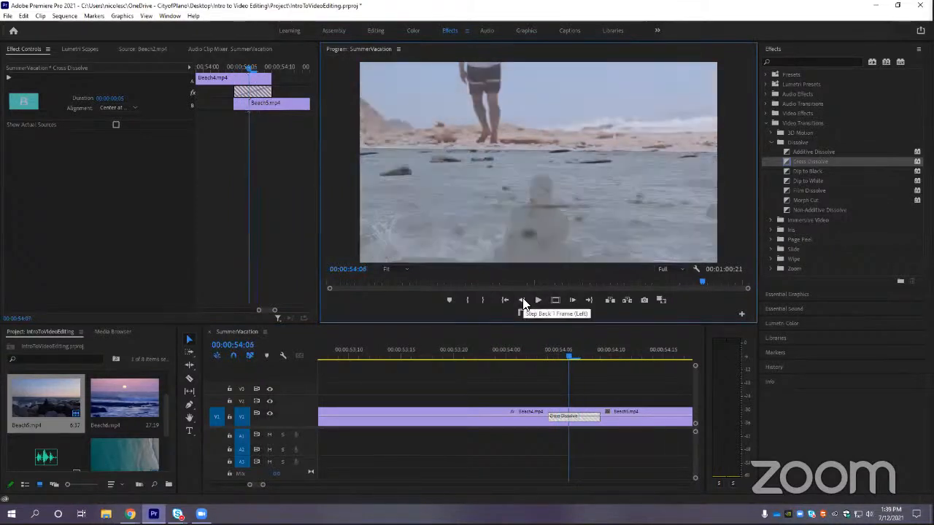
click(523, 301)
click(574, 302)
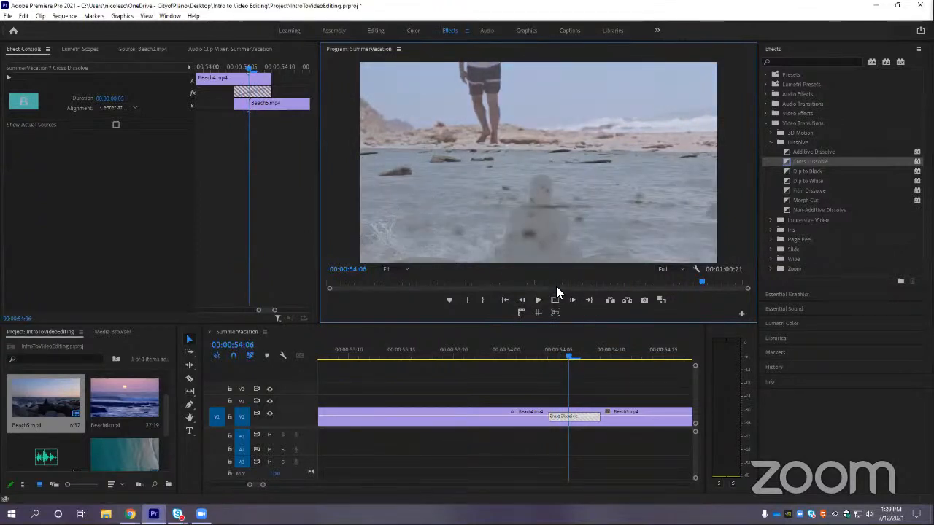
click(522, 301)
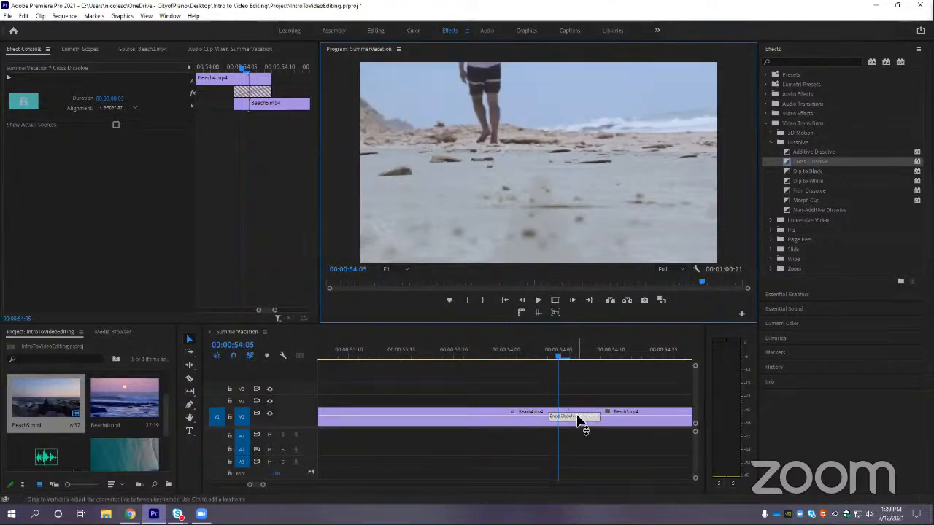
Try to select the Cross Dissolve in the timeline, with the playhead moved to 00:00:54:02
click(577, 419)
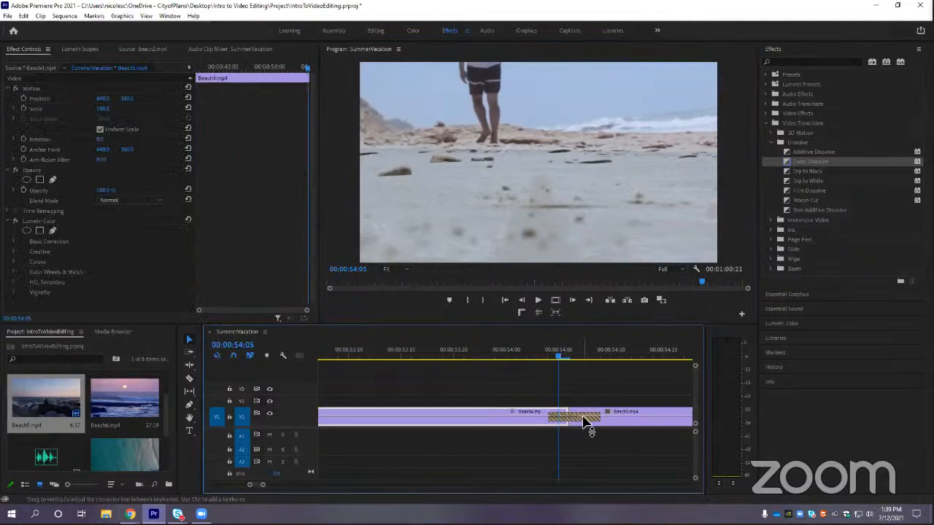
click(584, 420)
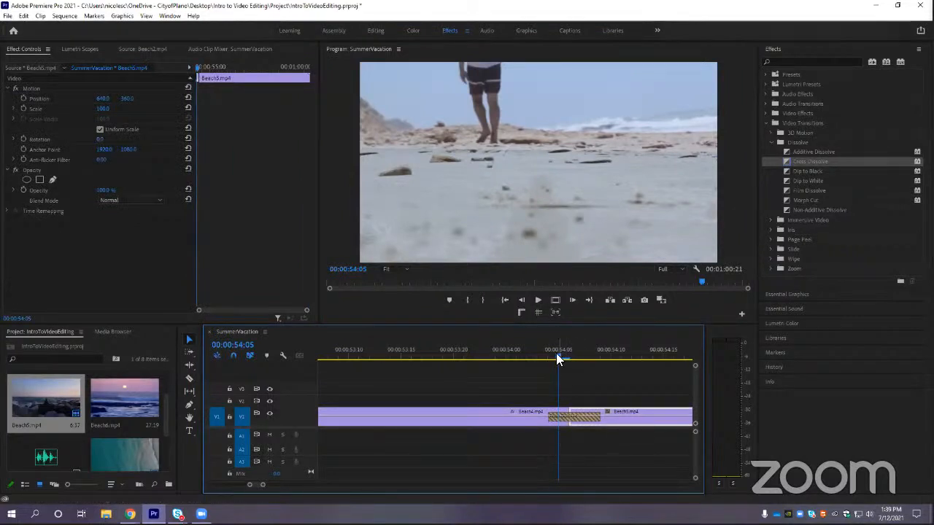
drag(559, 356, 528, 358)
click(563, 424)
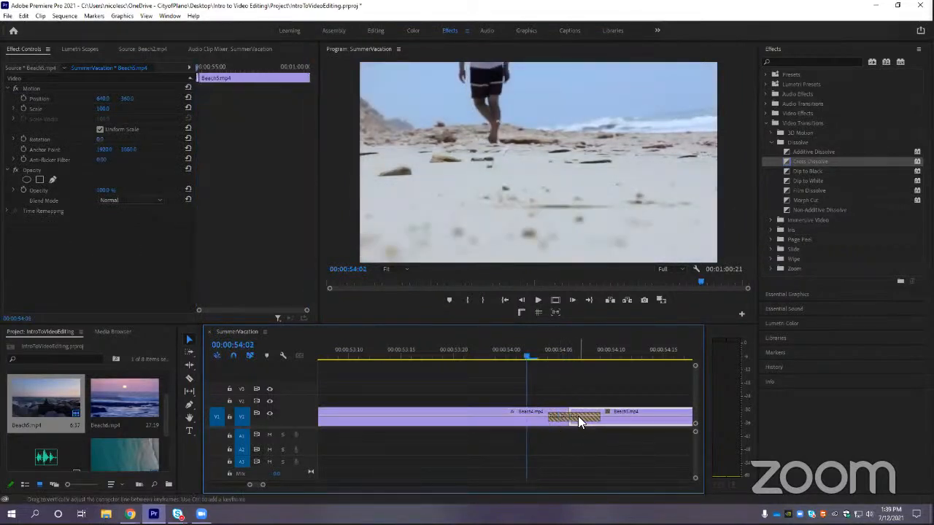
double_click(575, 418)
click(507, 250)
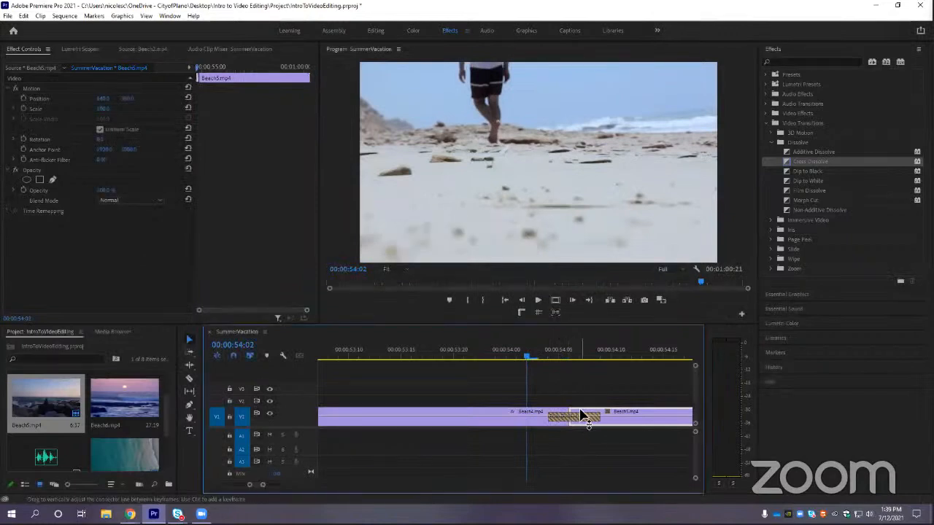
click(584, 420)
key(Delete)
key(ctrl+z)
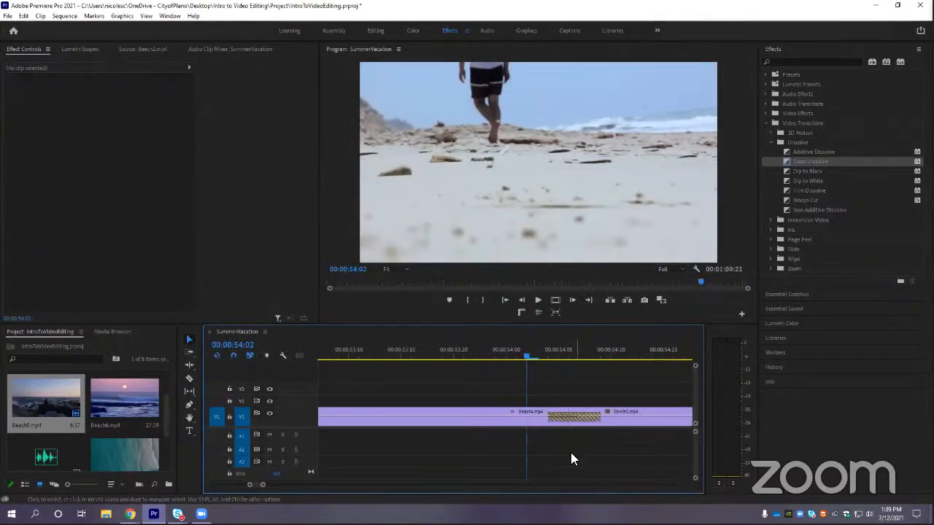
Select the Cross Dissolve between Beach4.mp4 and Beach5.mp4 and clear it from the cut
mouse_move(262, 485)
mouse_down()
mouse_move(284, 484)
mouse_move(260, 485)
mouse_up()
click(563, 421)
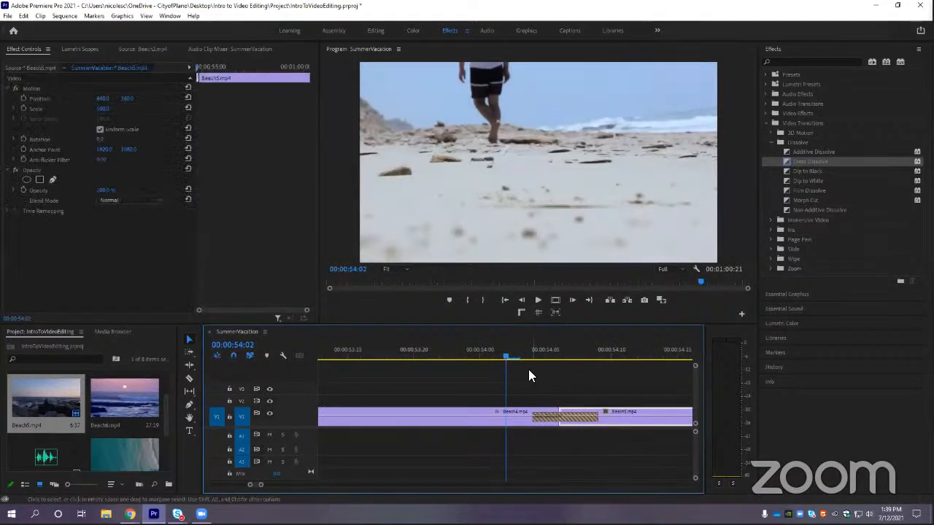
click(189, 340)
click(554, 416)
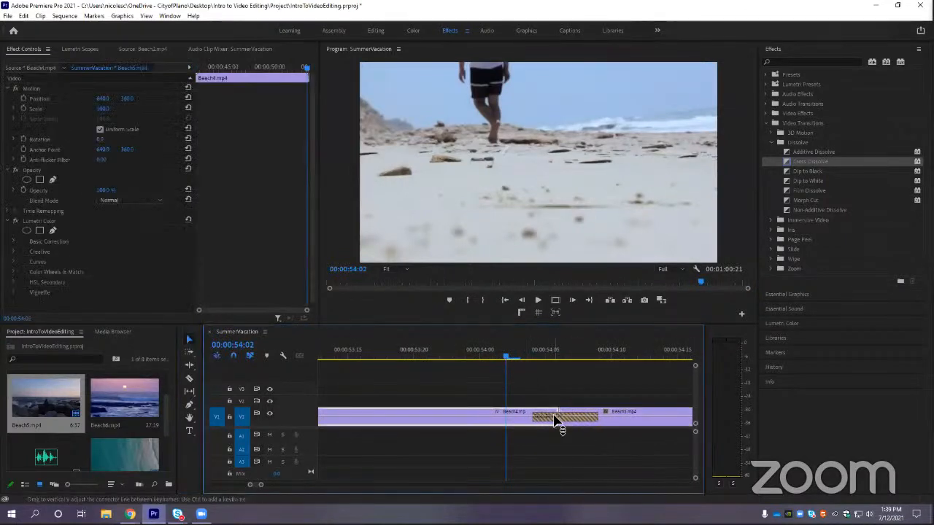
click(567, 418)
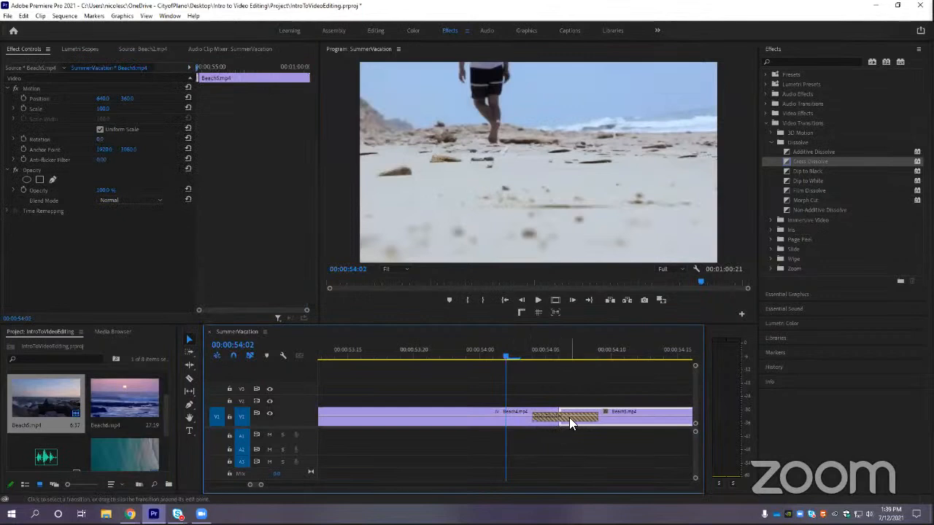
right_click(569, 418)
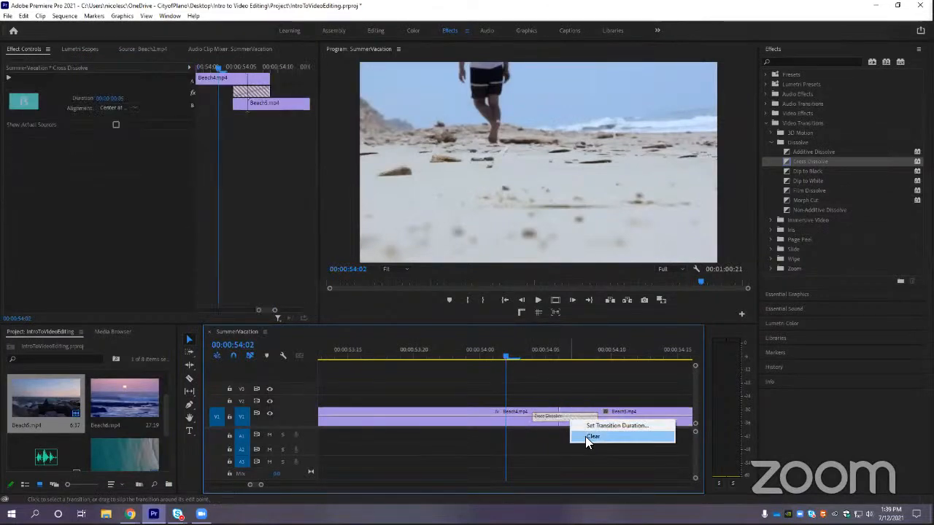
click(263, 484)
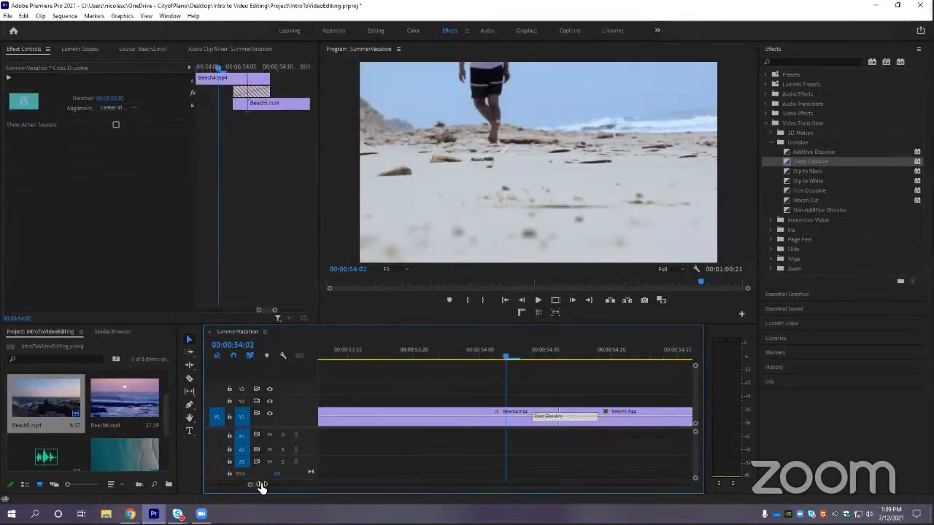
click(552, 417)
right_click(560, 417)
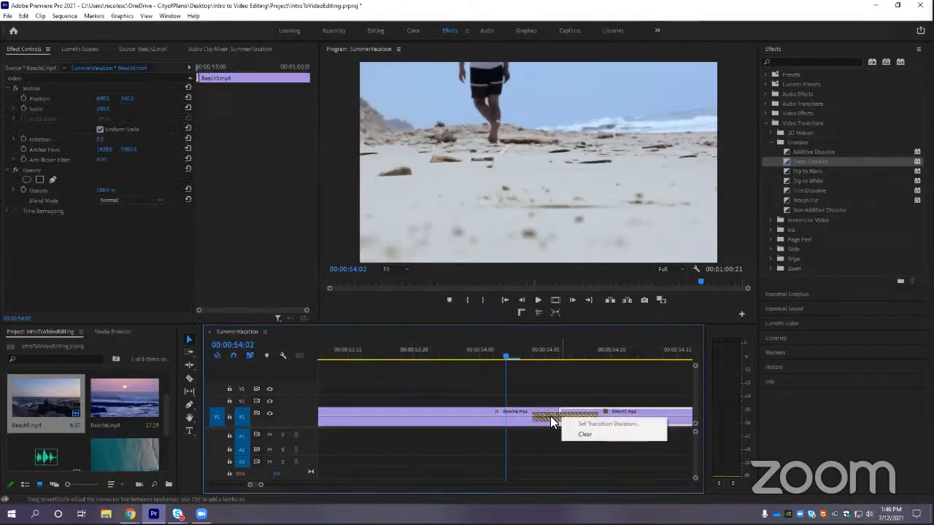
click(562, 417)
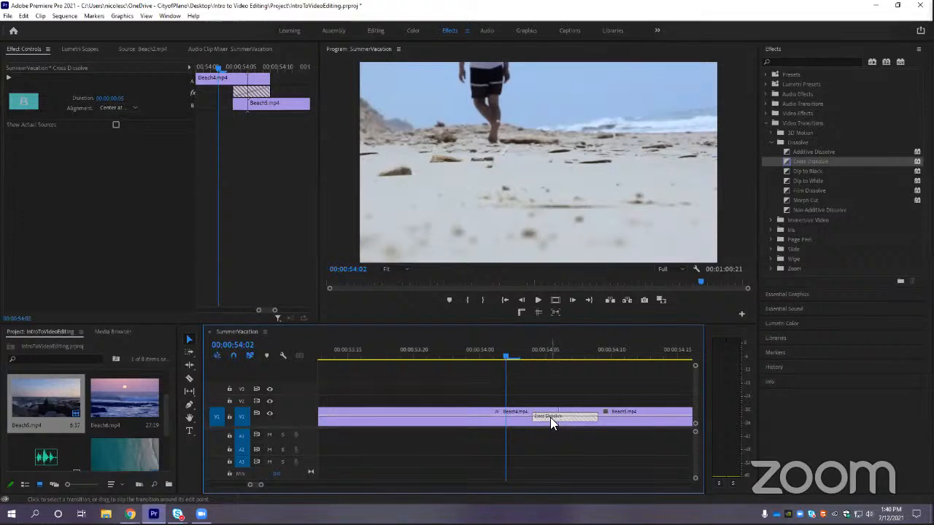
right_click(550, 417)
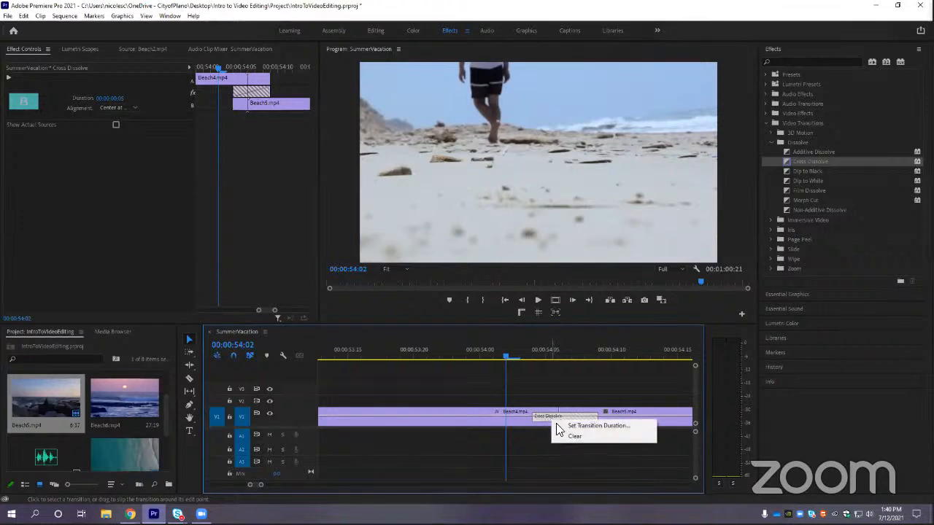
click(563, 434)
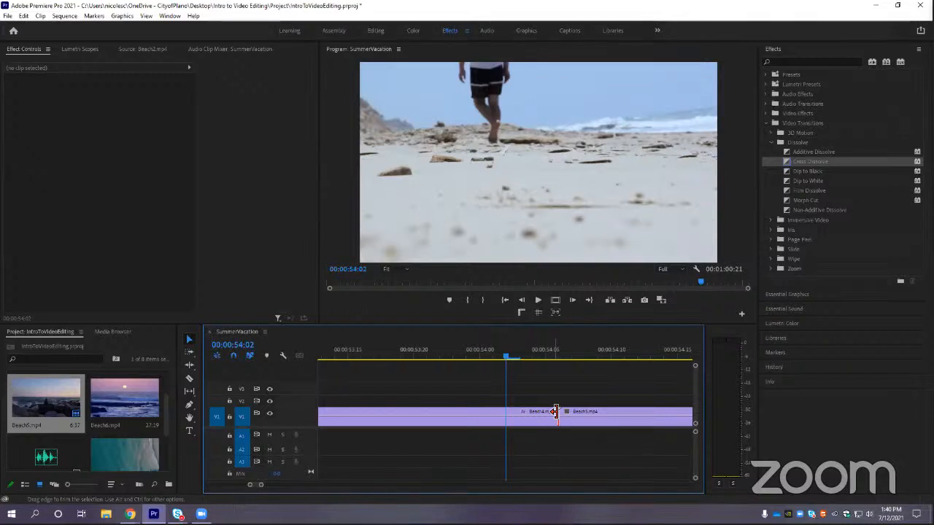
Trim about five frames off the adjoining ends of Beach4.mp4 and Beach5.mp4, closing the gap, and apply Cross Dissolve at their cut
drag(554, 411, 494, 411)
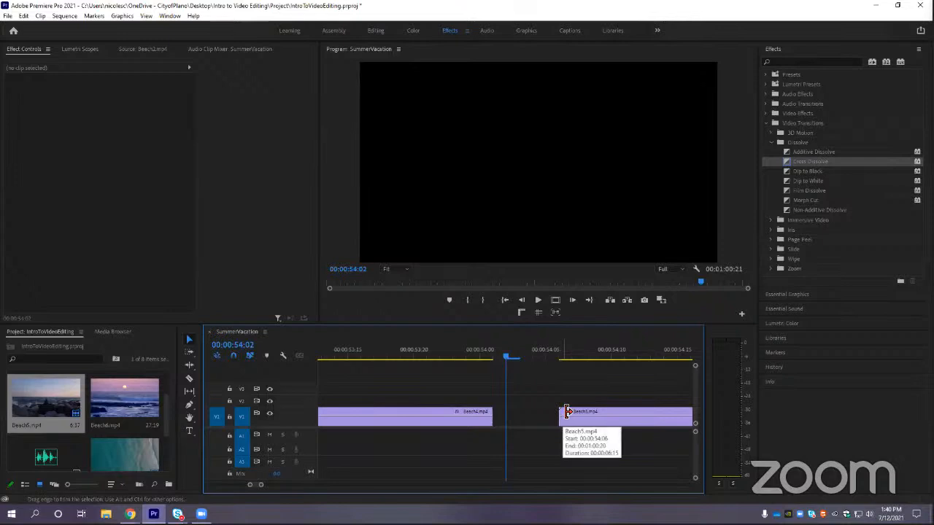
drag(568, 412, 533, 412)
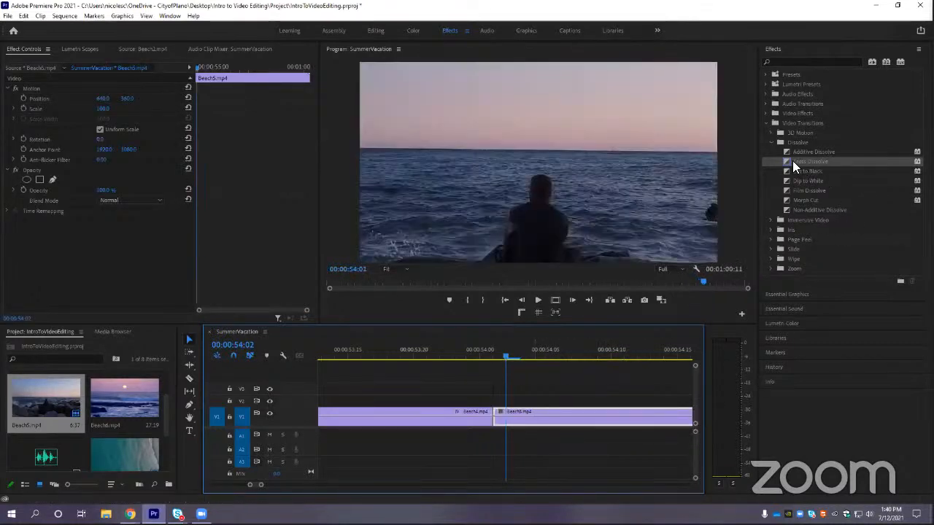
drag(810, 161, 493, 421)
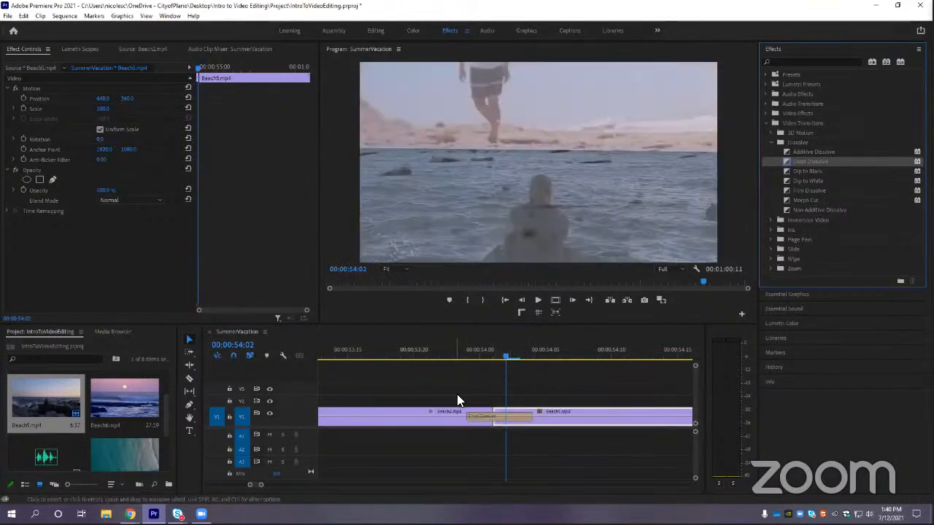
Step frame by frame forward and back through the new Cross Dissolve from 00:00:53:24 to examine the blend between the clips
drag(508, 361, 467, 358)
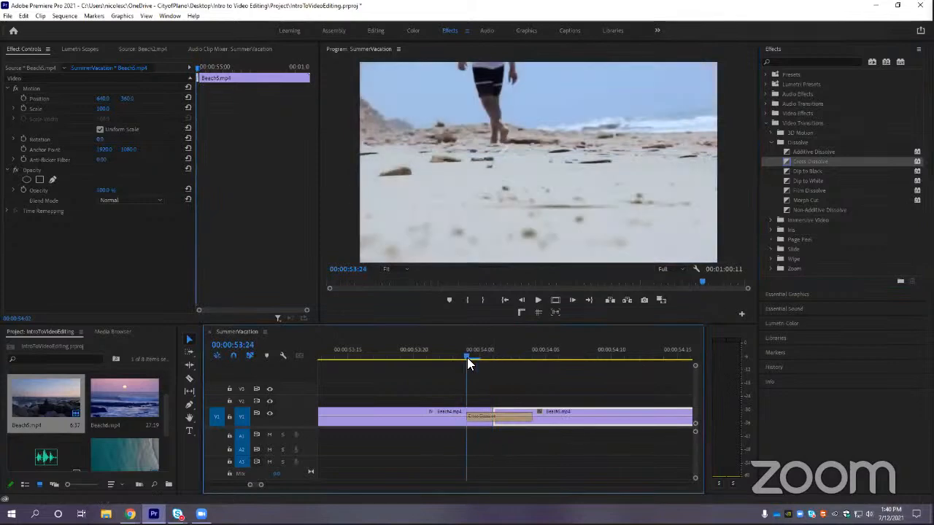
click(572, 301)
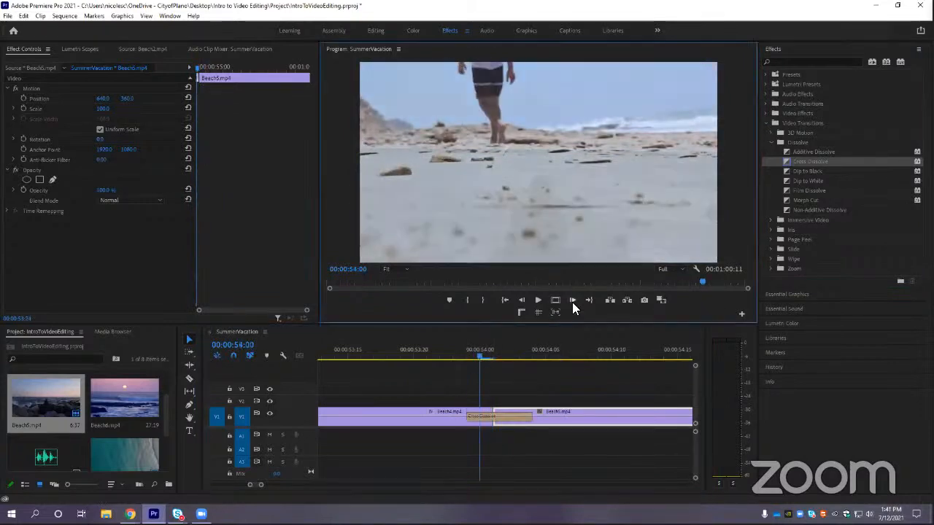
click(572, 301)
click(572, 301)
click(572, 300)
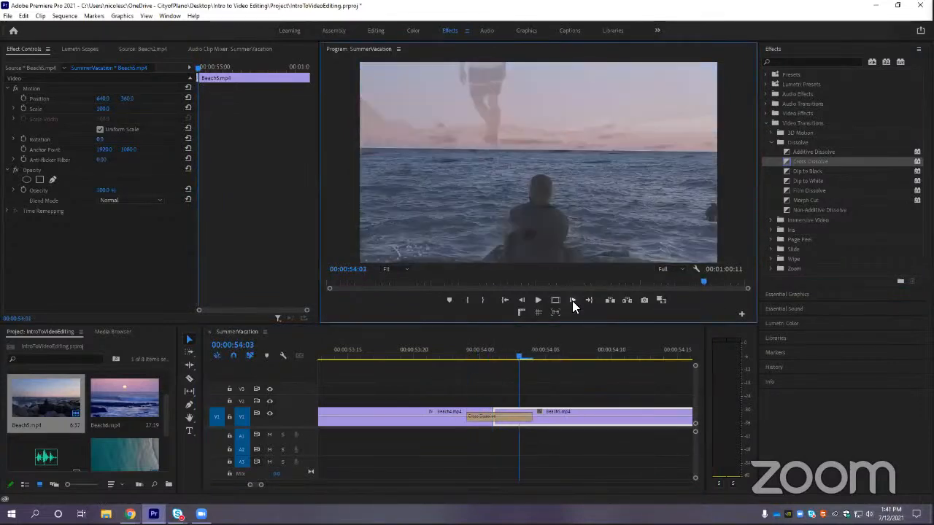
click(572, 301)
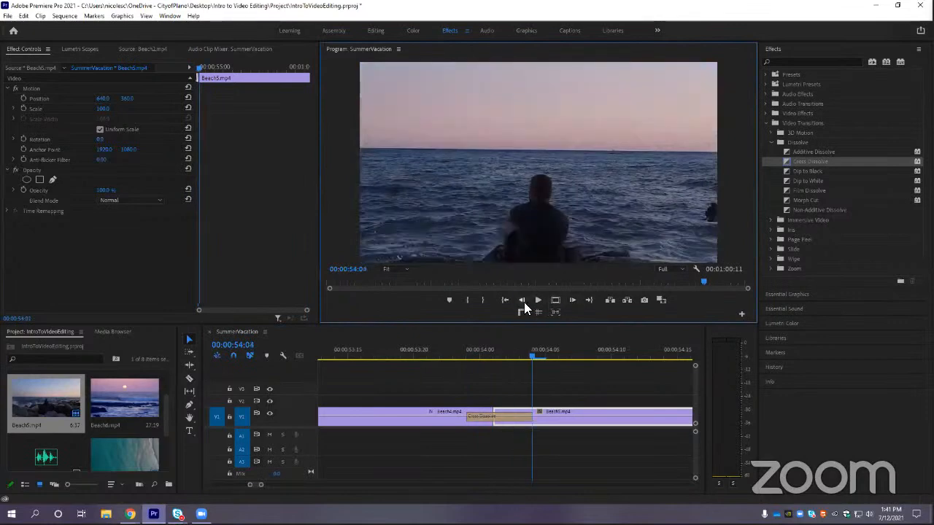
click(523, 300)
click(523, 301)
click(522, 300)
click(523, 300)
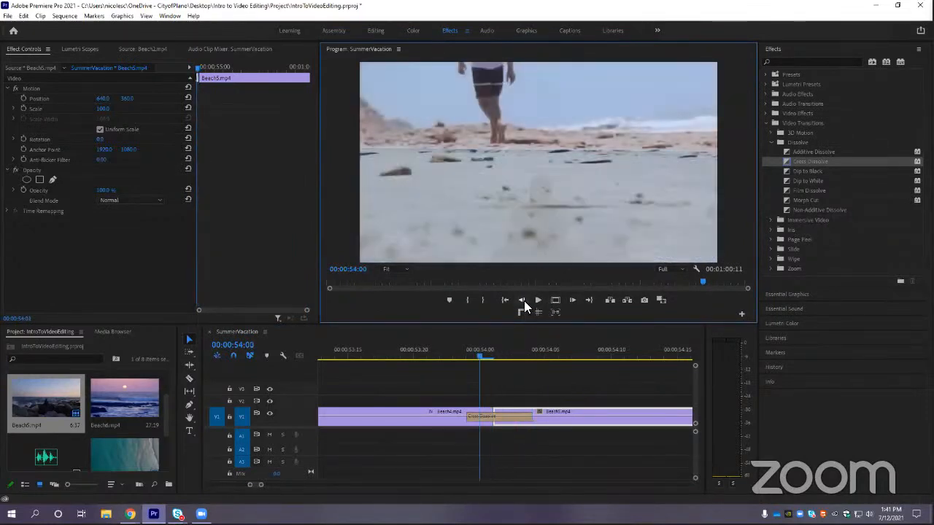
click(577, 302)
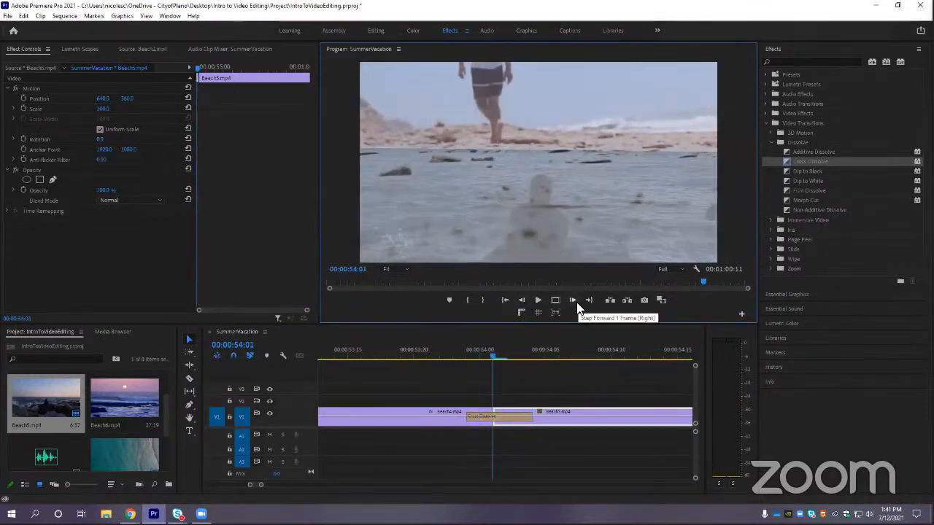
click(576, 302)
click(577, 302)
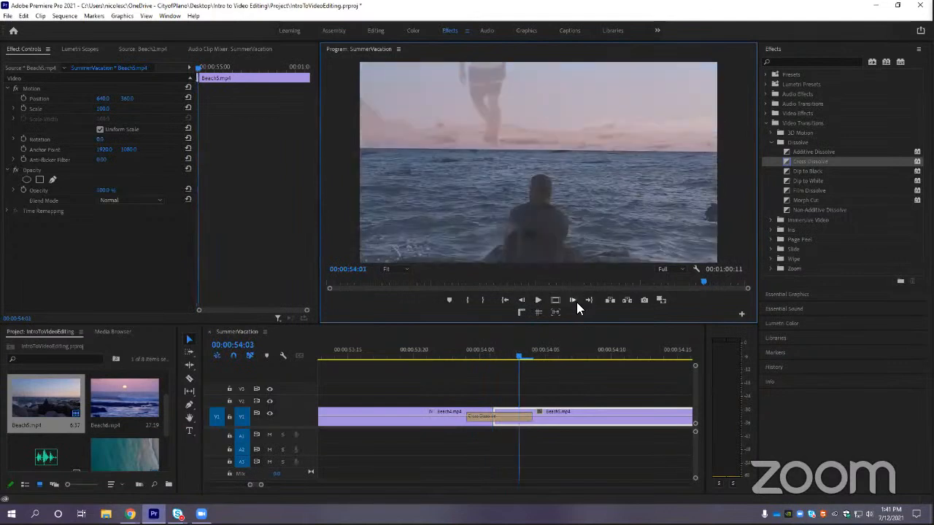
Go to the start of the sequence and move the playhead just past the Cross Dissolve, at 00:00:54:11
click(505, 300)
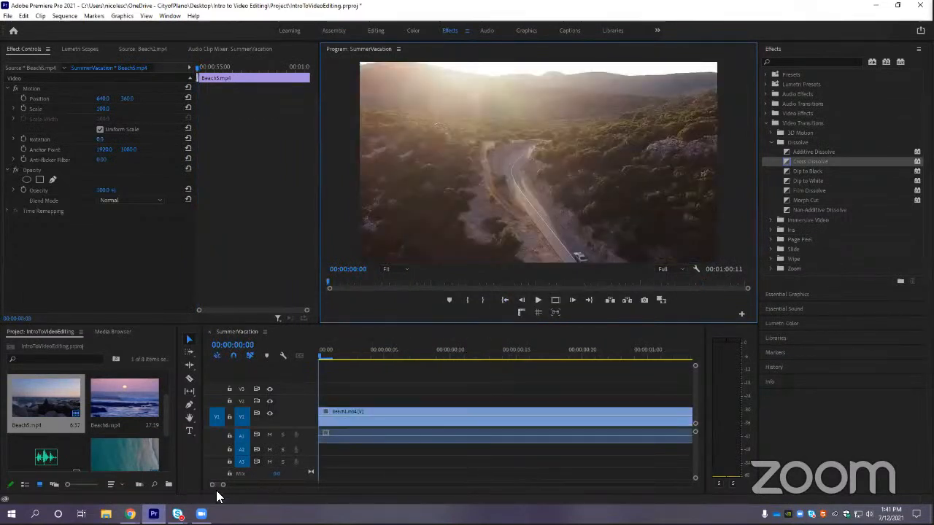
drag(224, 487, 389, 484)
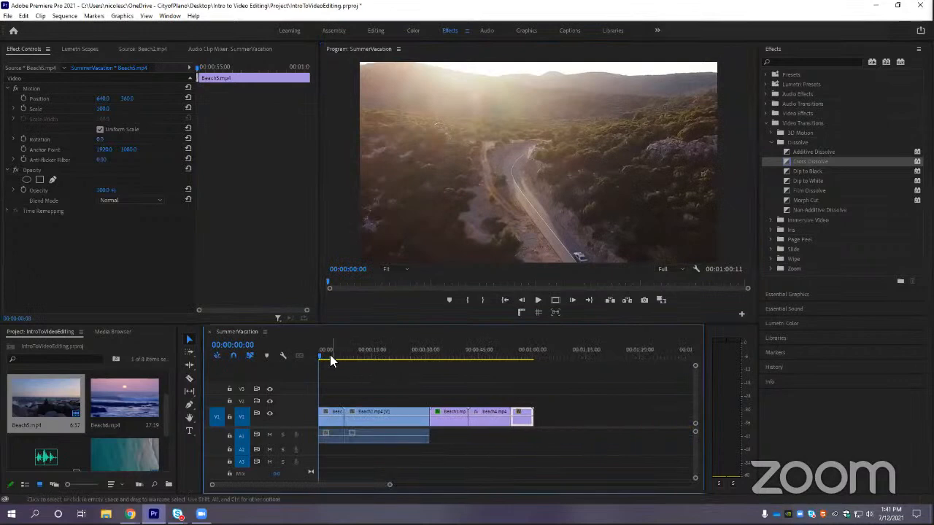
drag(318, 355, 512, 373)
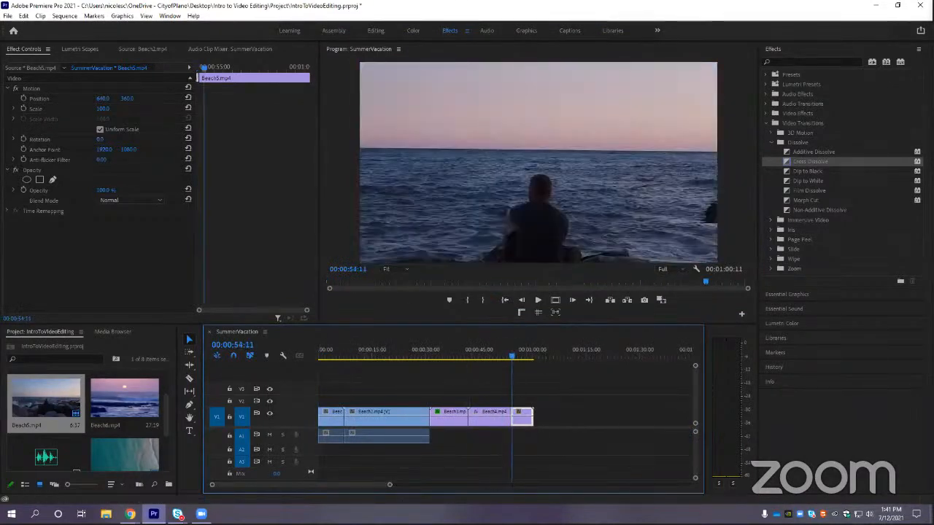
Set the transition duration of the Cross Dissolve between Beach4.mp4 and Beach5.mp4 to 00:00:00:05
drag(389, 485, 305, 482)
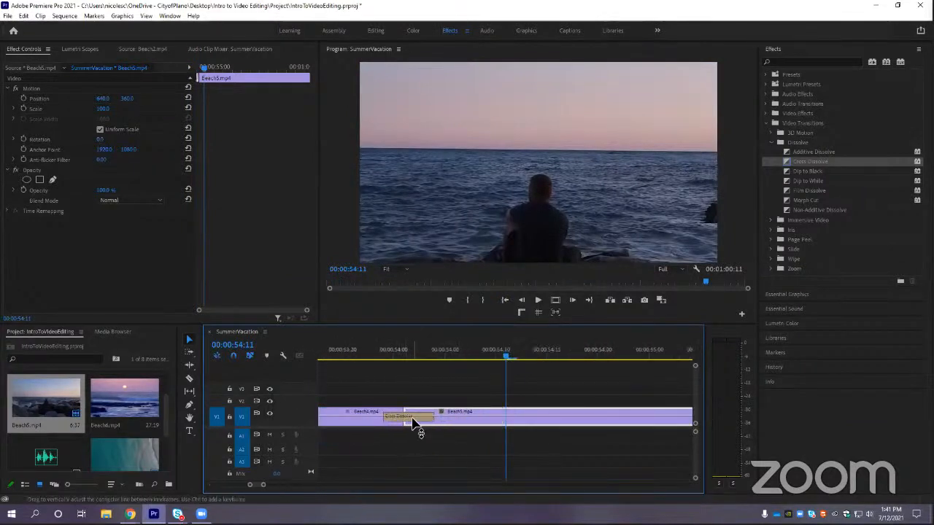
right_click(410, 416)
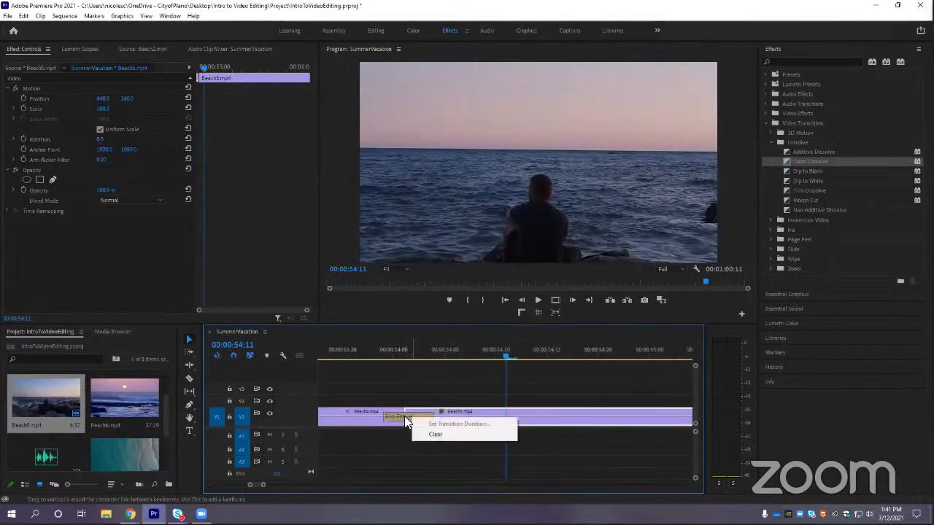
click(397, 414)
click(406, 421)
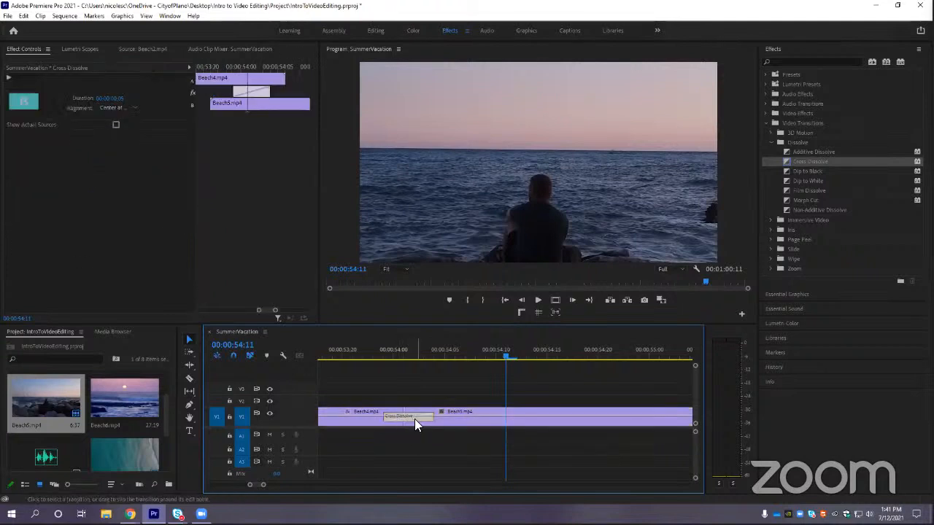
right_click(415, 420)
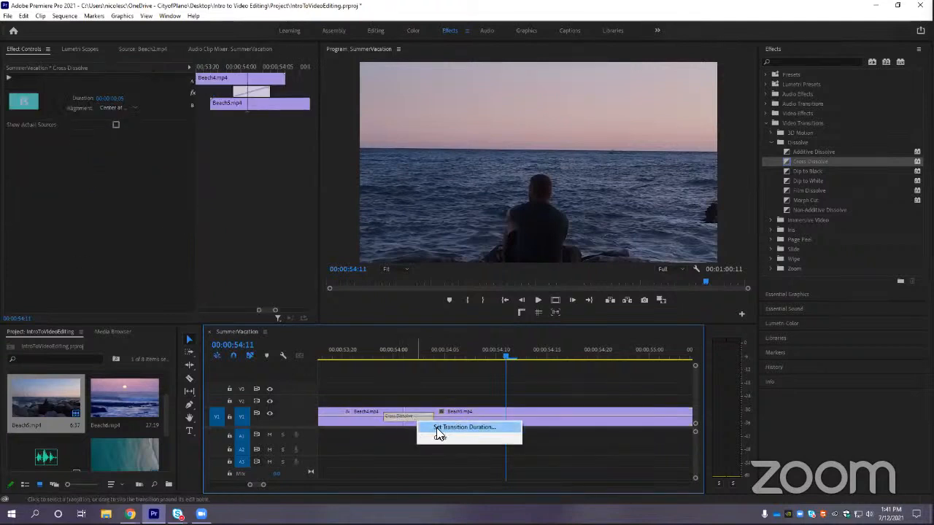
click(438, 427)
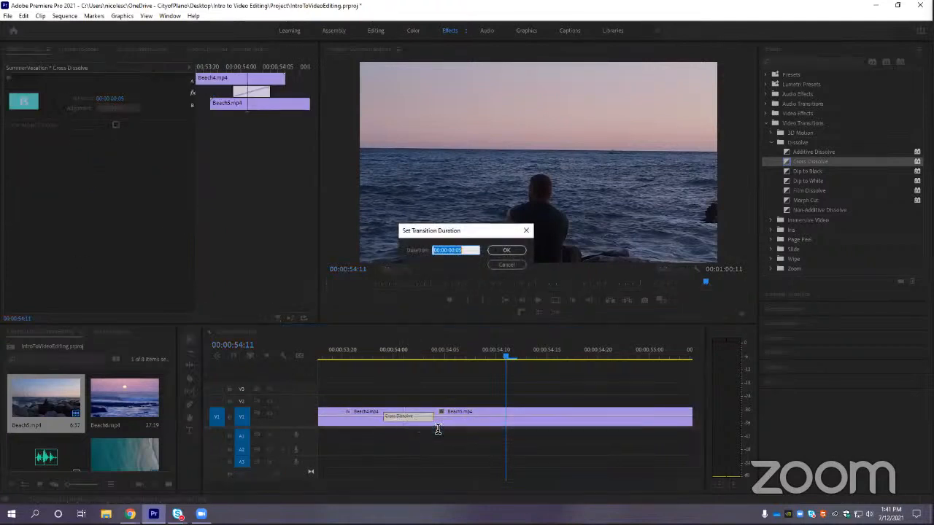
click(467, 252)
text(5)
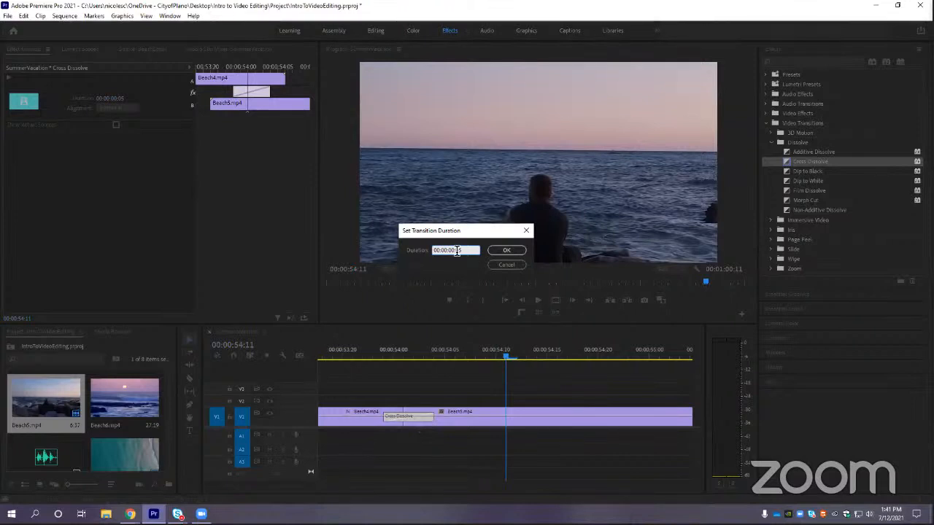
click(506, 250)
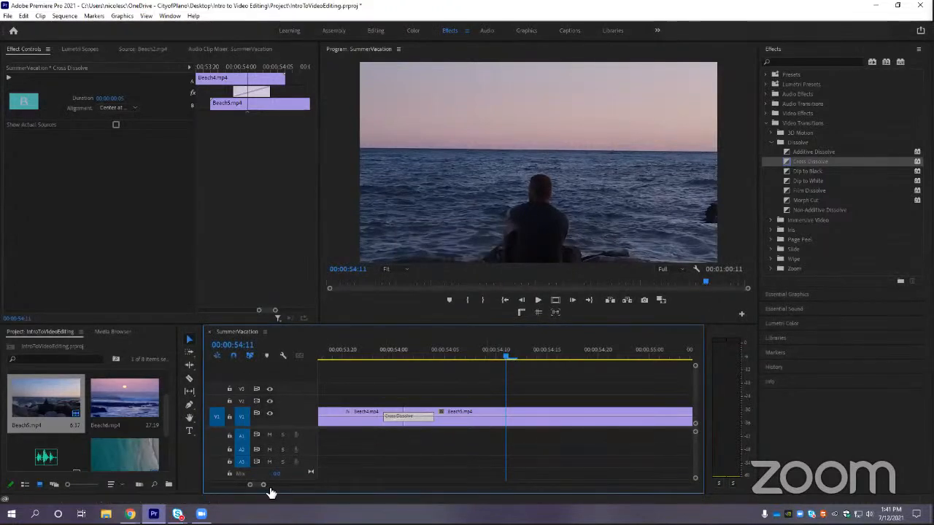
Play the sequence from 00:00:51:01 through the Cross Dissolve to review the transition into Beach5.mp4
drag(263, 484, 315, 484)
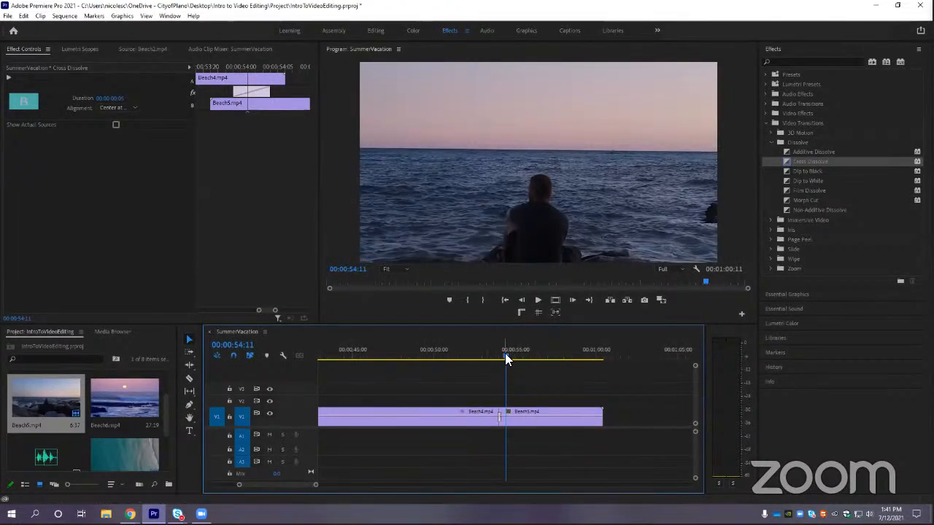
drag(505, 353, 452, 354)
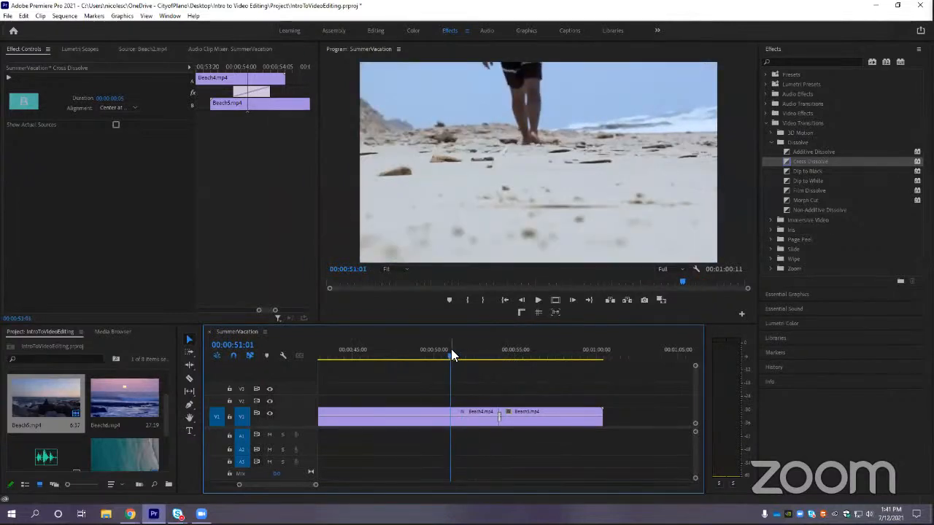
key(space)
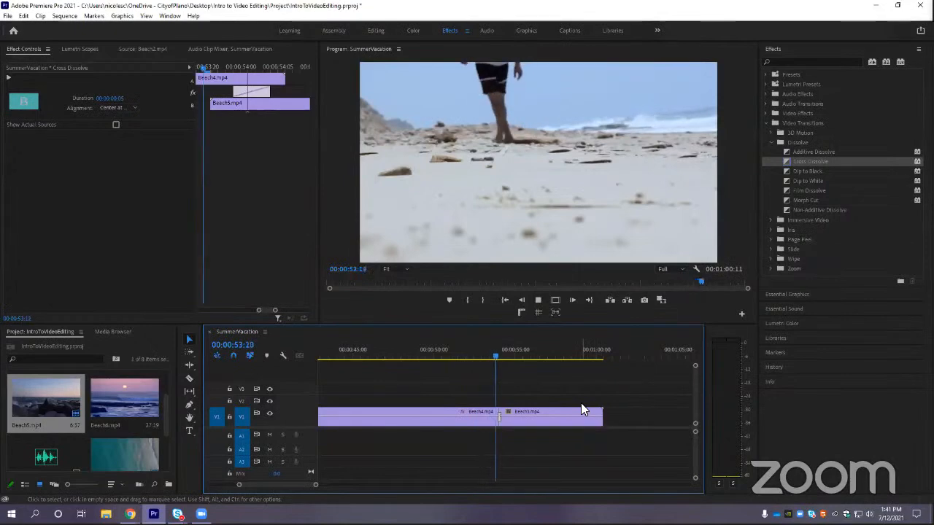
key(space)
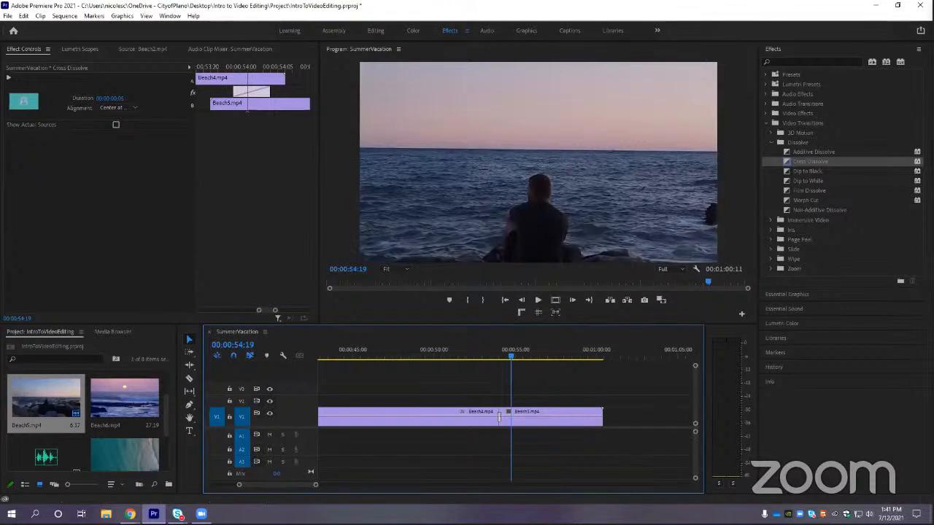
key(ctrl+s)
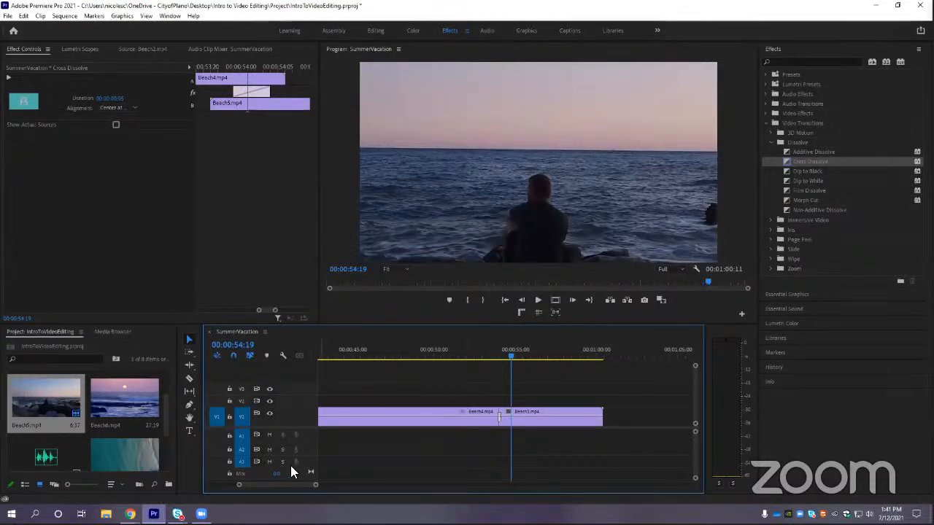
drag(315, 487, 283, 486)
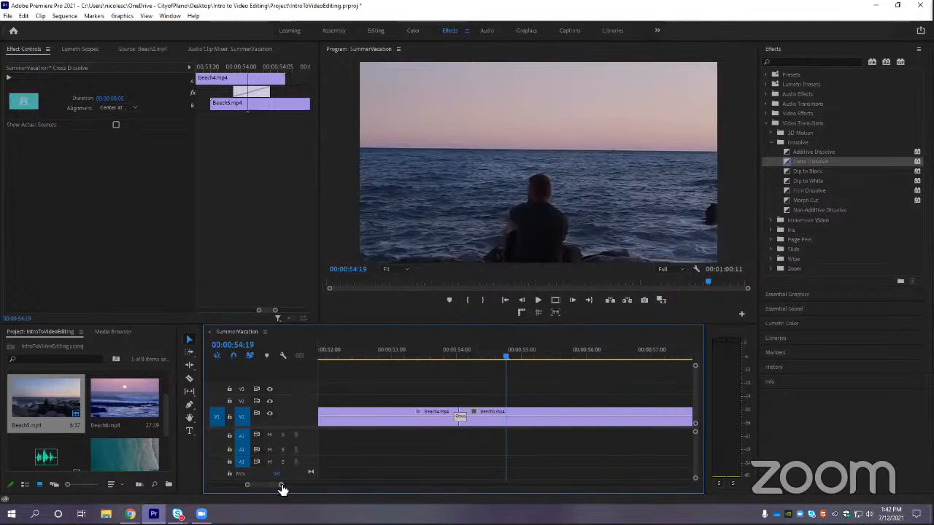
Add Beach6.mp4 to track V1 directly after Beach5.mp4 and move the playhead into it at 00:01:03:07
drag(280, 488, 299, 488)
key(minus)
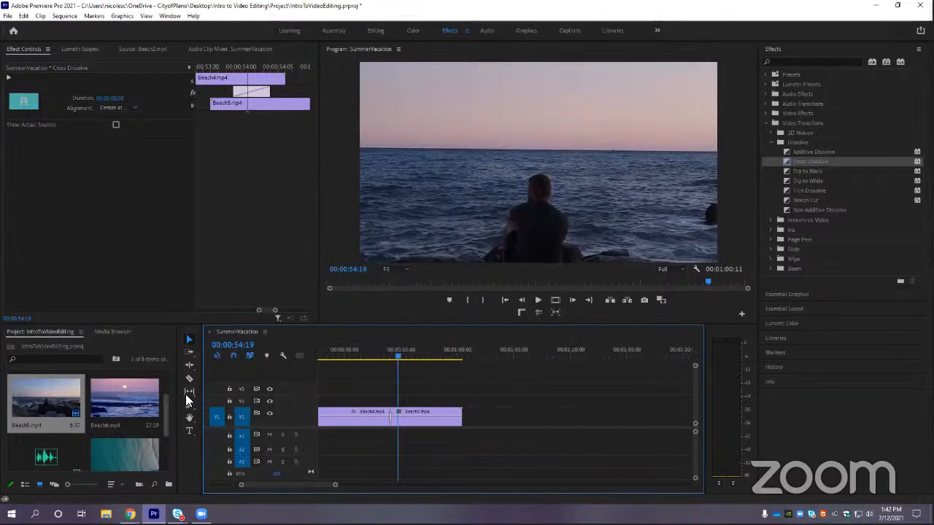
scroll(165, 414, down, 1)
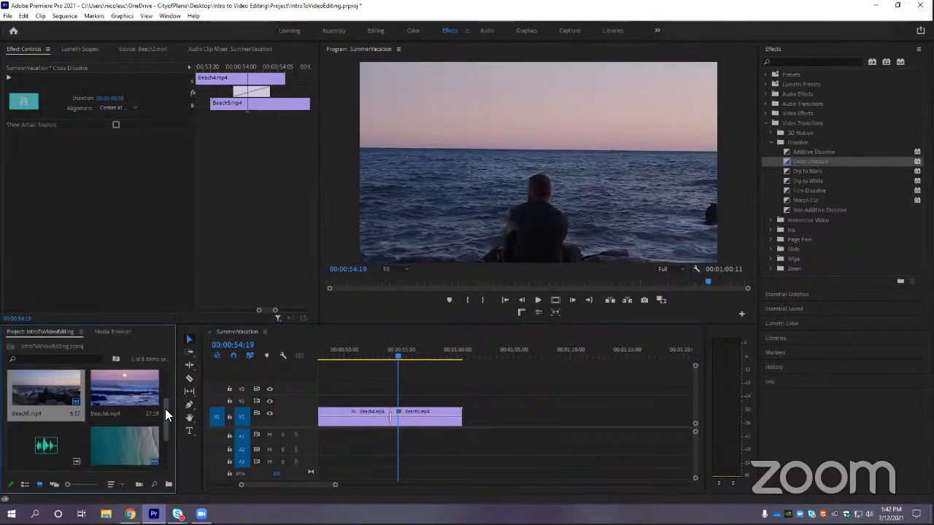
drag(119, 390, 466, 423)
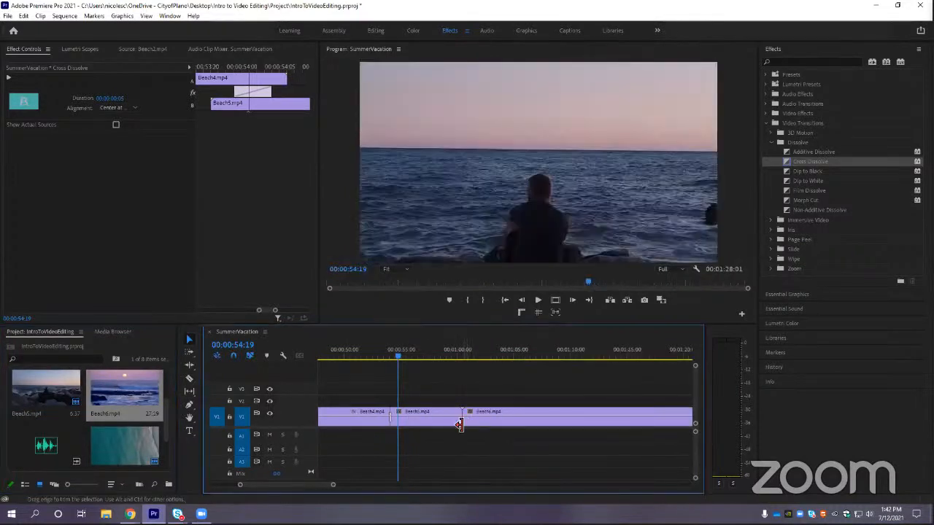
drag(318, 482, 323, 482)
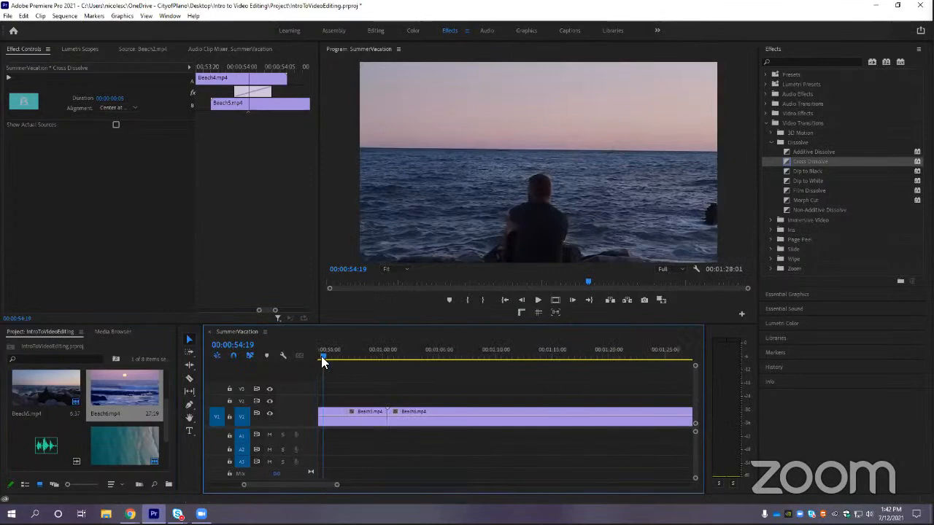
drag(321, 356, 419, 358)
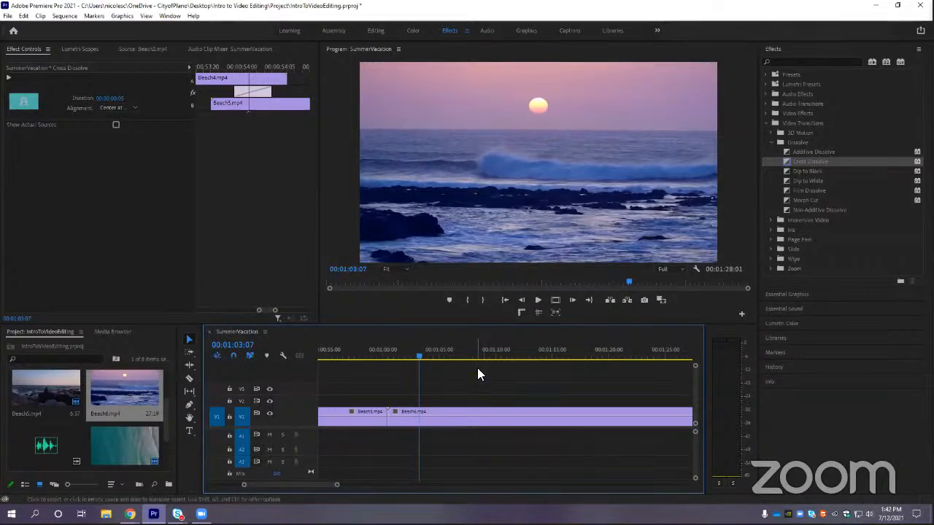
click(464, 424)
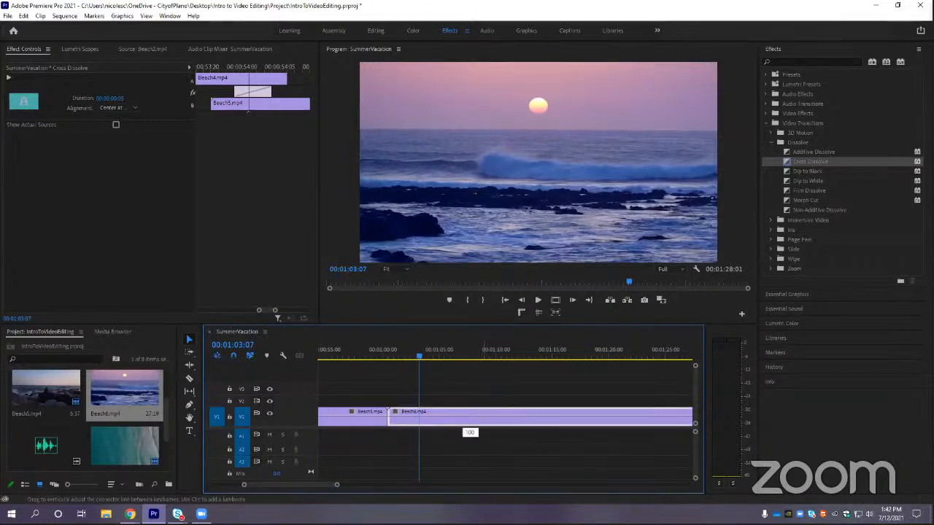
click(448, 416)
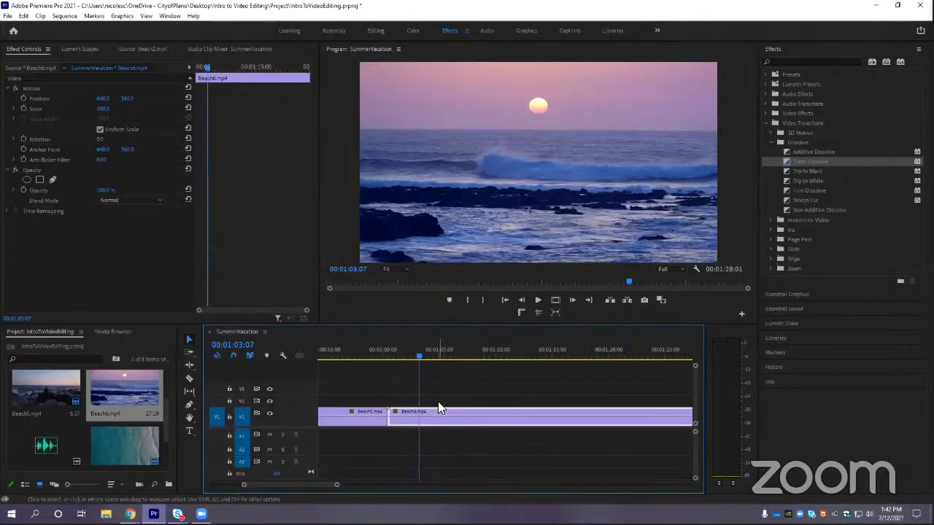
drag(407, 411, 407, 415)
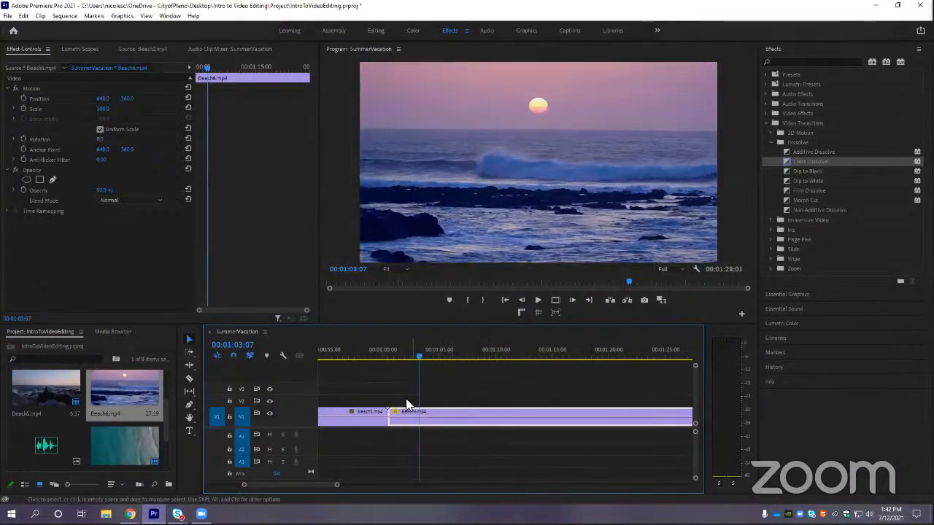
key(ctrl+z)
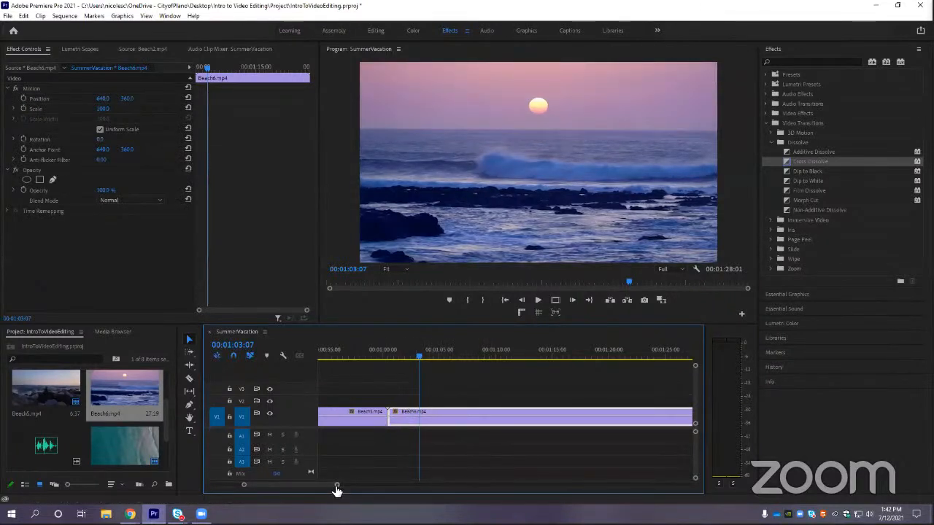
Move the playhead to 00:00:54:01 and examine the Cross Dissolve between Beach4.mp4 and Beach5.mp4 and its available commands up close
drag(336, 486, 246, 485)
click(460, 347)
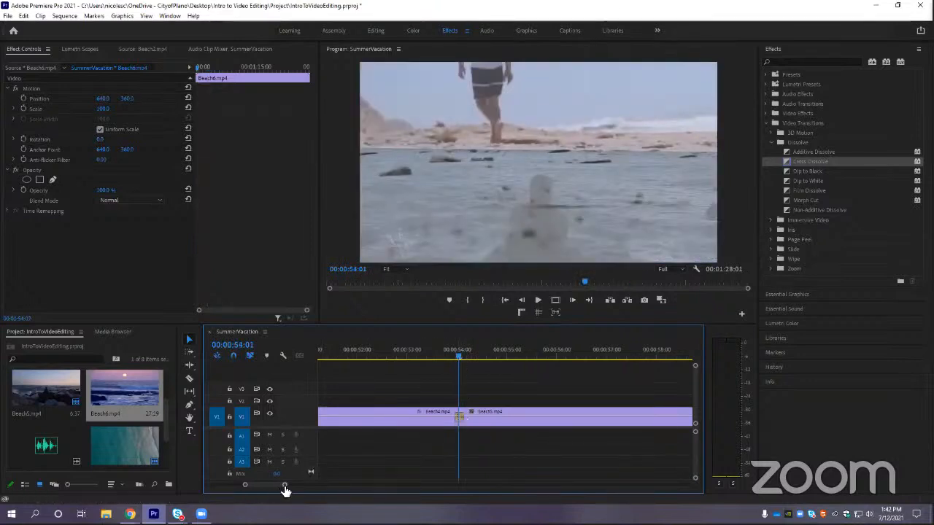
drag(285, 484, 266, 485)
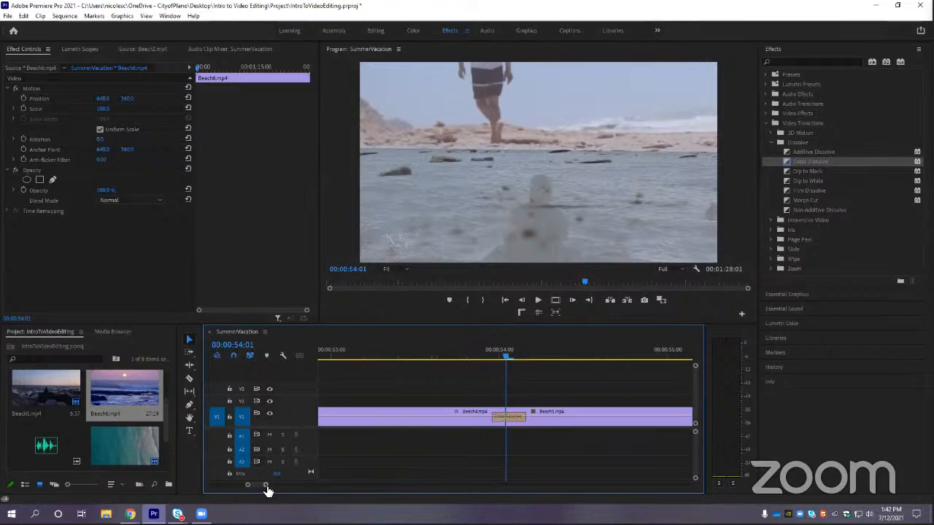
drag(268, 485, 261, 483)
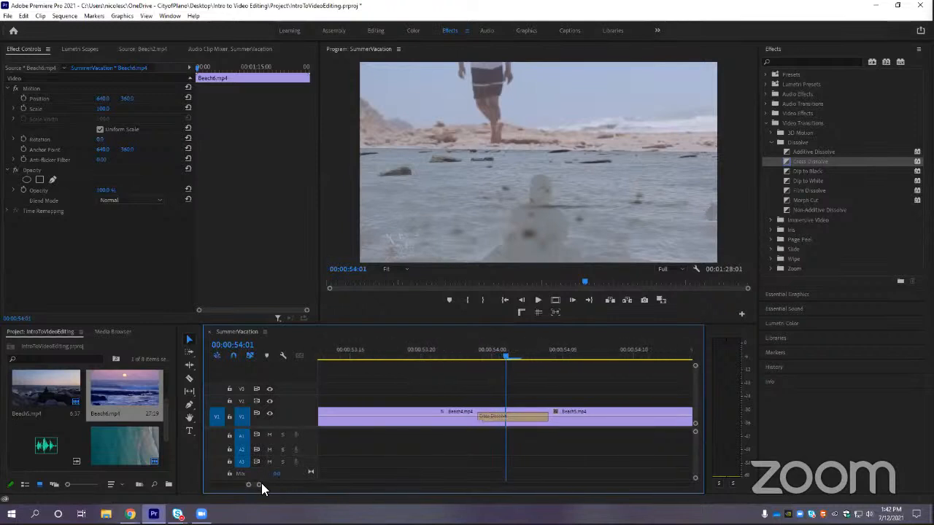
click(534, 421)
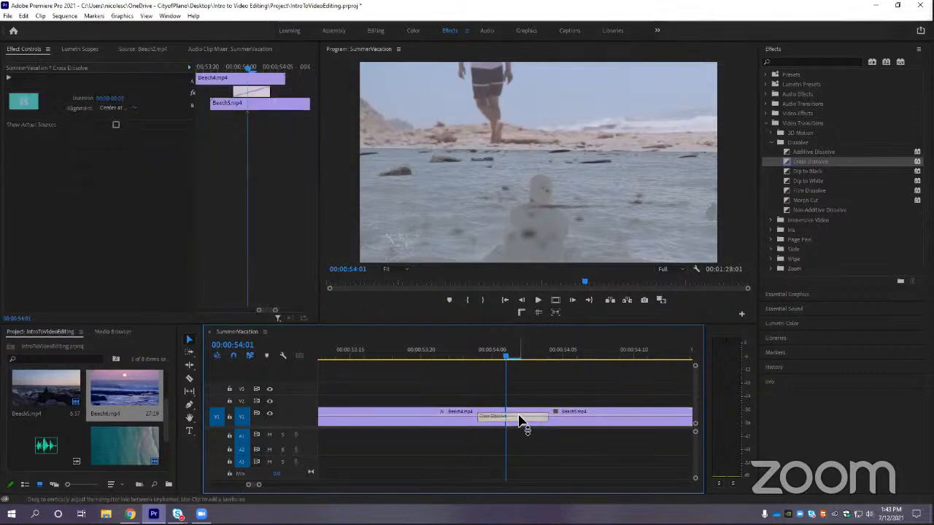
right_click(516, 417)
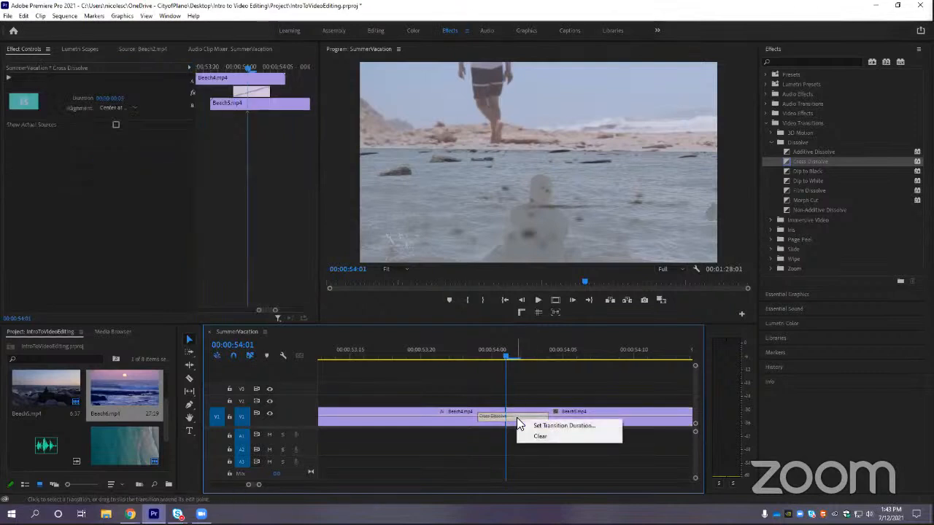
click(483, 462)
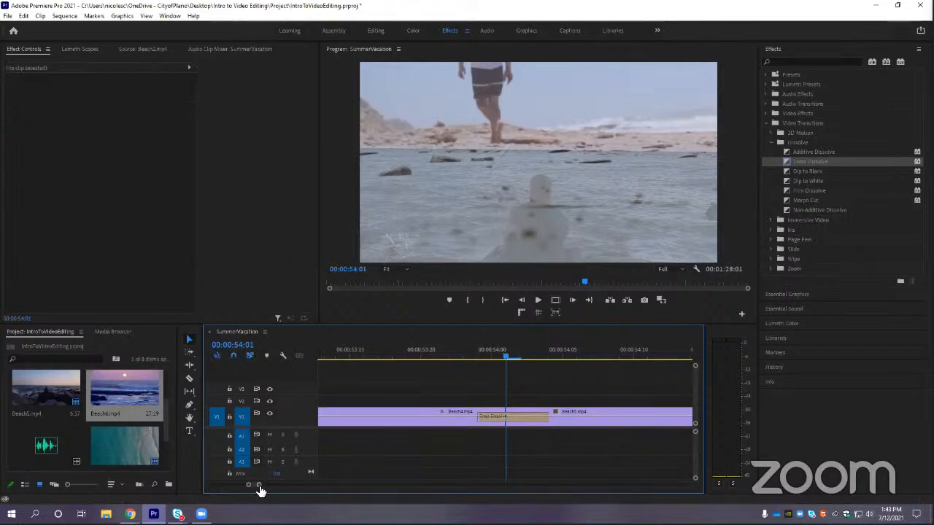
Scrub forward into Beach6.mp4 to 00:01:08:12, and back across its cut to 00:00:55:24 in Beach5.mp4
drag(261, 485, 335, 486)
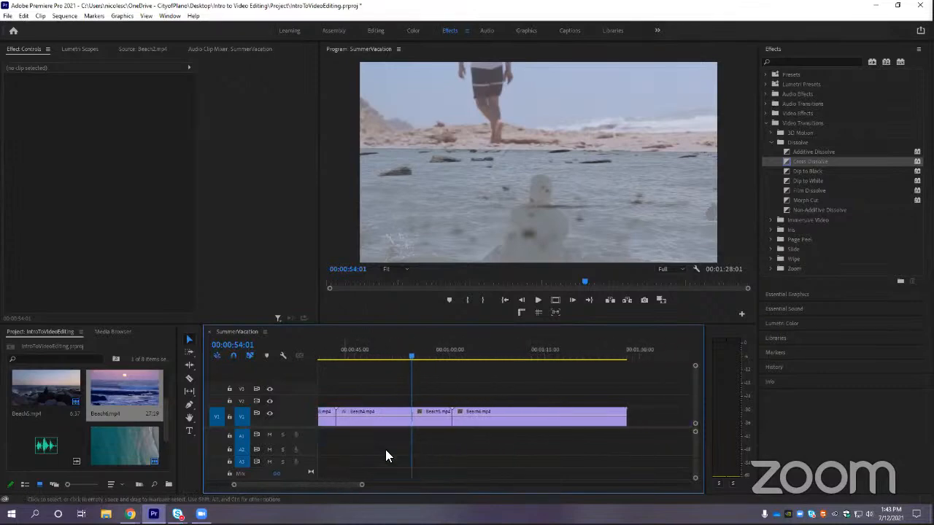
drag(411, 358, 503, 357)
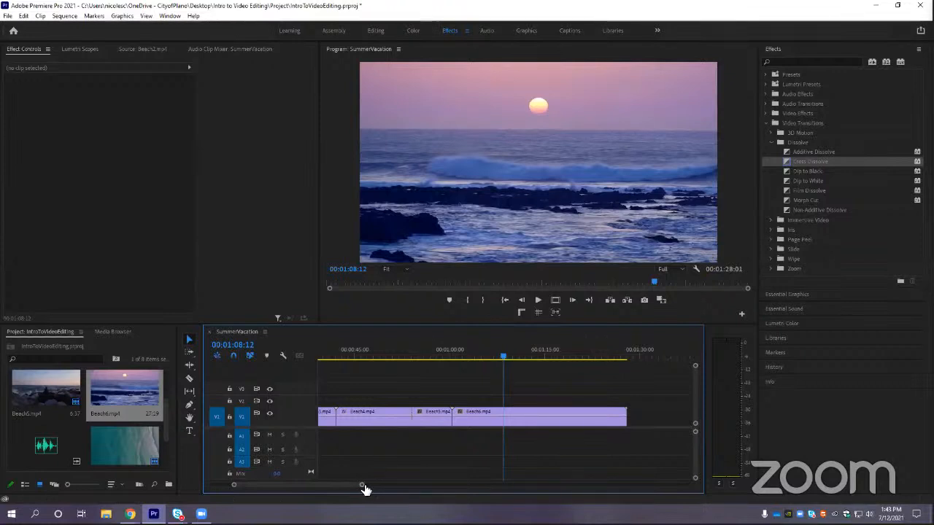
drag(363, 485, 316, 486)
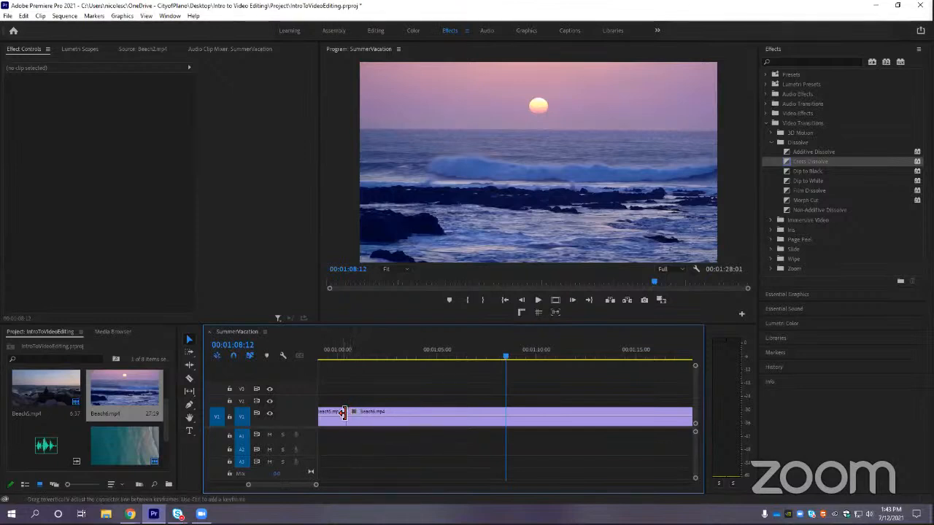
drag(314, 485, 301, 483)
drag(507, 354, 293, 351)
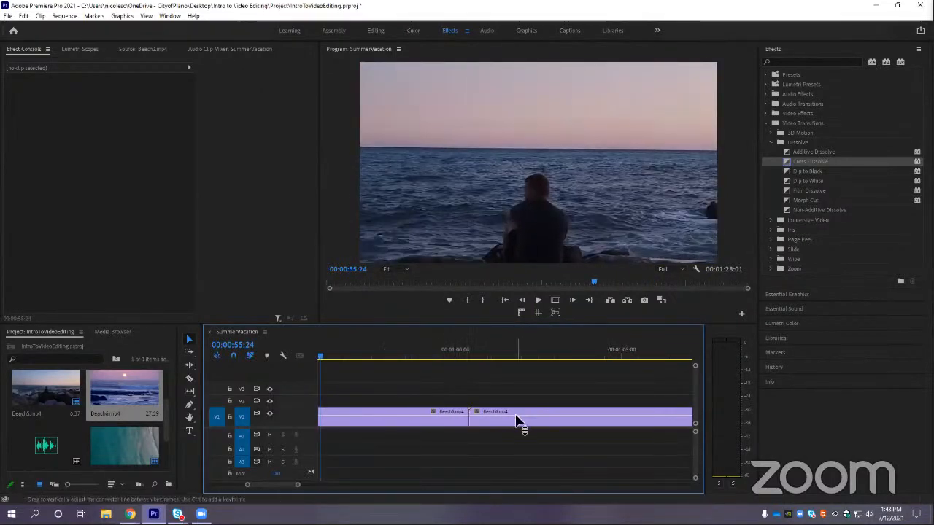
Try to trim the end of Beach5.mp4 at its cut with Beach6.mp4
click(467, 406)
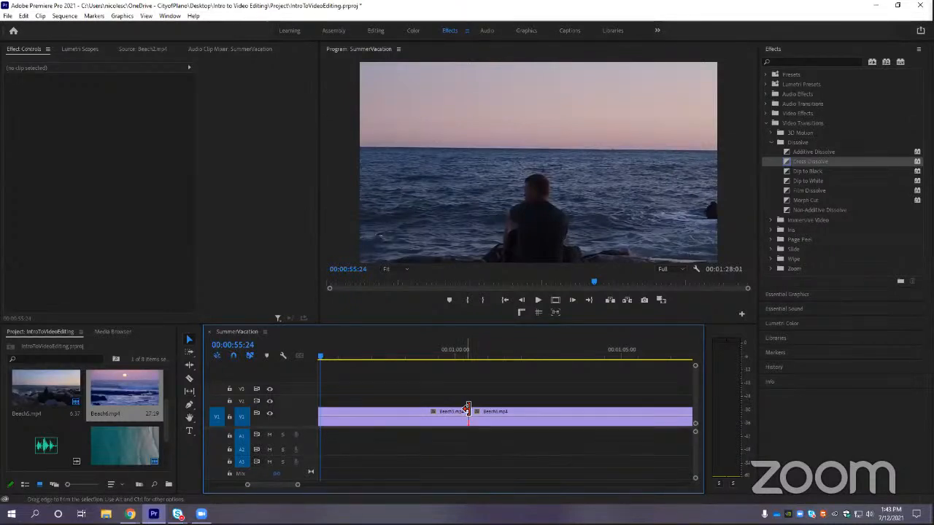
mouse_move(467, 407)
mouse_down()
mouse_move(352, 406)
mouse_move(469, 413)
mouse_up()
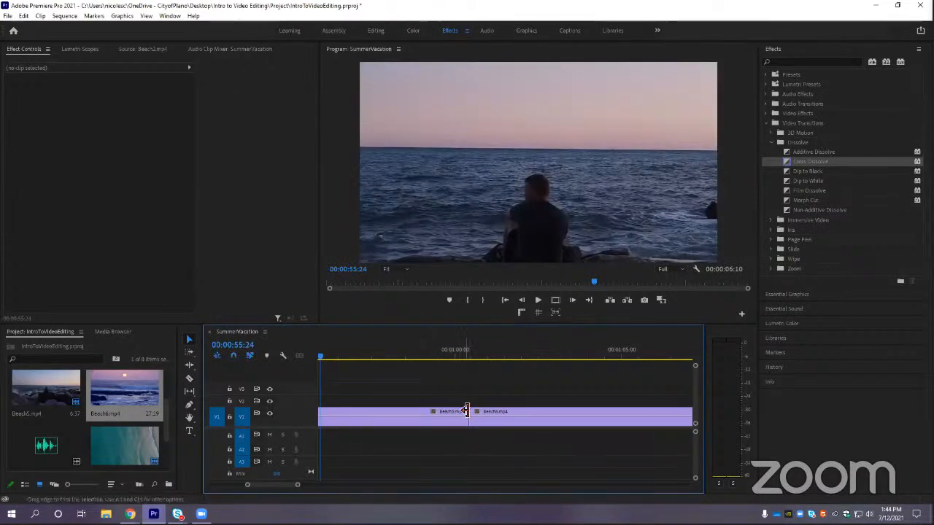
mouse_move(467, 411)
mouse_down()
mouse_move(413, 411)
mouse_move(468, 412)
mouse_up()
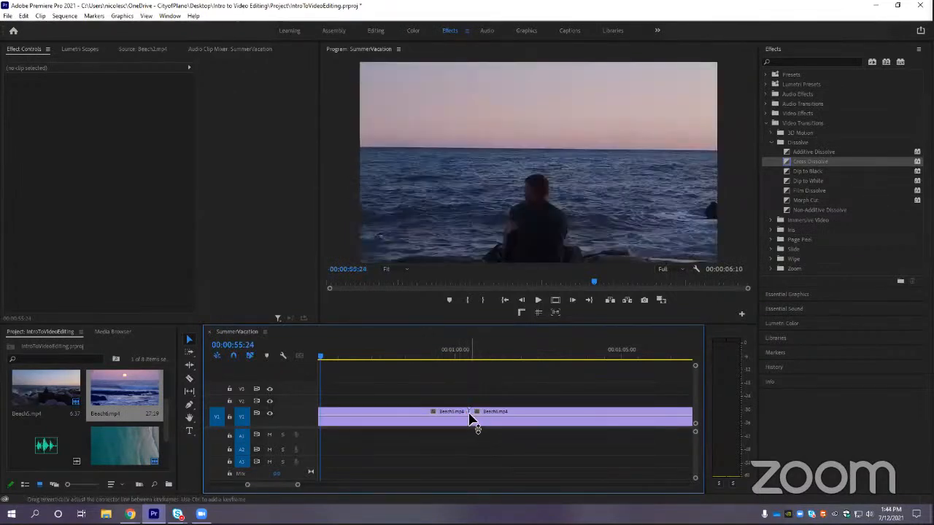
Scrub to the end of Beach6.mp4, and place the playhead at 00:01:20:13 within the clip
drag(248, 485, 210, 487)
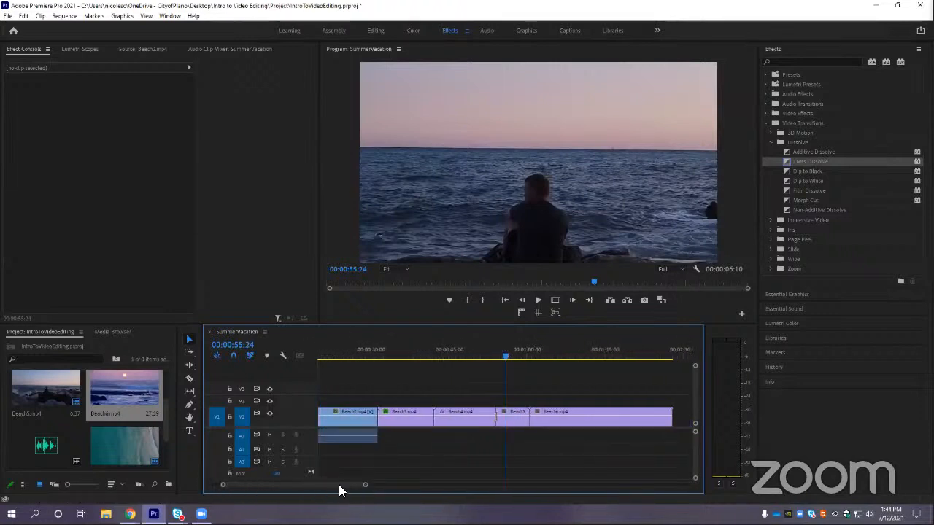
drag(338, 485, 343, 485)
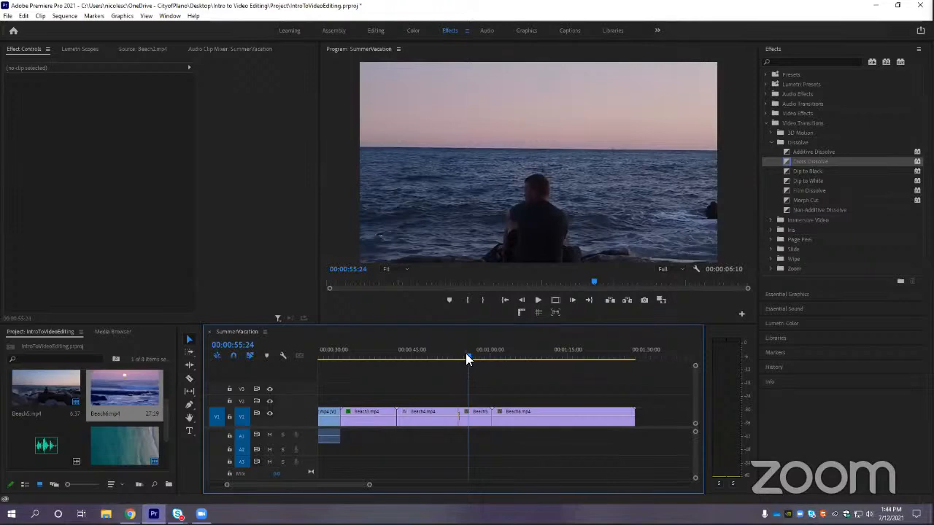
drag(466, 356, 633, 356)
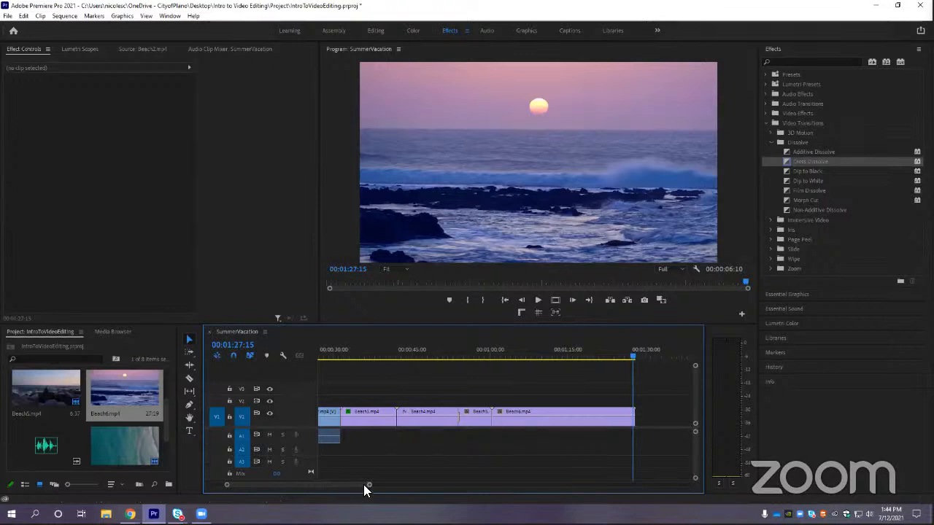
drag(359, 483, 331, 482)
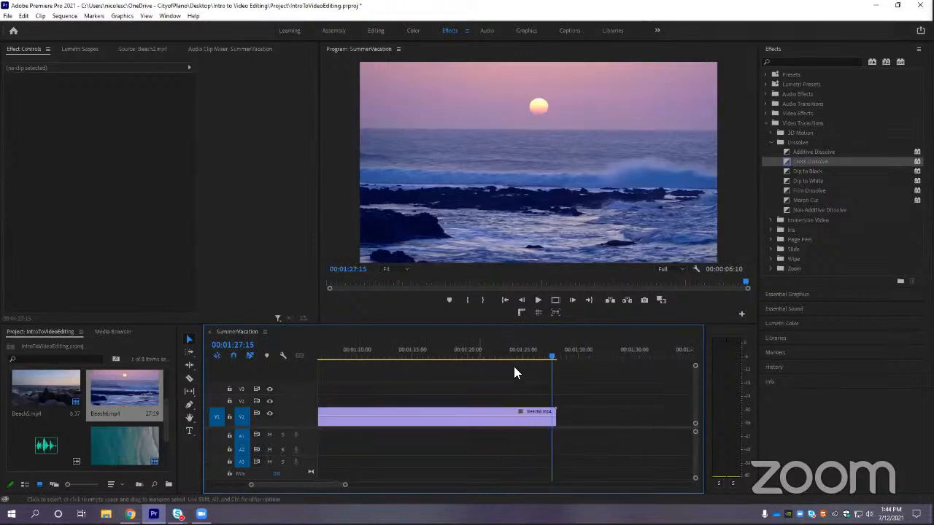
click(550, 359)
drag(550, 359, 545, 360)
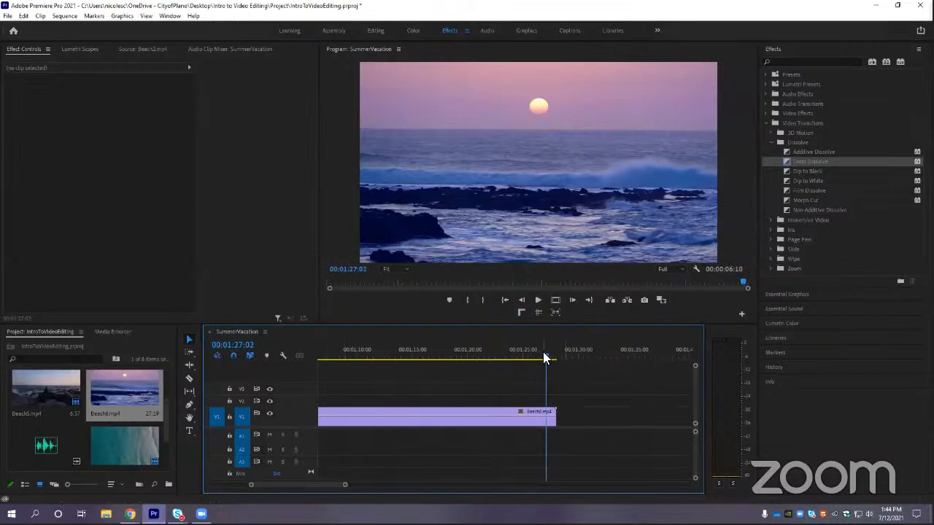
click(515, 358)
drag(509, 363, 473, 367)
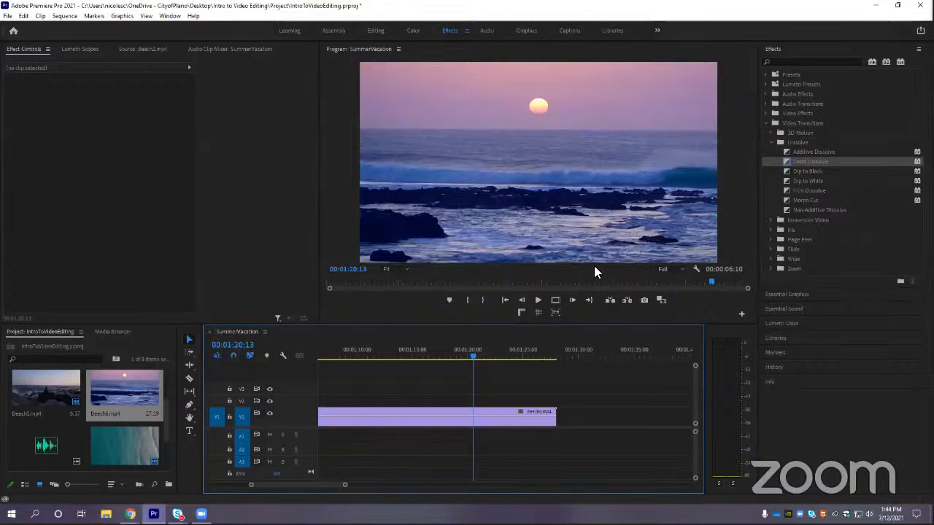
Add the title text "Summer Vacation" over the Beach6.mp4 picture at 00:01:20:13 with the Type tool
click(490, 411)
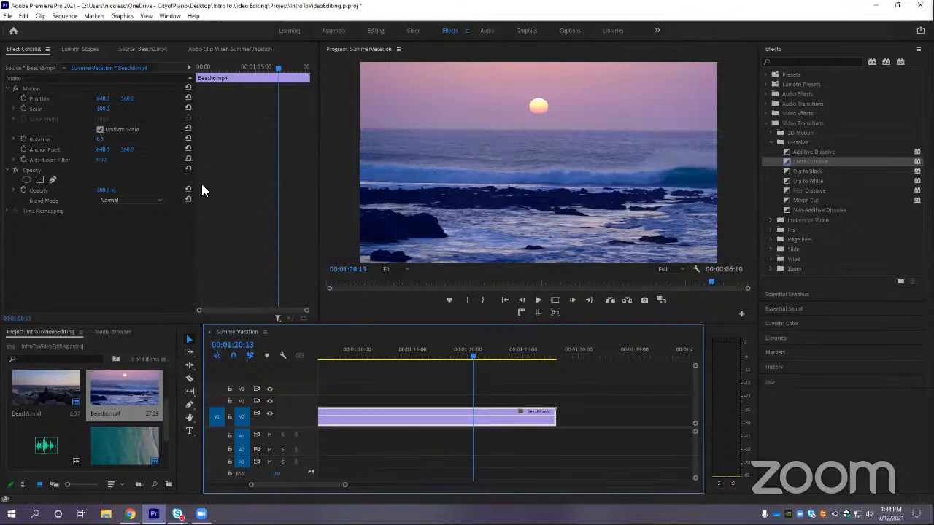
click(186, 433)
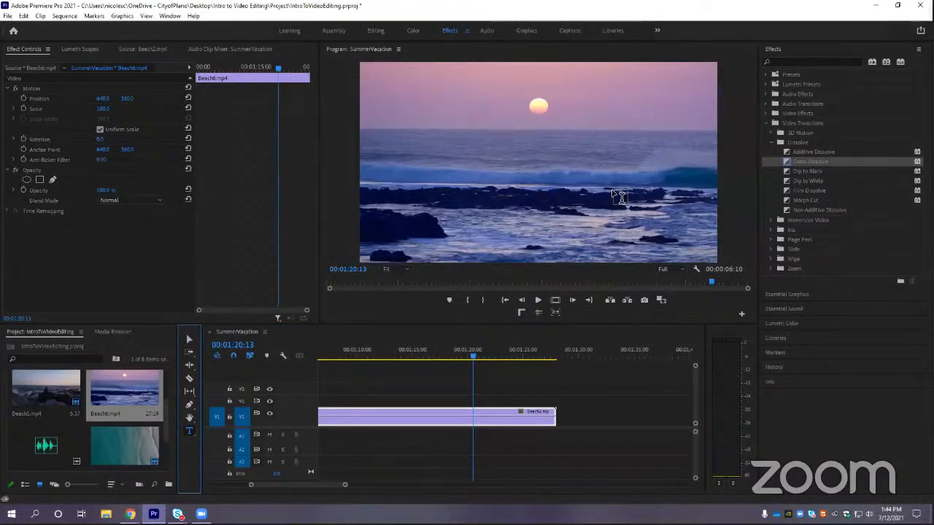
click(501, 134)
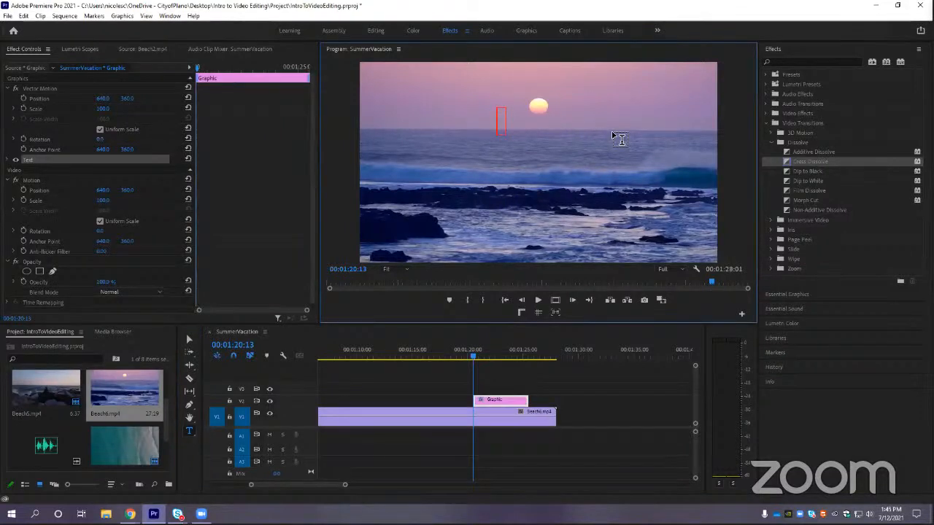
text(Summer Vacat)
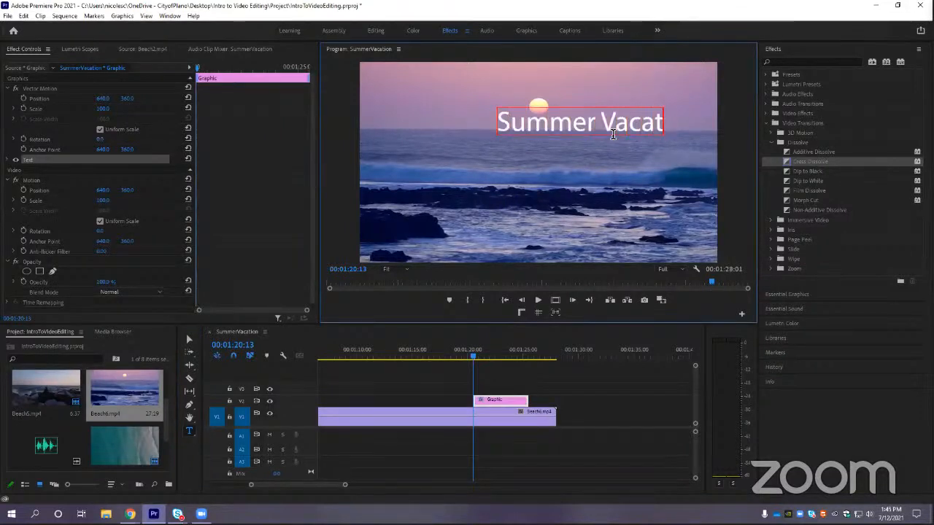
text(ion)
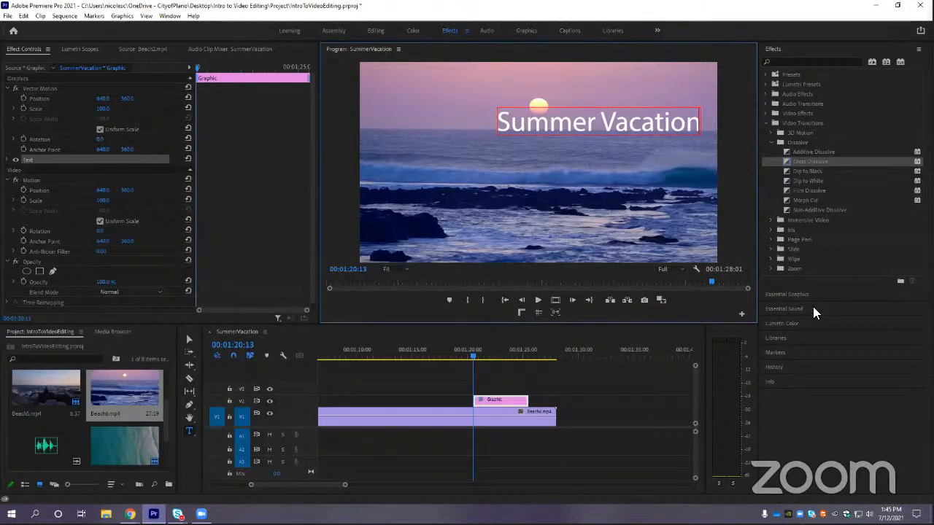
Select the entire "Summer Vacation" title text and change its font to Century Gothic Regular in Essential Graphics
click(787, 294)
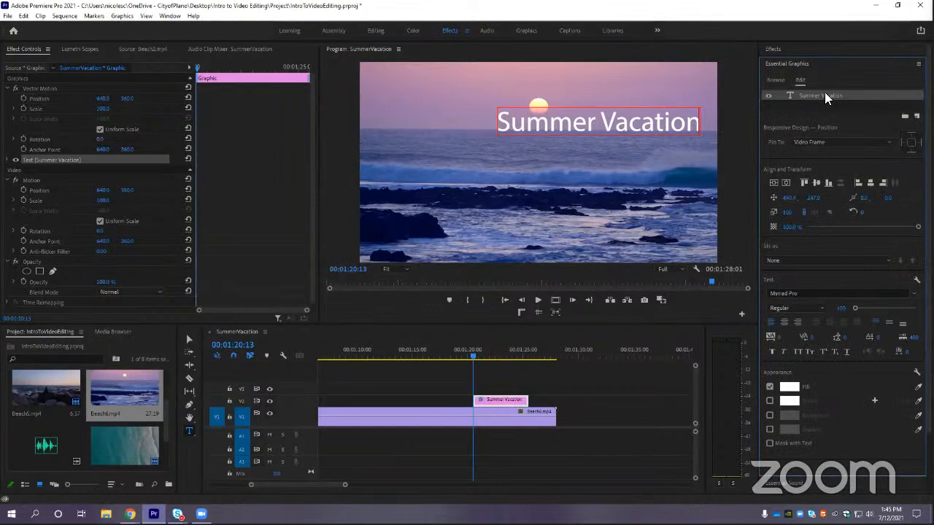
scroll(806, 367, down, 2)
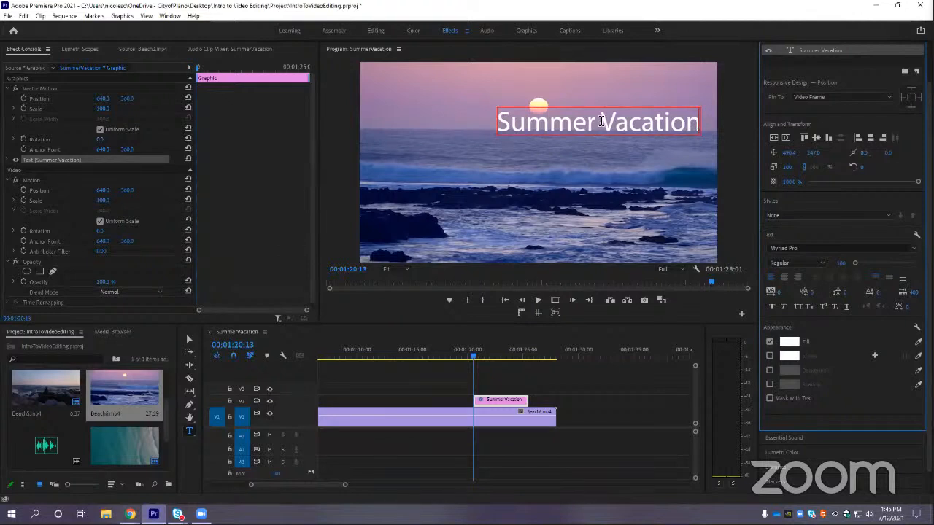
double_click(650, 125)
click(675, 124)
drag(698, 123, 494, 121)
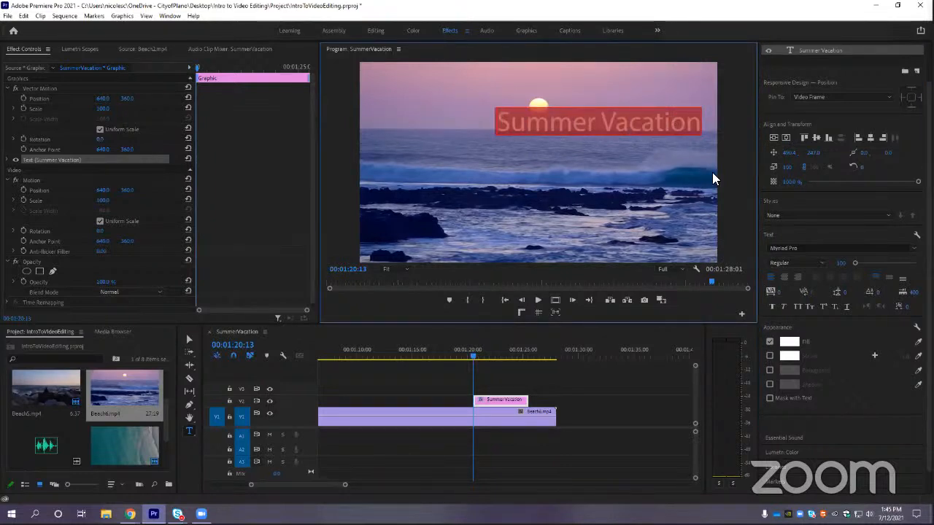
click(912, 249)
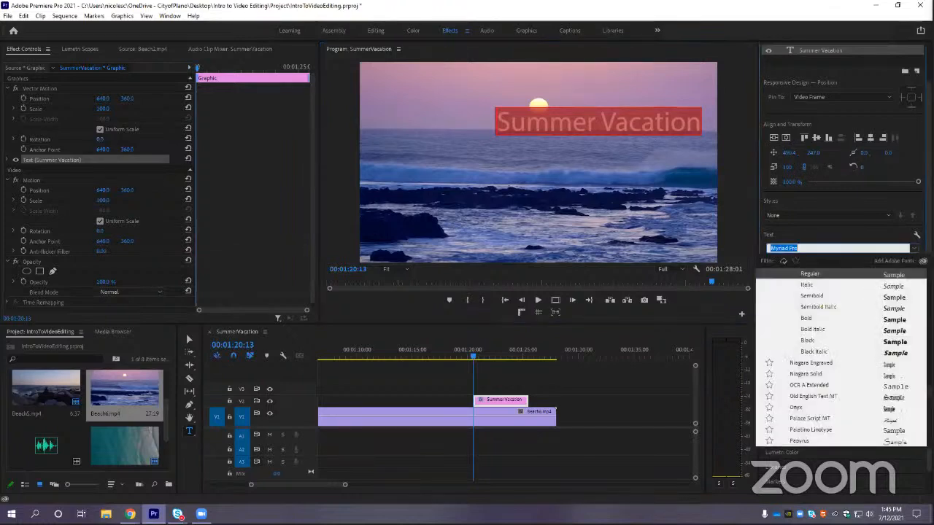
text(century)
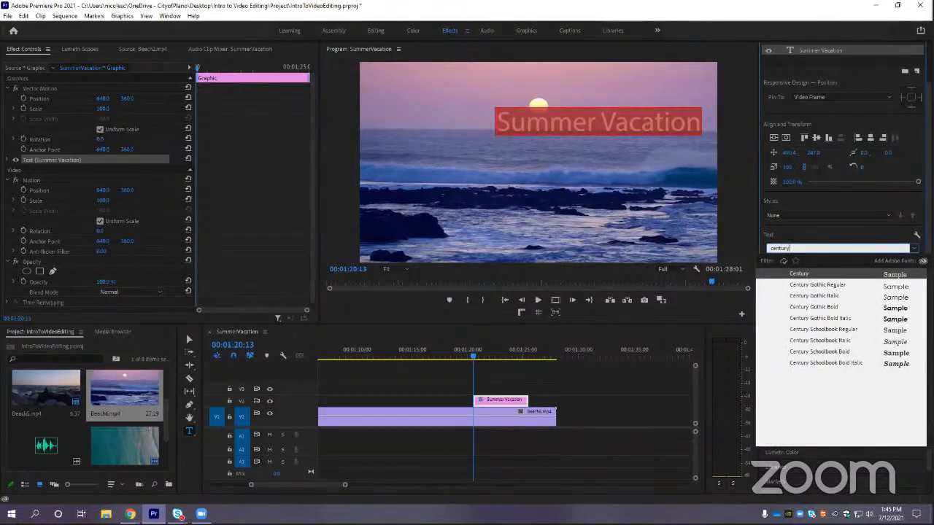
text( gothi)
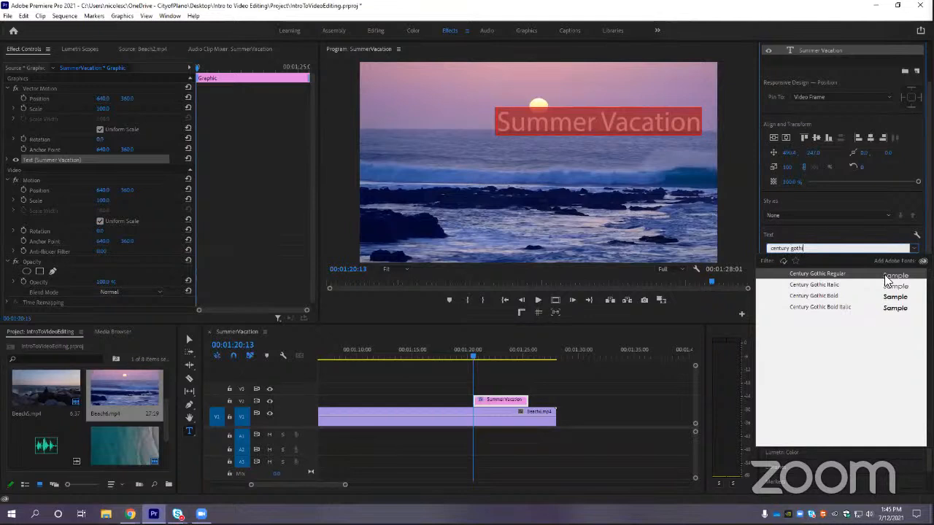
click(861, 275)
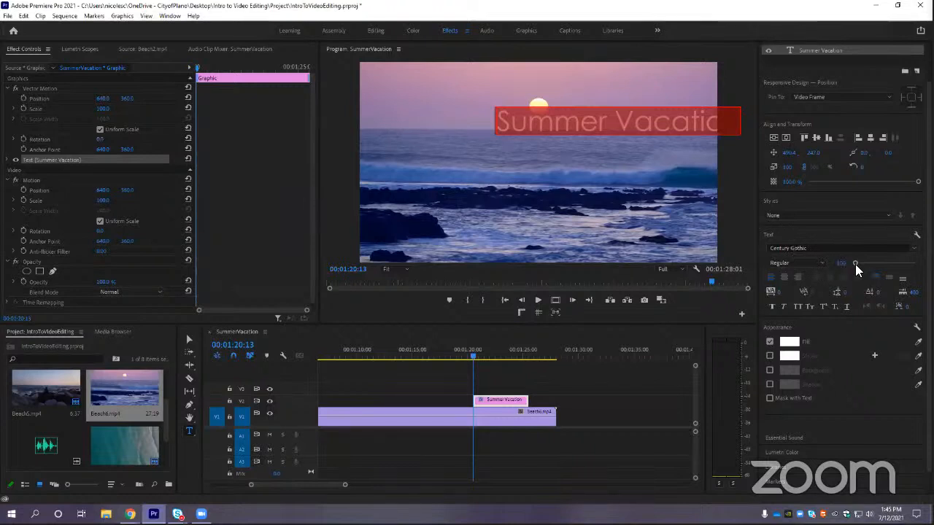
Set the font size of the "Summer Vacation" title to 85
mouse_move(855, 265)
mouse_down()
mouse_move(864, 263)
mouse_move(854, 265)
mouse_up()
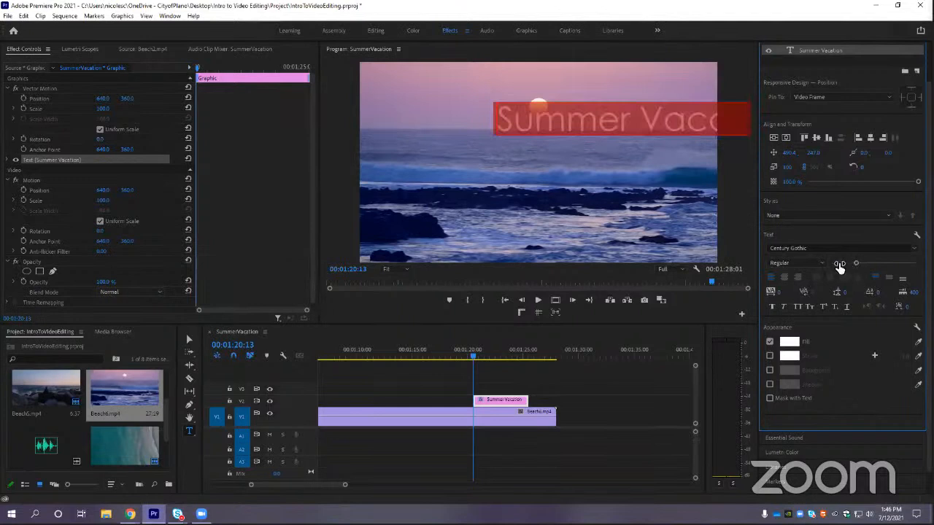
click(840, 264)
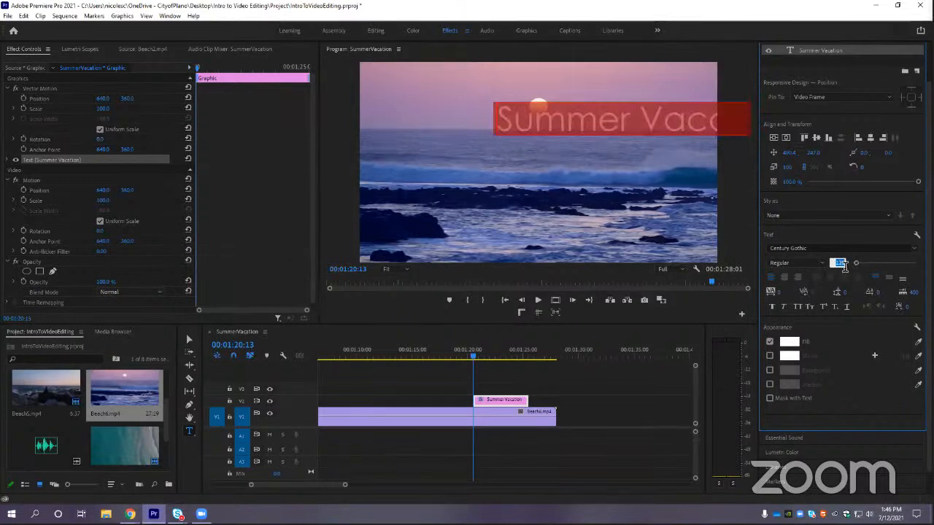
text(55)
key(Return)
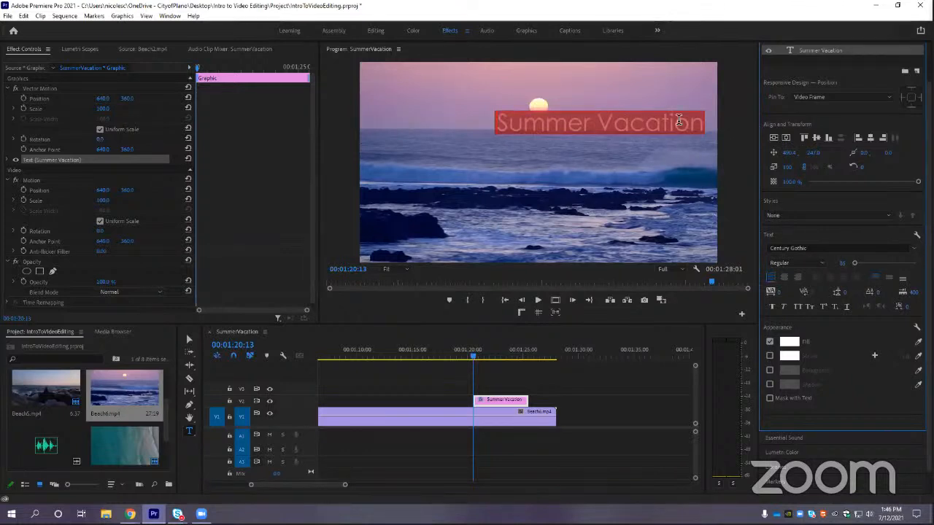
click(712, 126)
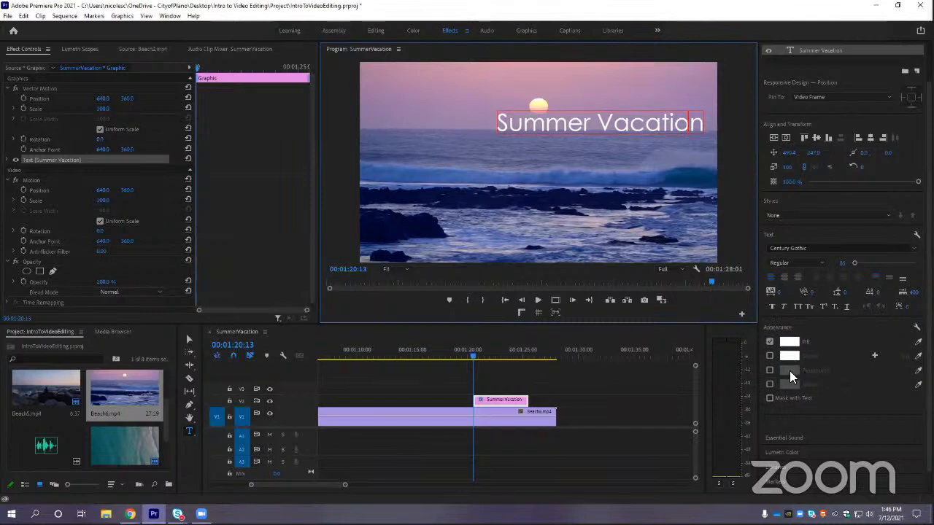
Enable a background behind the title text and set its opacity to 75%
click(769, 371)
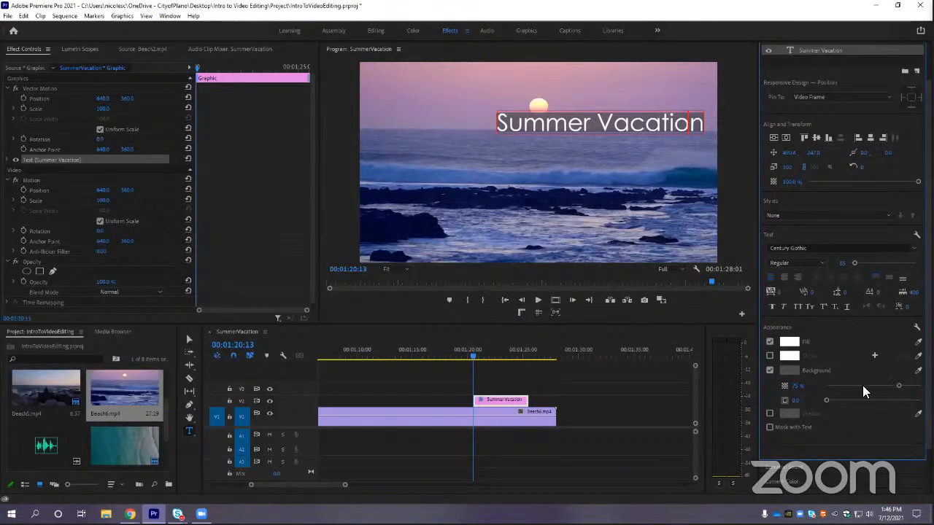
drag(880, 385, 920, 385)
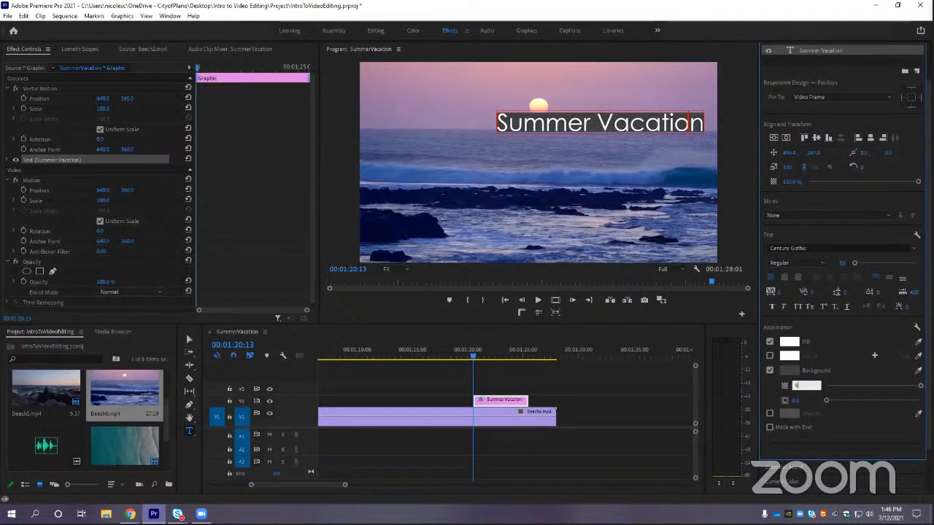
key(Tab)
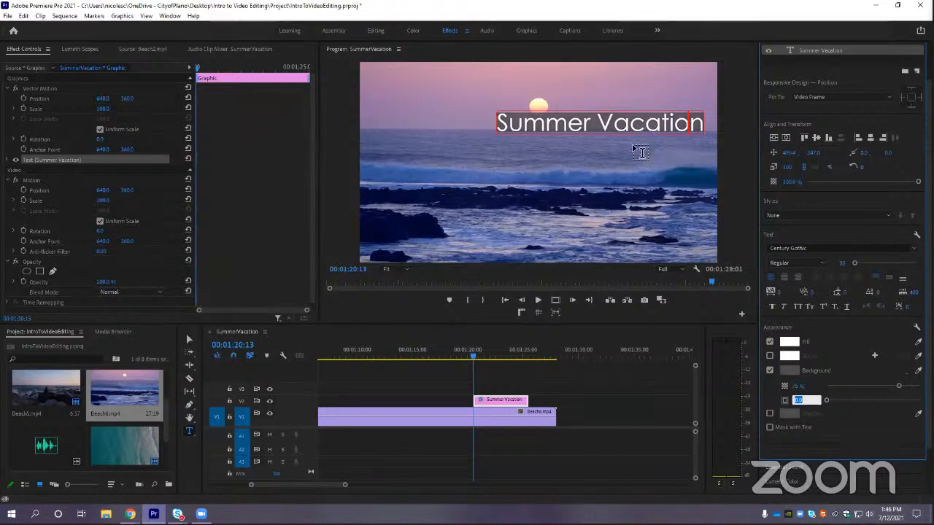
click(847, 367)
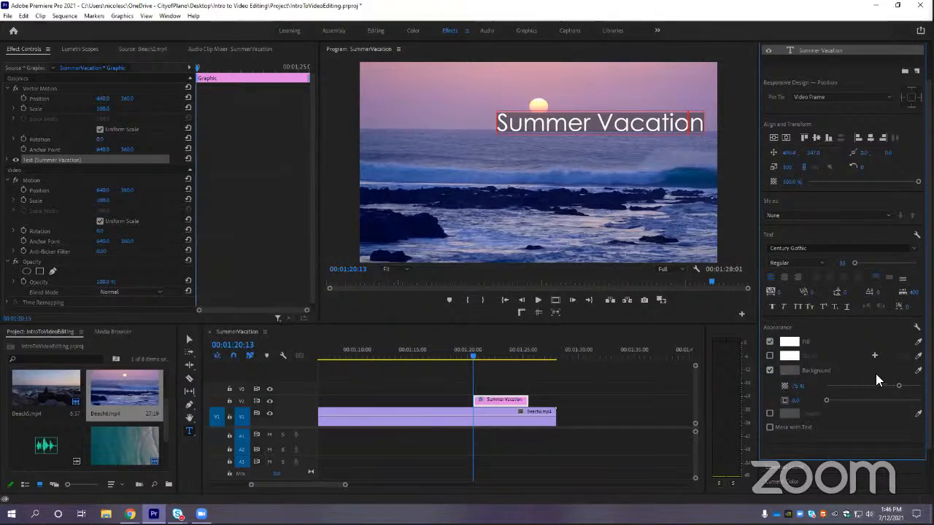
Try to sample the sun's colour from the picture for the title background
click(918, 371)
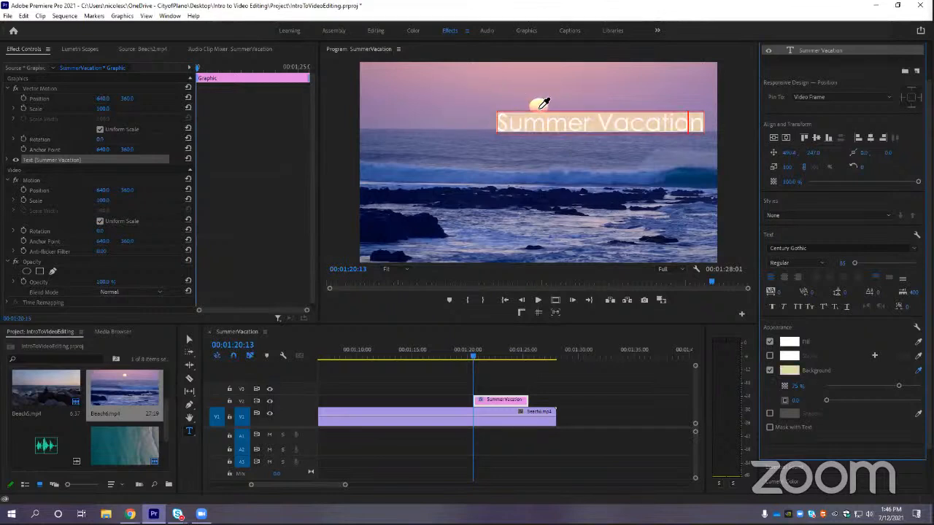
click(543, 101)
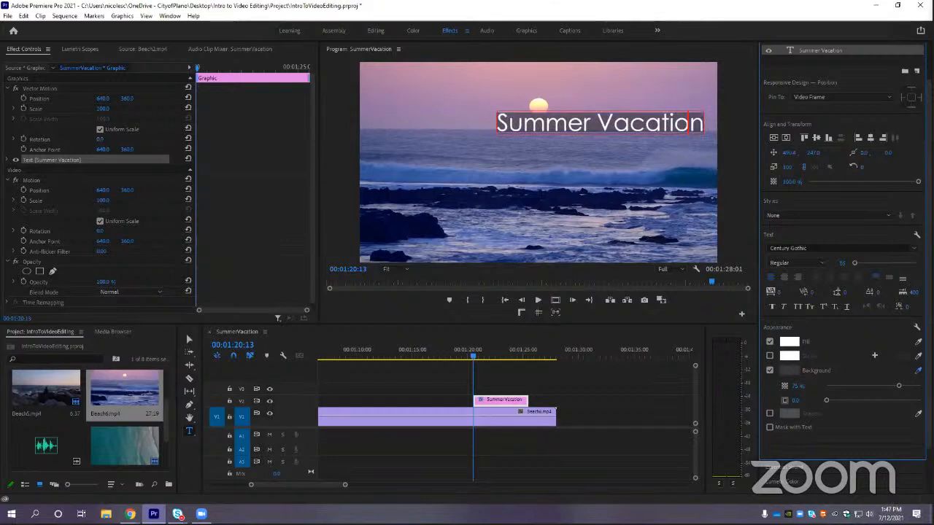
click(918, 370)
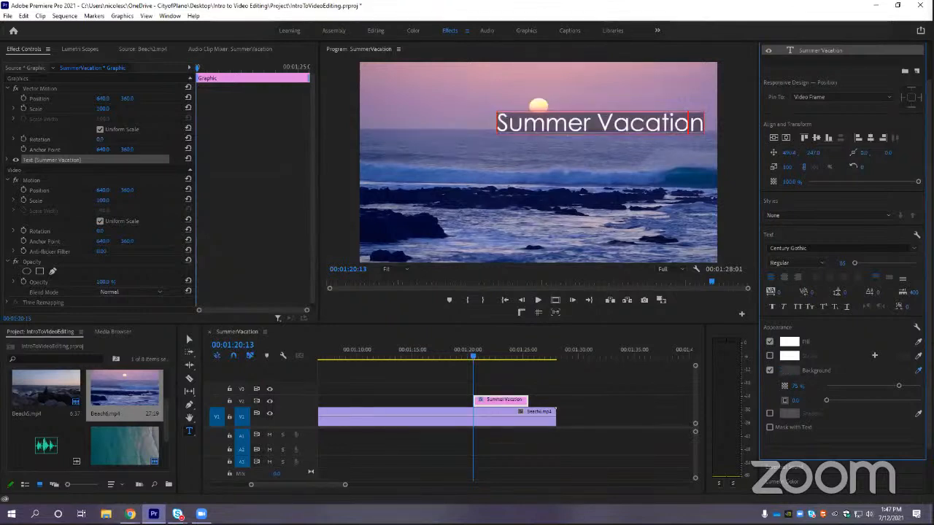
Recolour the title background dark red, and undo the colour change
click(788, 371)
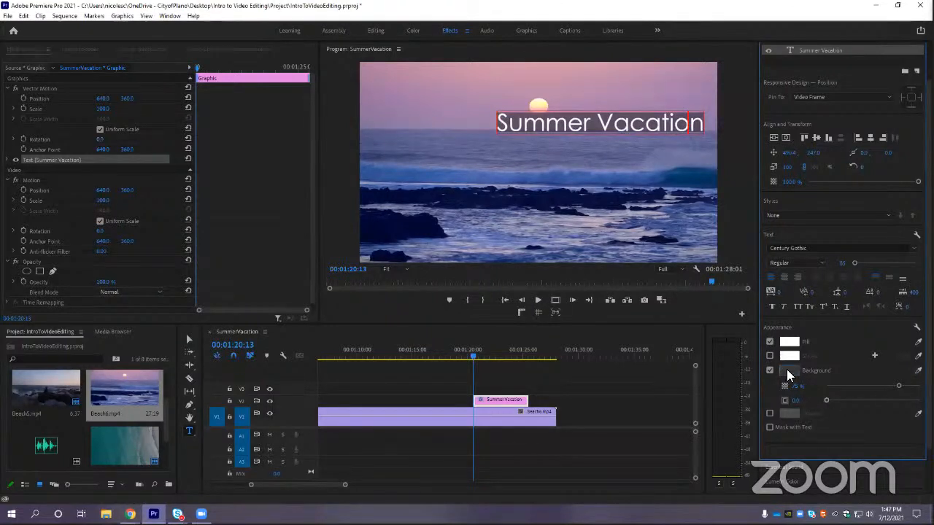
drag(387, 281, 469, 253)
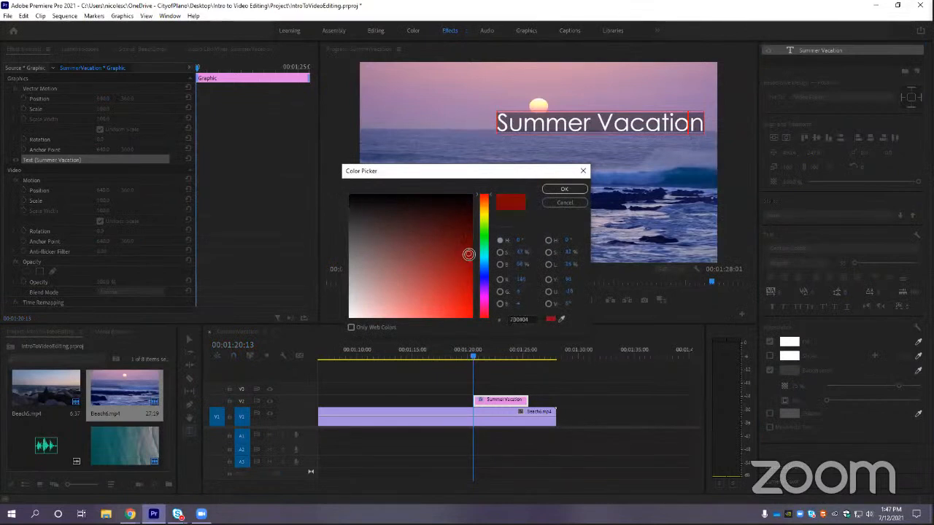
click(566, 189)
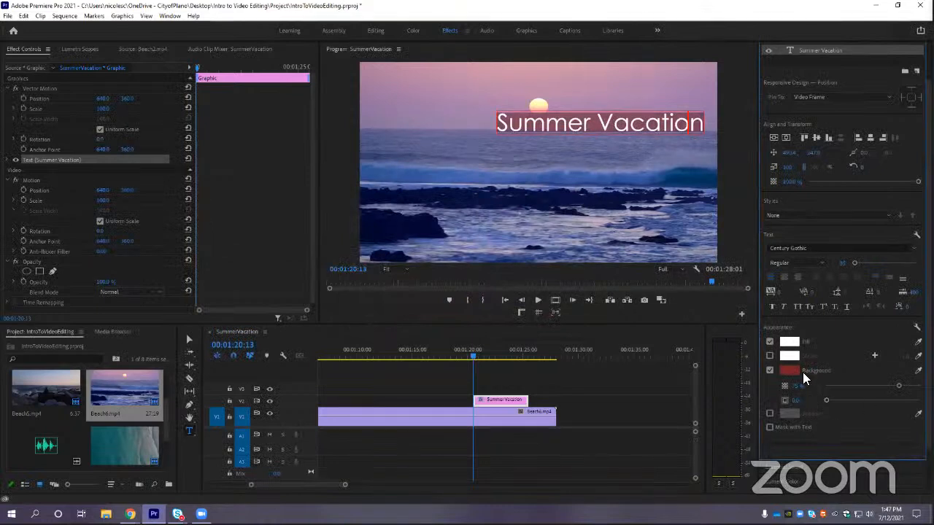
key(ctrl+z)
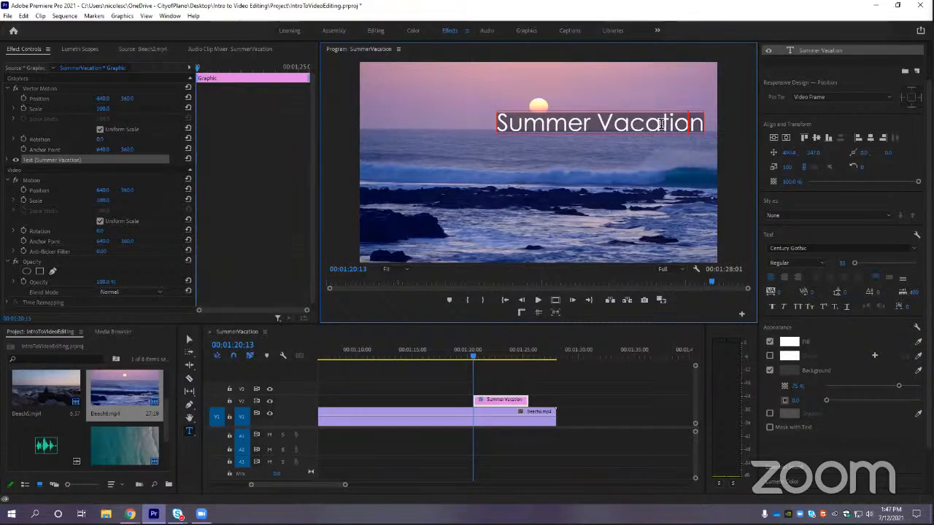
Move the title to the picture's lower-right corner, fitting it inside the outer safe margin with the safe margins shown only for placement
click(189, 339)
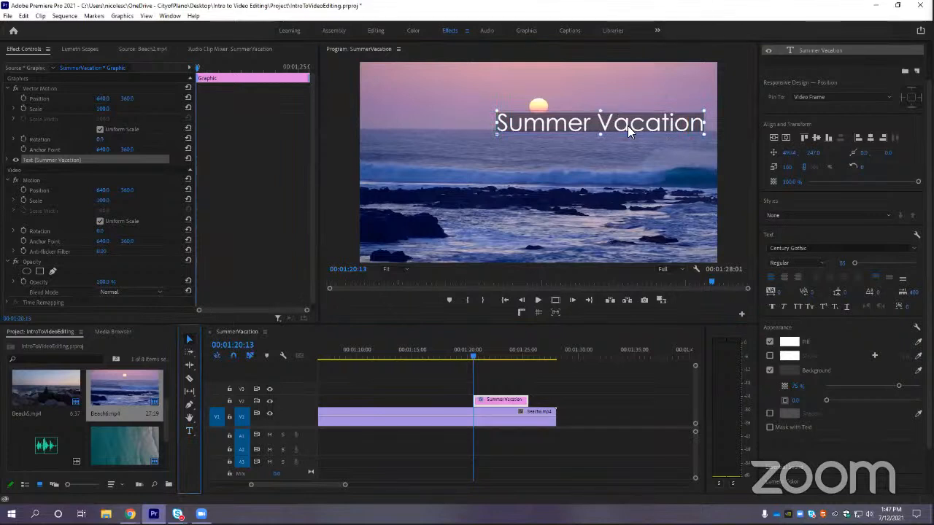
drag(628, 126, 651, 237)
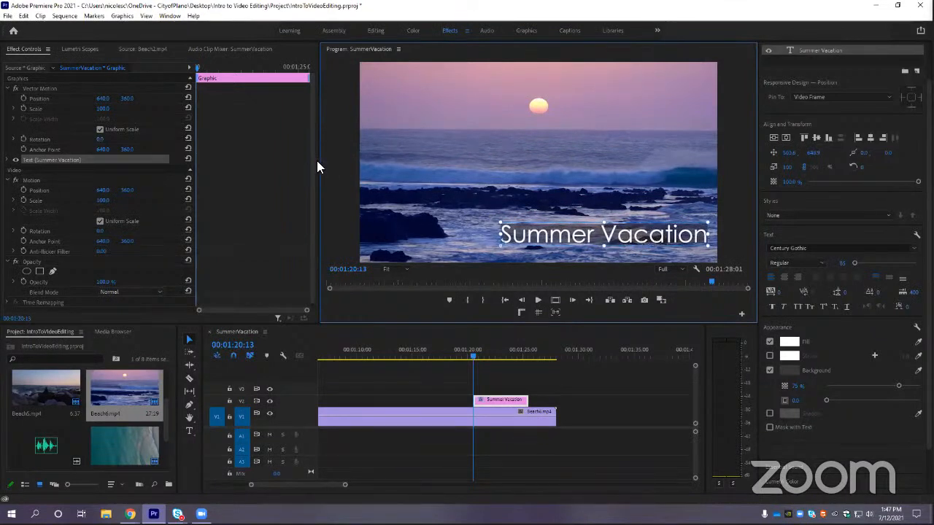
drag(319, 162, 299, 162)
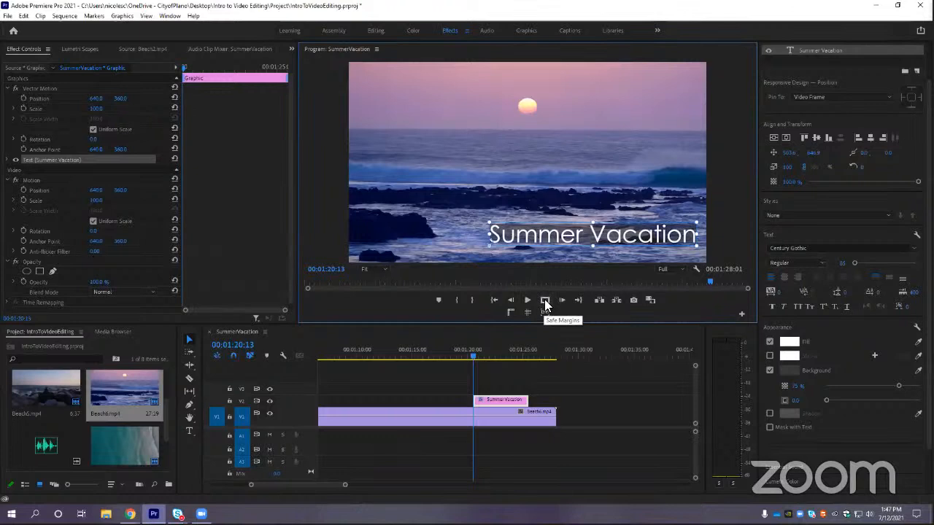
click(544, 302)
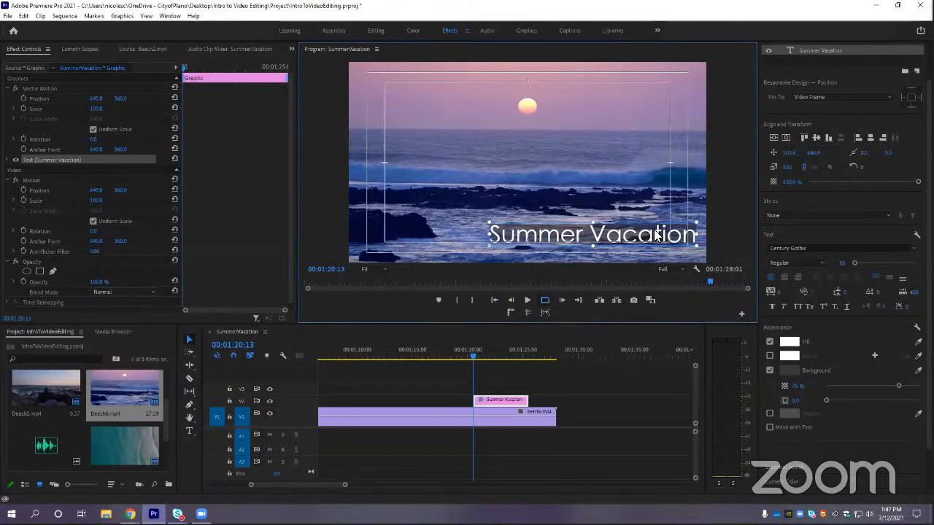
drag(656, 232, 647, 242)
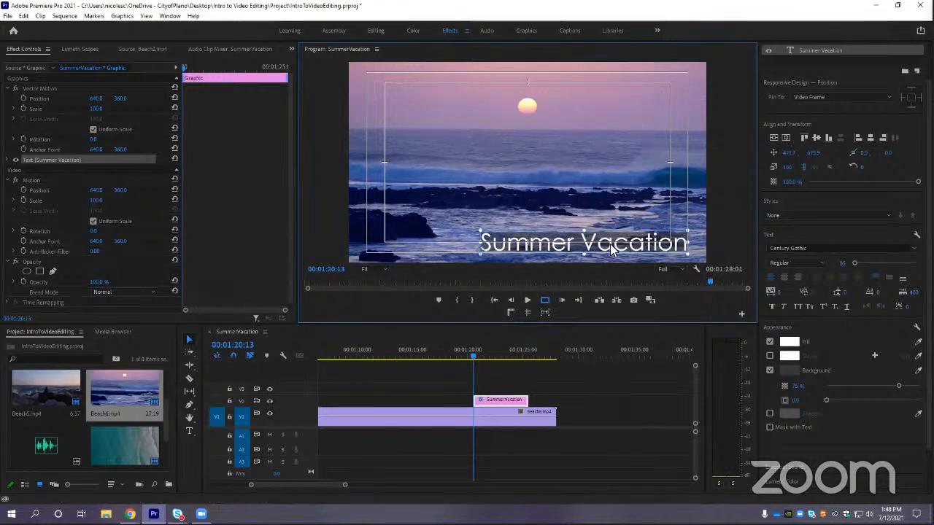
click(545, 300)
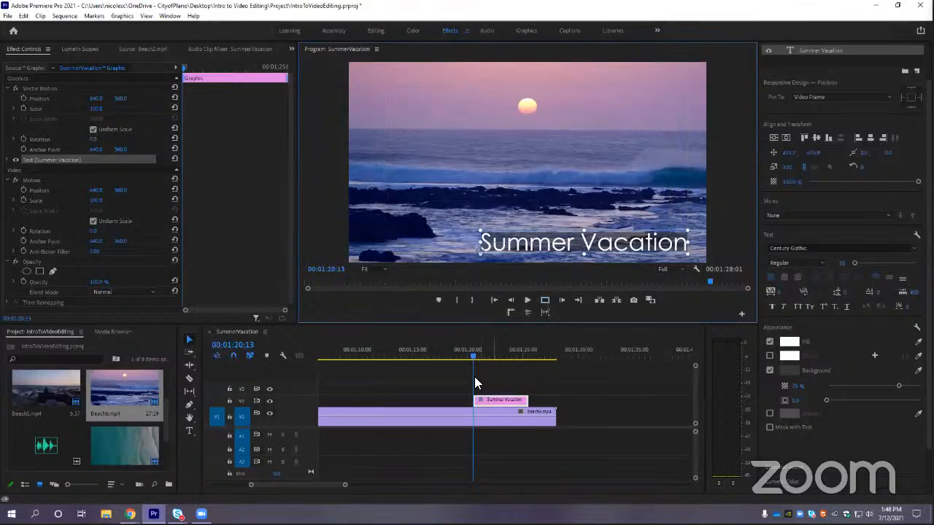
Extend both ends of the title clip on V2 to span all of Beach6.mp4, and scrub the playhead back to 00:01:01:18
drag(347, 489, 365, 485)
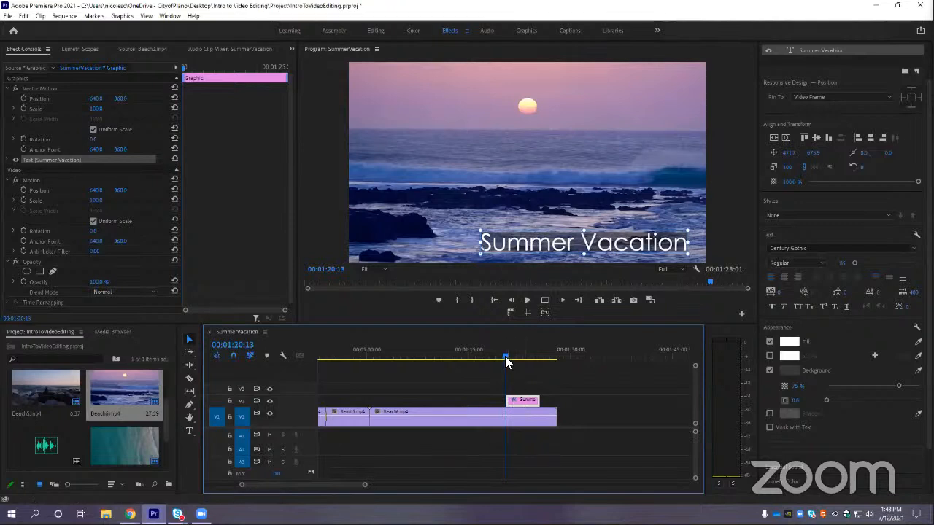
drag(505, 356, 518, 356)
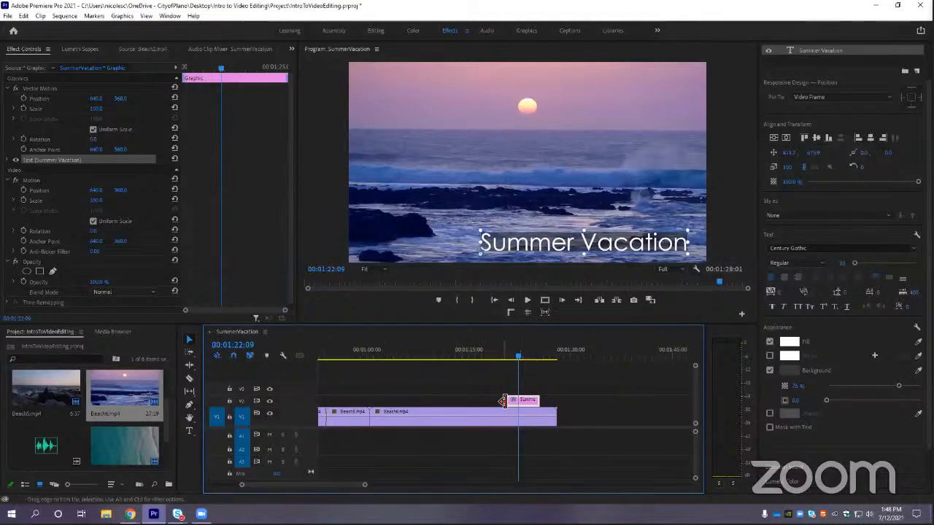
drag(504, 400, 450, 401)
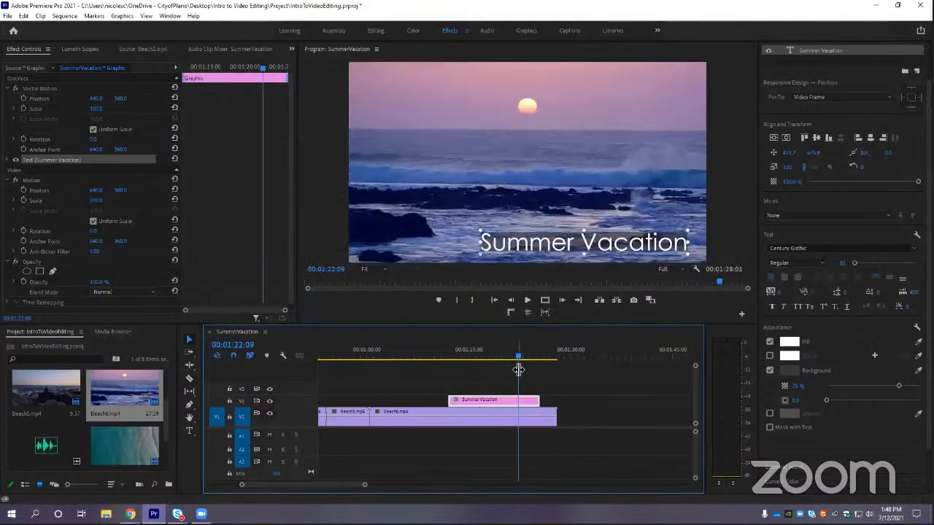
mouse_move(519, 357)
mouse_down()
mouse_move(397, 353)
mouse_move(512, 357)
mouse_up()
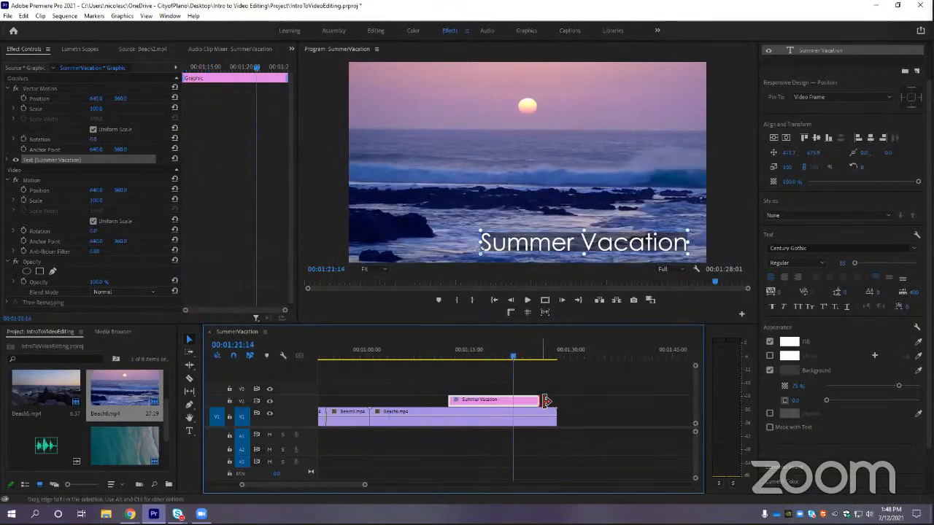
drag(541, 400, 555, 401)
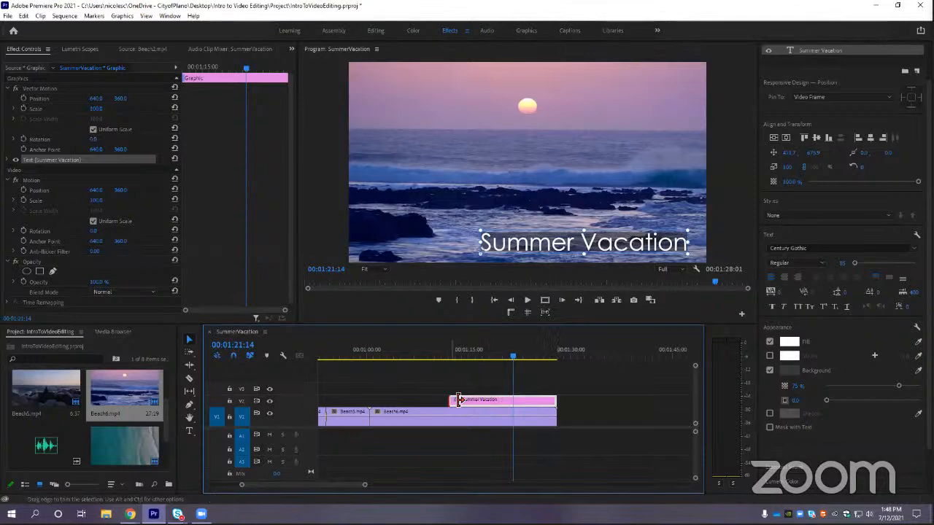
drag(458, 400, 376, 401)
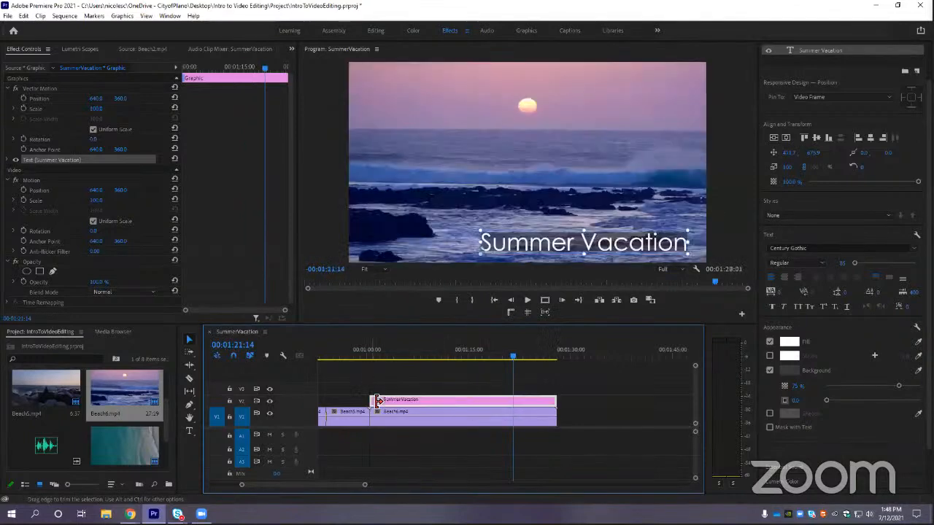
drag(514, 355, 378, 356)
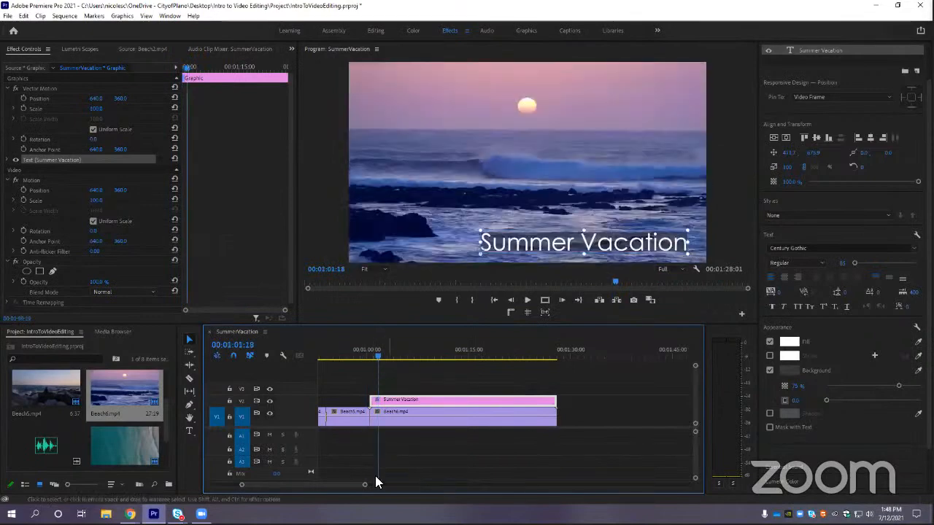
Extend the start of the title clip on V2 back to the sequence's beginning, preview it, and undo the extension
drag(248, 485, 236, 486)
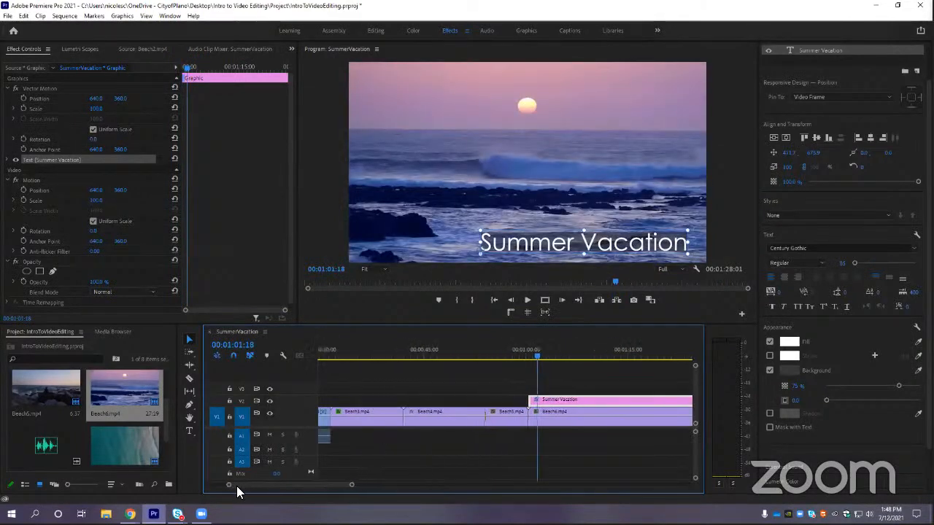
mouse_move(353, 486)
mouse_down()
mouse_move(381, 484)
mouse_move(352, 482)
mouse_up()
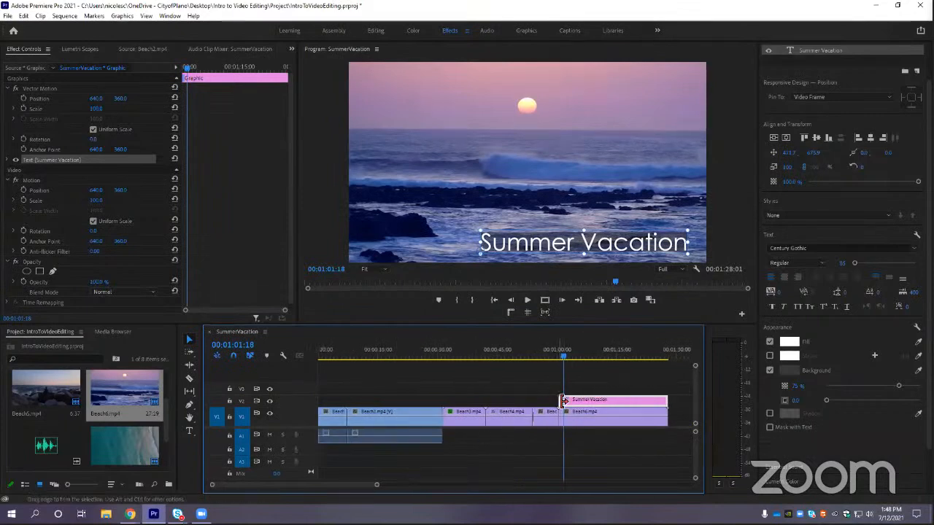
drag(560, 400, 319, 400)
drag(565, 355, 457, 359)
click(574, 361)
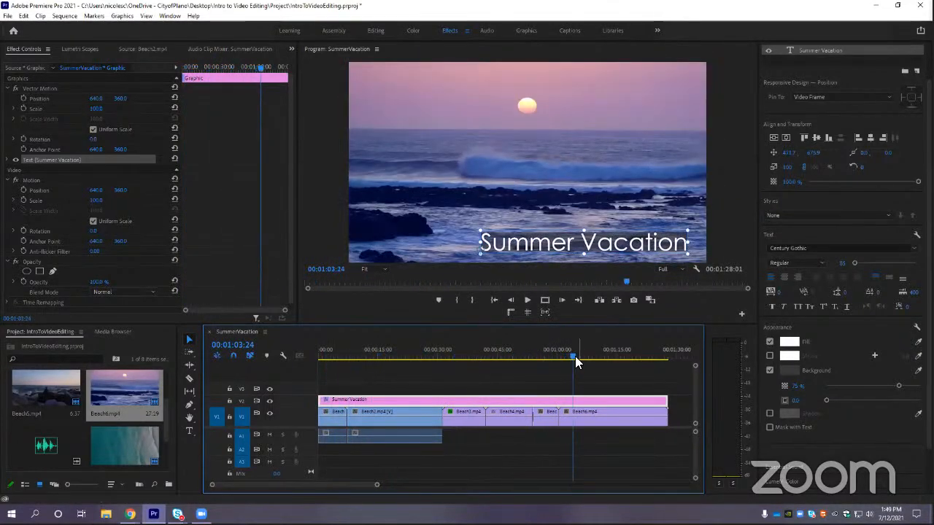
key(ctrl+z)
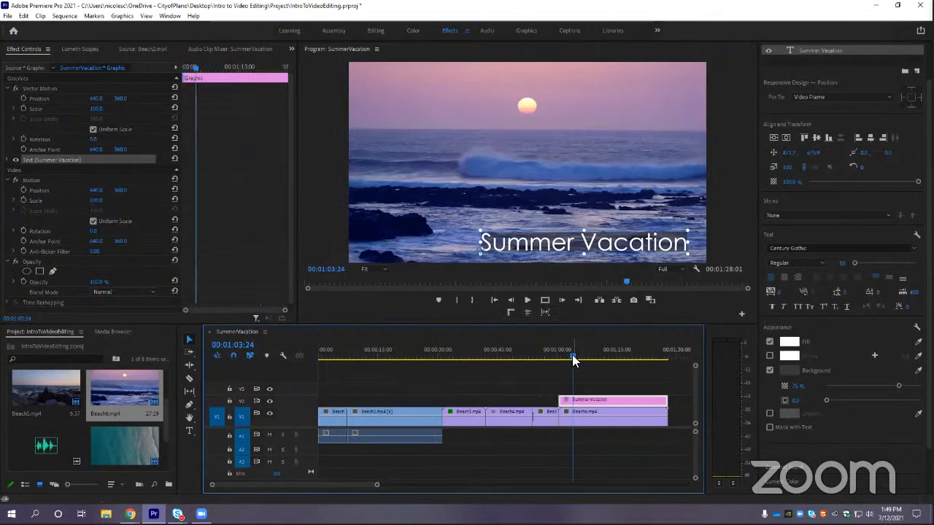
Scrub the playhead back through the SummerVacation sequence to 00:00:23:22 in Beach2.mp4
drag(371, 484, 378, 484)
mouse_move(531, 359)
mouse_down()
mouse_move(505, 354)
mouse_move(532, 357)
mouse_up()
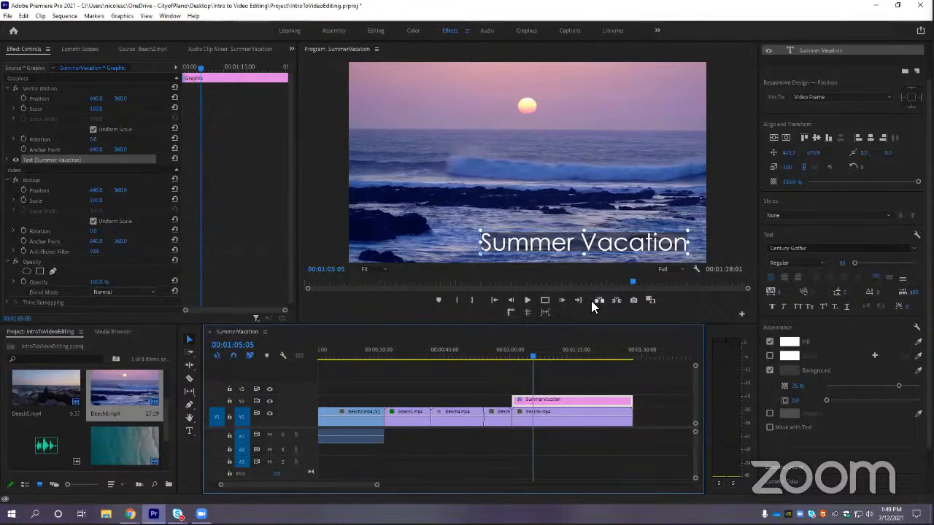
drag(376, 484, 430, 485)
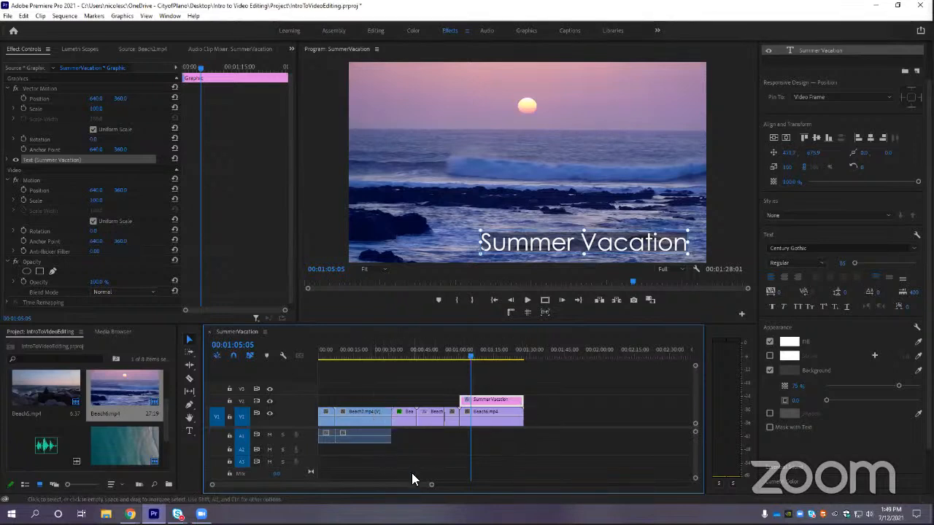
drag(431, 485, 356, 486)
drag(565, 359, 517, 366)
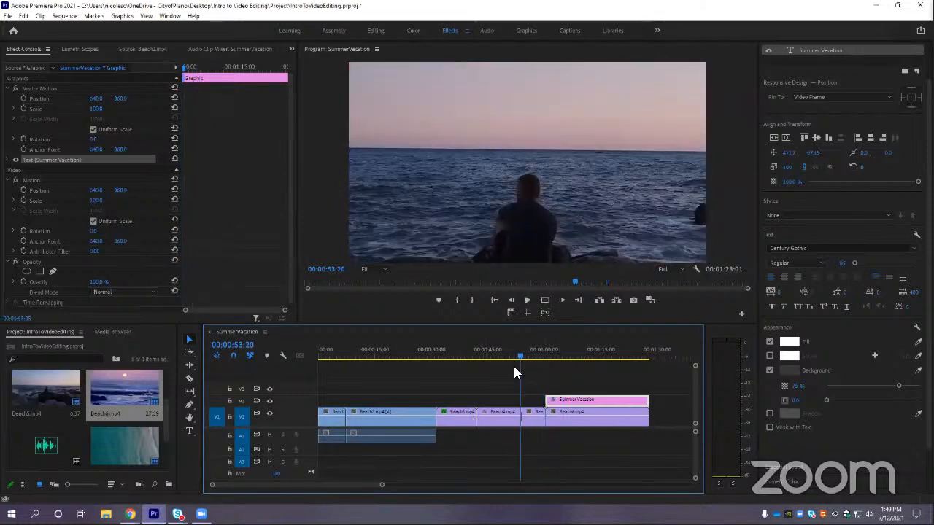
click(406, 368)
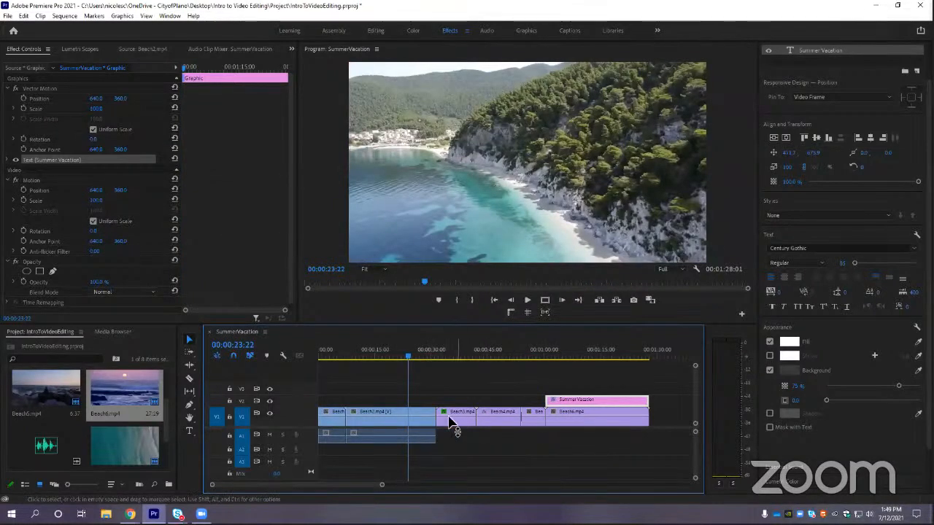
Select the Beach1.mp4 and Beach2.mp4 audio on A1 in turn to check their video links, and scrub to 00:00:21:14
click(411, 434)
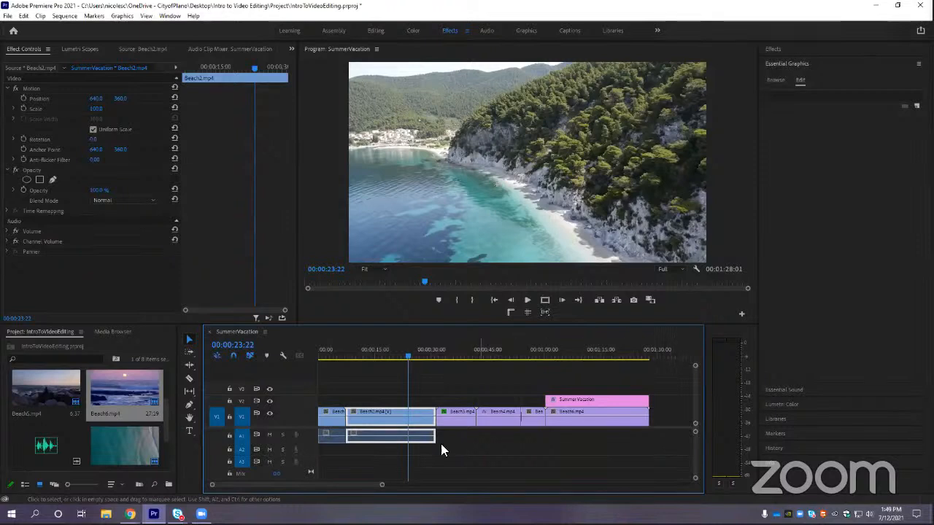
click(377, 445)
click(377, 437)
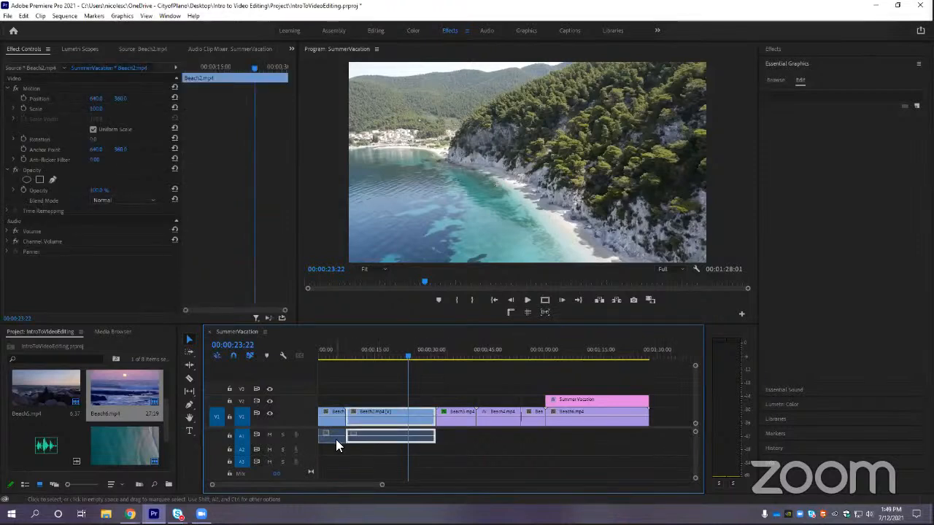
click(336, 439)
click(359, 438)
click(334, 439)
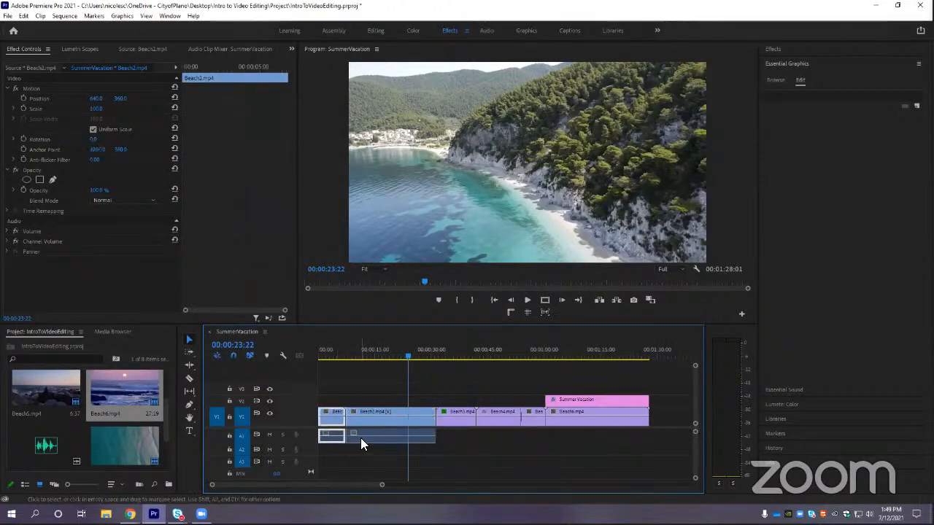
click(361, 438)
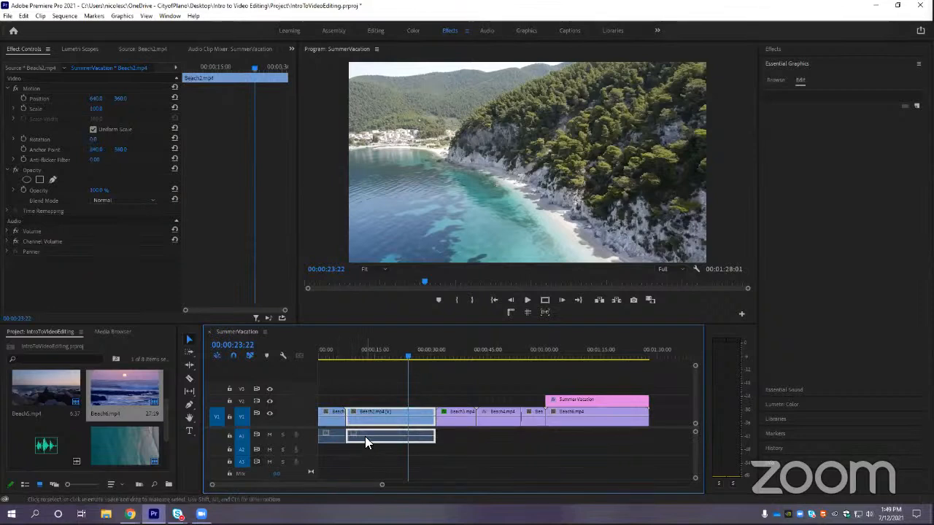
drag(407, 358, 401, 357)
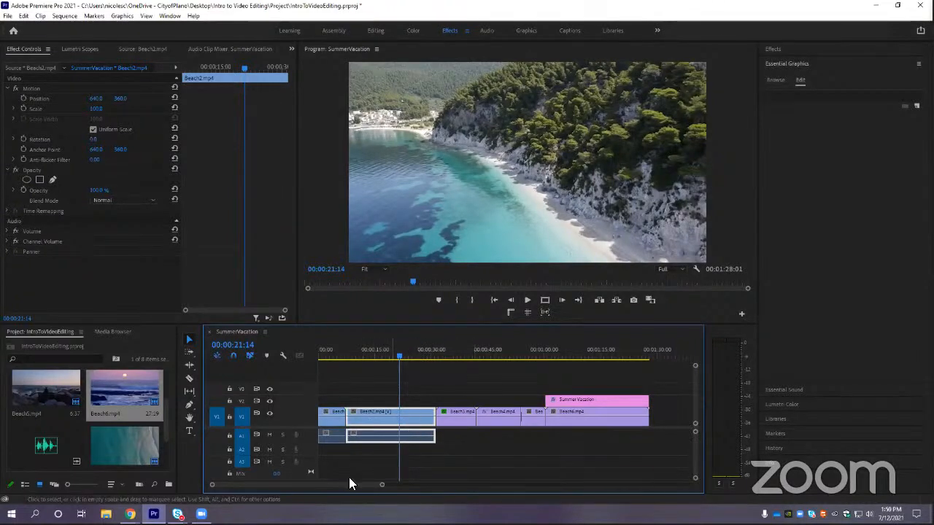
Unlink Beach2.mp4's audio from its video and delete the audio clip from A1
right_click(387, 422)
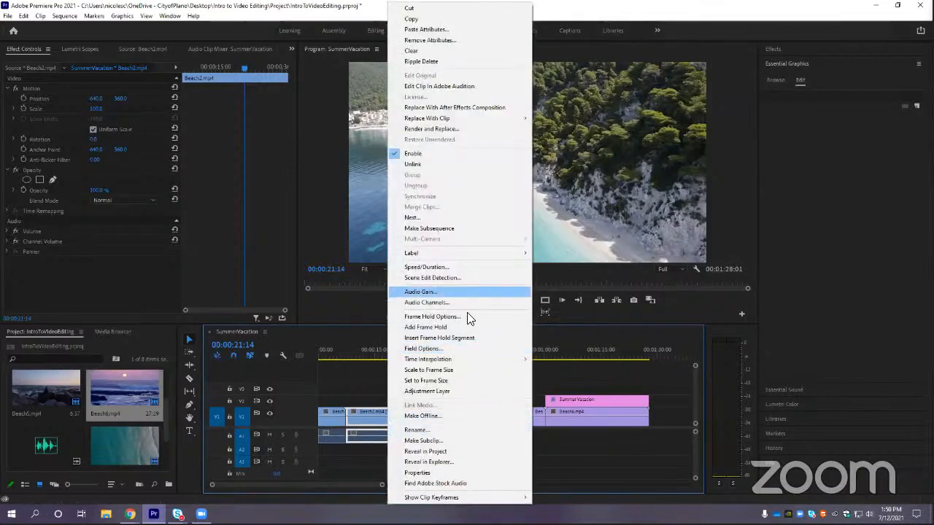
click(429, 165)
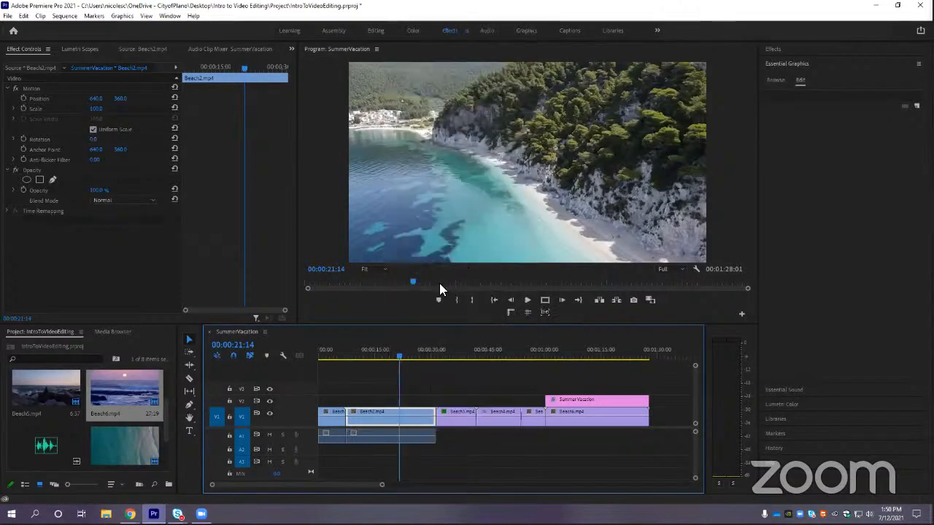
click(405, 435)
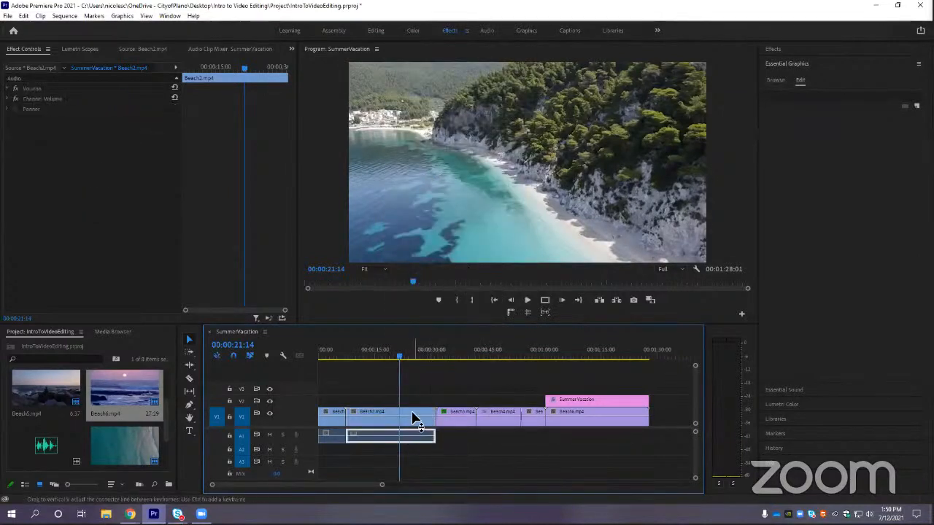
click(413, 422)
click(410, 436)
click(413, 420)
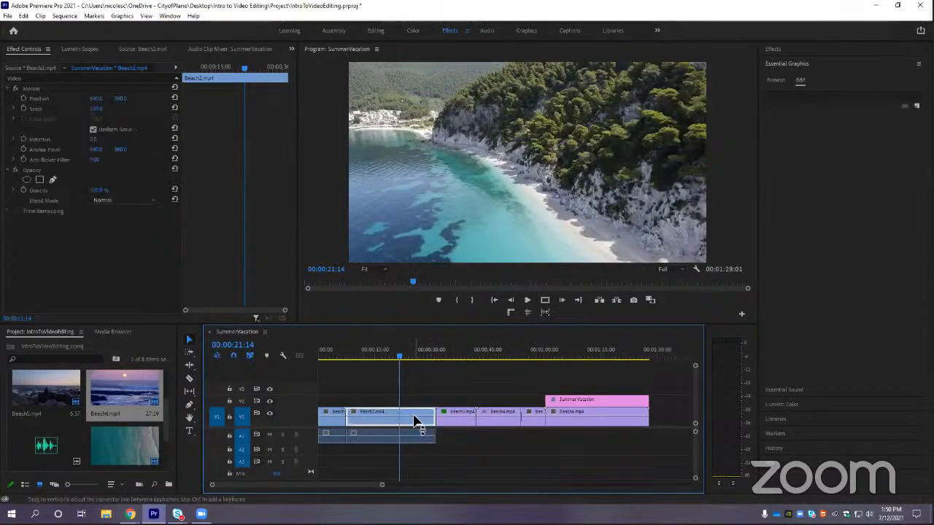
click(410, 438)
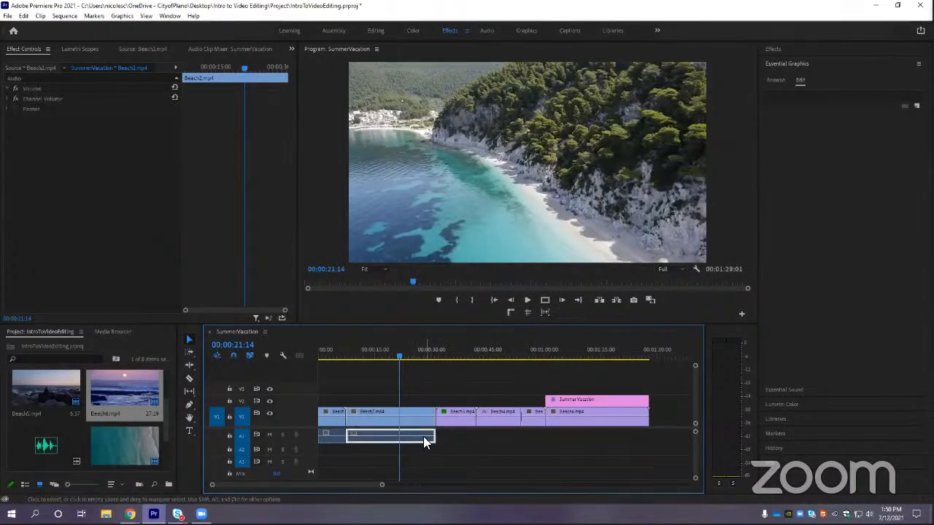
key(Delete)
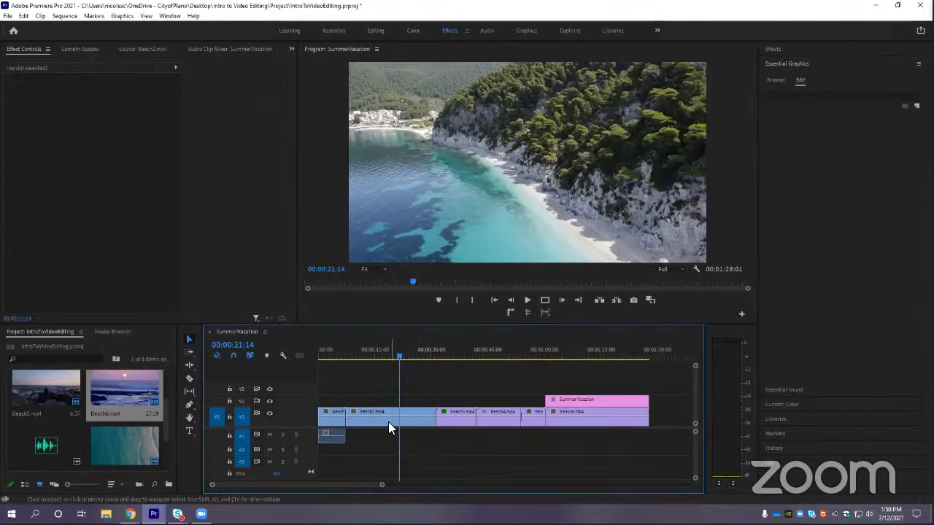
Unlink Beach1.mp4's audio from its video and select each part separately to check the separation
drag(382, 484, 341, 485)
click(348, 412)
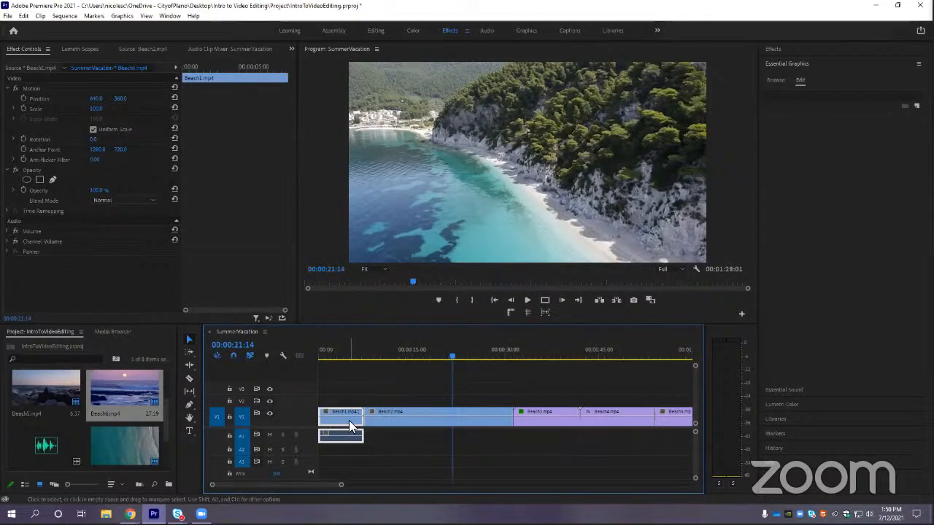
right_click(346, 421)
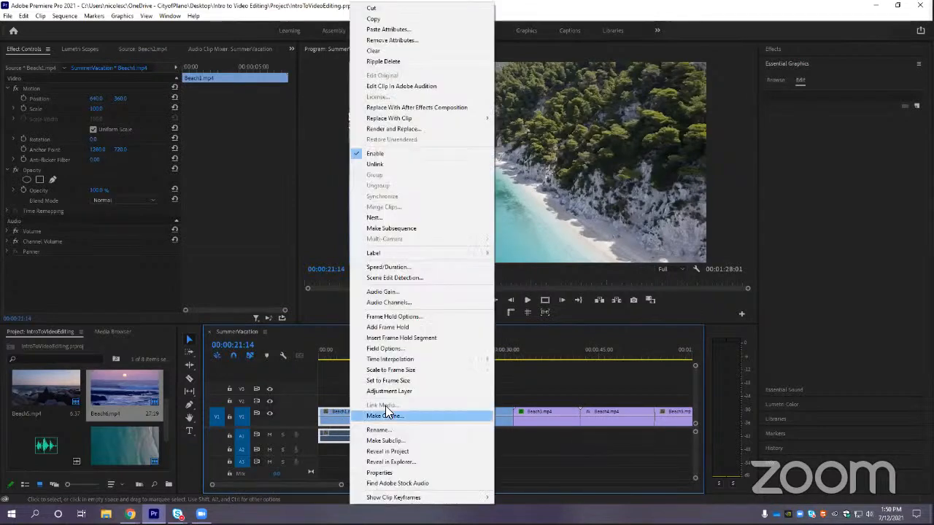
click(391, 165)
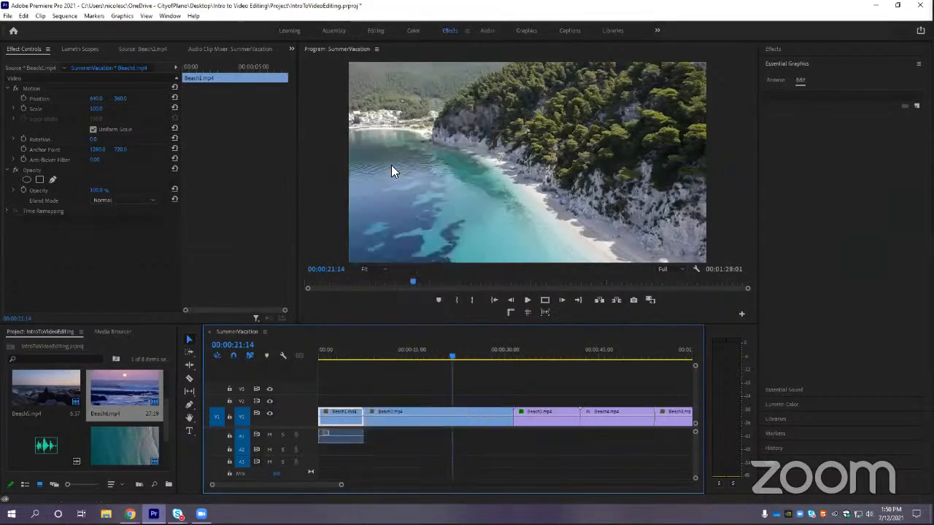
click(348, 434)
click(349, 418)
click(351, 436)
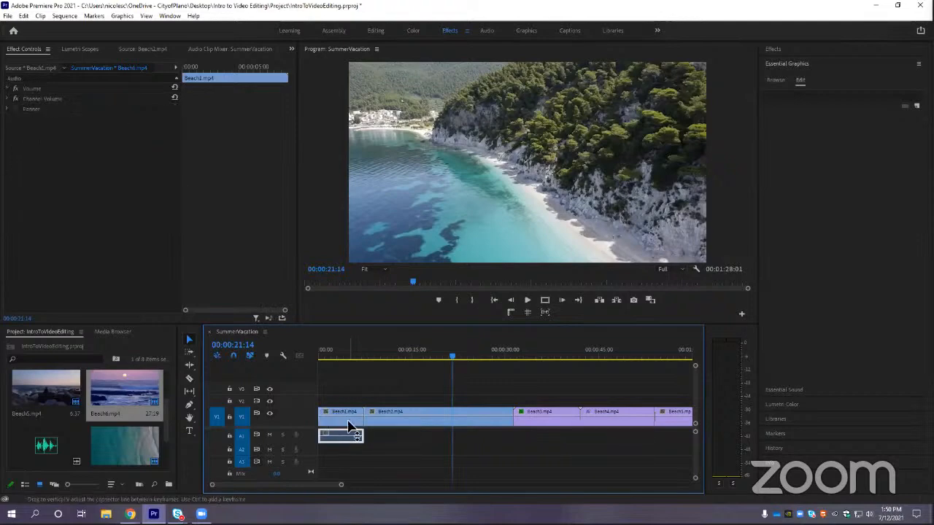
click(349, 417)
click(348, 434)
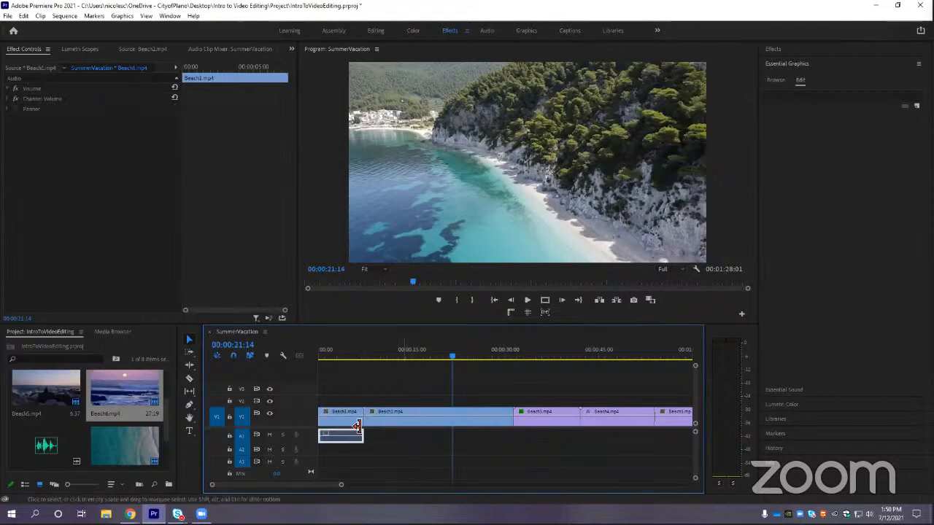
Link Beach1.mp4's video on V1 and its audio on A1 back together
drag(451, 356, 418, 356)
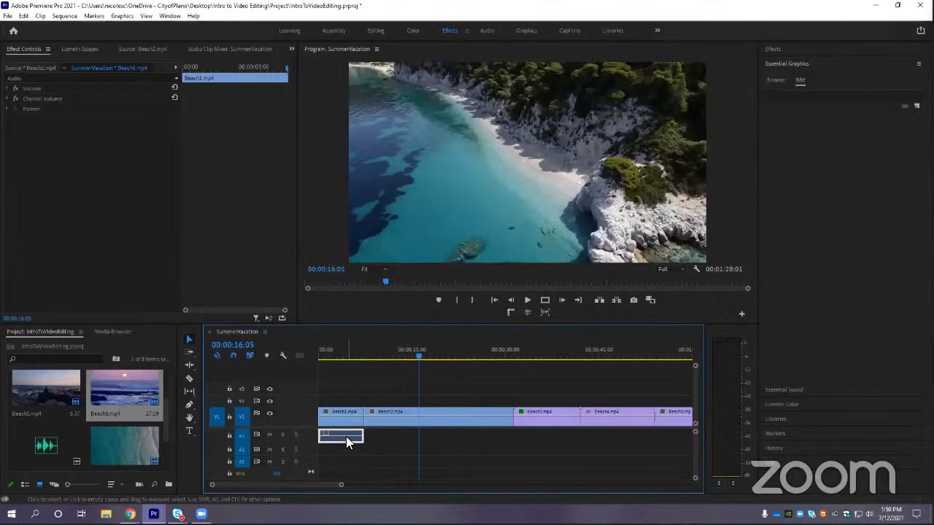
shift+click(351, 416)
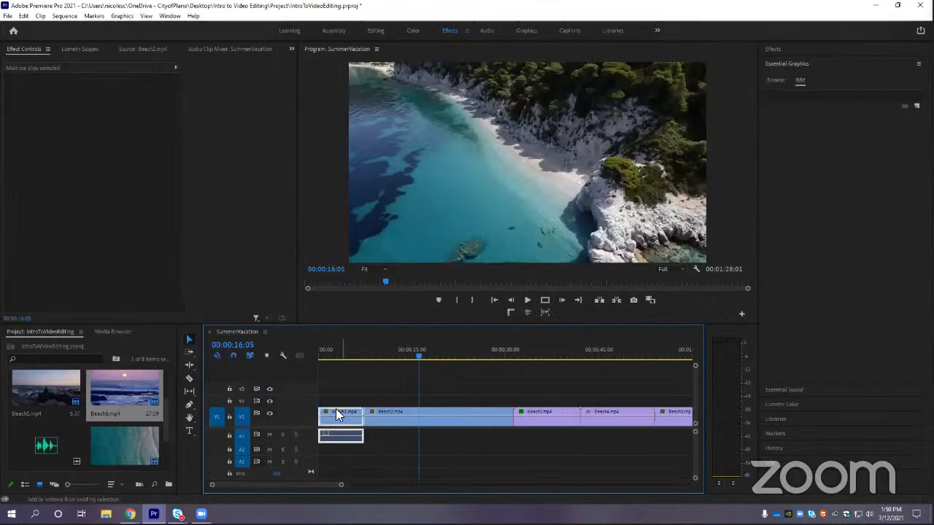
right_click(342, 417)
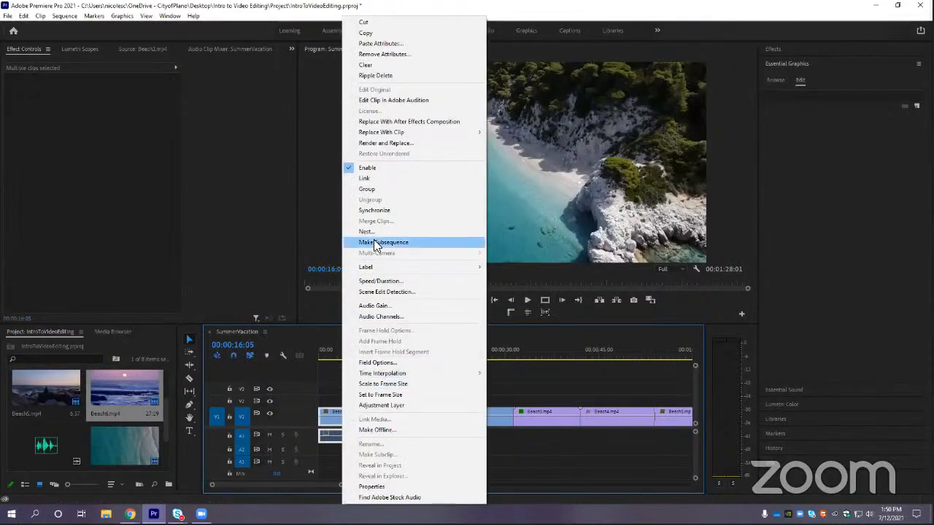
click(365, 179)
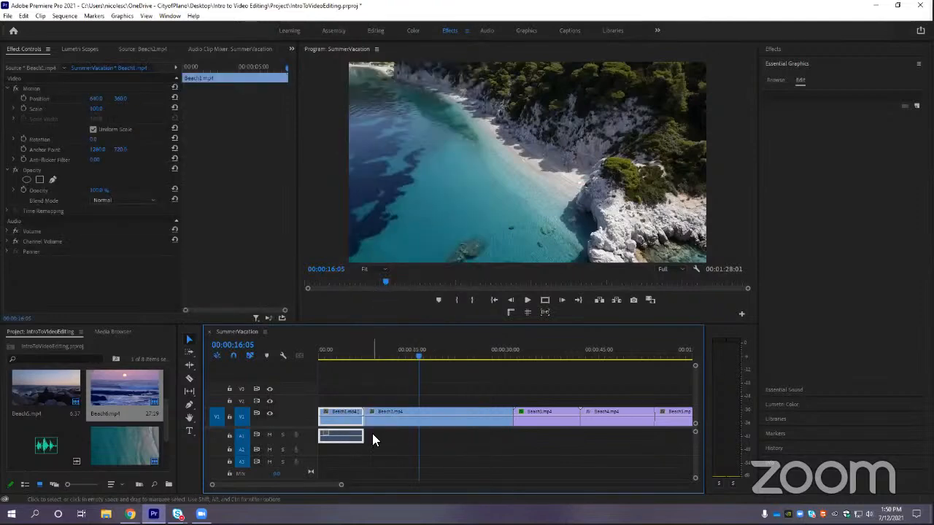
Unlink Beach1.mp4's video and audio again and delete the audio clip from A1
right_click(343, 417)
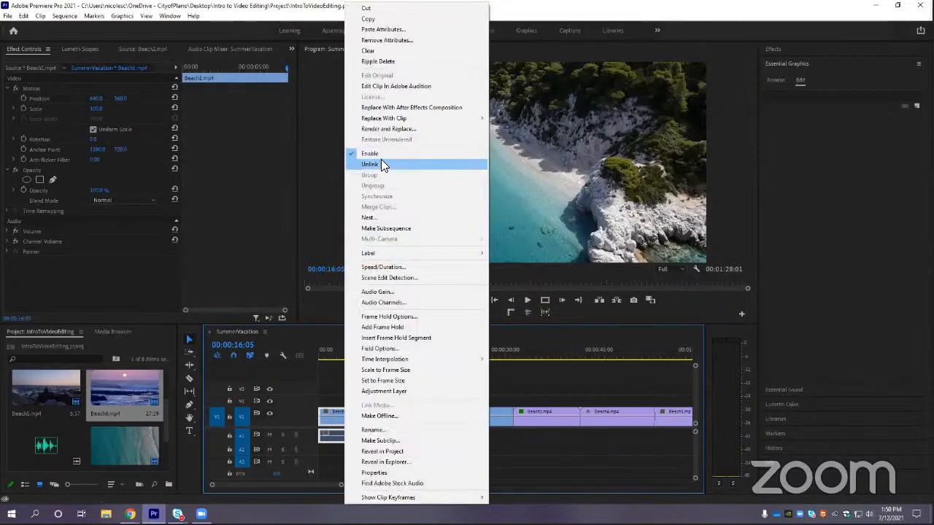
click(381, 164)
click(356, 437)
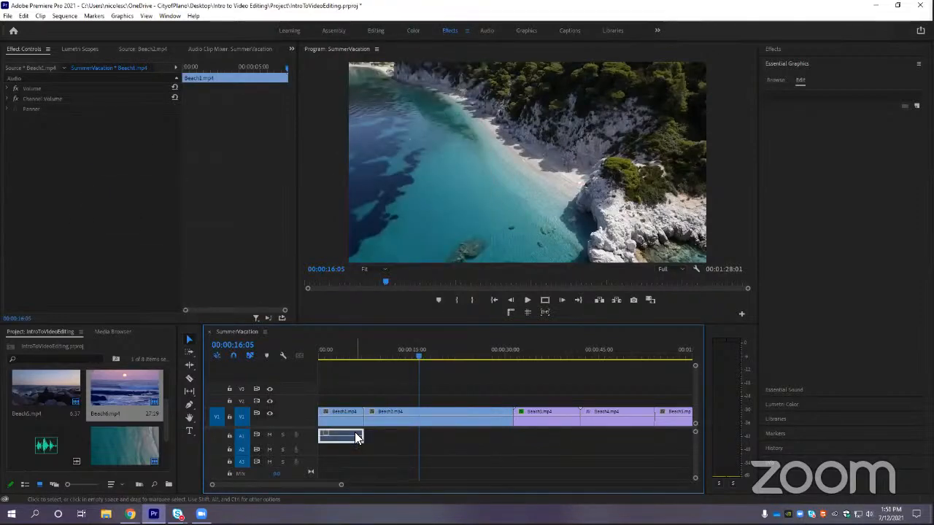
key(Delete)
Add Boardwalk.mp3 to A1 at the sequence's beginning and trim its end to the end of Beach6.mp4, for a duration of 00:01:28:01
drag(340, 484, 410, 487)
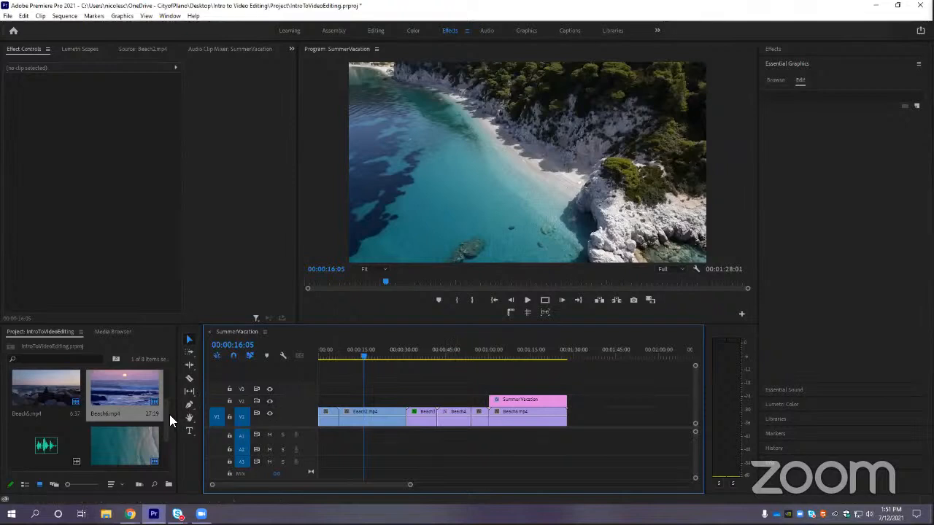
scroll(167, 417, down, 2)
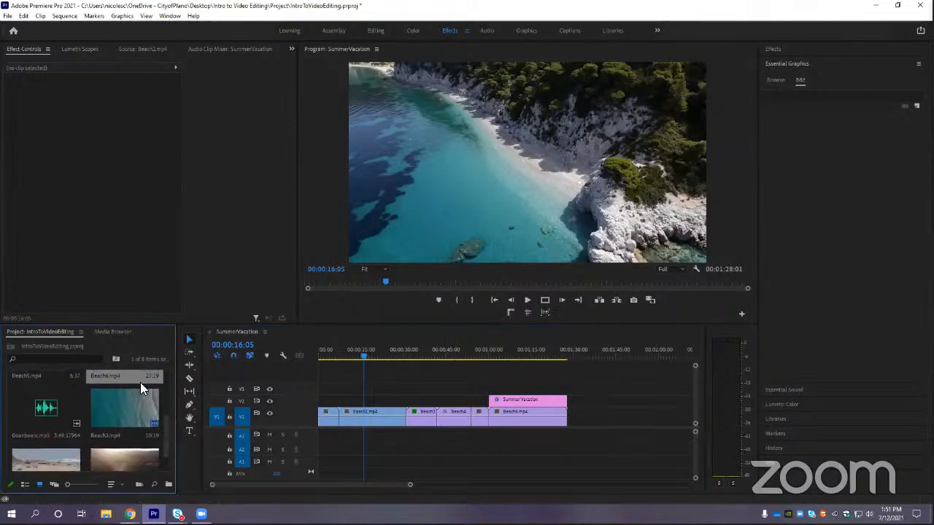
drag(37, 410, 319, 436)
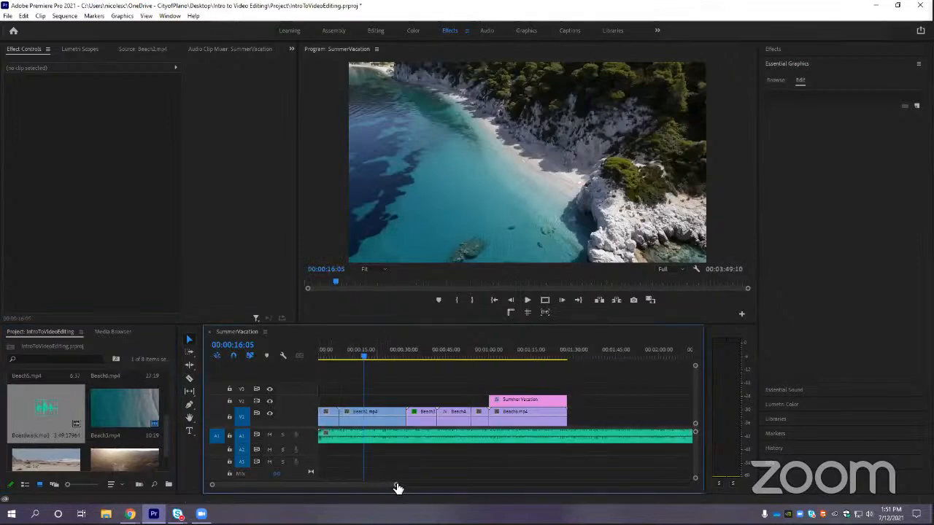
drag(397, 487, 480, 485)
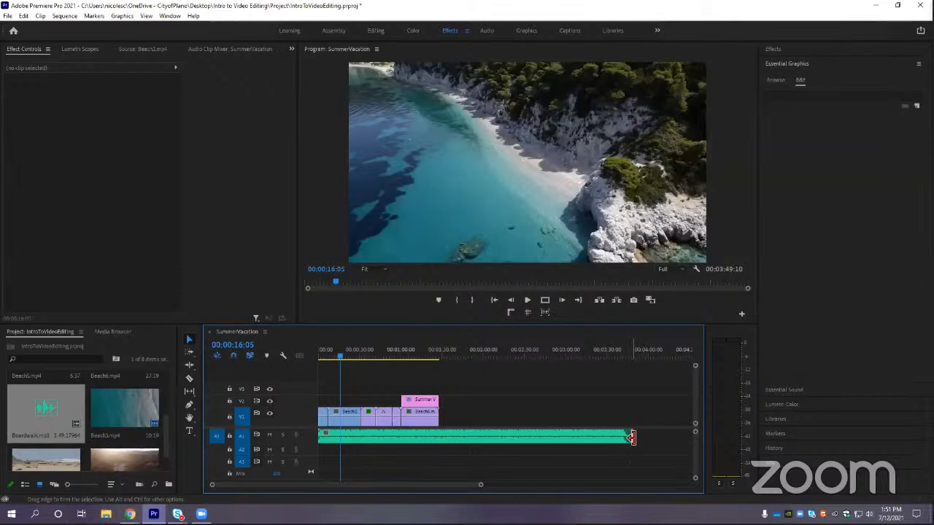
drag(632, 437, 435, 441)
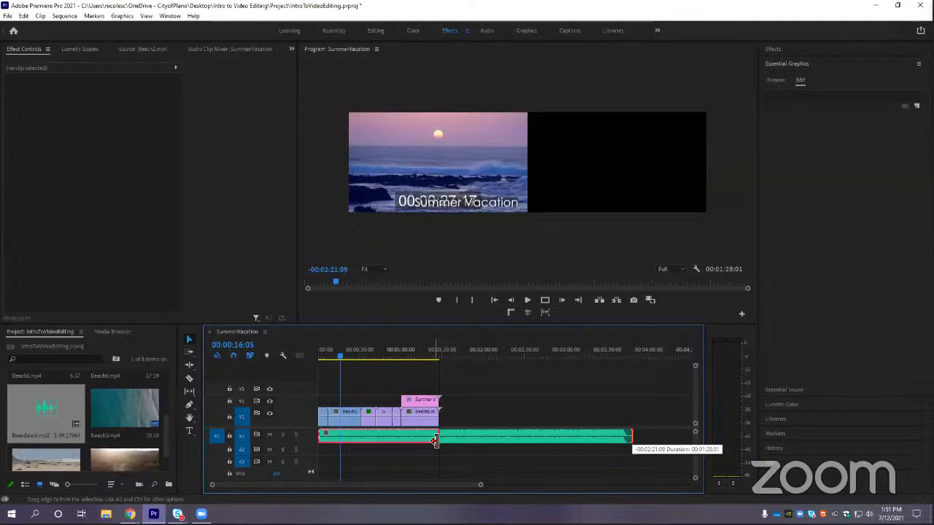
Finish trimming Boardwalk.mp3's end on A1 to the end of Beach6.mp4 and scrub past the sequence's ending to check it
drag(435, 441, 438, 439)
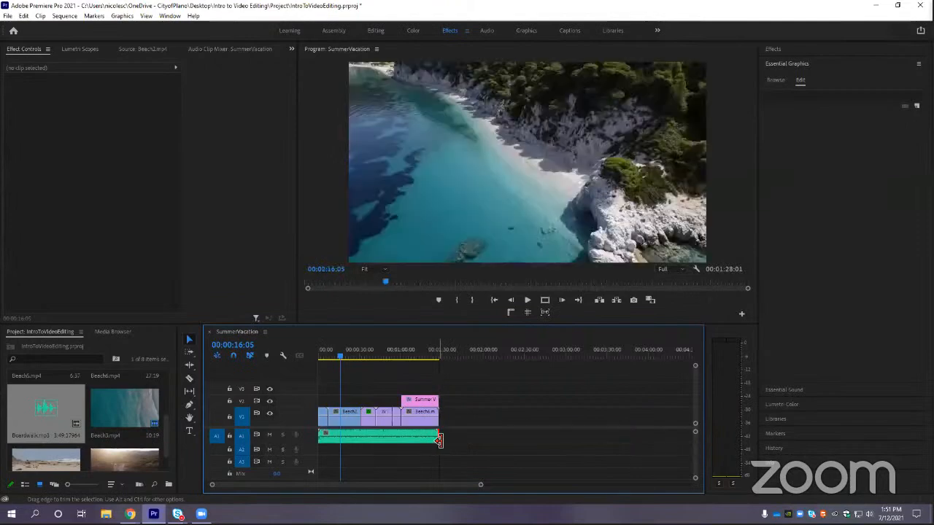
drag(480, 485, 437, 485)
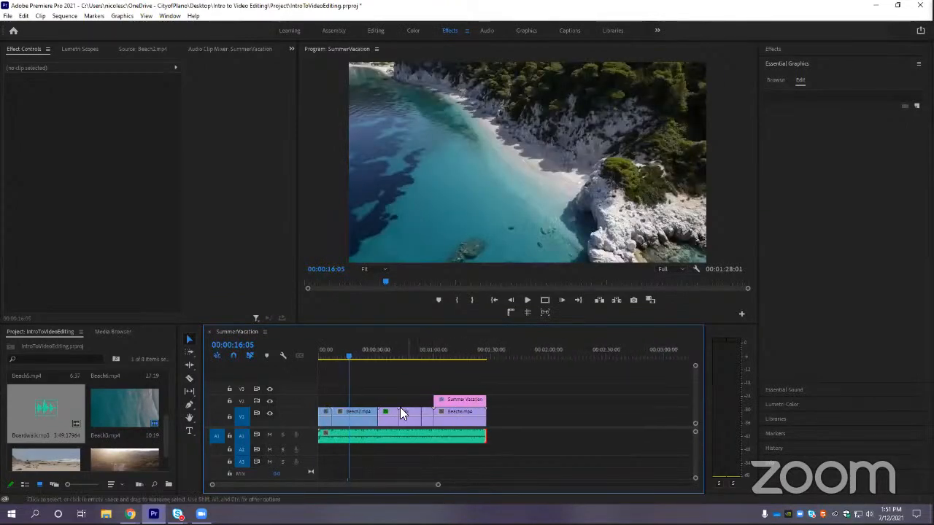
drag(349, 352, 485, 357)
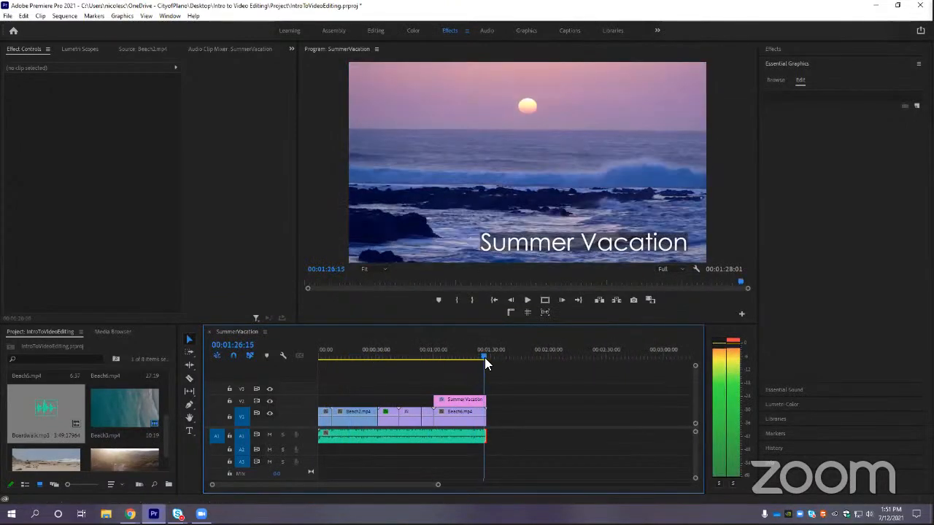
drag(438, 485, 349, 480)
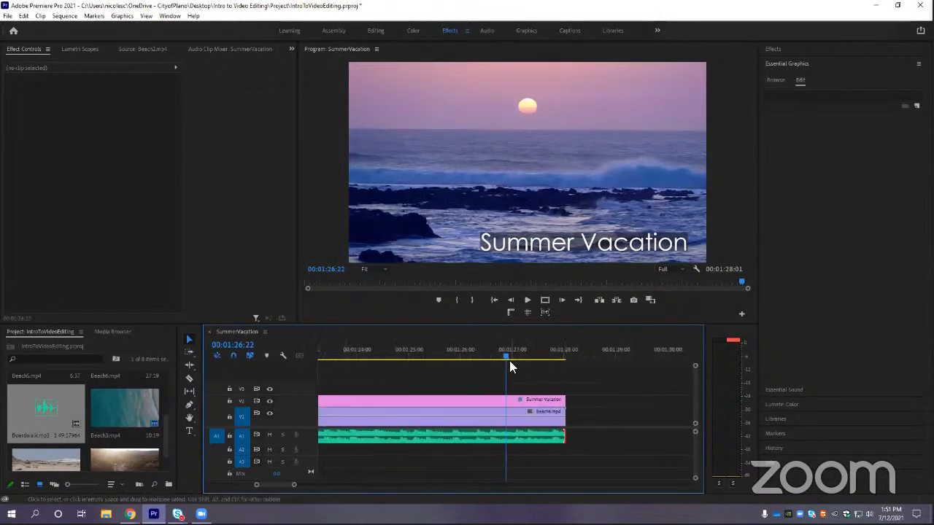
drag(509, 357, 592, 417)
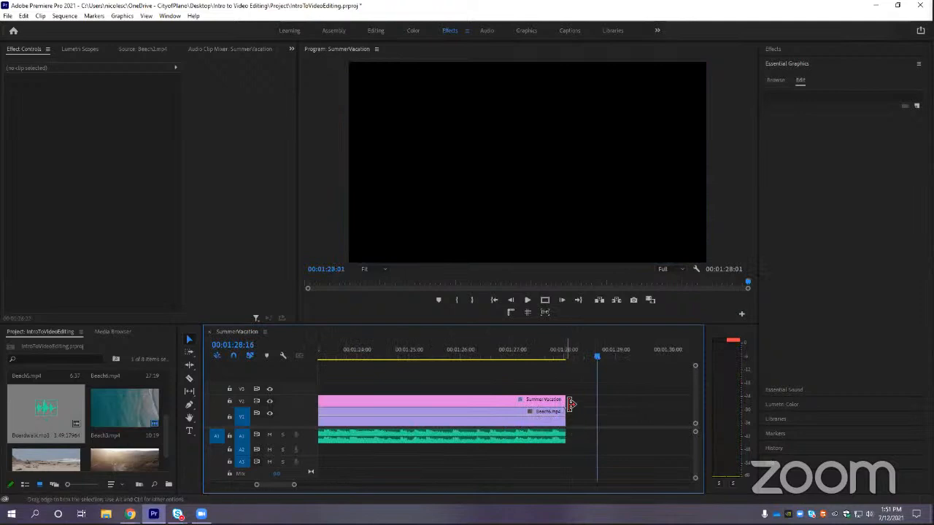
Select the Summer Vacation title on V2 and check its end against the end of Beach6.mp4
click(563, 399)
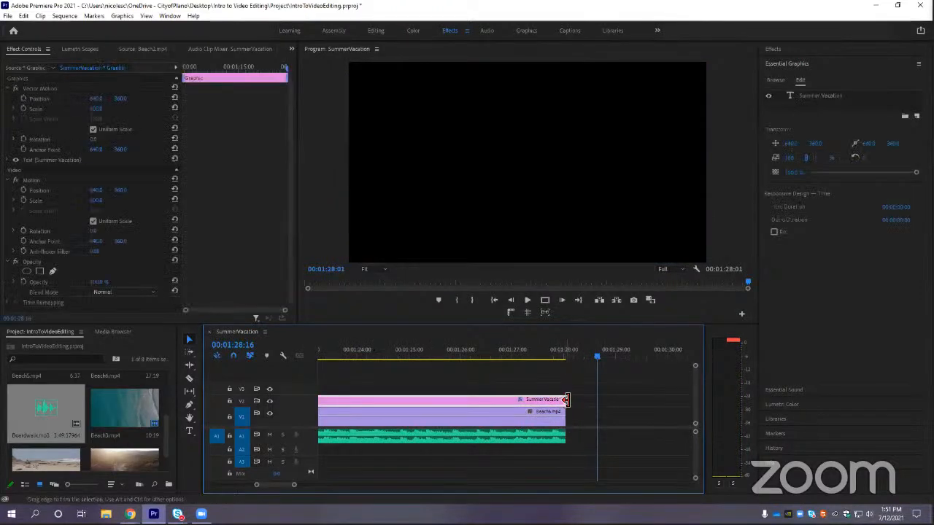
drag(572, 400, 569, 400)
drag(595, 356, 529, 361)
drag(293, 484, 419, 485)
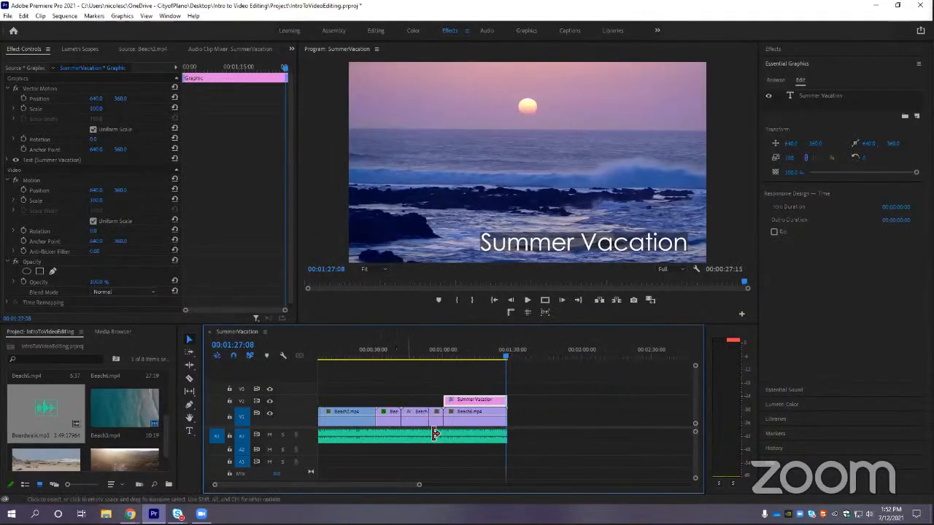
Return to the sequence's beginning and play the first seconds with the new music
click(495, 299)
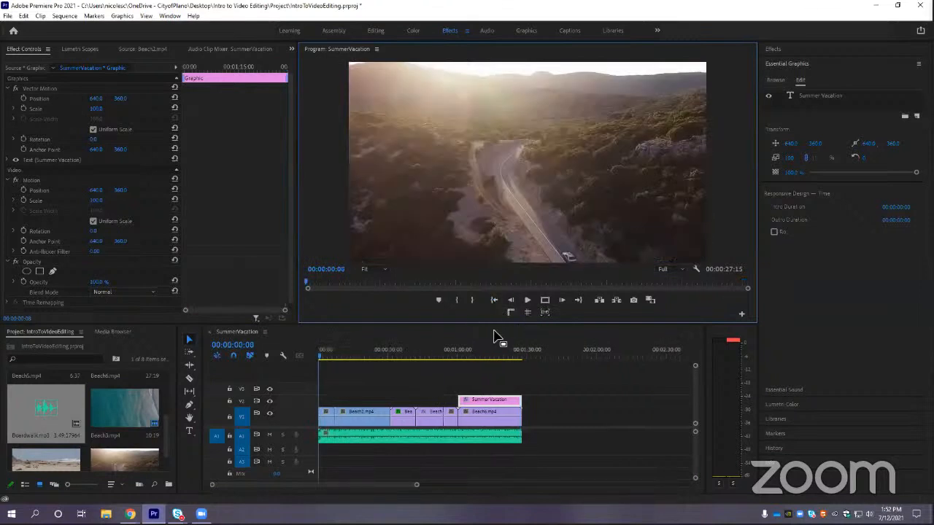
click(449, 338)
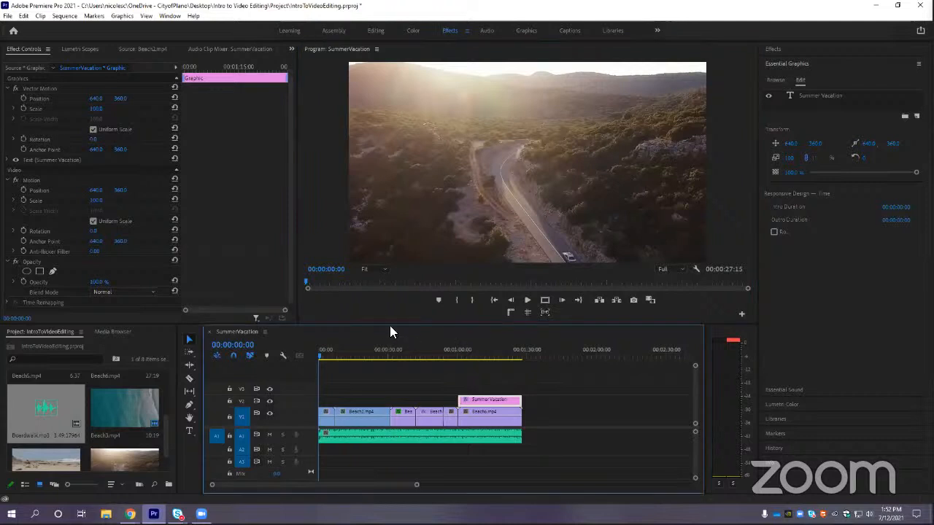
key(space)
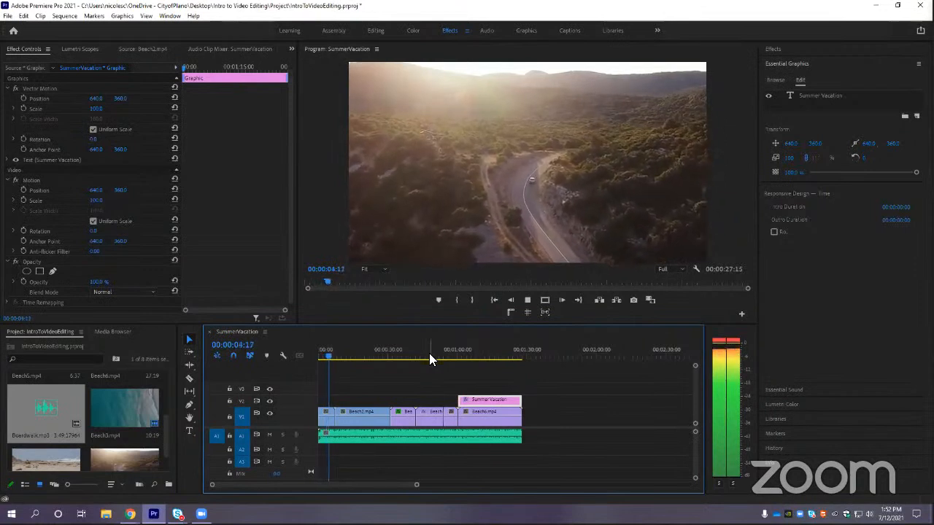
key(space)
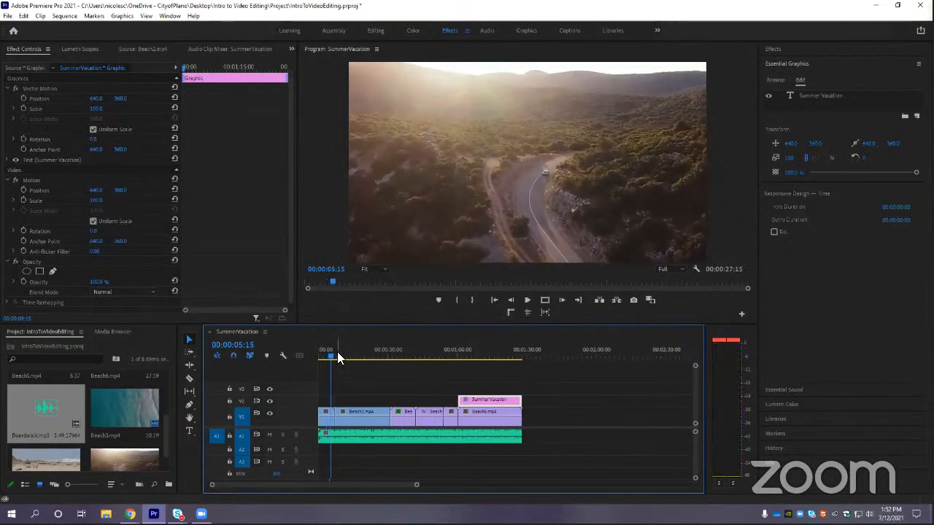
Play the sequence through the Beach2.mp4 section and check the music's level on the audio meters
drag(421, 485, 372, 484)
key(space)
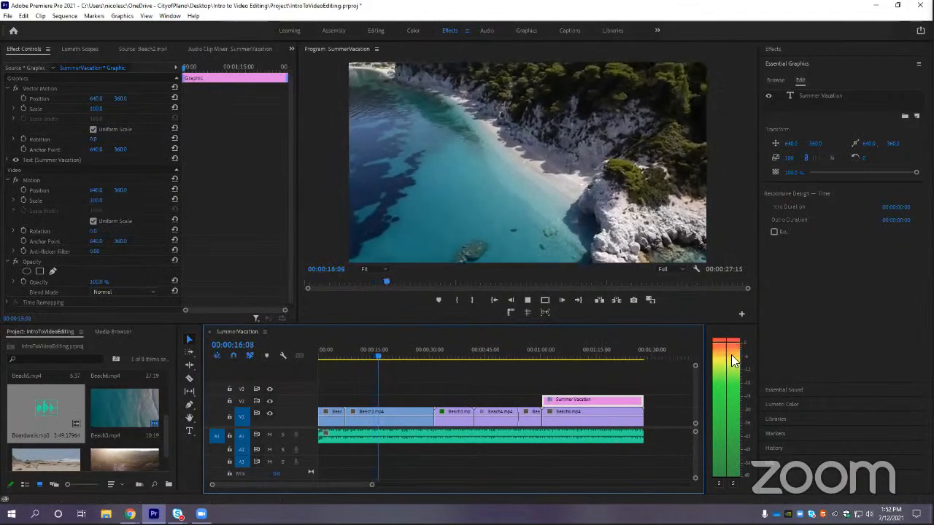
click(386, 358)
key(space)
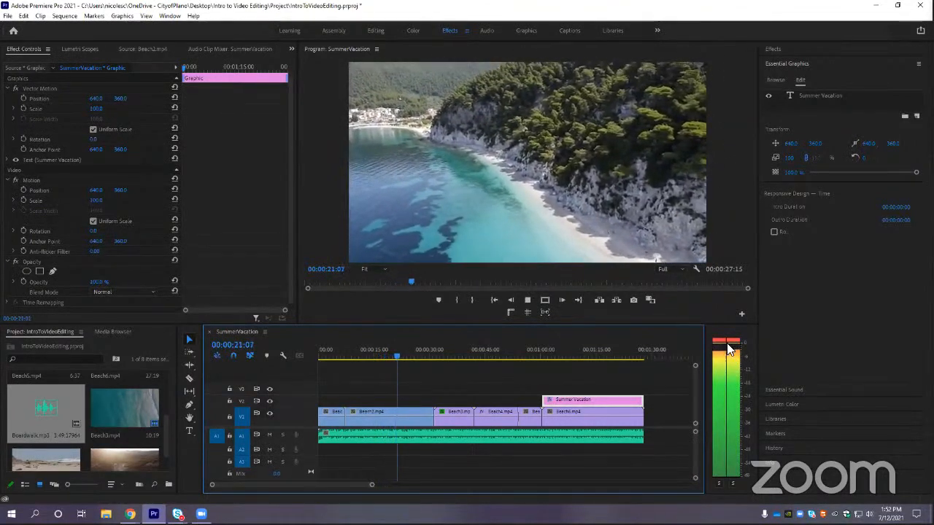
key(space)
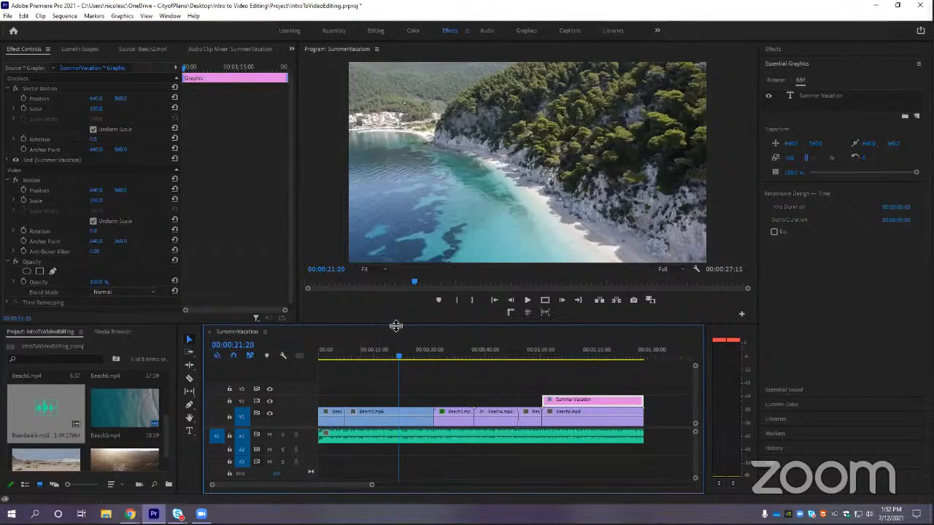
Enlarge the timeline area and the A1 track to show Boardwalk.mp3's waveform, and select the clip
drag(396, 325, 405, 228)
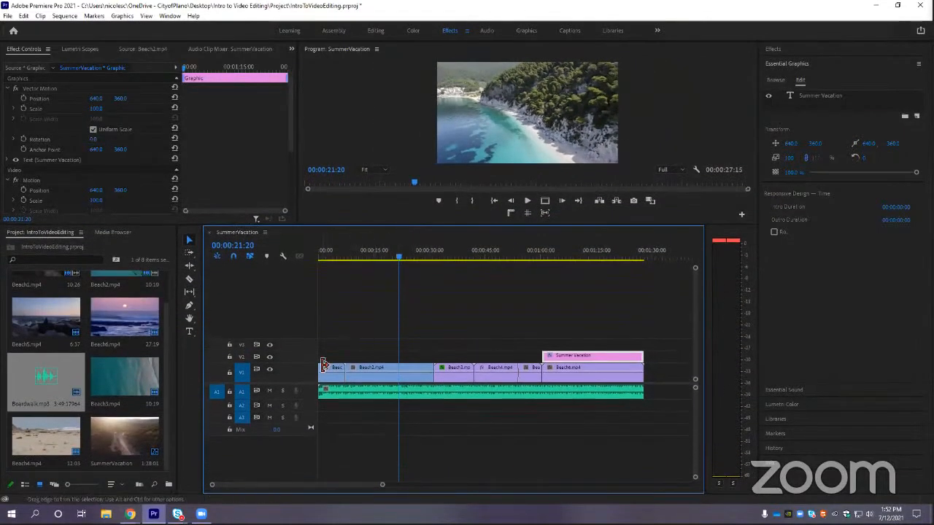
drag(315, 365, 306, 443)
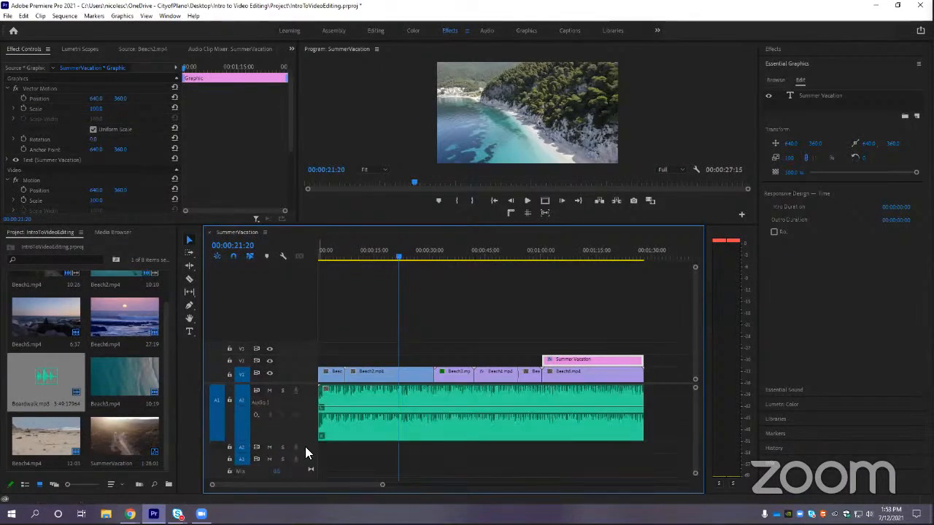
click(438, 406)
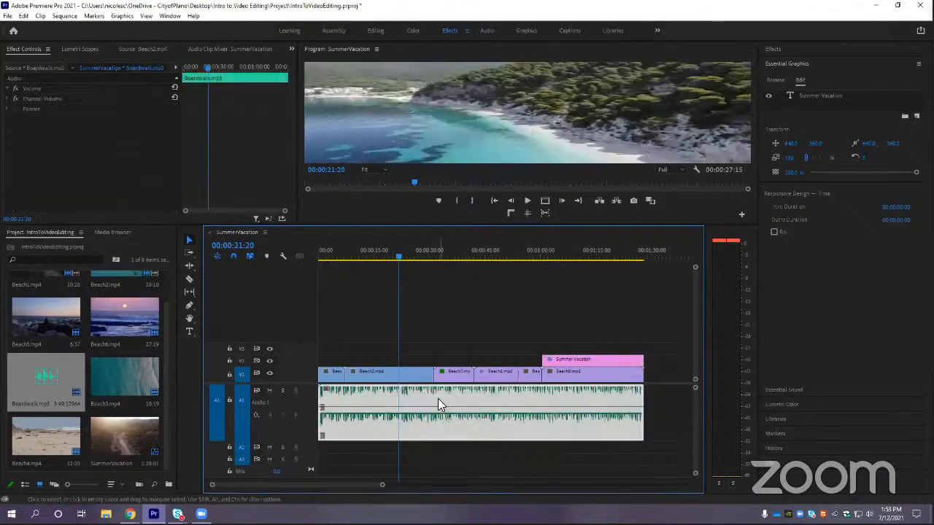
Adjust Boardwalk.mp3's audio gain by -5 dB
right_click(484, 400)
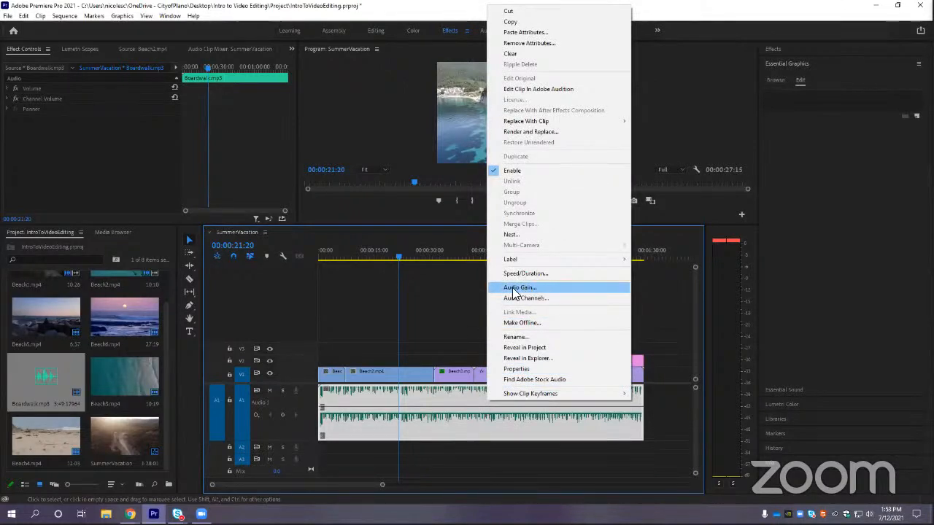
click(537, 291)
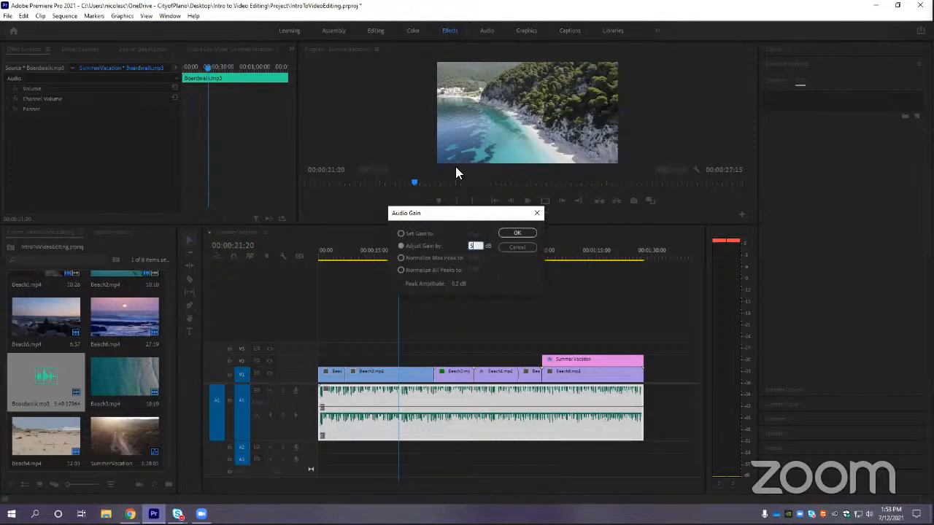
double_click(469, 246)
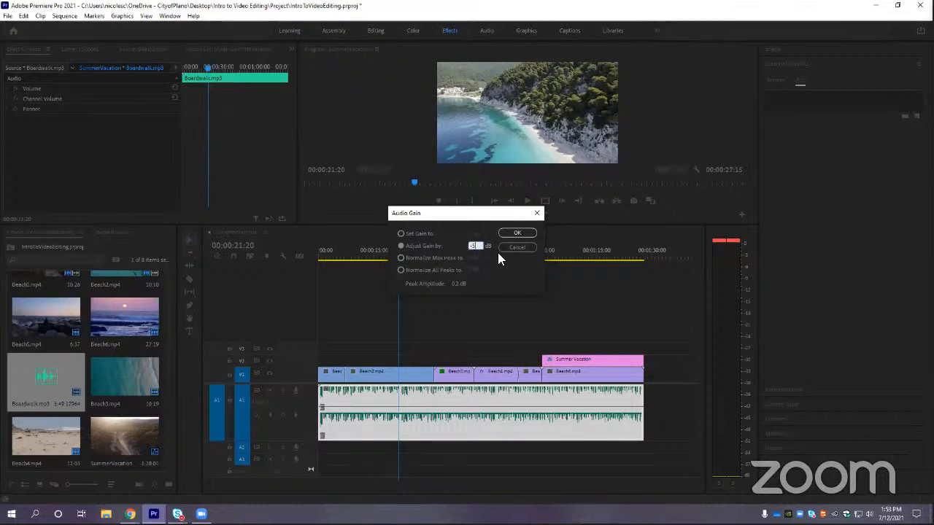
click(518, 232)
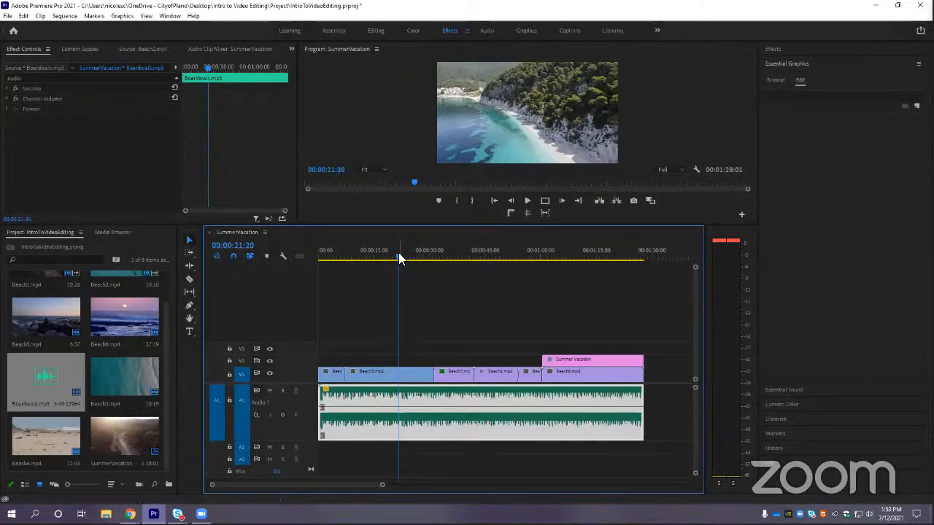
Play the sequence to check the music's level and lower Boardwalk.mp3's audio gain by a further 3 dB
key(space)
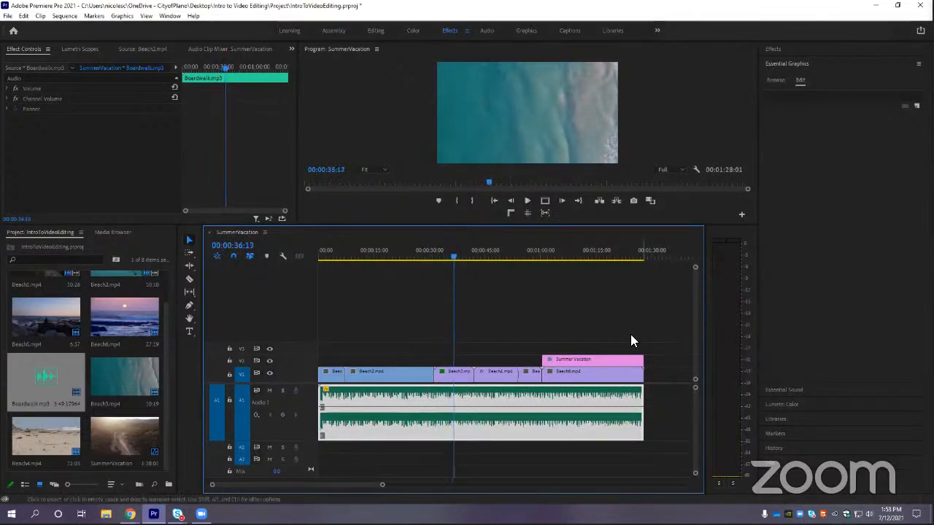
key(space)
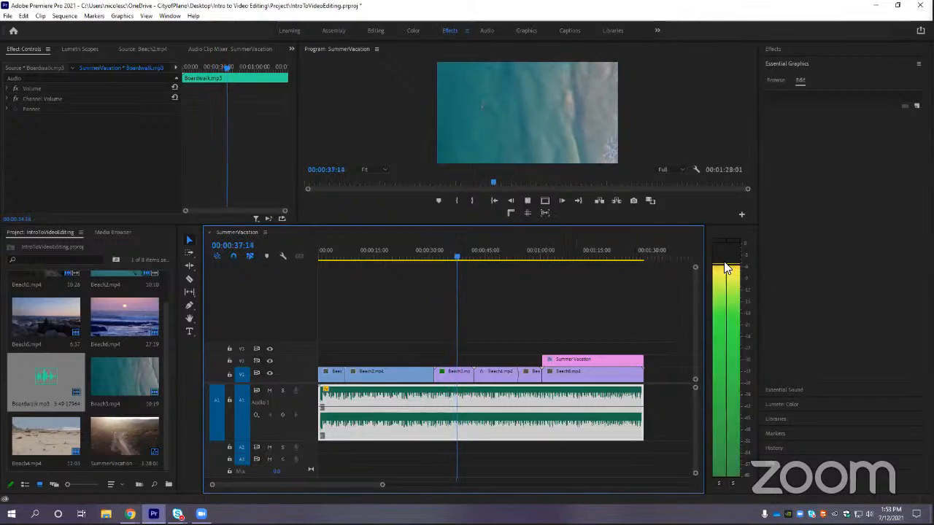
right_click(569, 387)
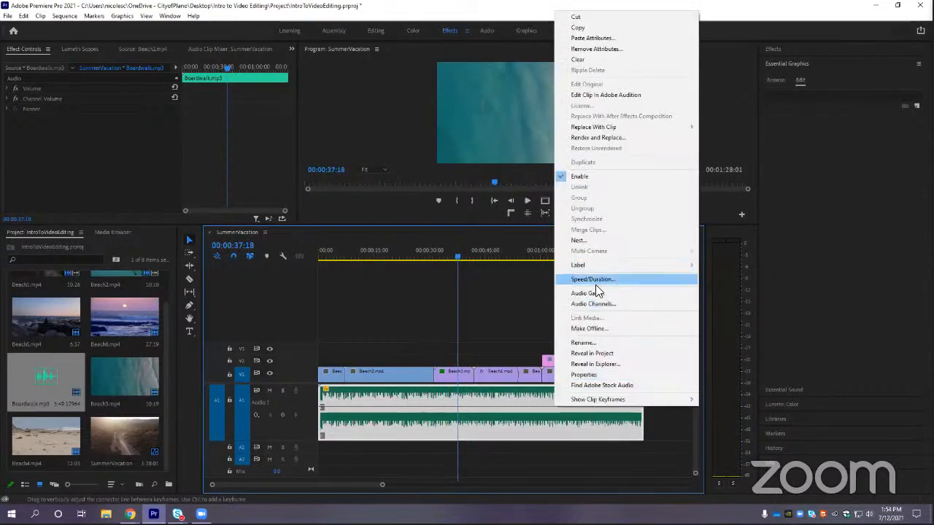
click(595, 292)
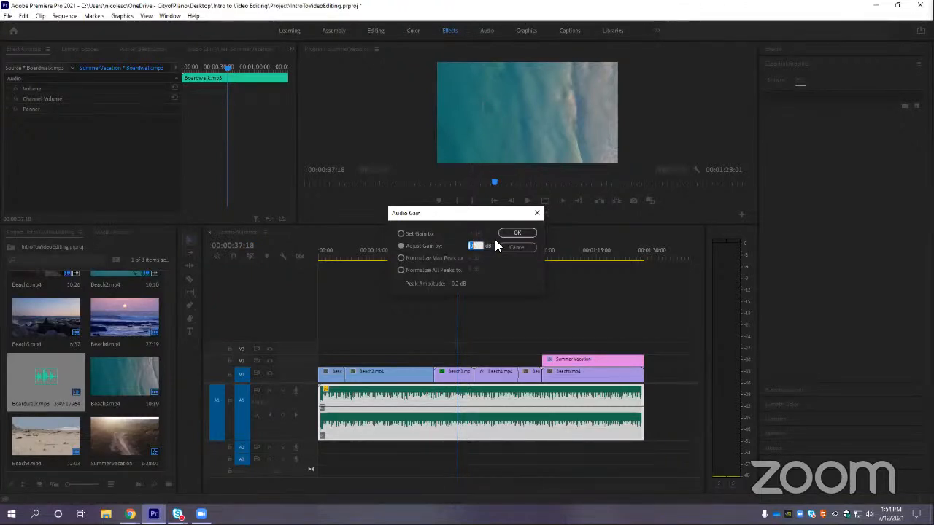
text(3)
click(518, 233)
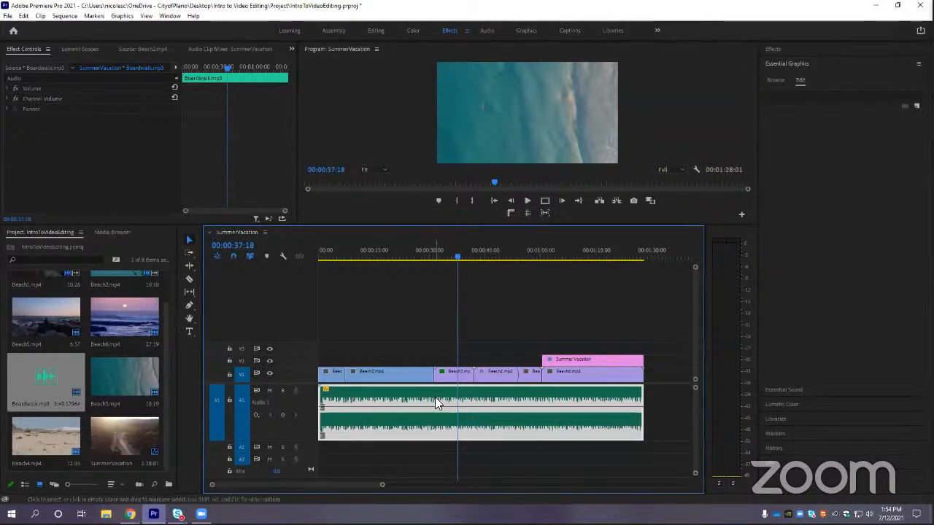
Play from Beach3.mp4 into Beach4.mp4 to check the reduced music level on the audio meters
key(space)
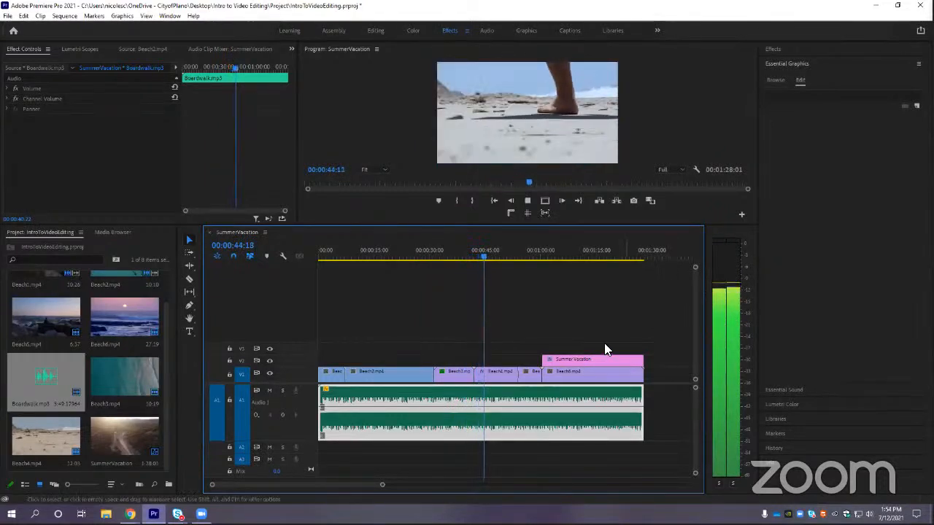
key(space)
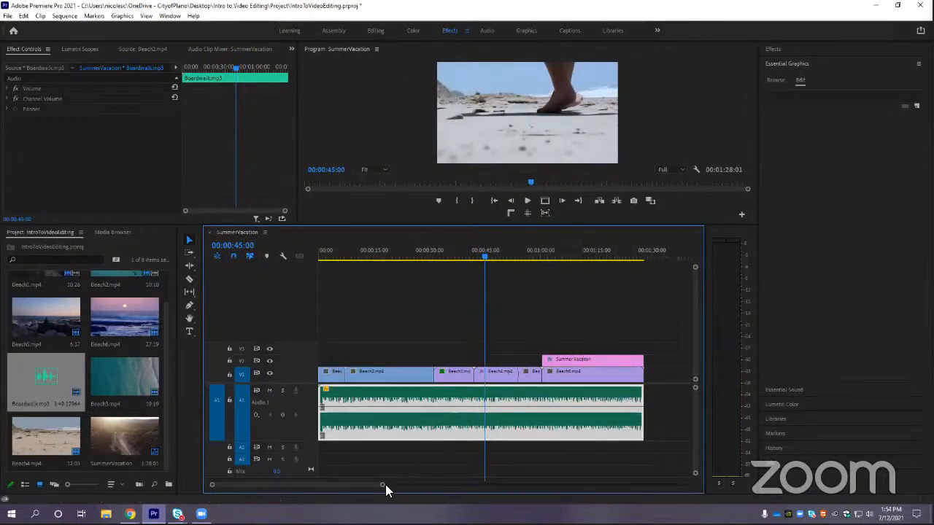
mouse_move(385, 484)
mouse_down()
mouse_move(397, 486)
mouse_move(384, 484)
mouse_up()
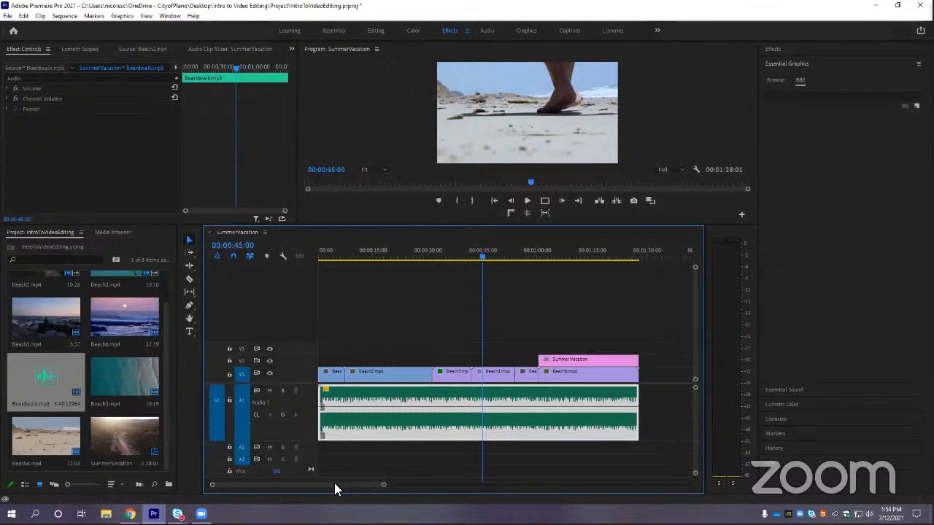
drag(381, 489, 378, 487)
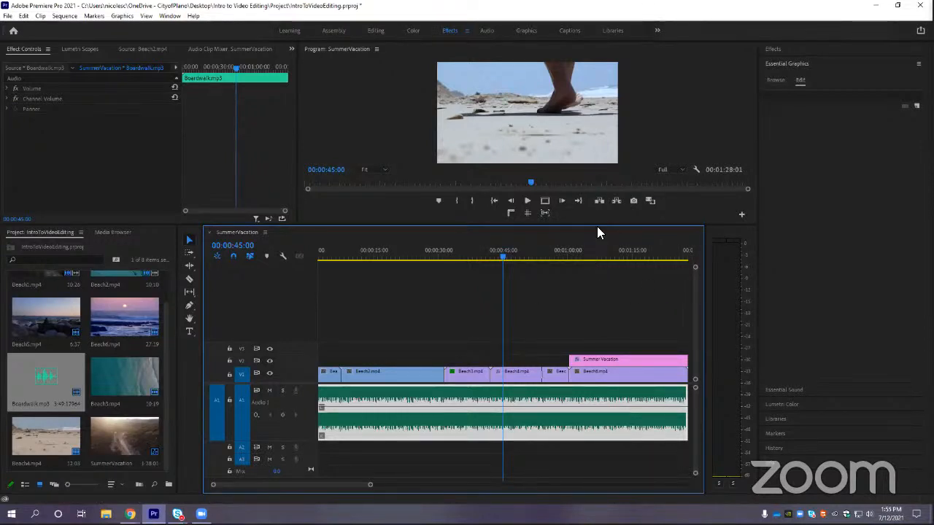
Save the IntroToVideoEditing project
click(8, 16)
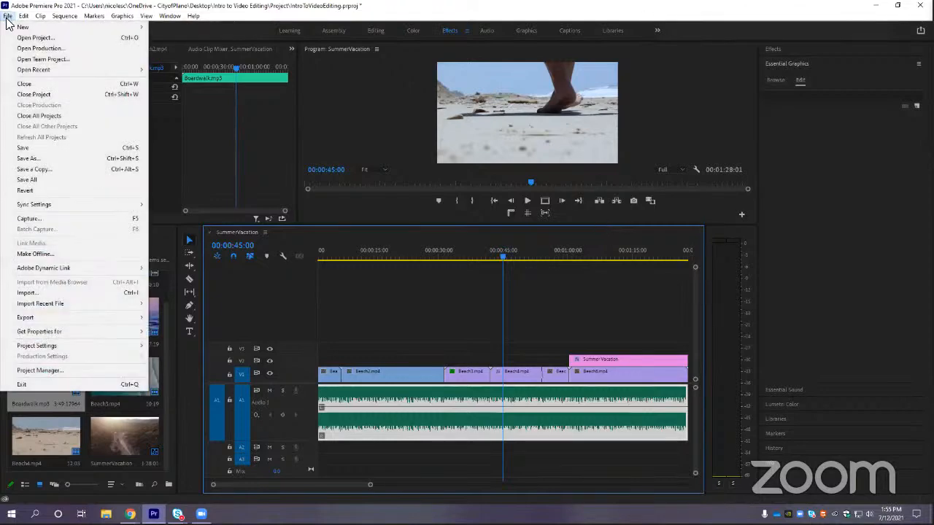
click(28, 146)
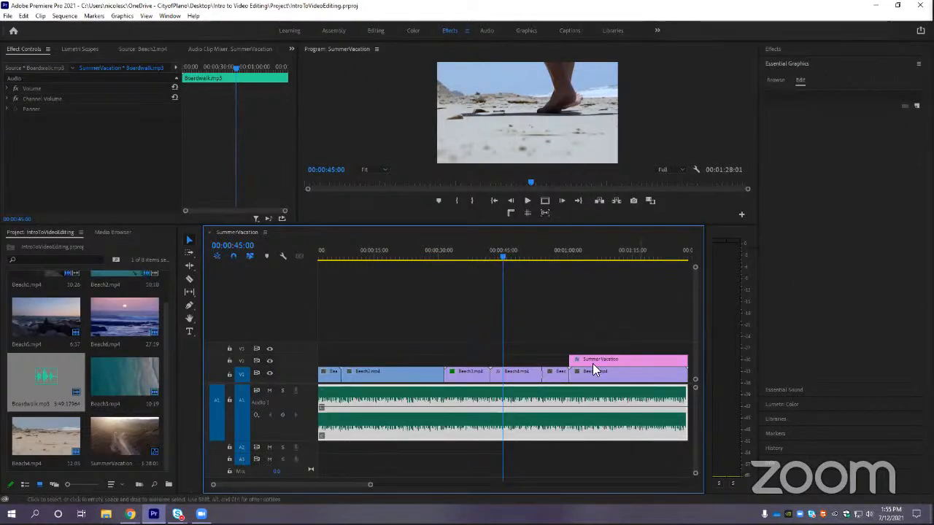
Open the media export settings for the SummerVacation sequence and set the source range to Entire Sequence
drag(370, 485, 386, 487)
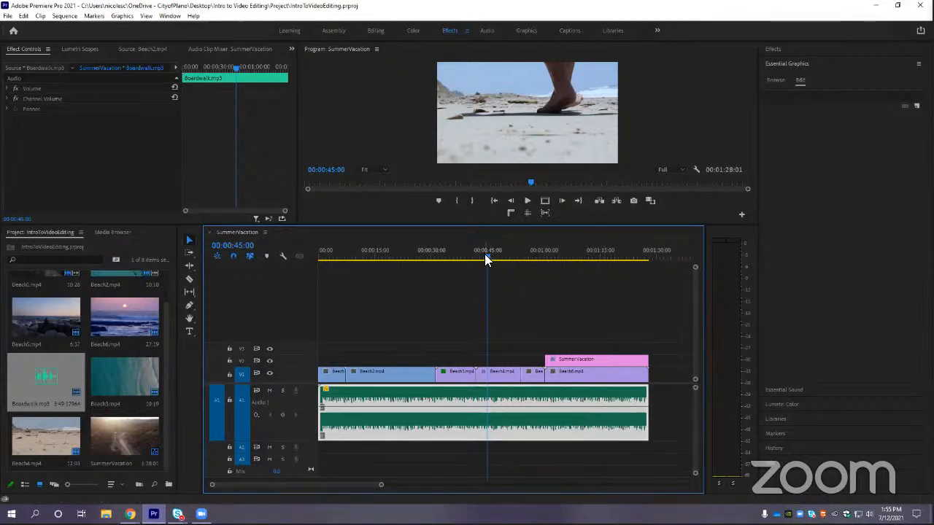
click(8, 17)
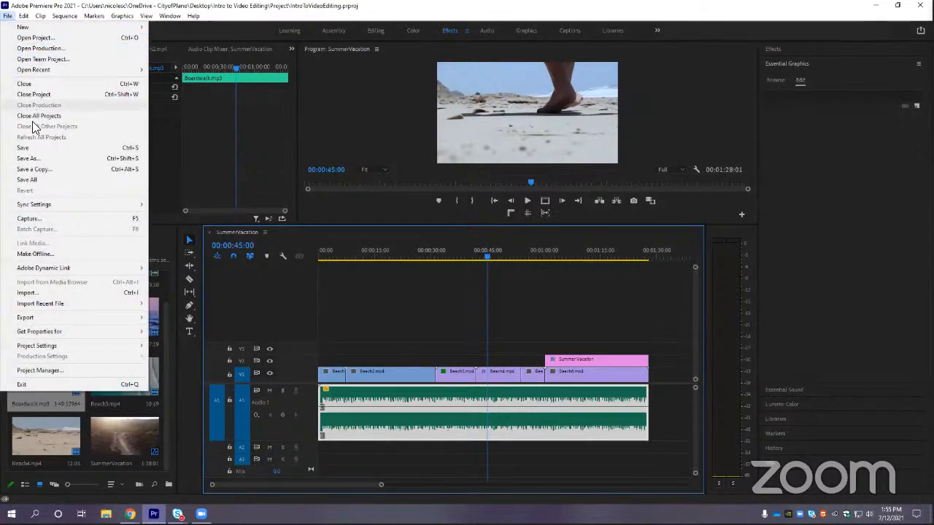
mouse_move(51, 321)
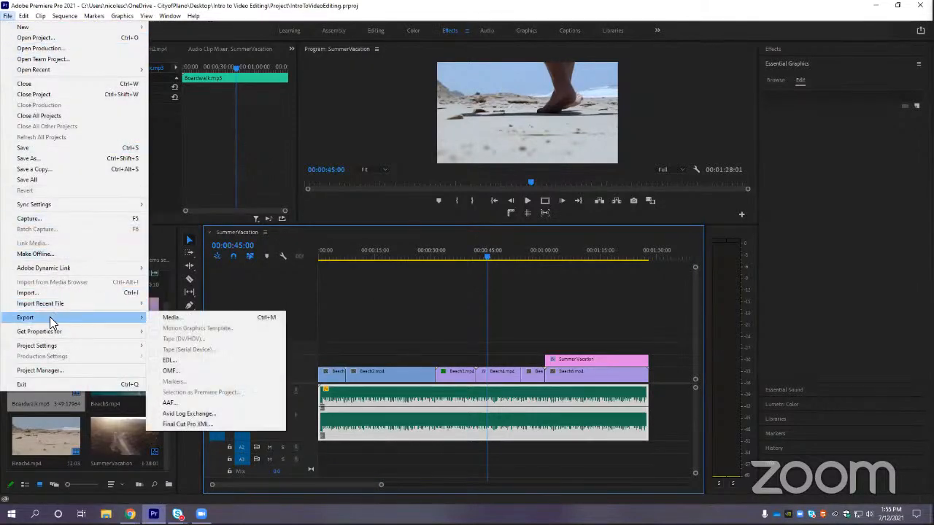
click(193, 318)
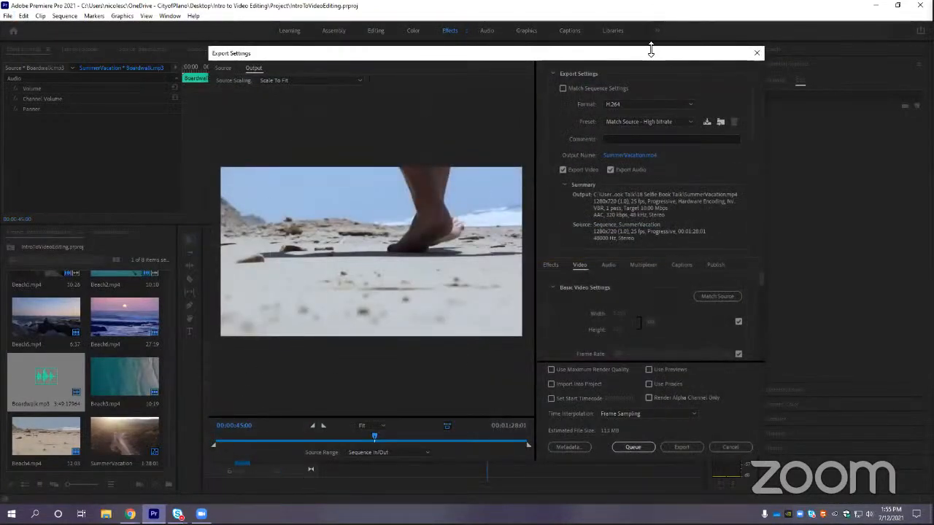
drag(647, 57, 634, 43)
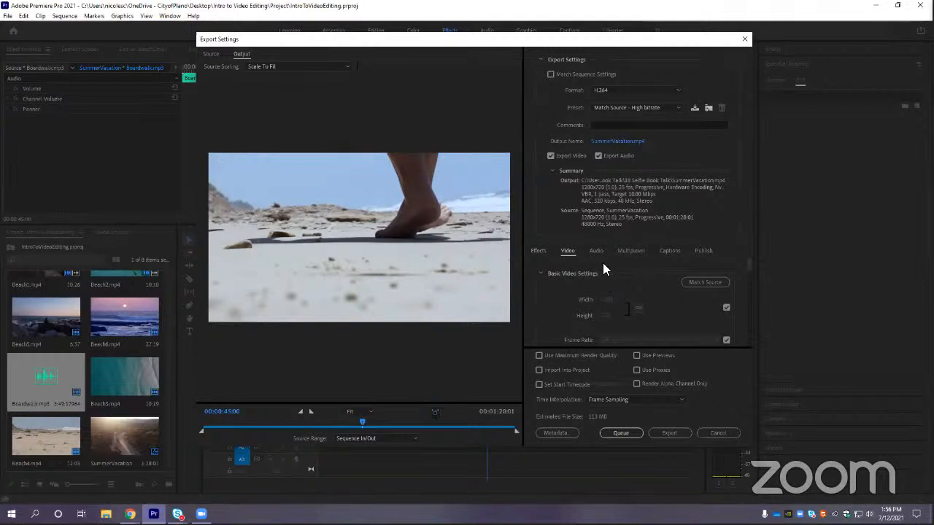
click(394, 438)
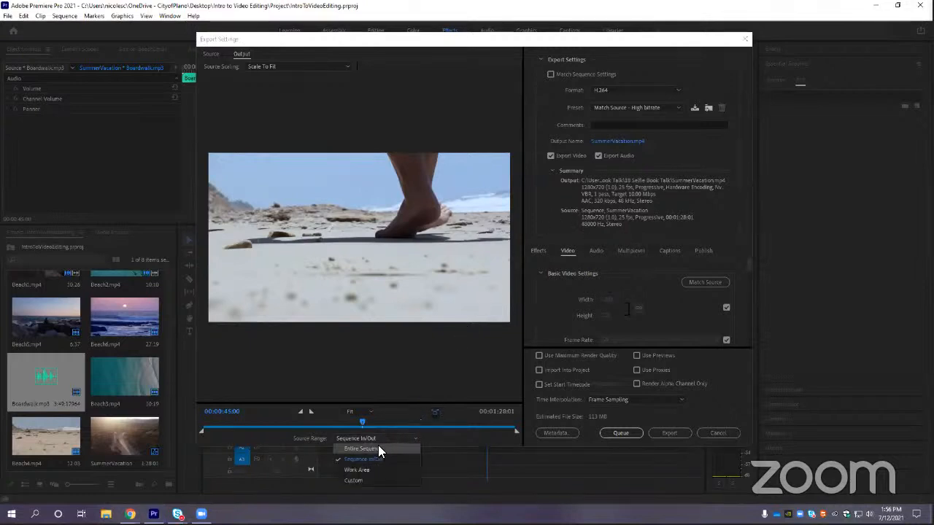
click(379, 447)
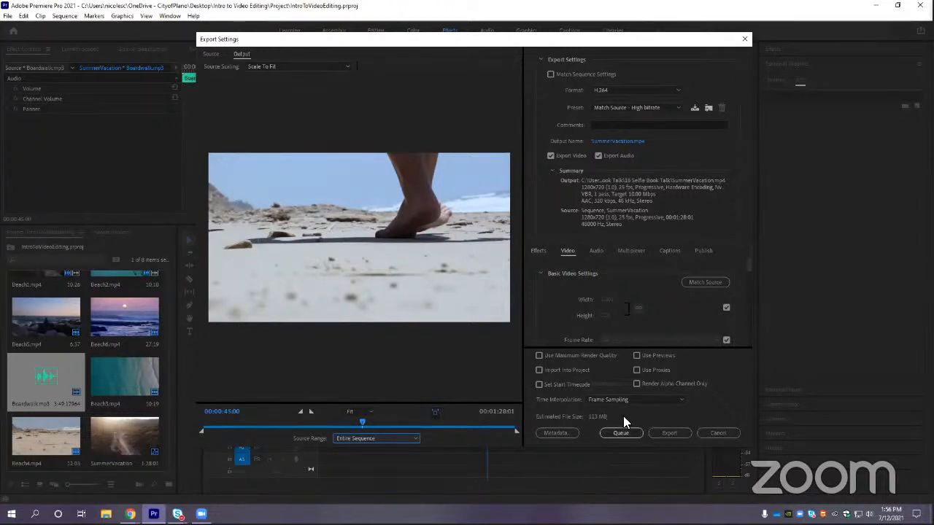
Choose the YouTube 2160p 4K Ultra HD preset for the H.264 export
click(599, 106)
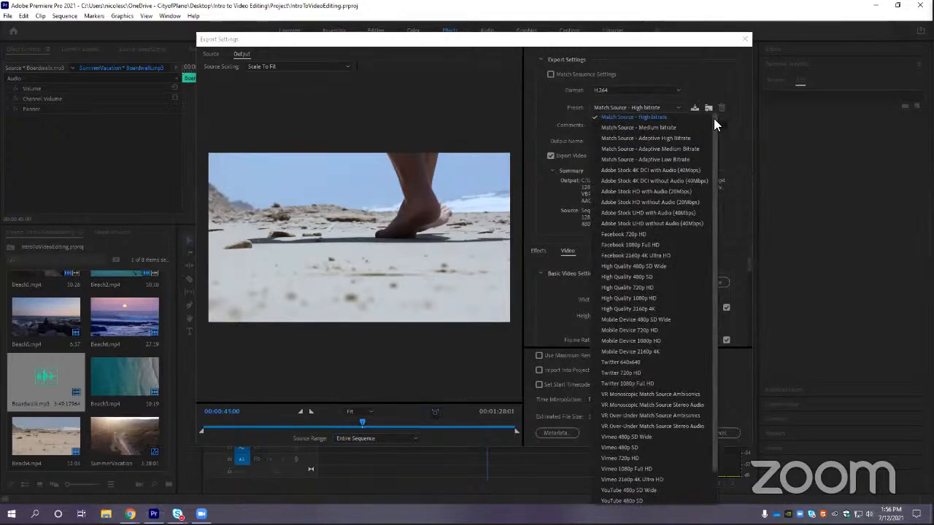
drag(713, 118, 714, 126)
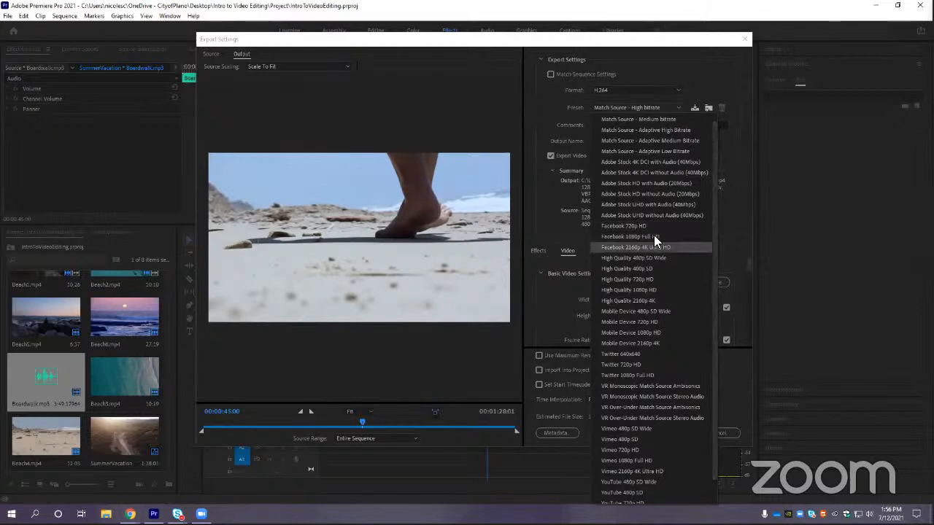
drag(713, 236, 712, 260)
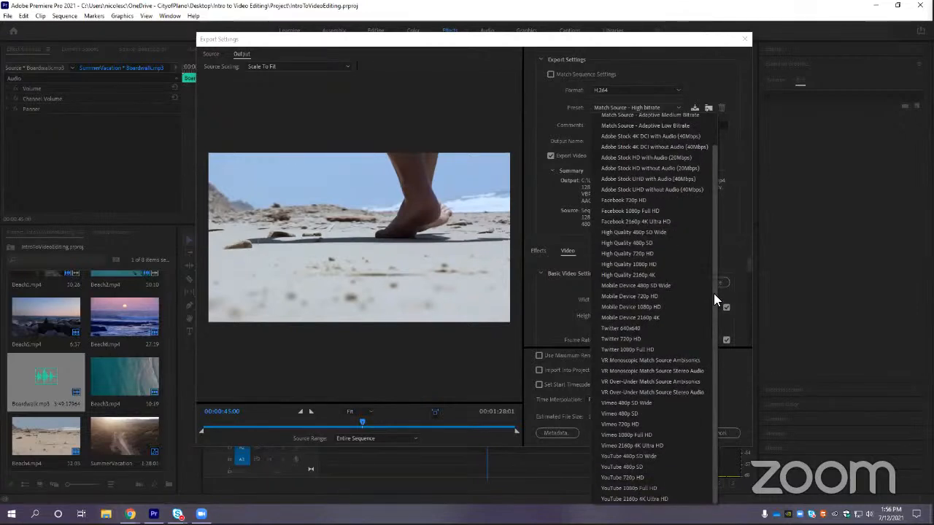
click(648, 488)
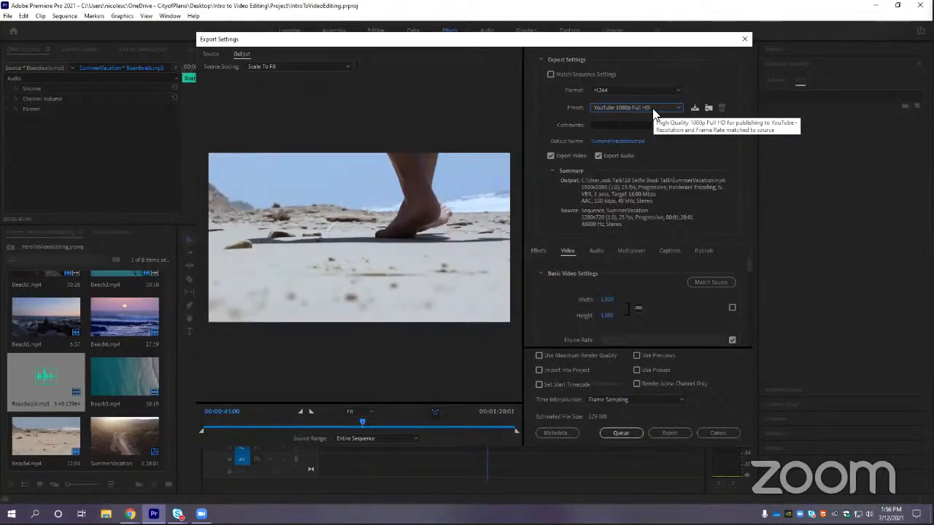
scroll(653, 109, down, 1)
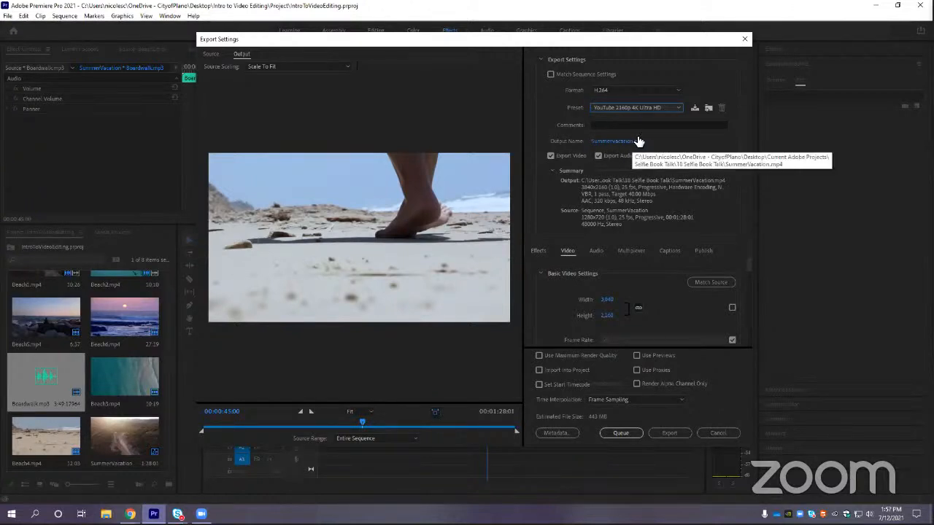
Set the output file to SummerVacation.mp4 in the Project folder inside Intro to Video Editing on the Desktop
click(633, 141)
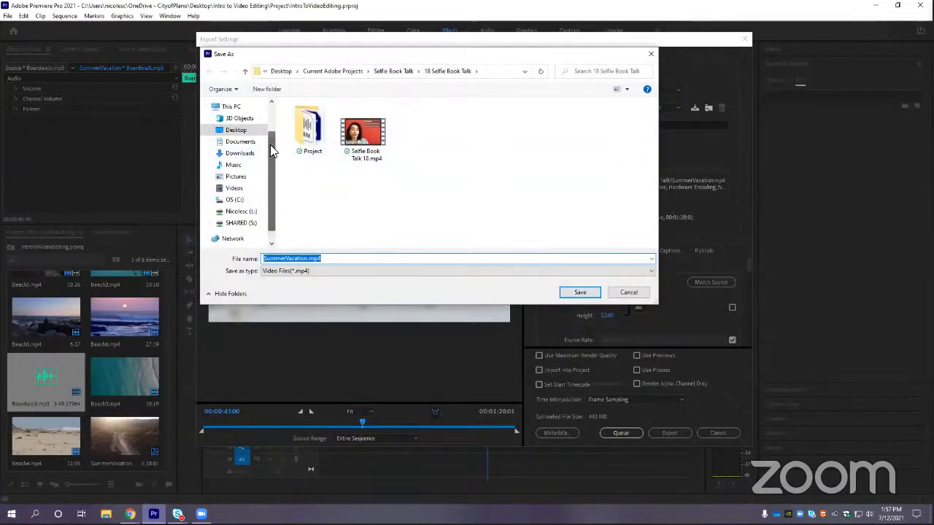
click(243, 131)
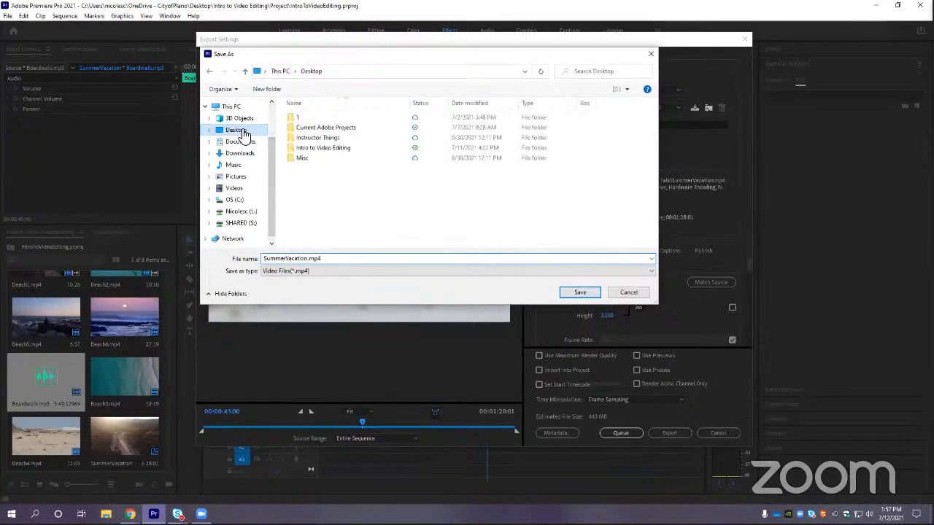
double_click(320, 150)
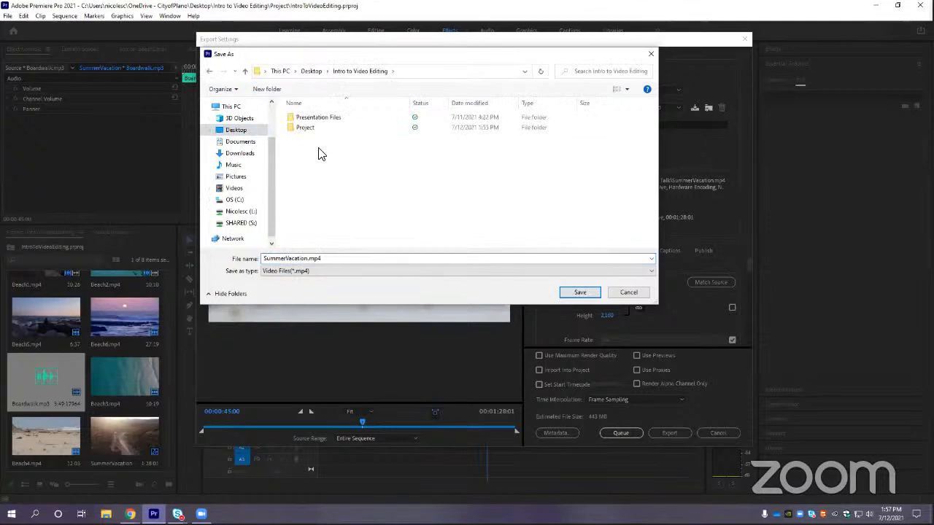
double_click(316, 129)
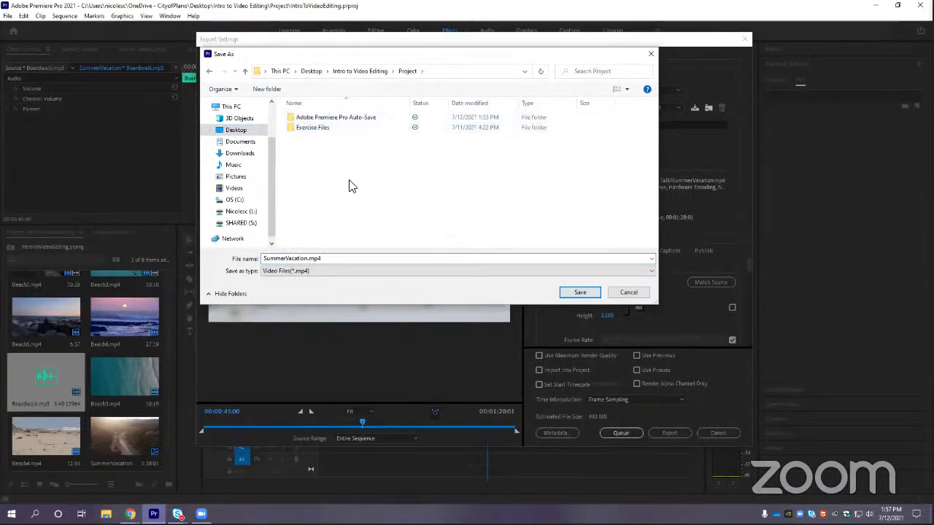
click(580, 293)
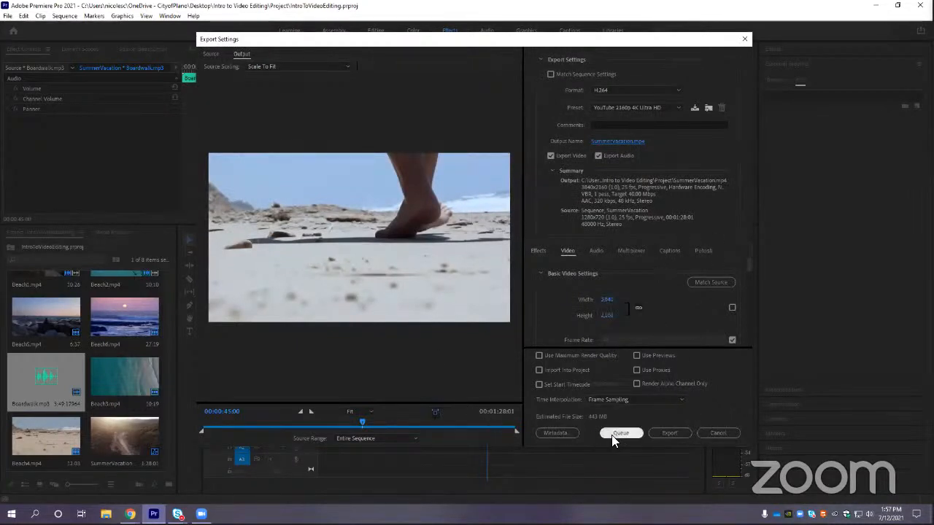
Export the SummerVacation video and dismiss the OneDrive deleted-files reminder
click(676, 434)
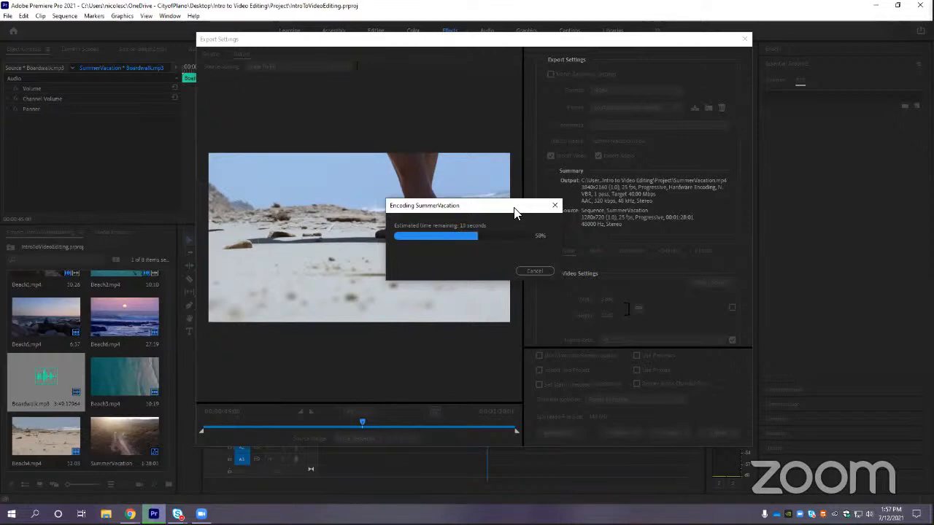
drag(514, 212, 757, 258)
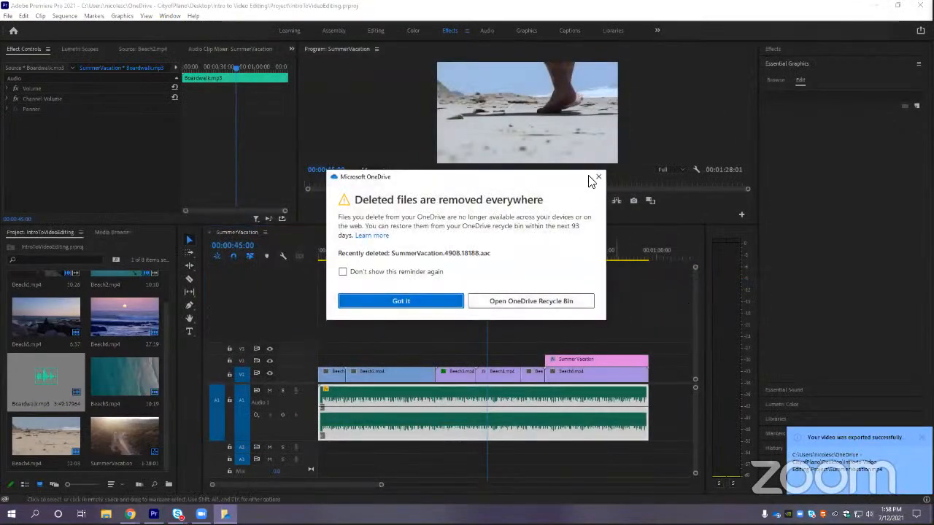
click(598, 177)
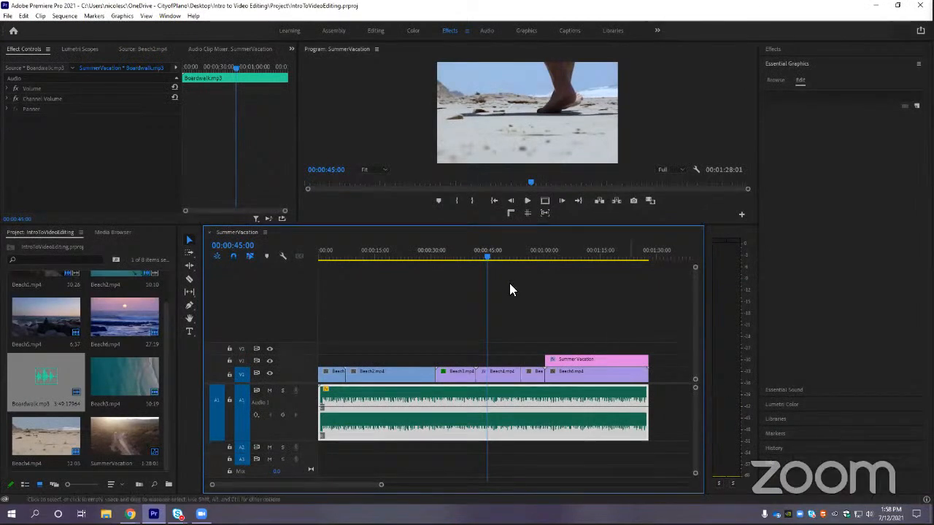
Switch to File Explorer, maximized, and open the Project folder inside the desktop's Intro to Video Editing folder
click(876, 7)
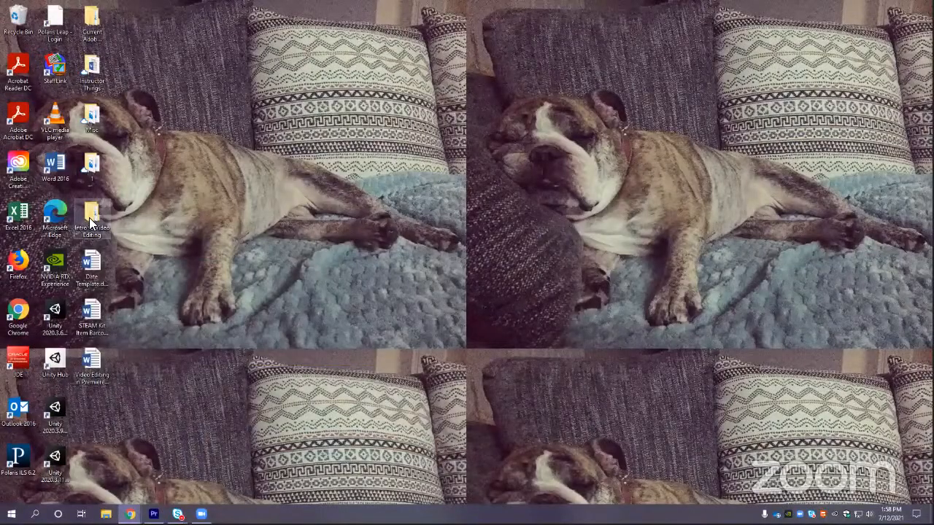
double_click(89, 217)
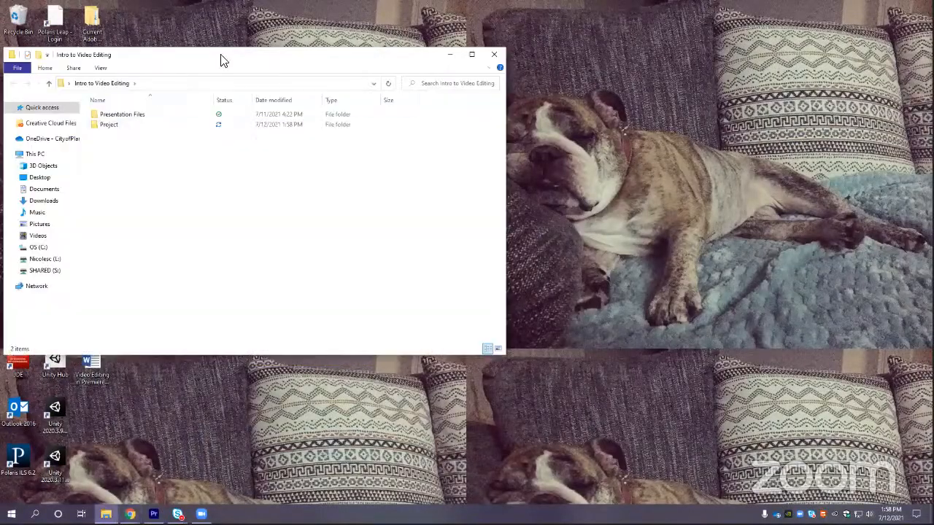
drag(299, 58, 352, 58)
click(523, 55)
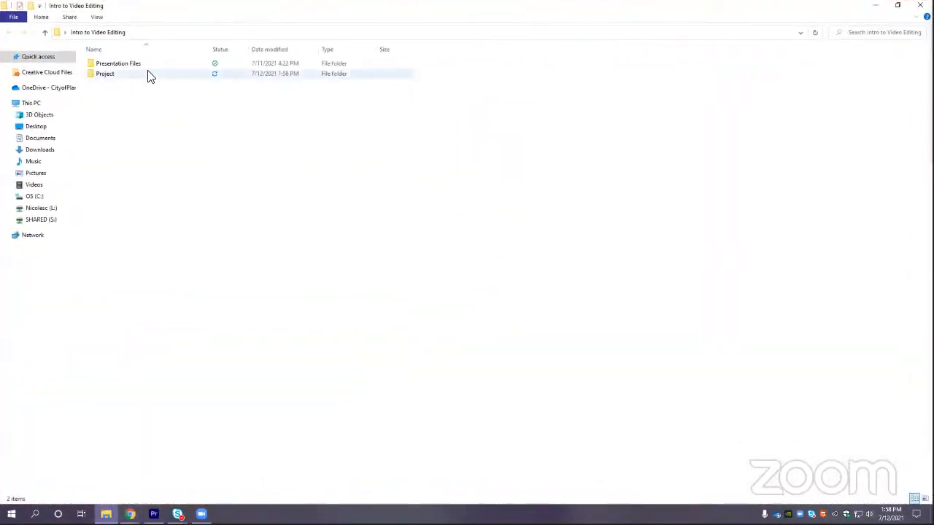
double_click(110, 74)
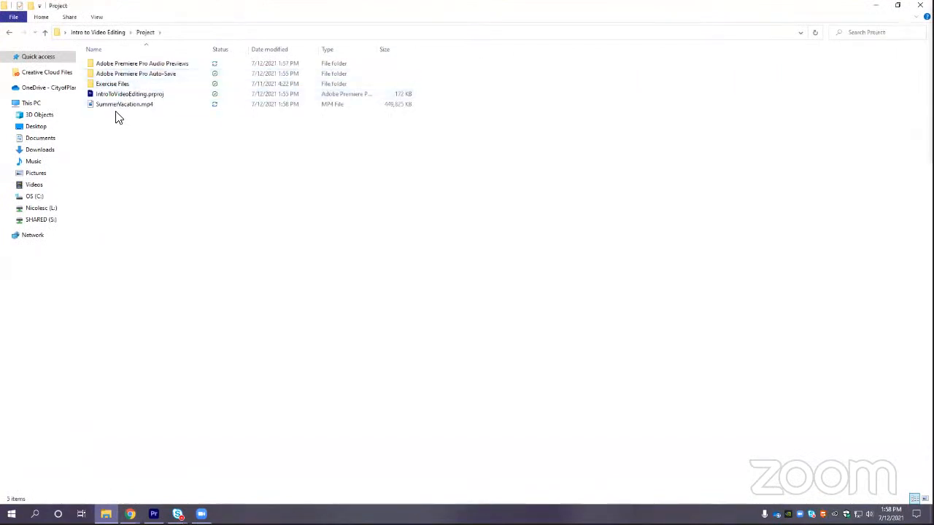
Play the exported SummerVacation.mp4 in the video player to check it
double_click(157, 104)
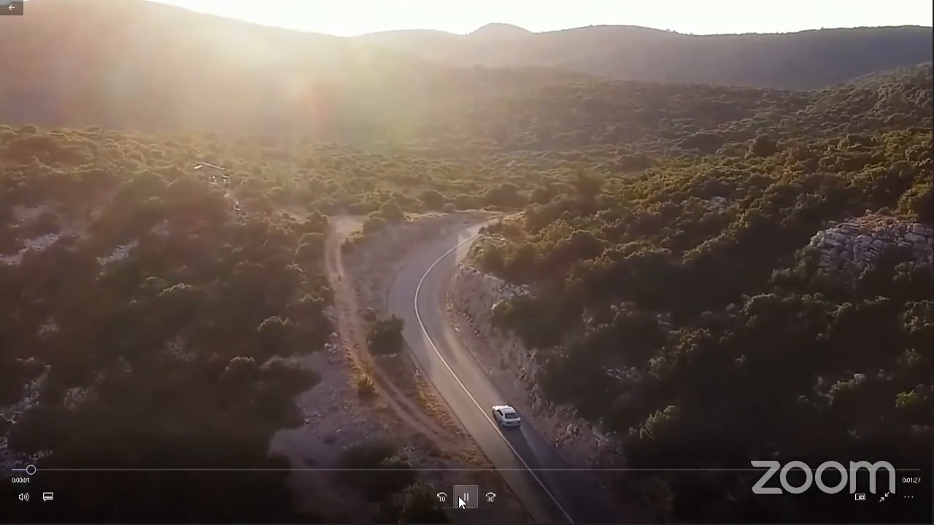
click(461, 499)
click(460, 499)
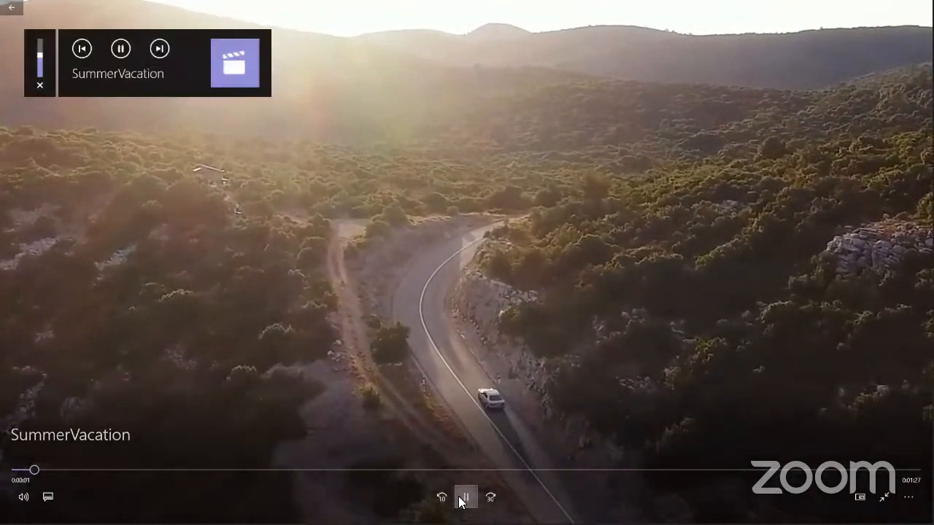